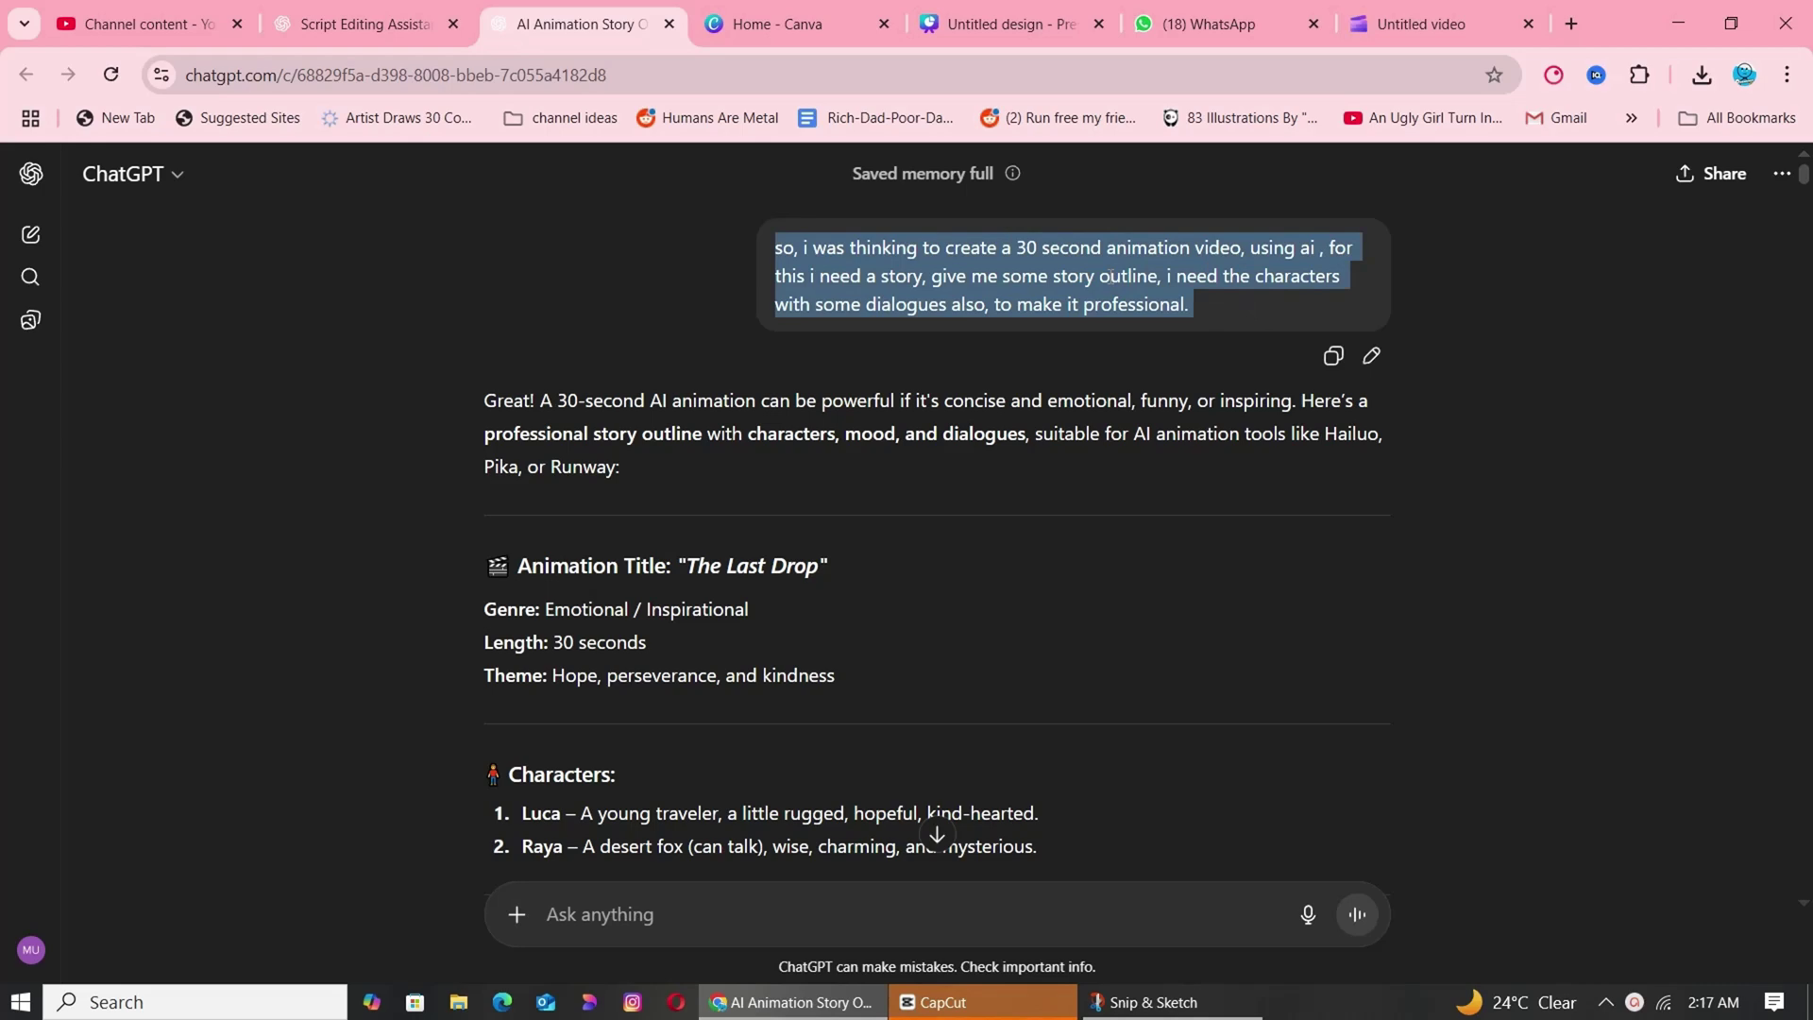
Read the opening story request, the title The Last Drop, and Luca's character description in the outline.
click(1111, 275)
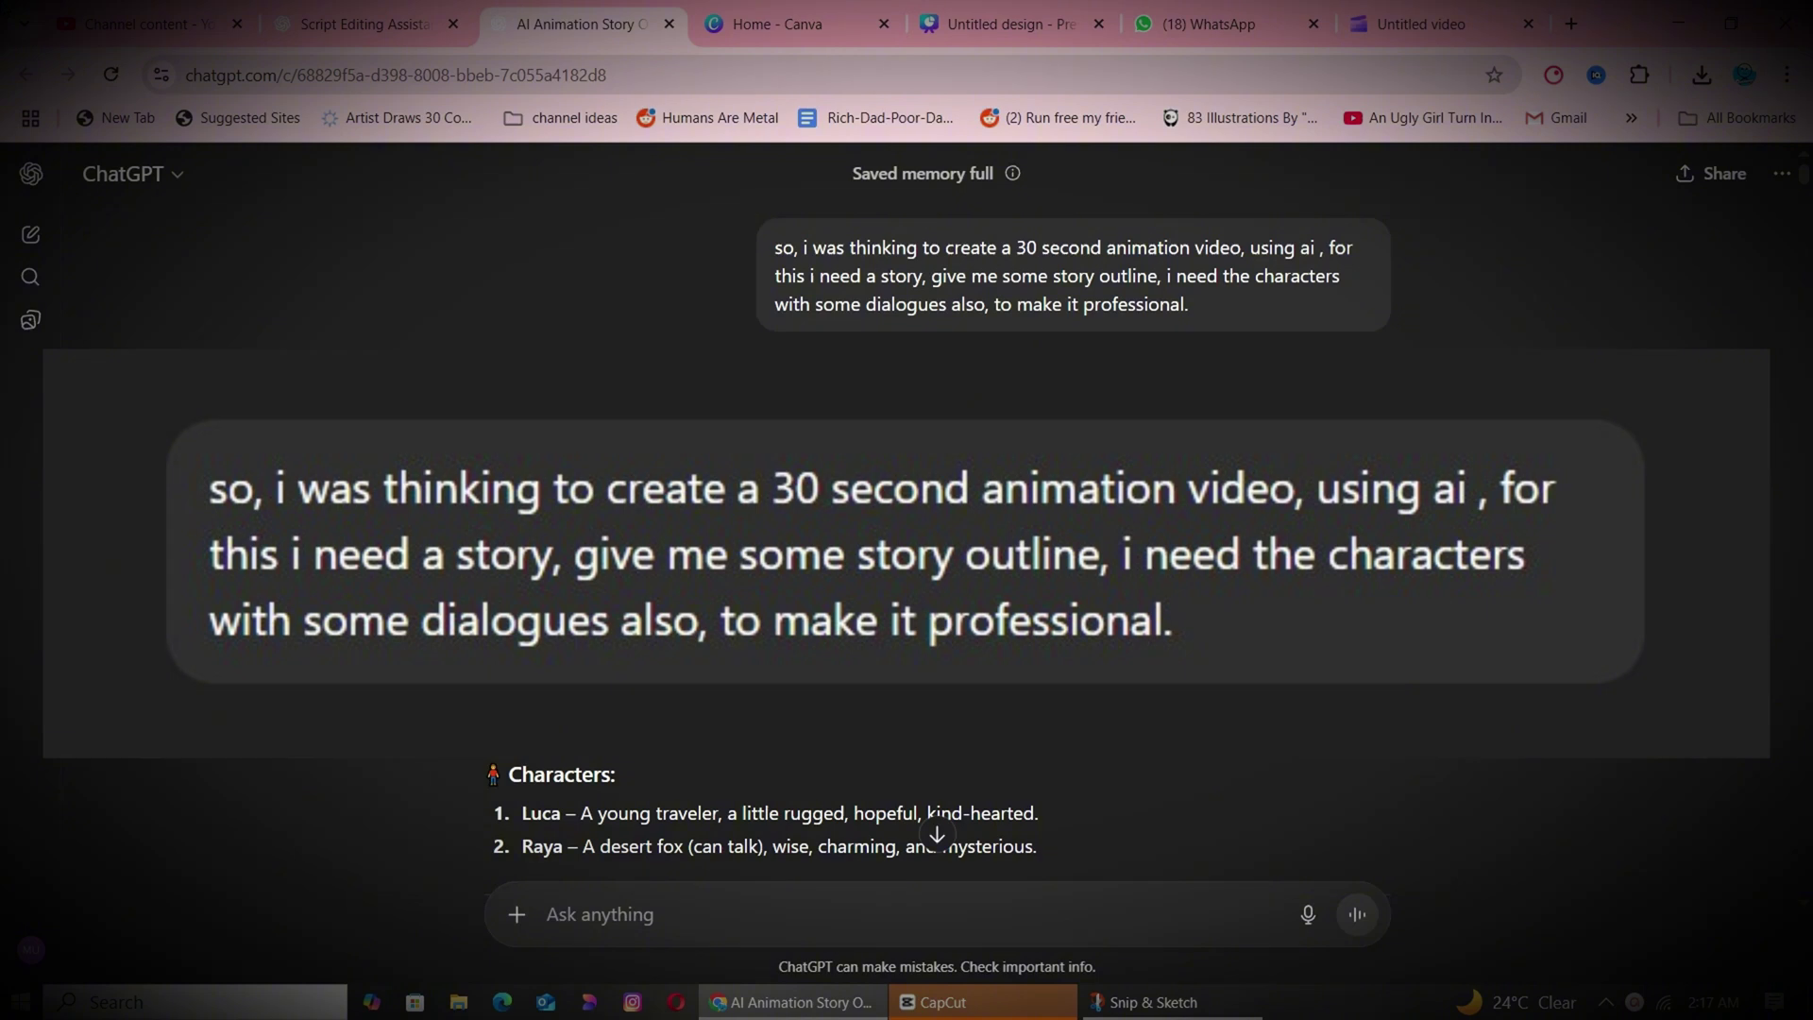
triple_click(1100, 276)
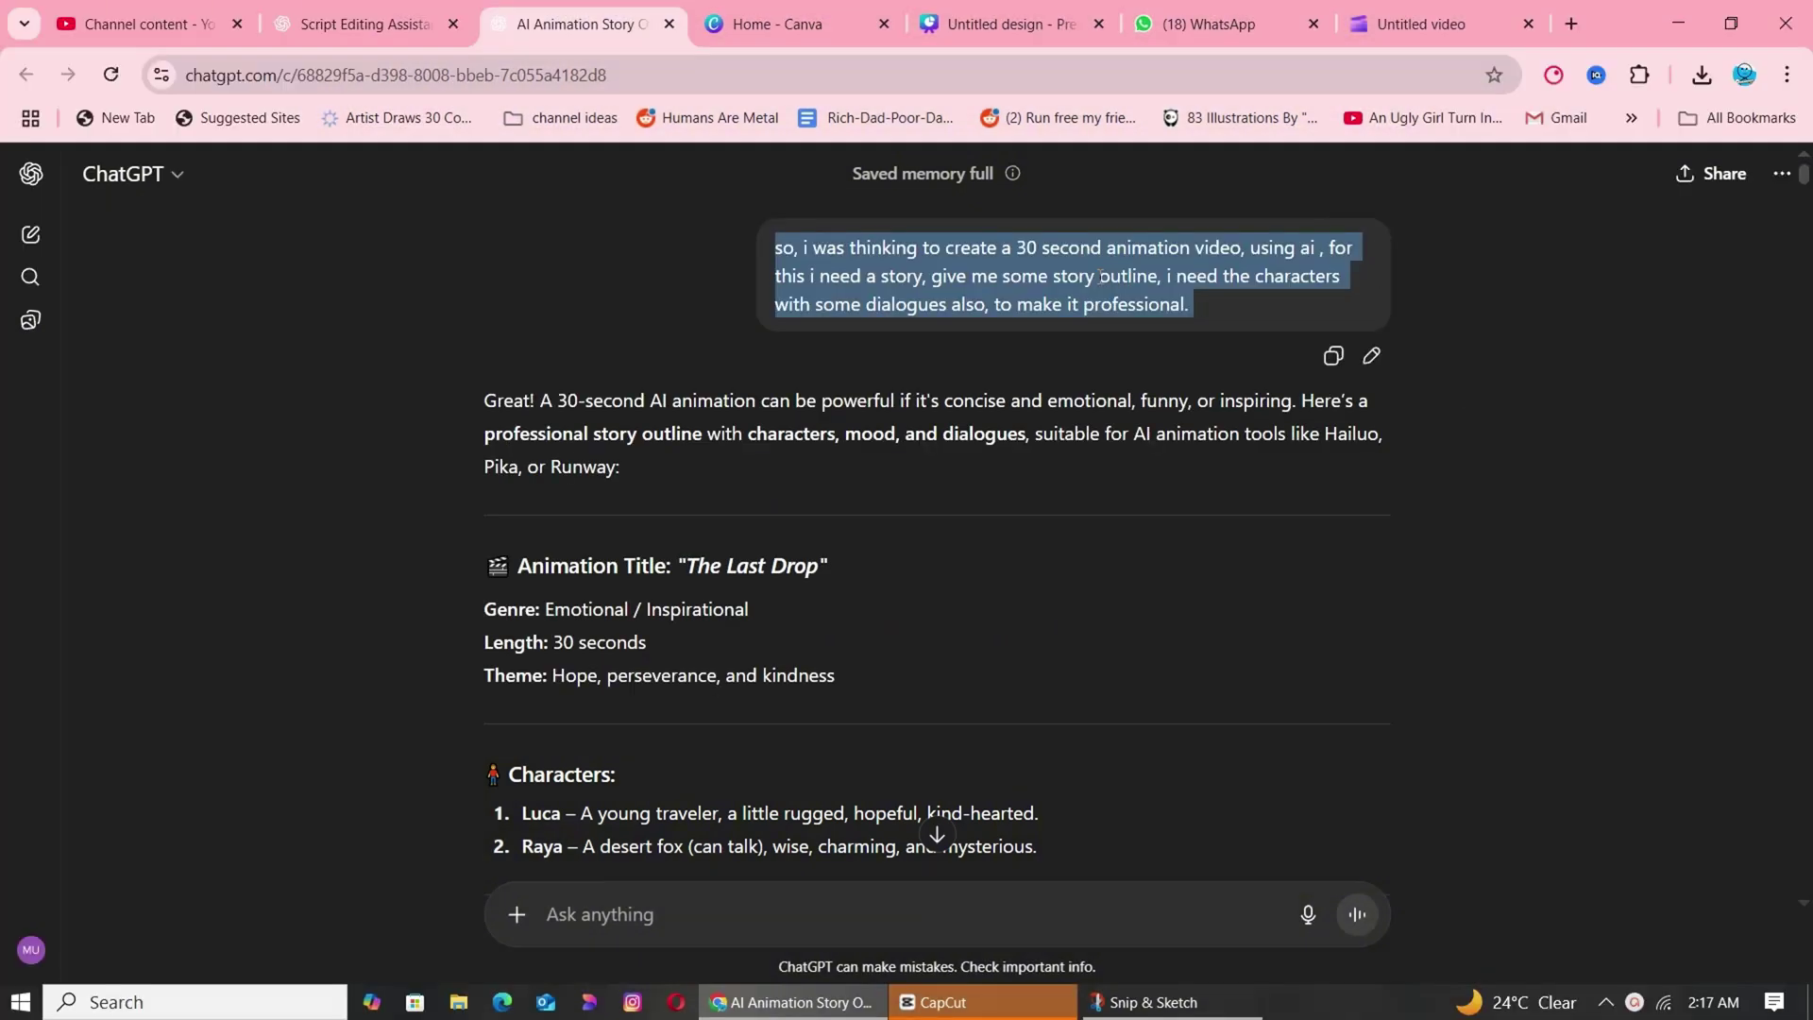
click(831, 353)
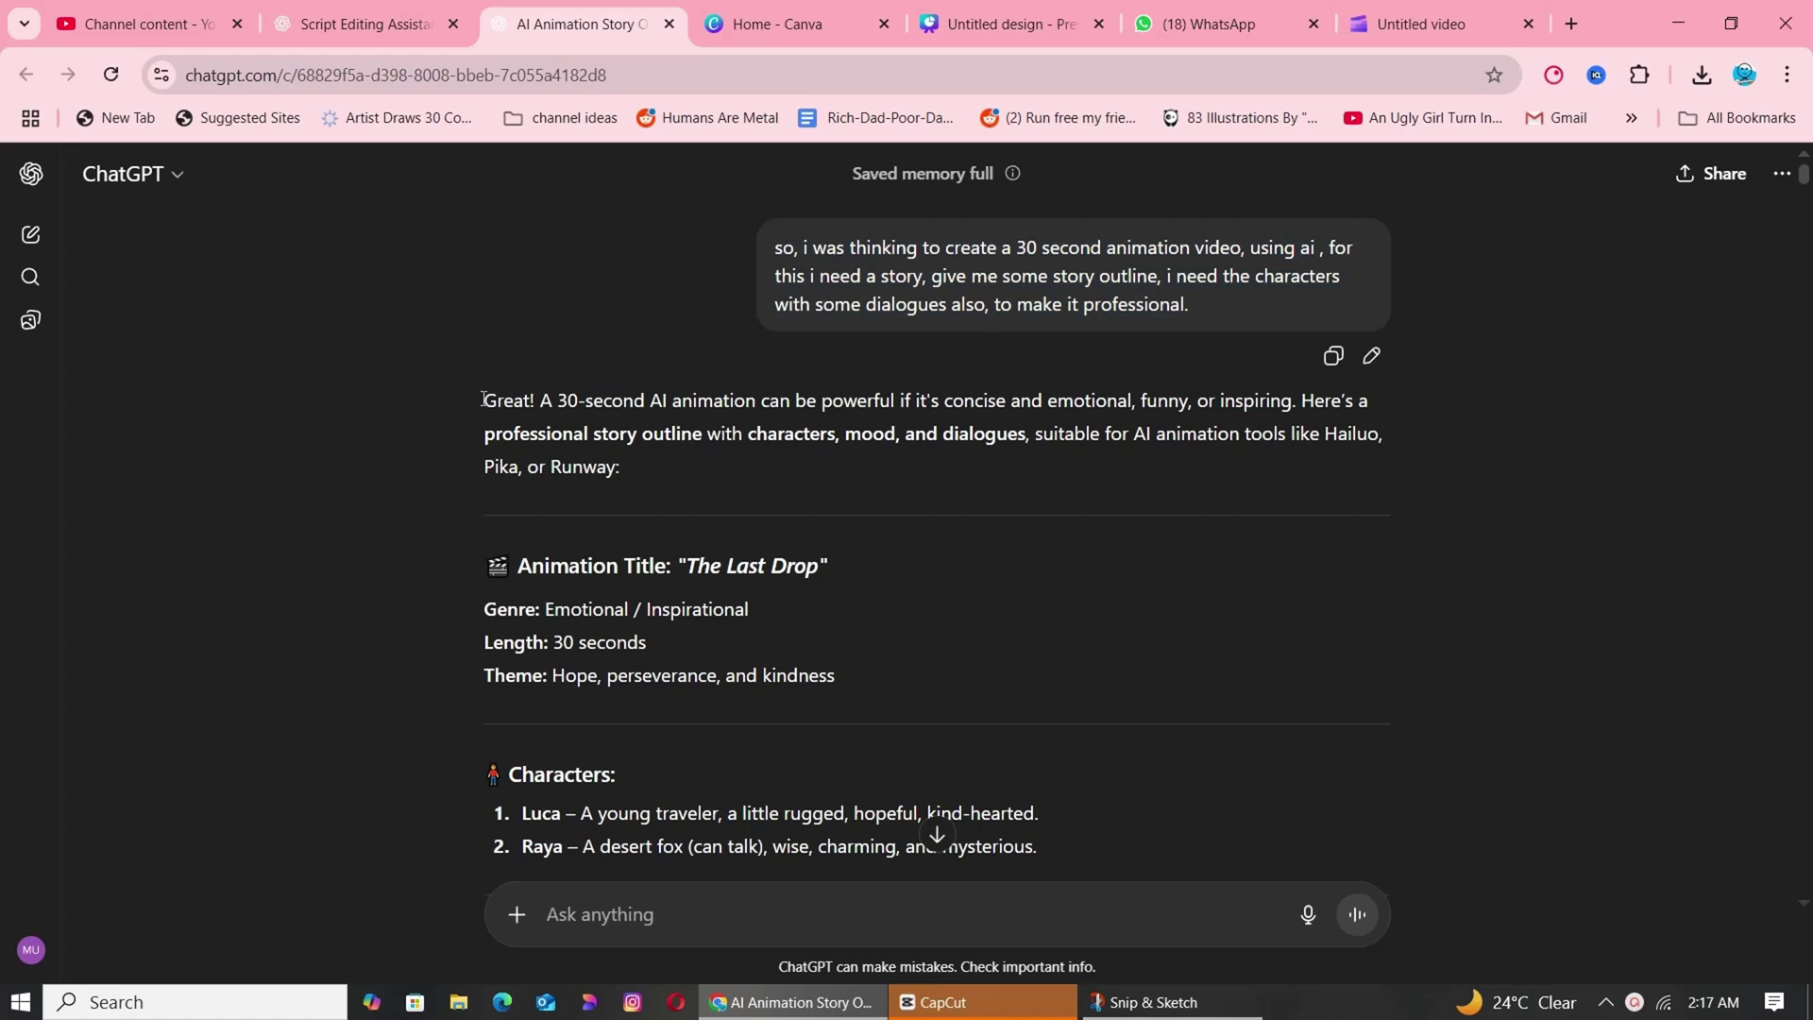
scroll(547, 416, down, 1)
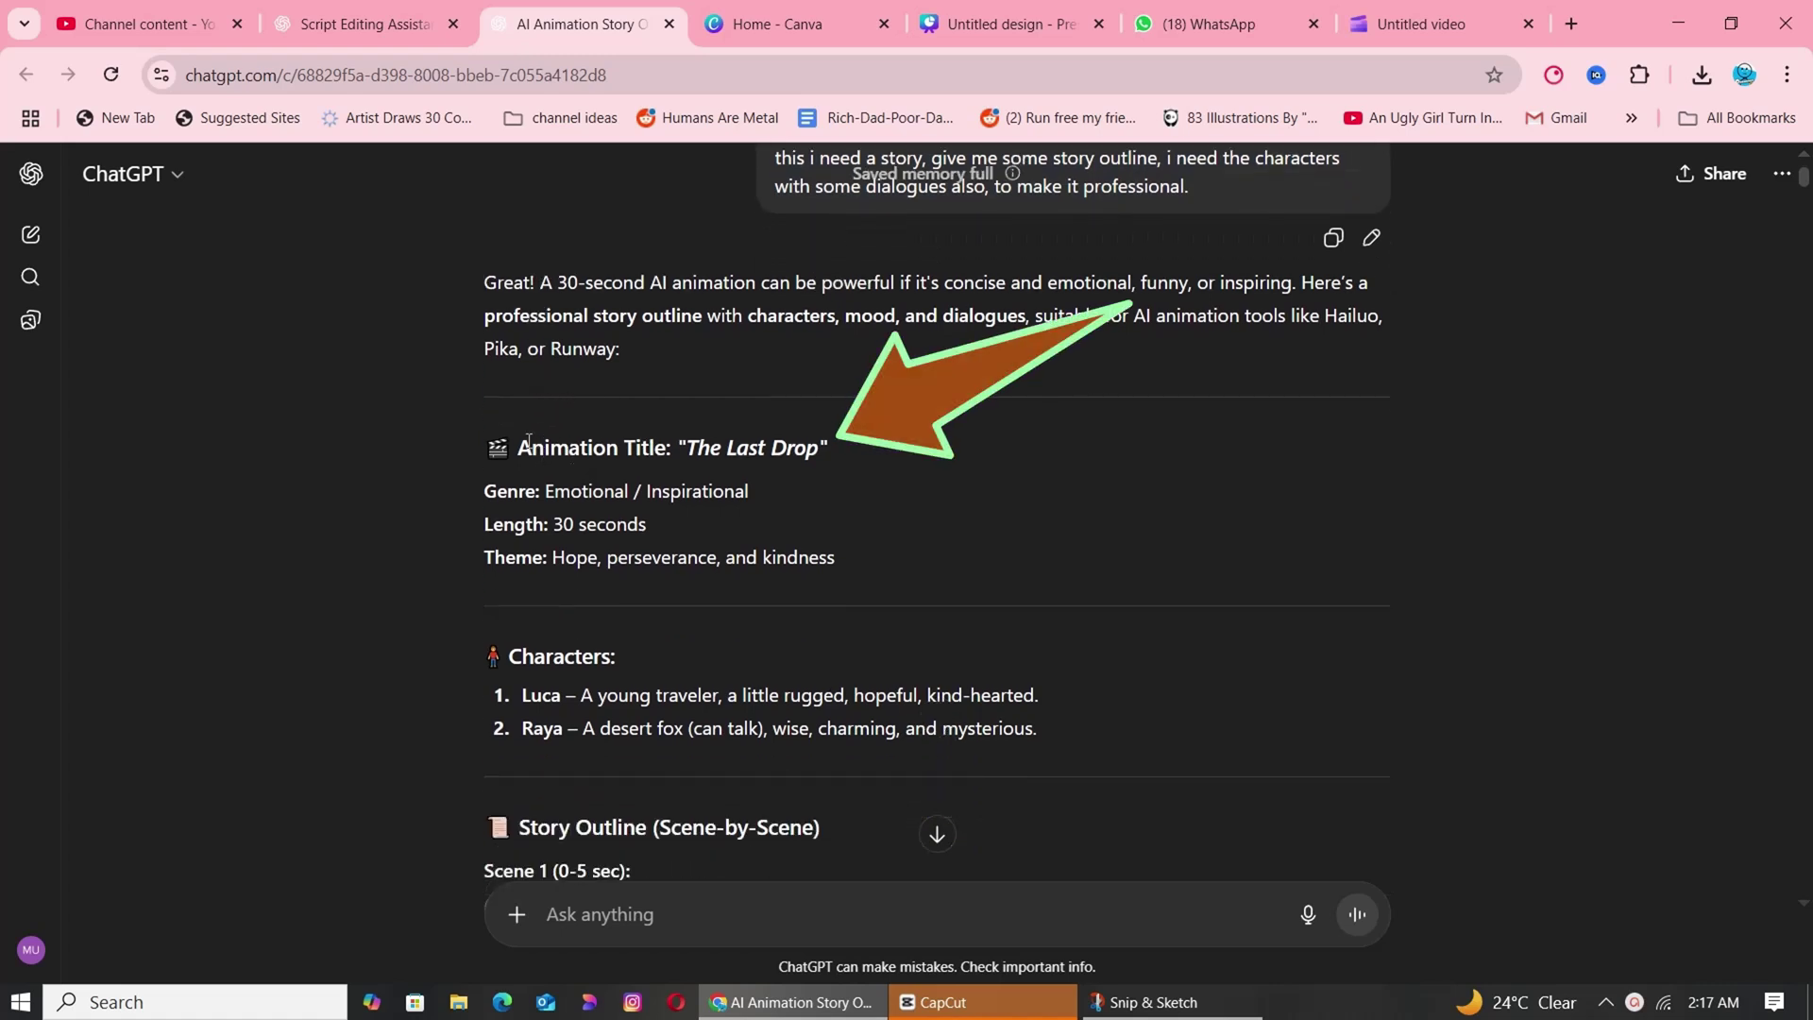
drag(529, 442, 684, 450)
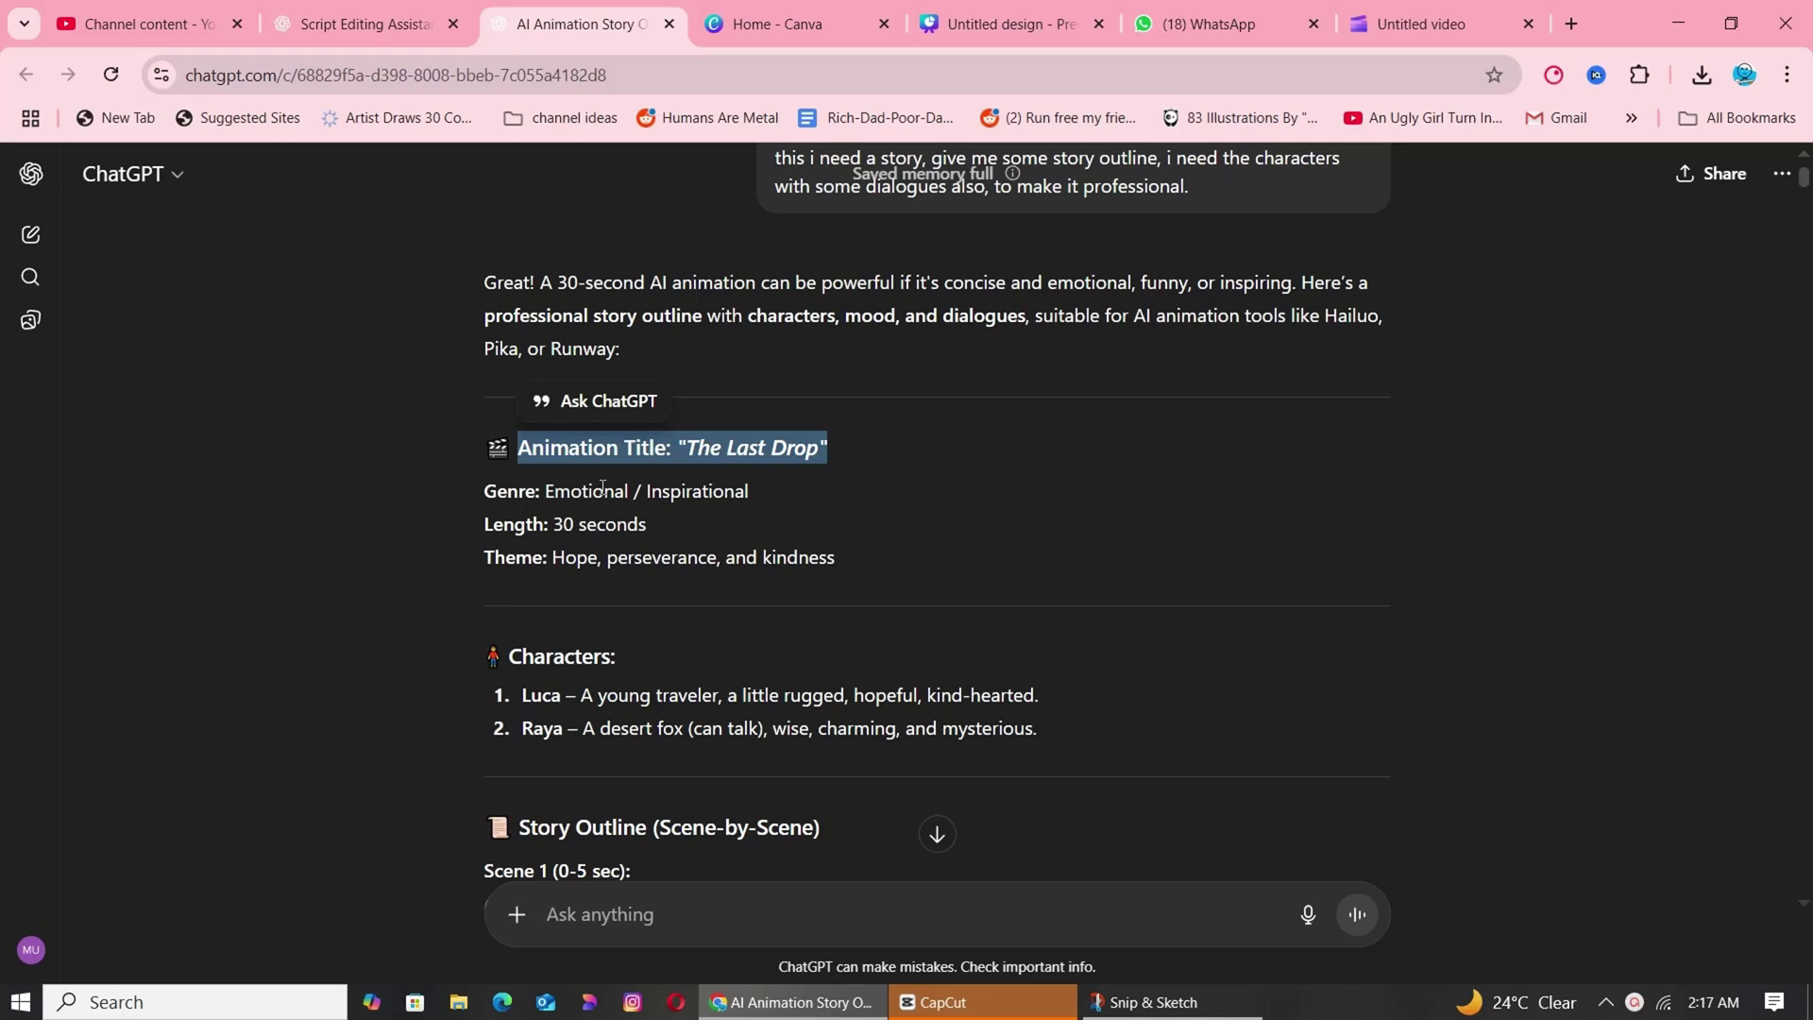
scroll(603, 486, down, 1)
drag(526, 574, 1038, 567)
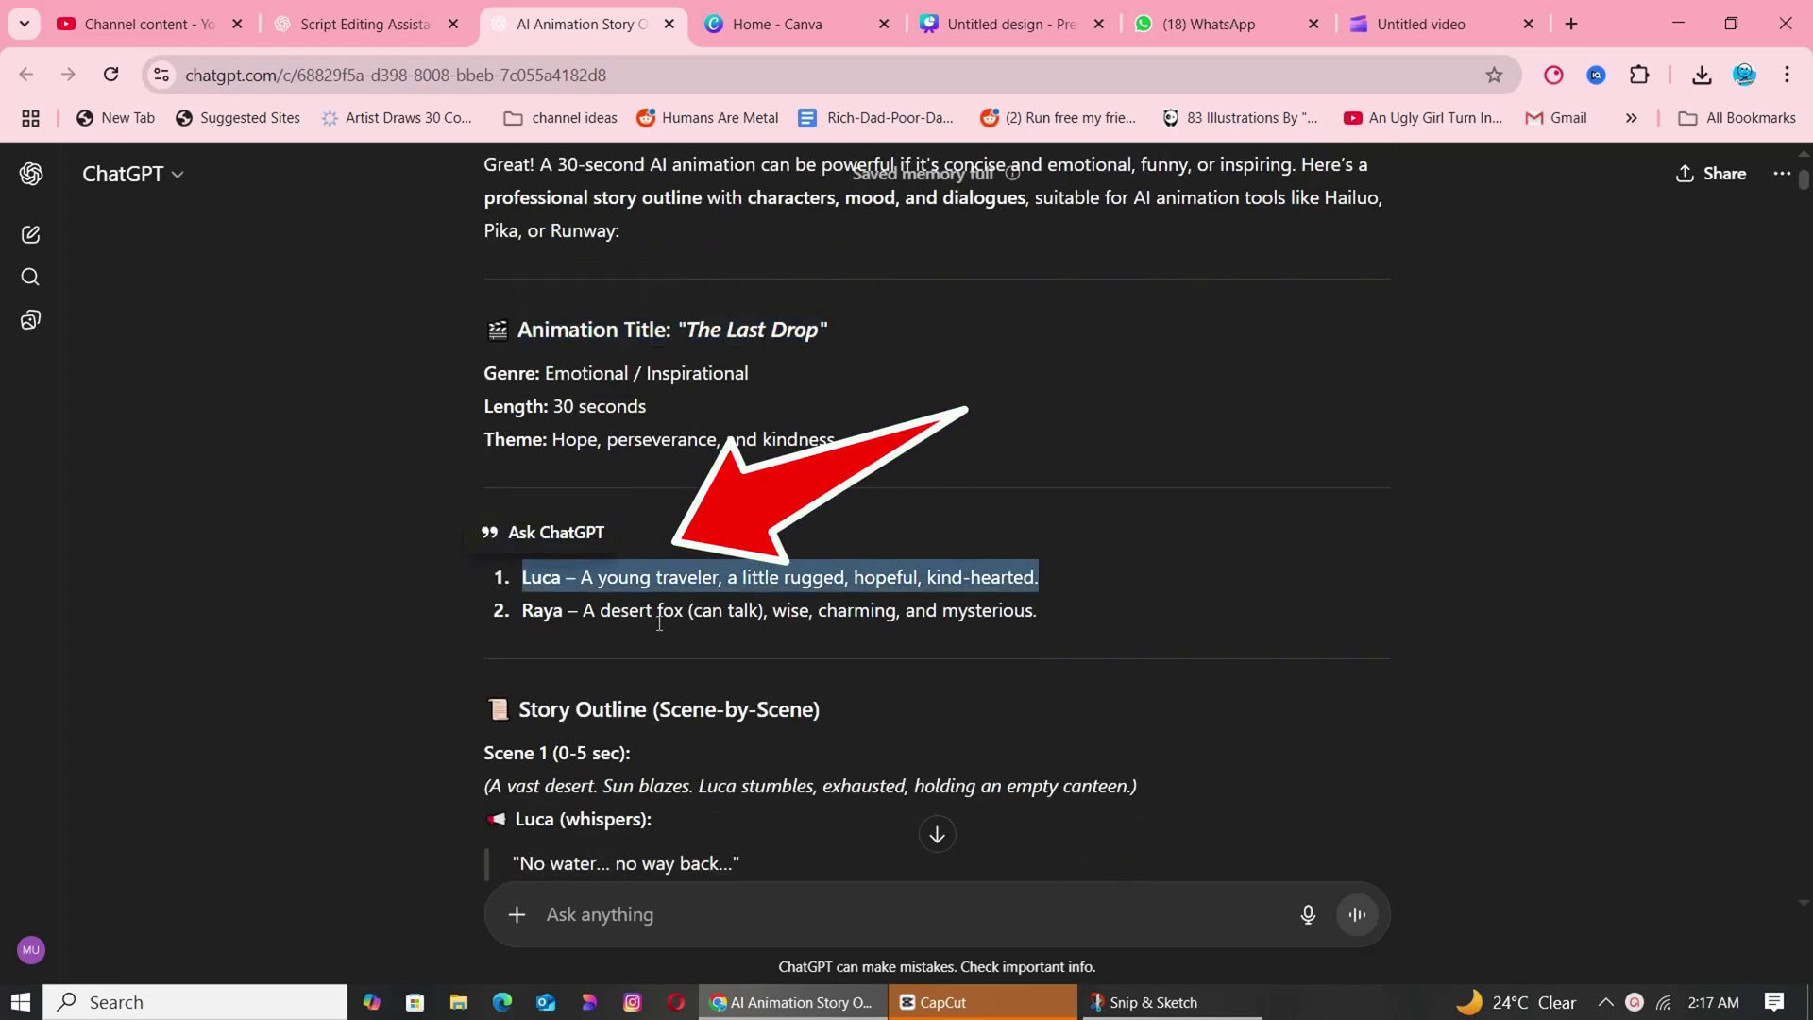
scroll(1009, 605, down, 3)
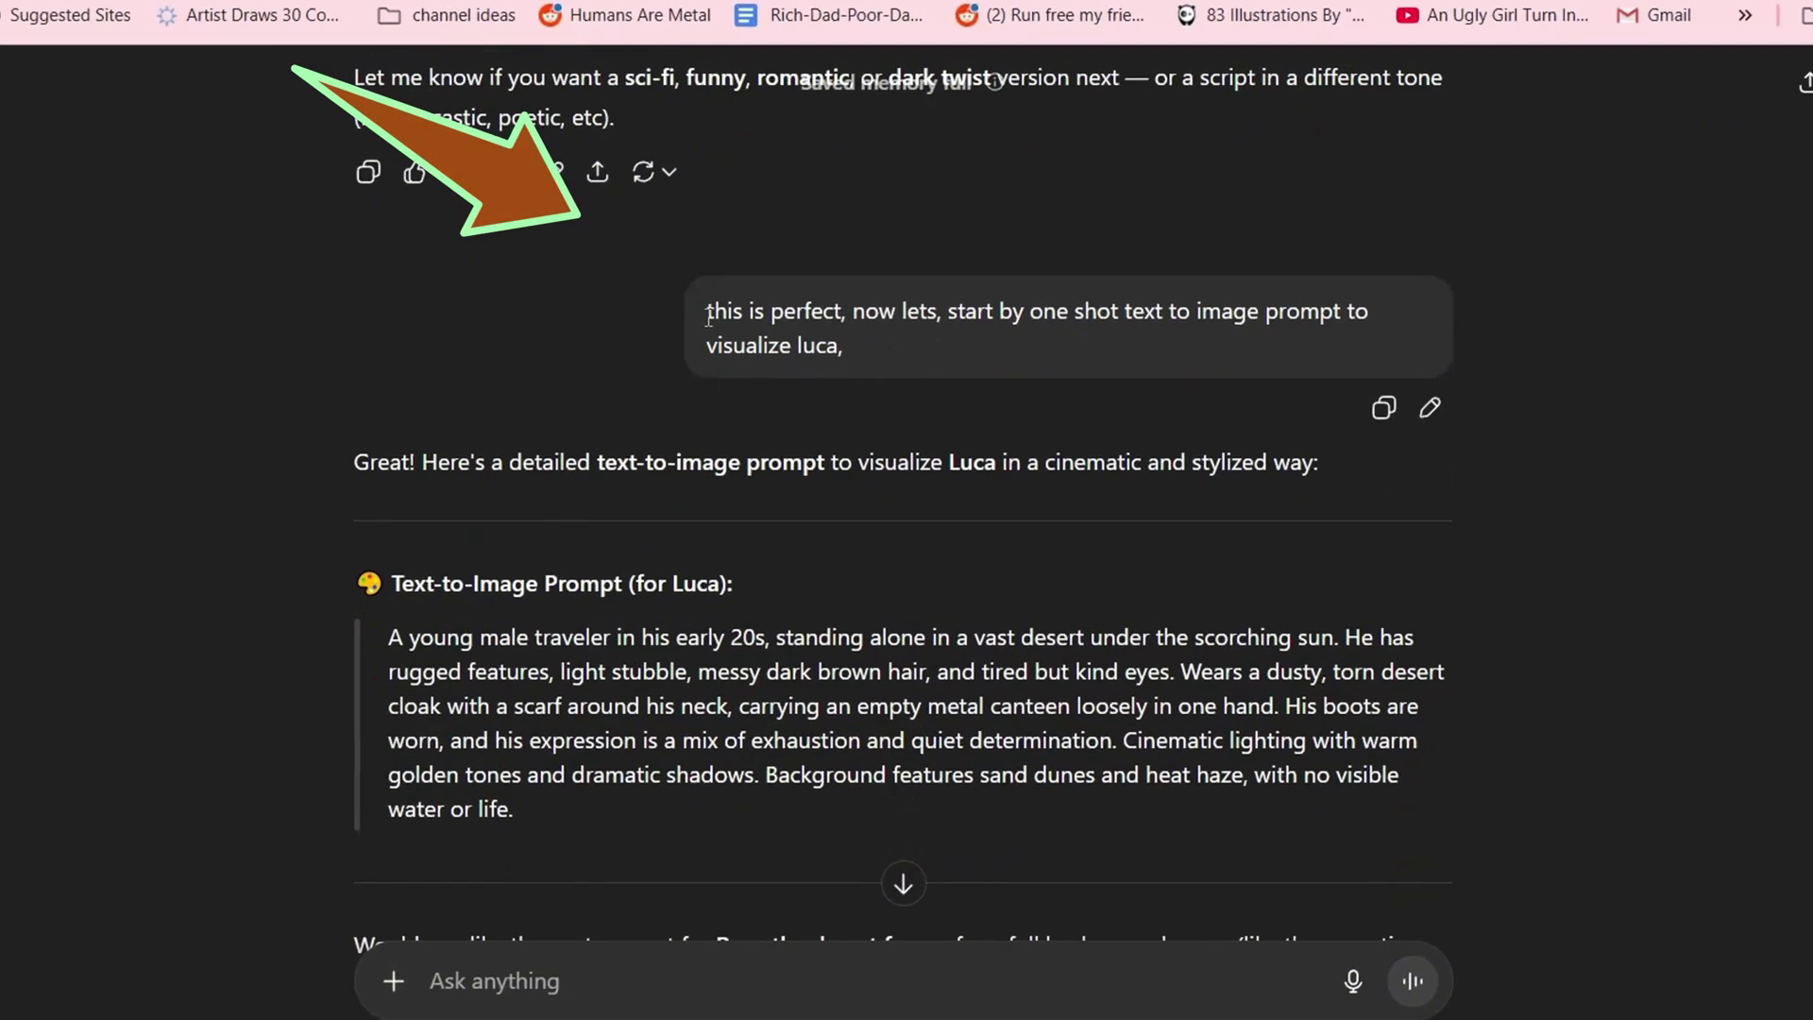
Read the request for Luca's image prompt, Luca's text-to-image prompt, and Raya's desert-fox prompt.
drag(709, 318, 1124, 345)
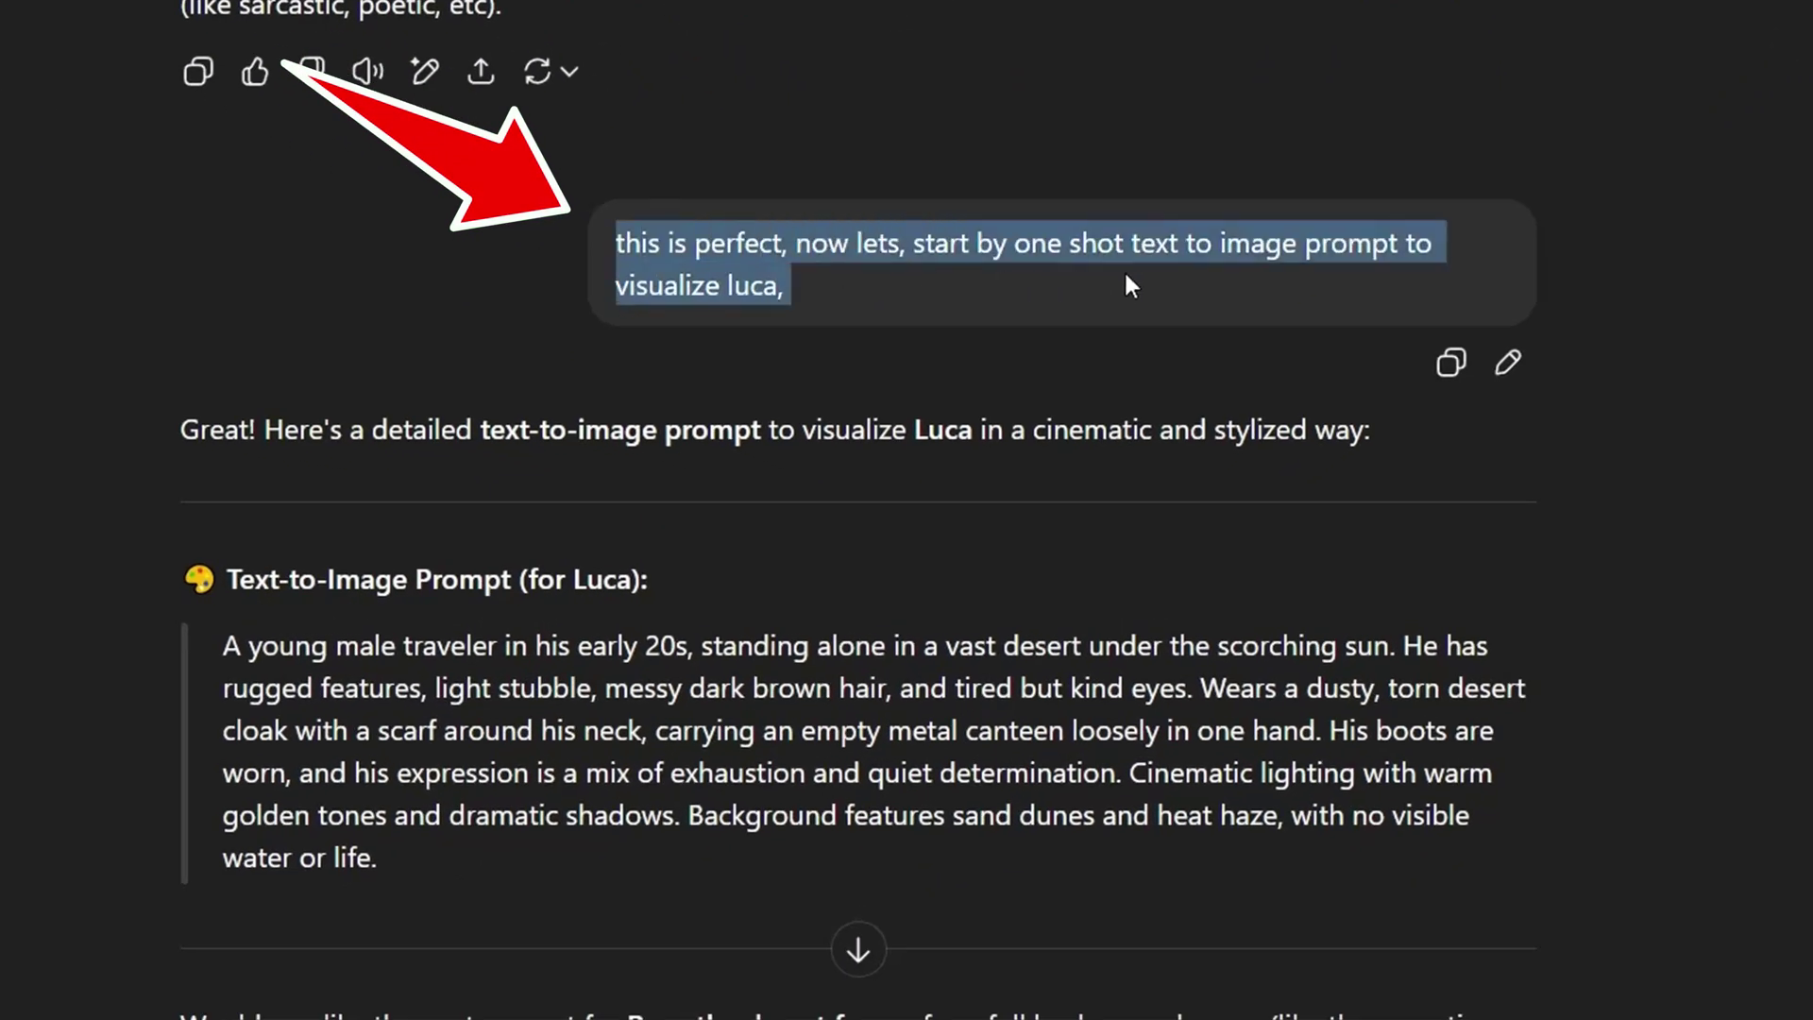
drag(1276, 273, 1422, 283)
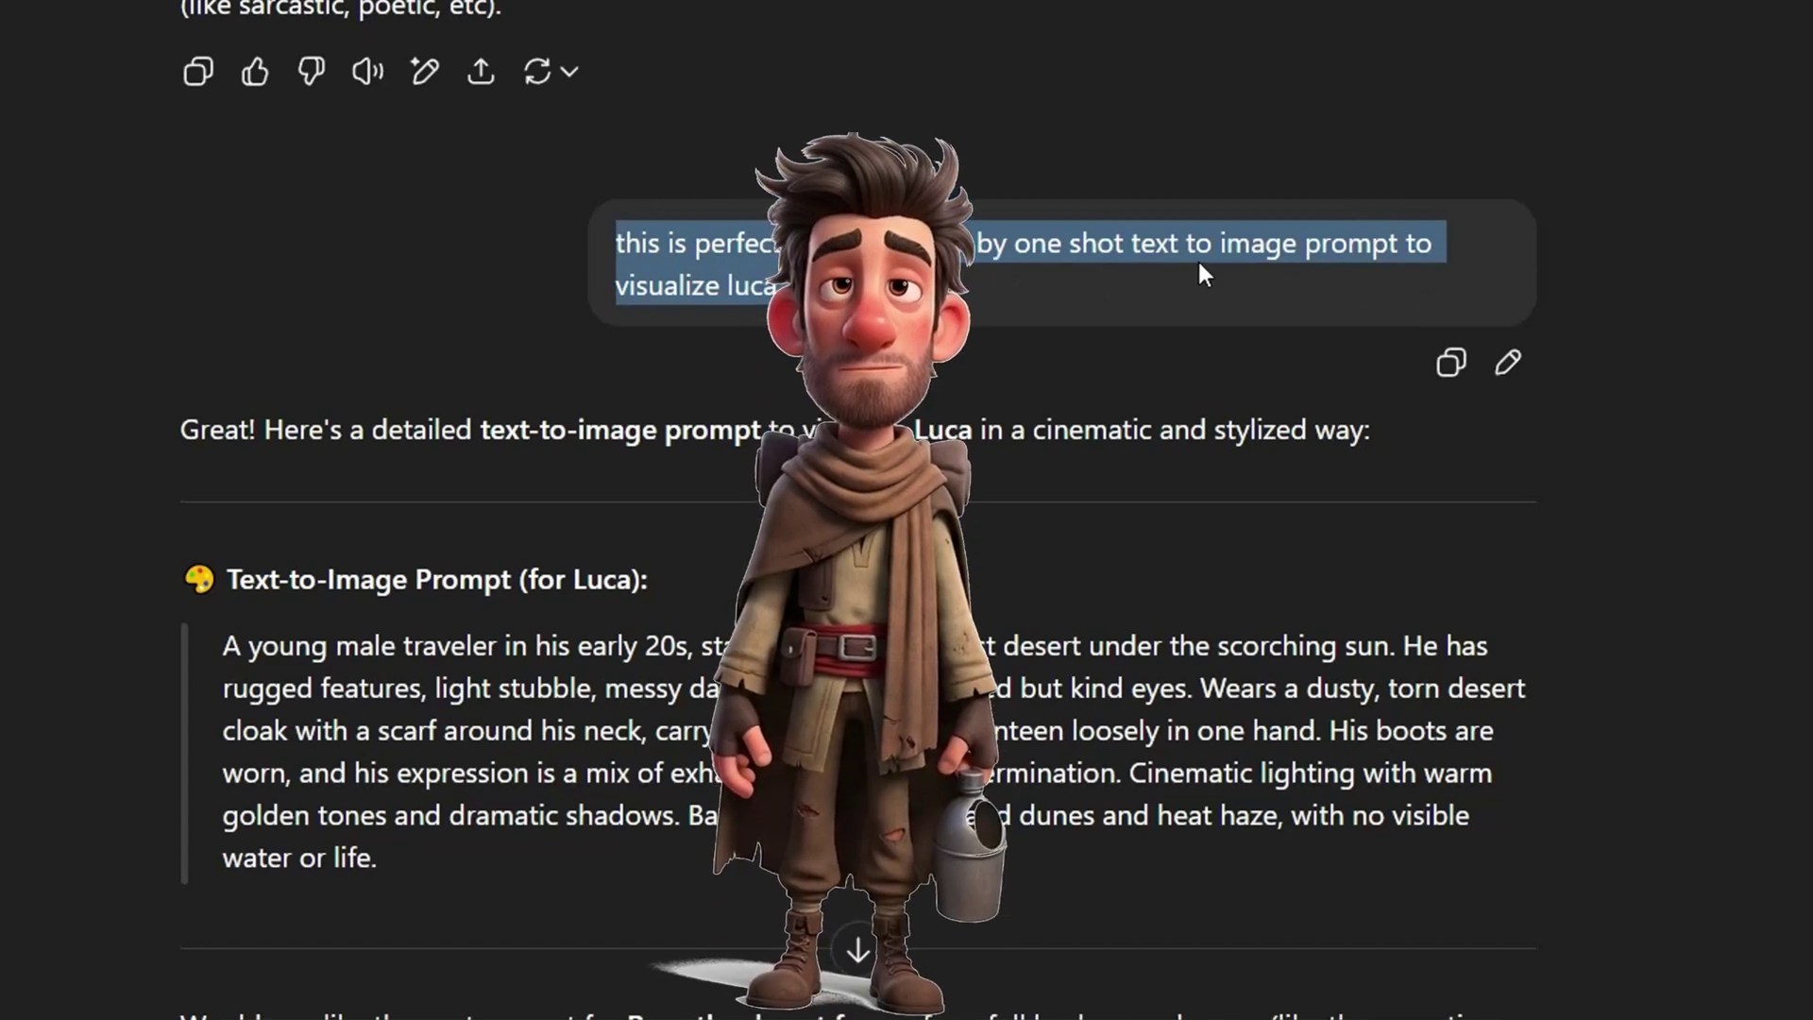
scroll(334, 469, down, 2)
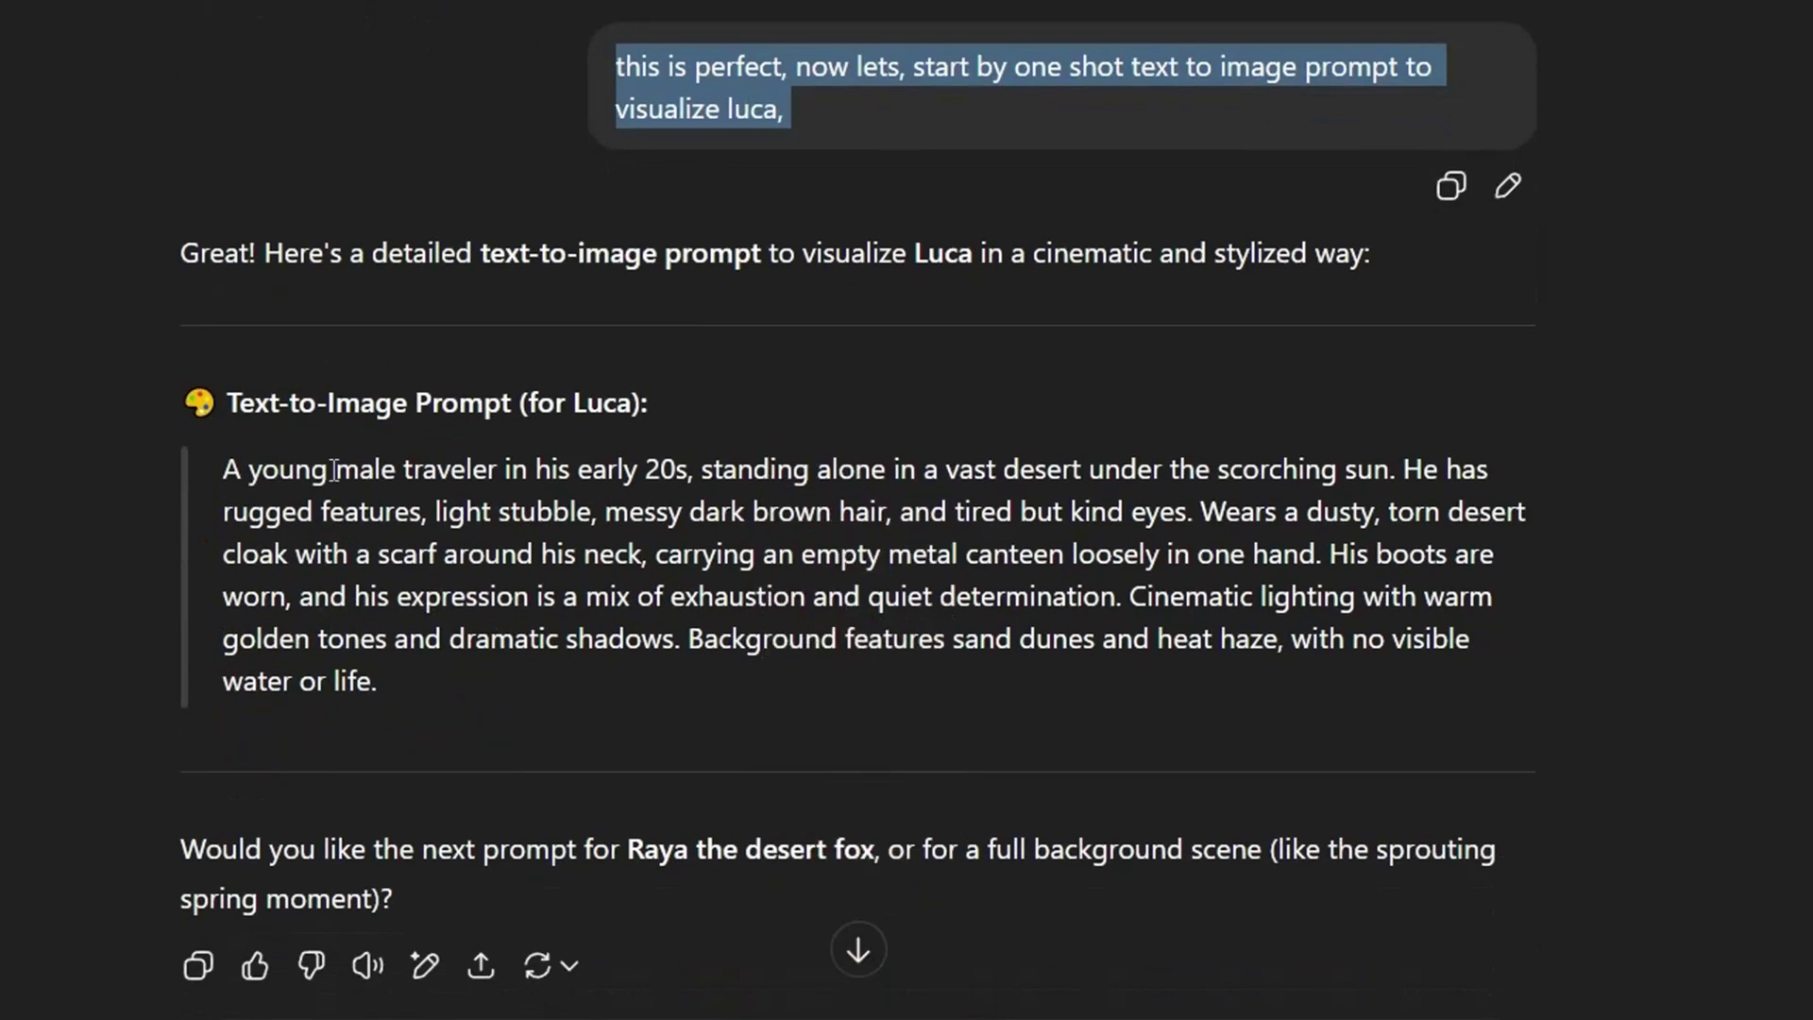
drag(231, 469, 244, 471)
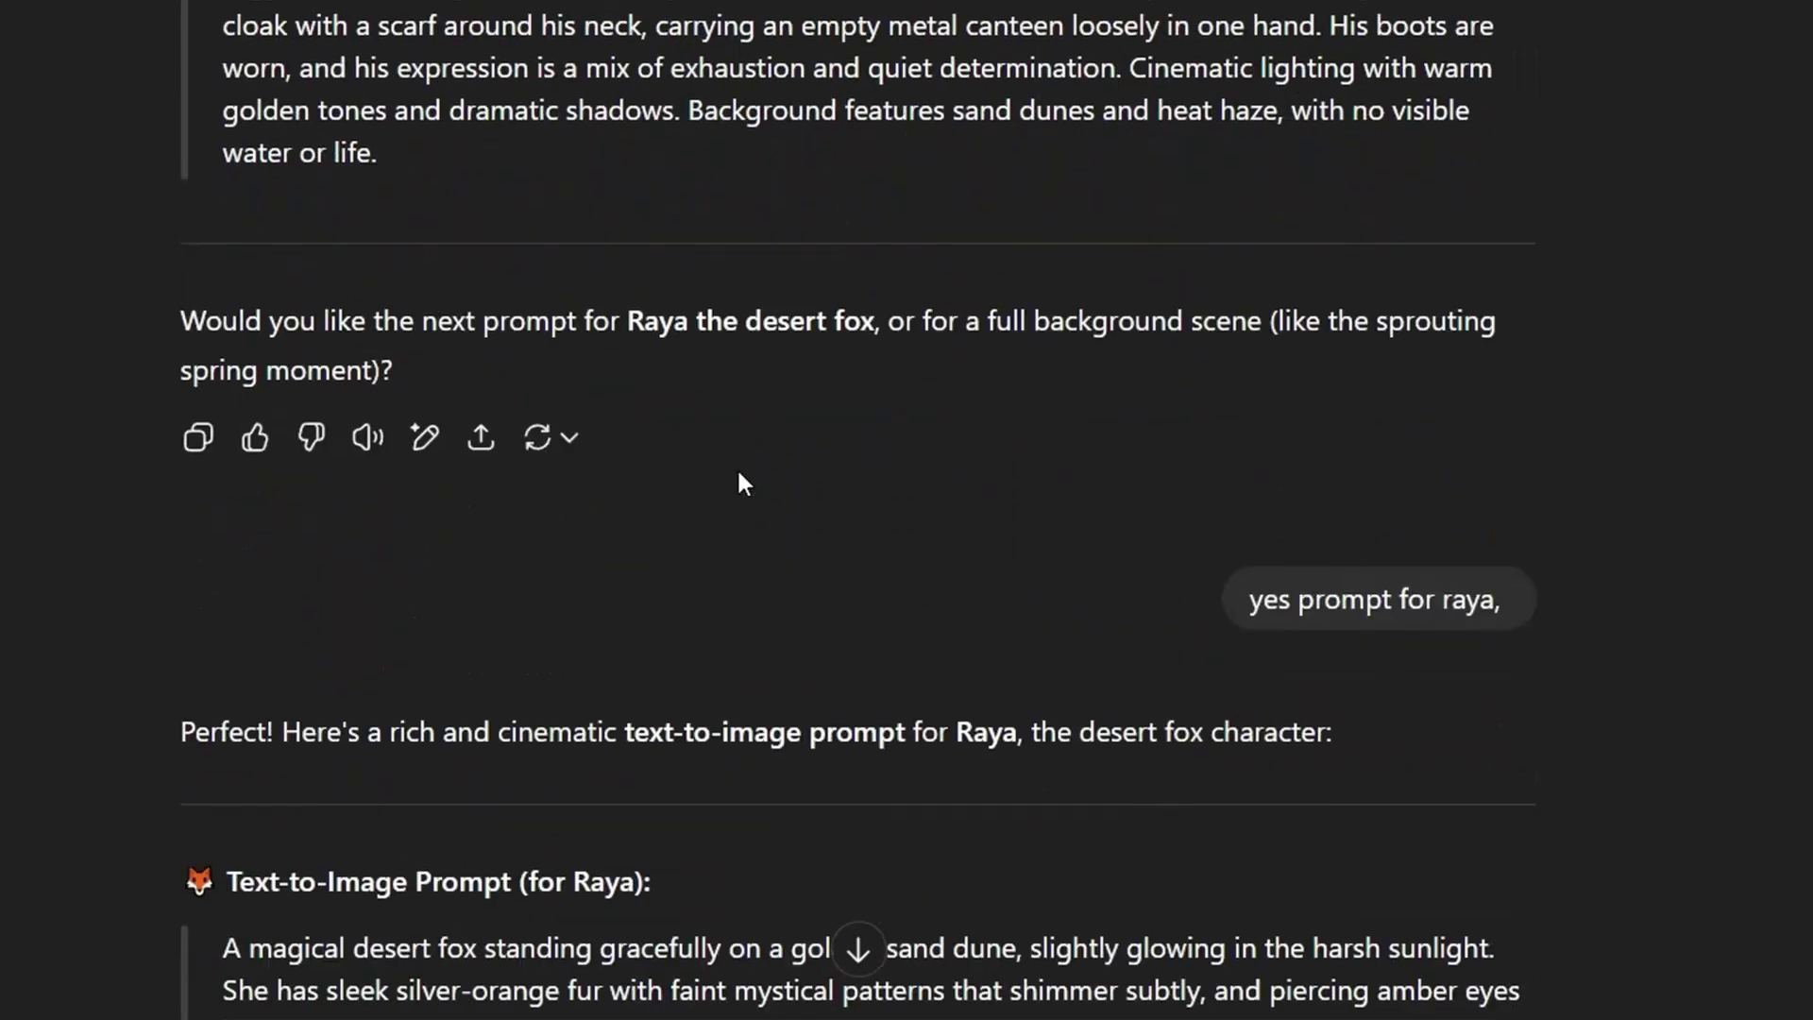
scroll(906, 463, down, 2)
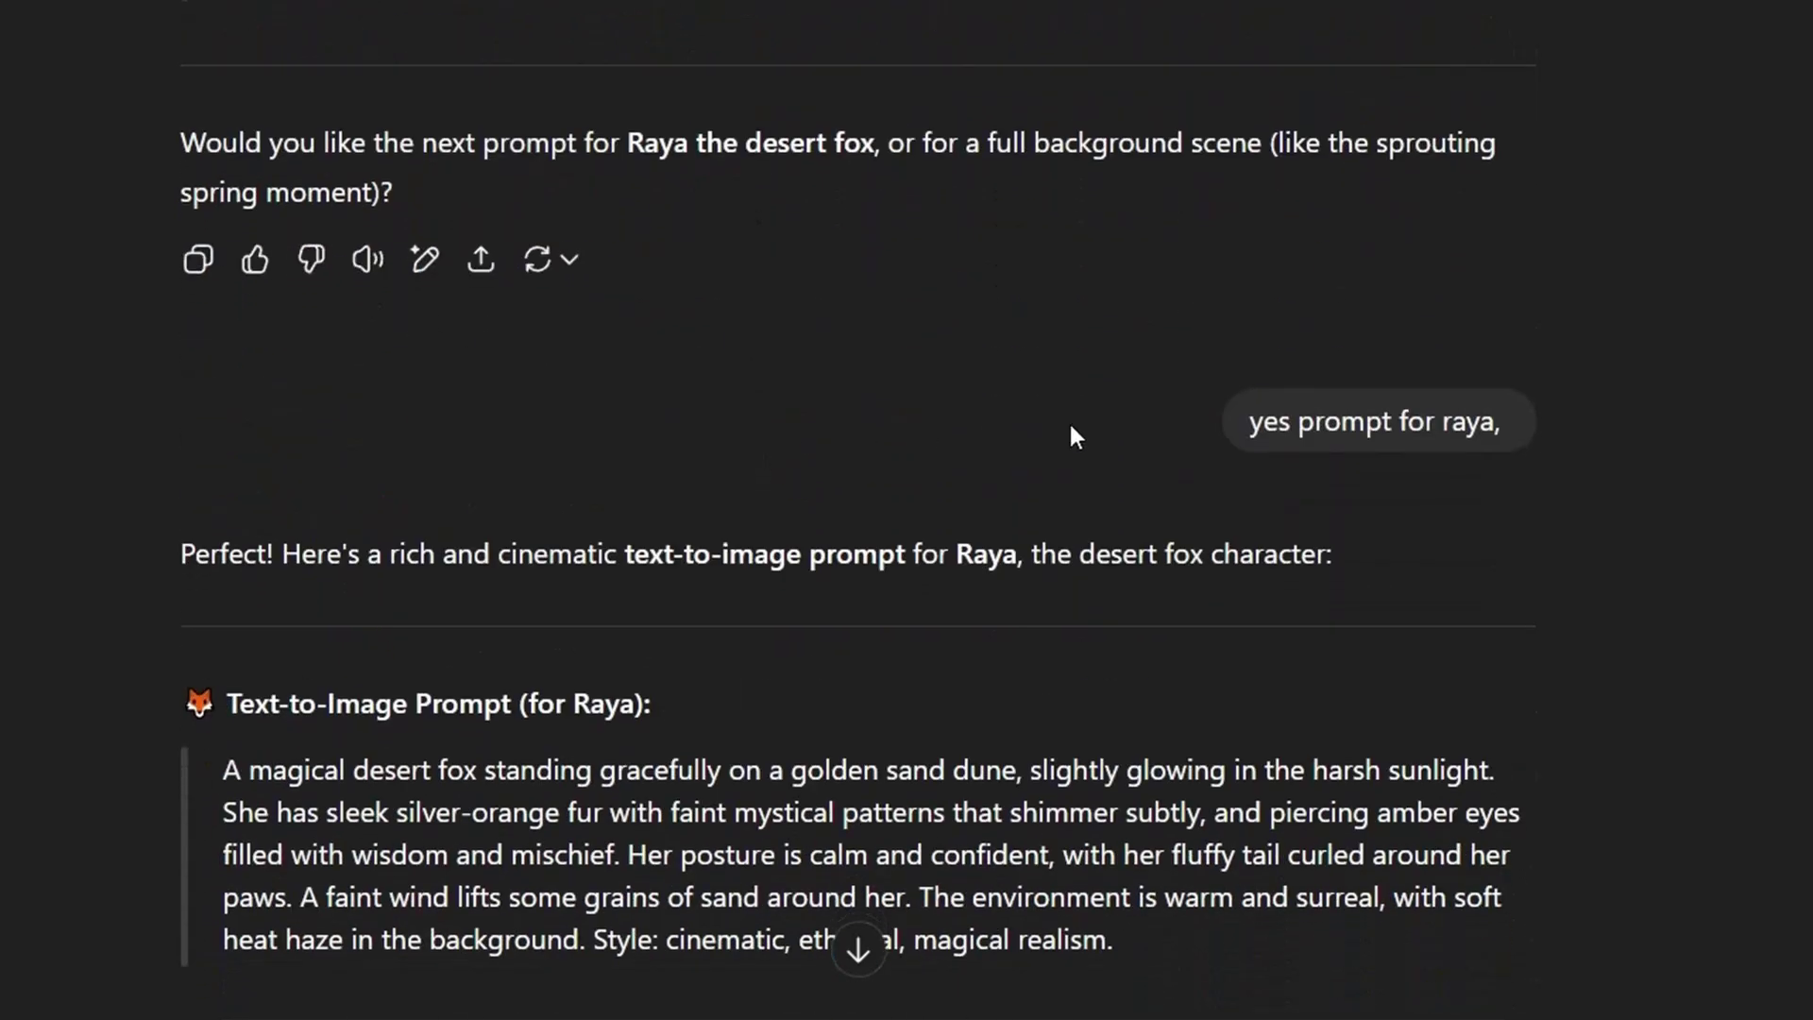
scroll(1401, 427, down, 2)
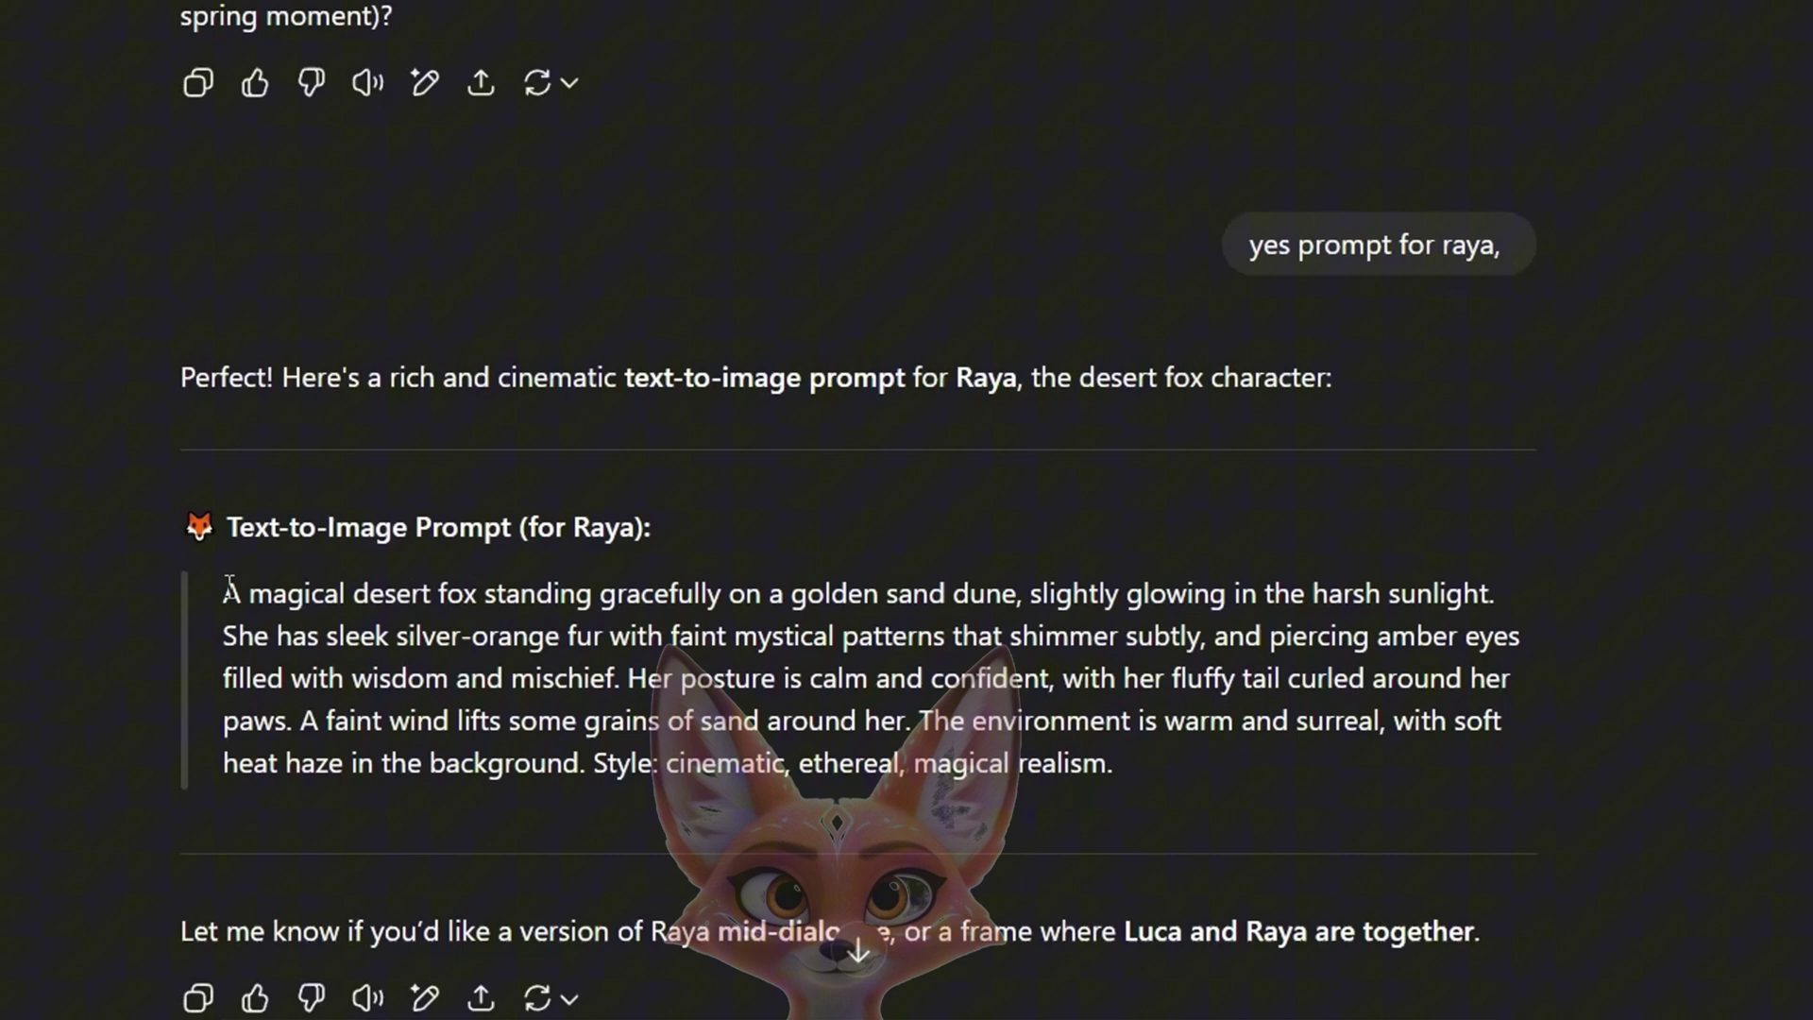
drag(233, 590, 1119, 763)
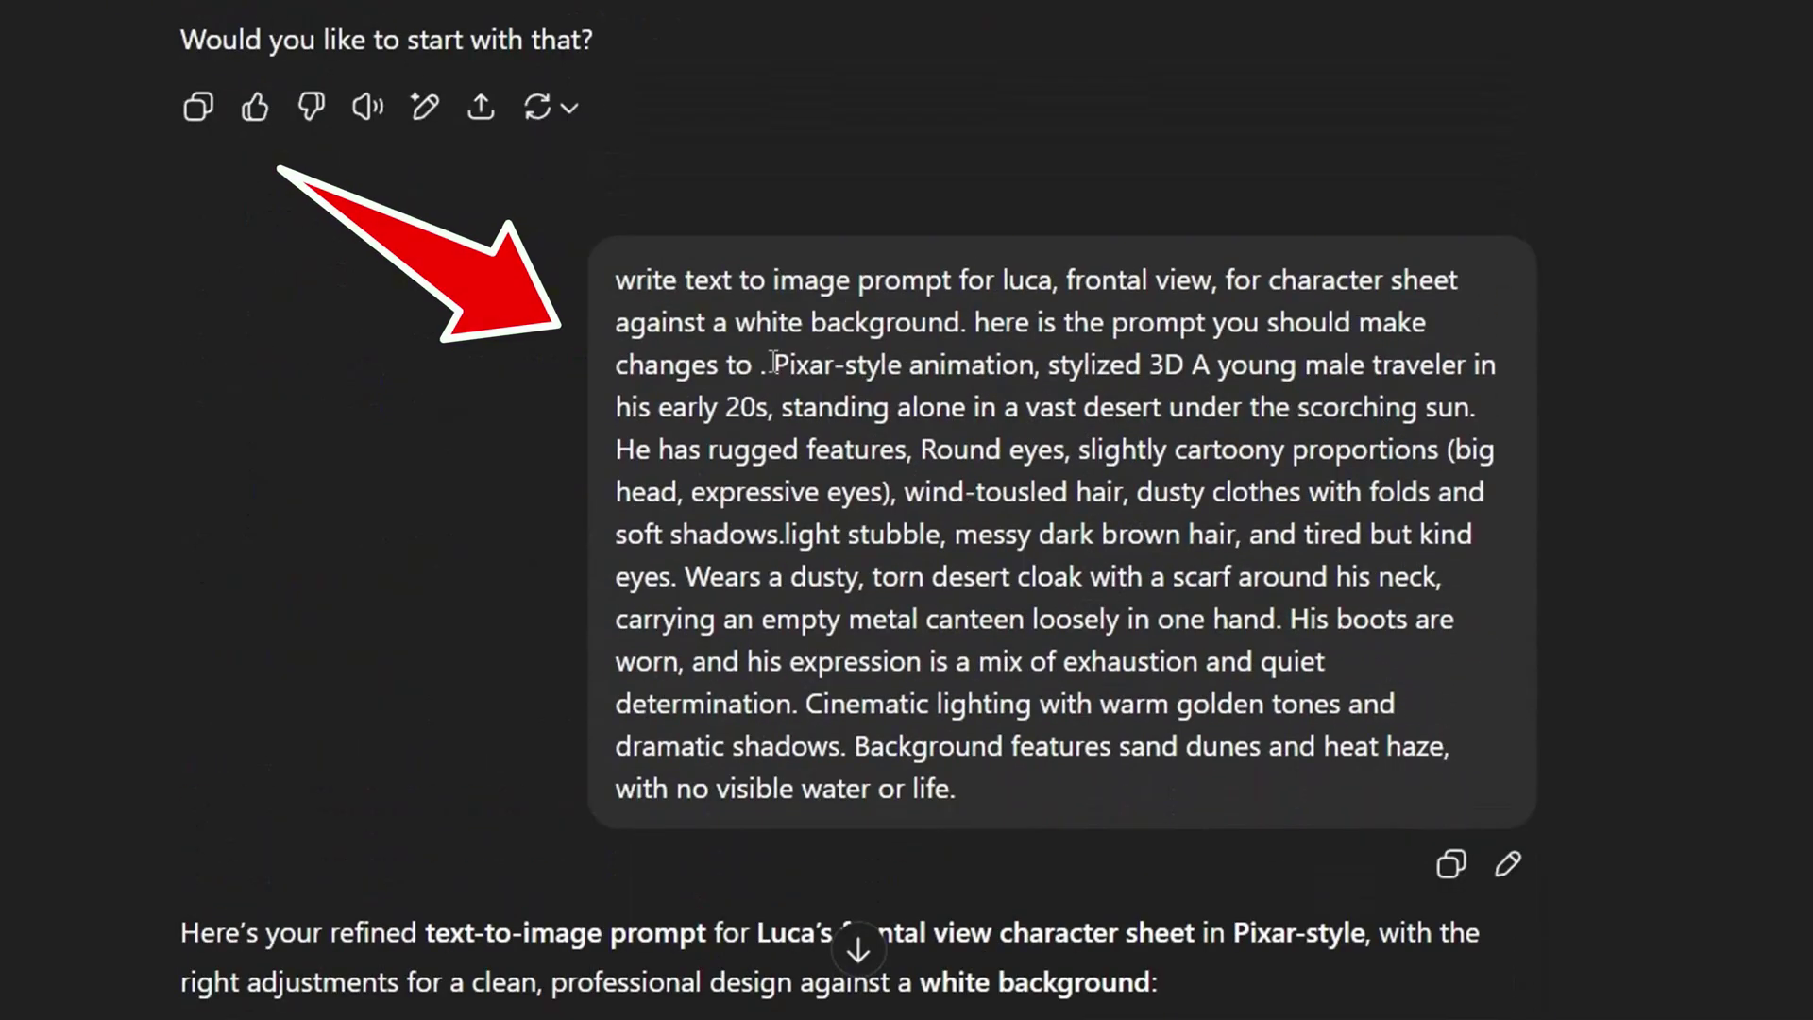
Read the request for a frontal Luca view on a white background and the prompt to revise.
drag(620, 286, 1218, 308)
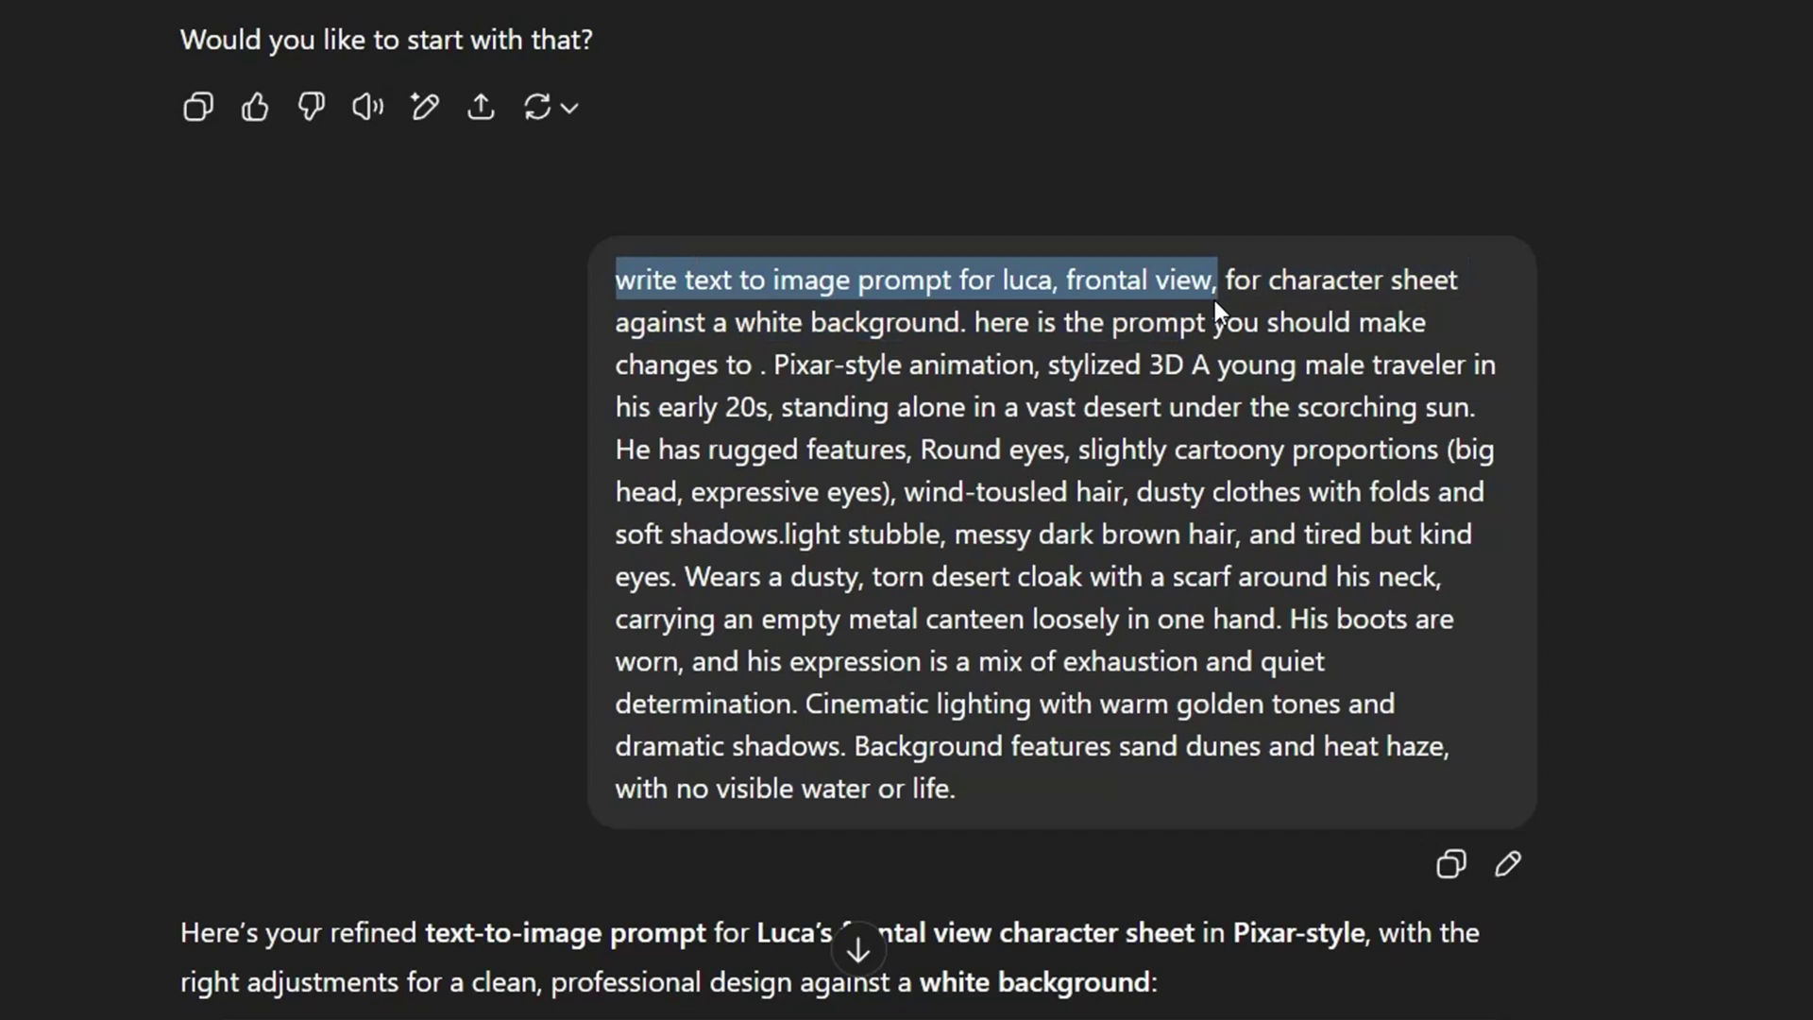
drag(1377, 296, 1382, 321)
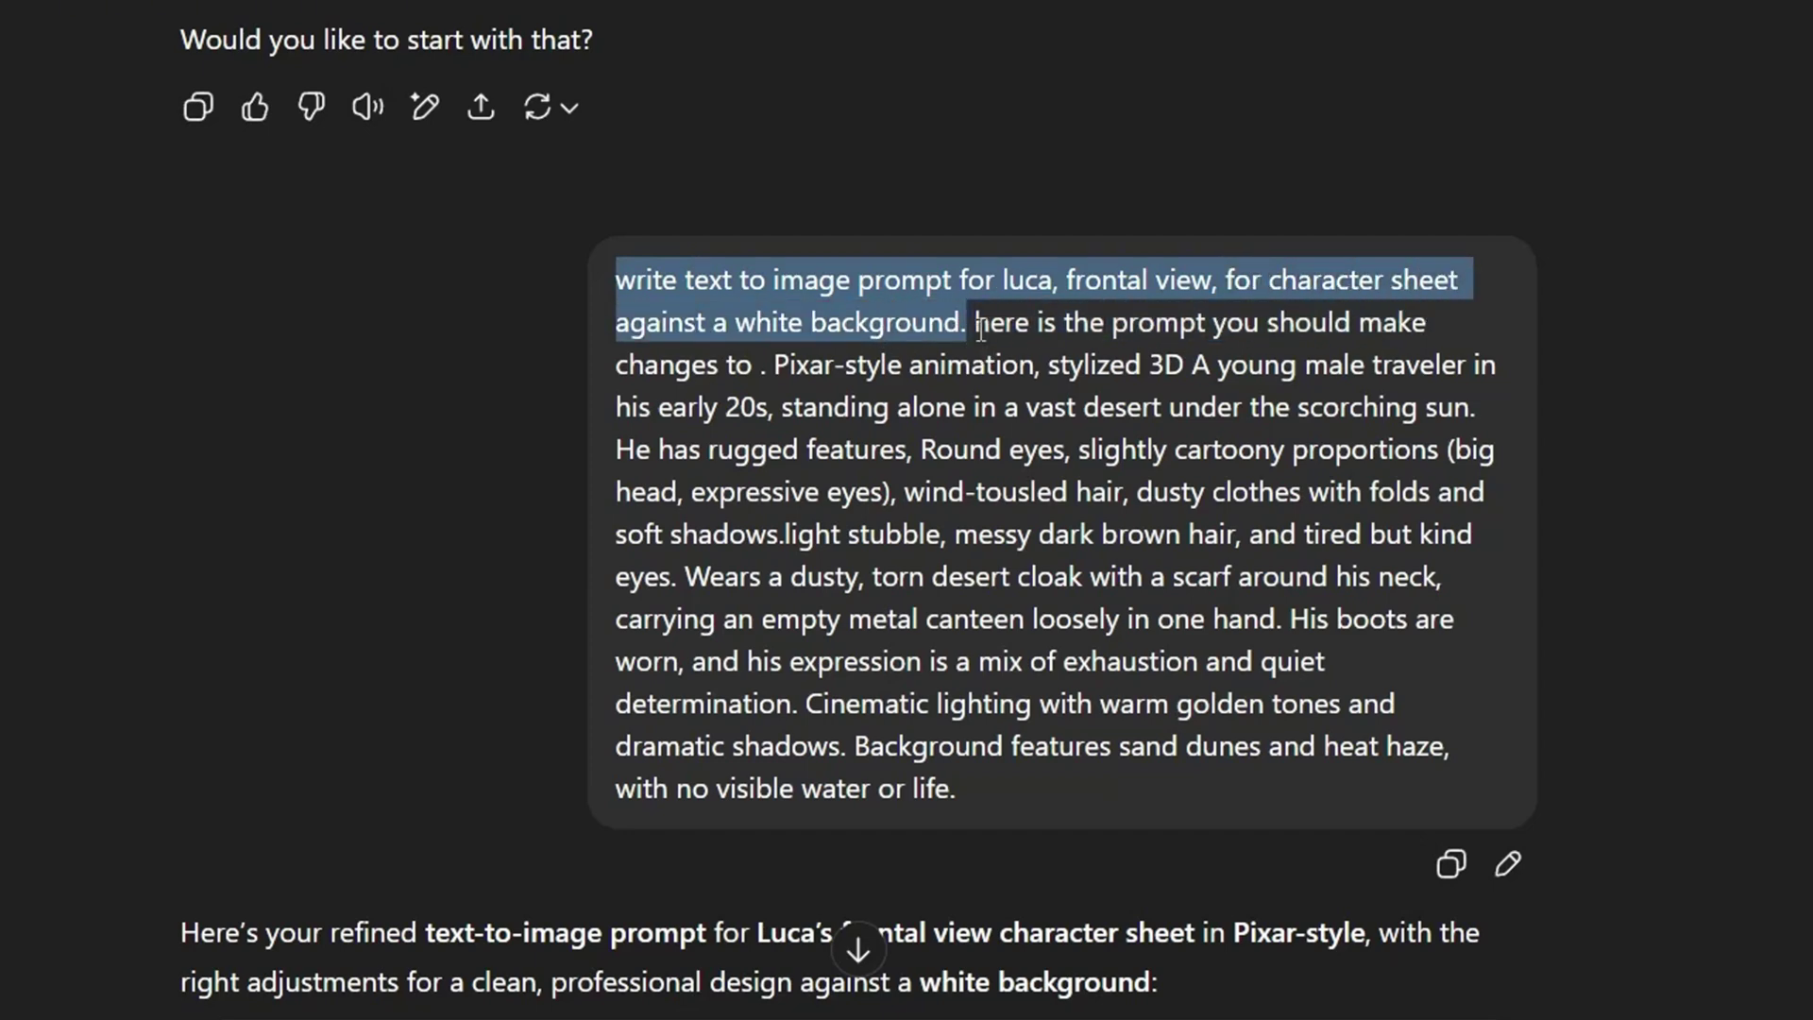
drag(974, 322, 1374, 779)
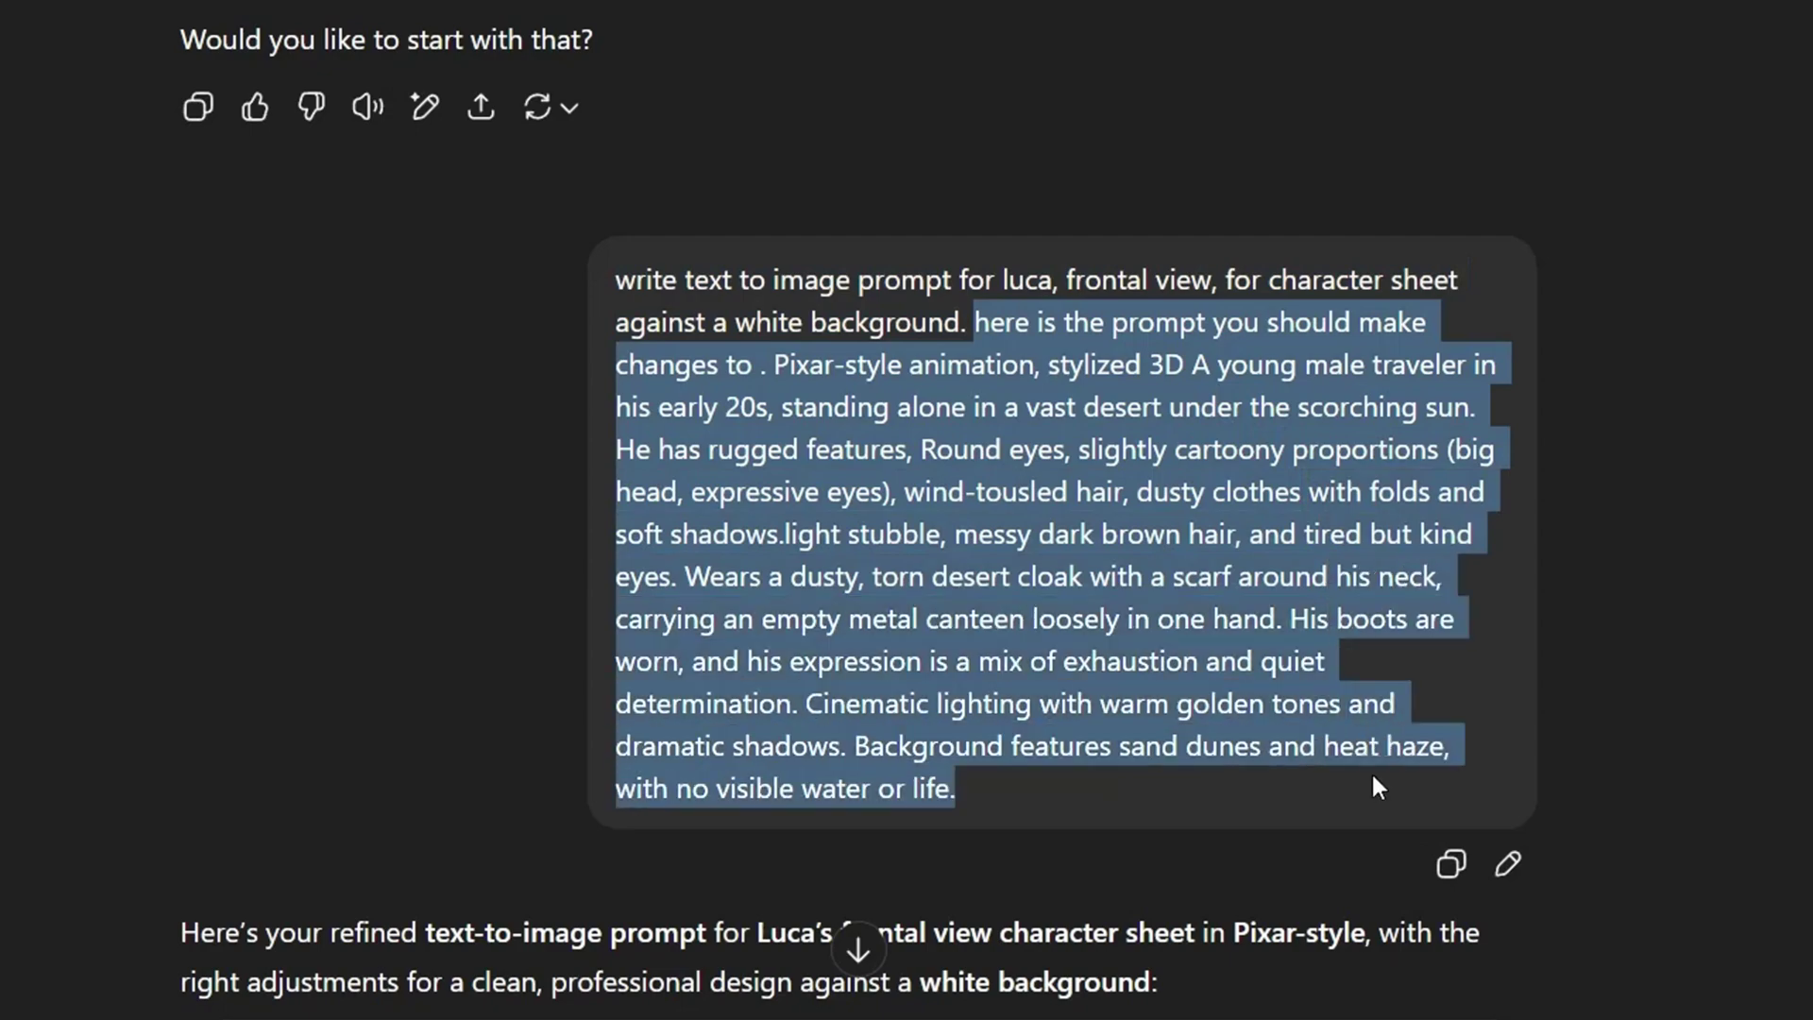
click(1314, 733)
scroll(1019, 462, down, 9)
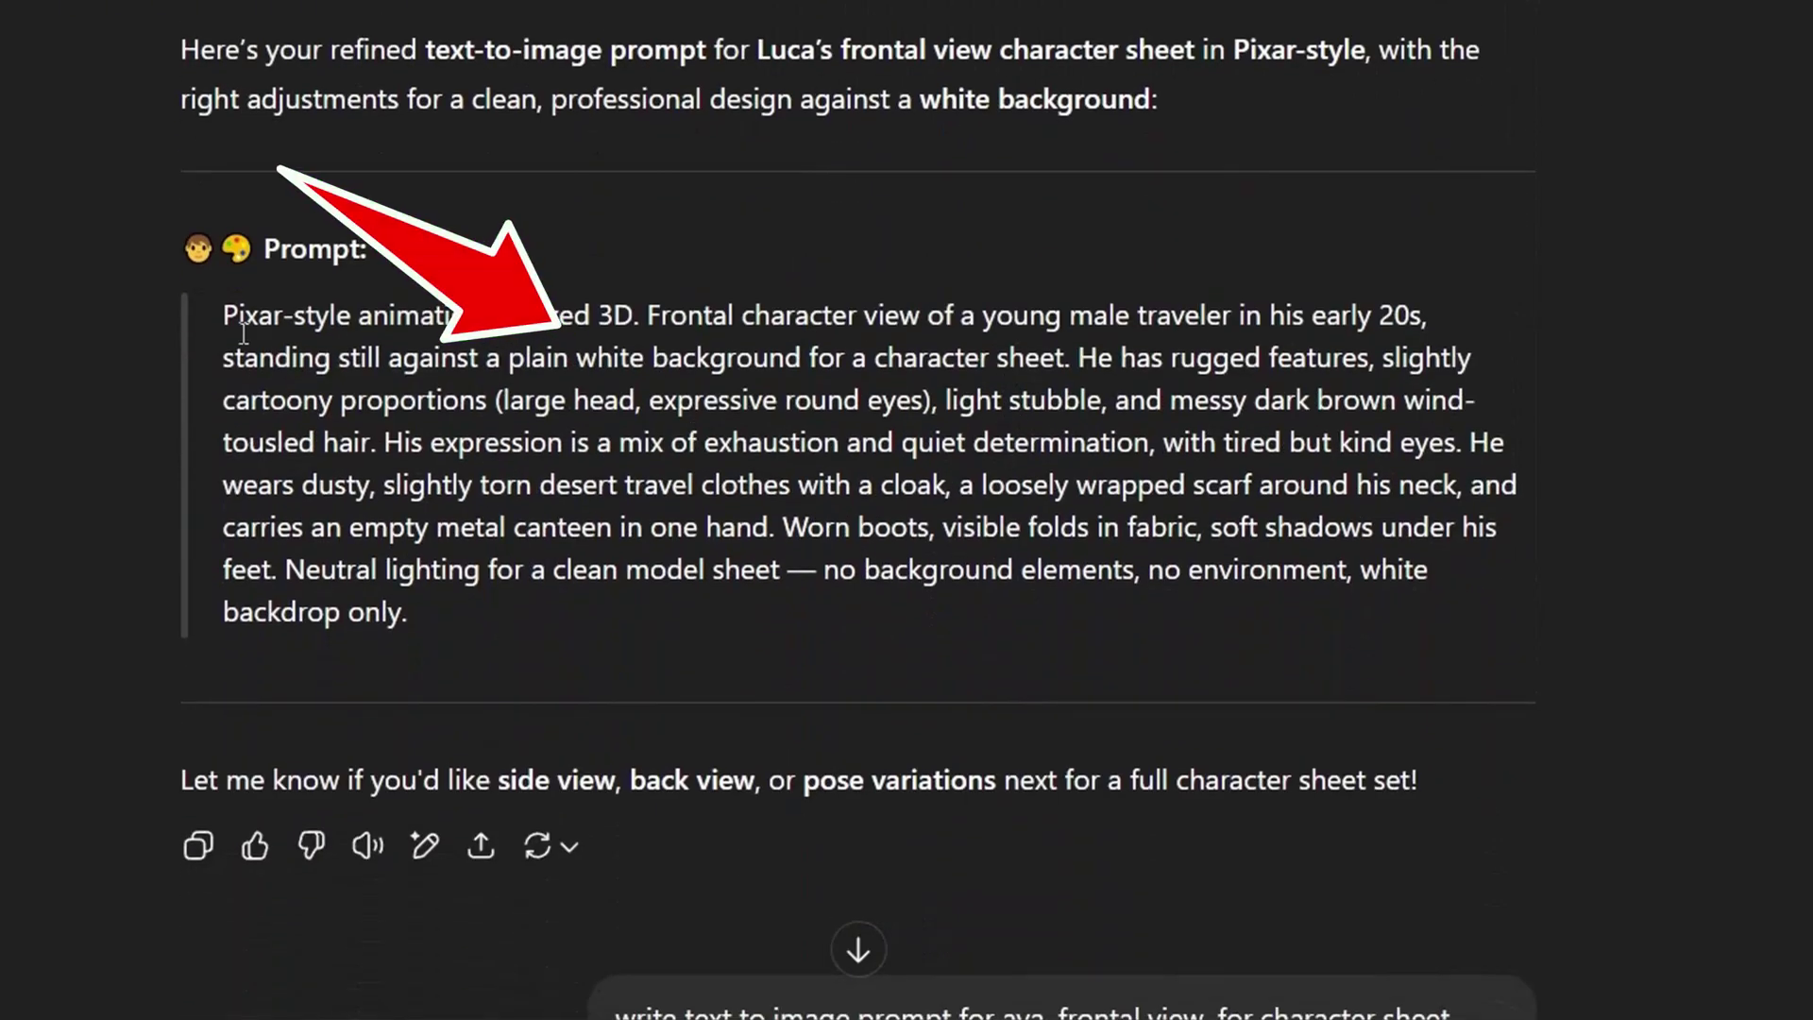
Read the refined Pixar-style character-sheet prompts for Luca and Raya.
drag(227, 315, 993, 587)
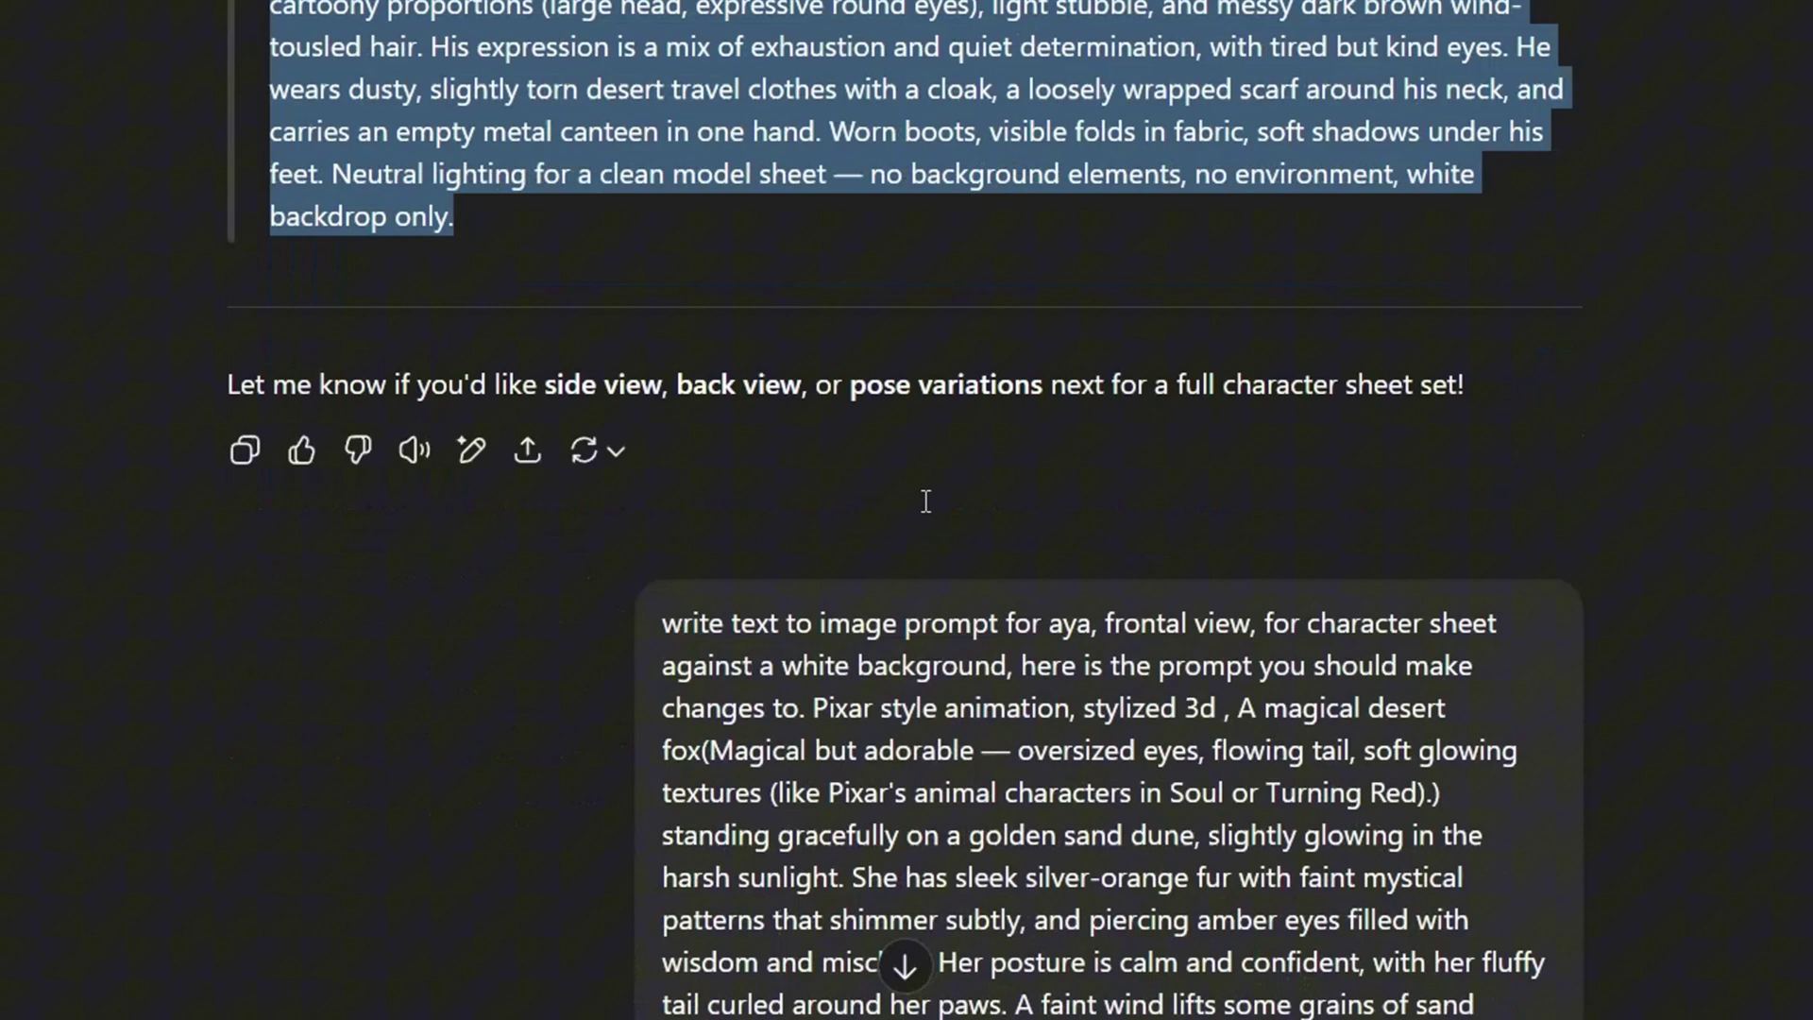
scroll(926, 502, down, 3)
drag(660, 325, 1393, 786)
click(1152, 645)
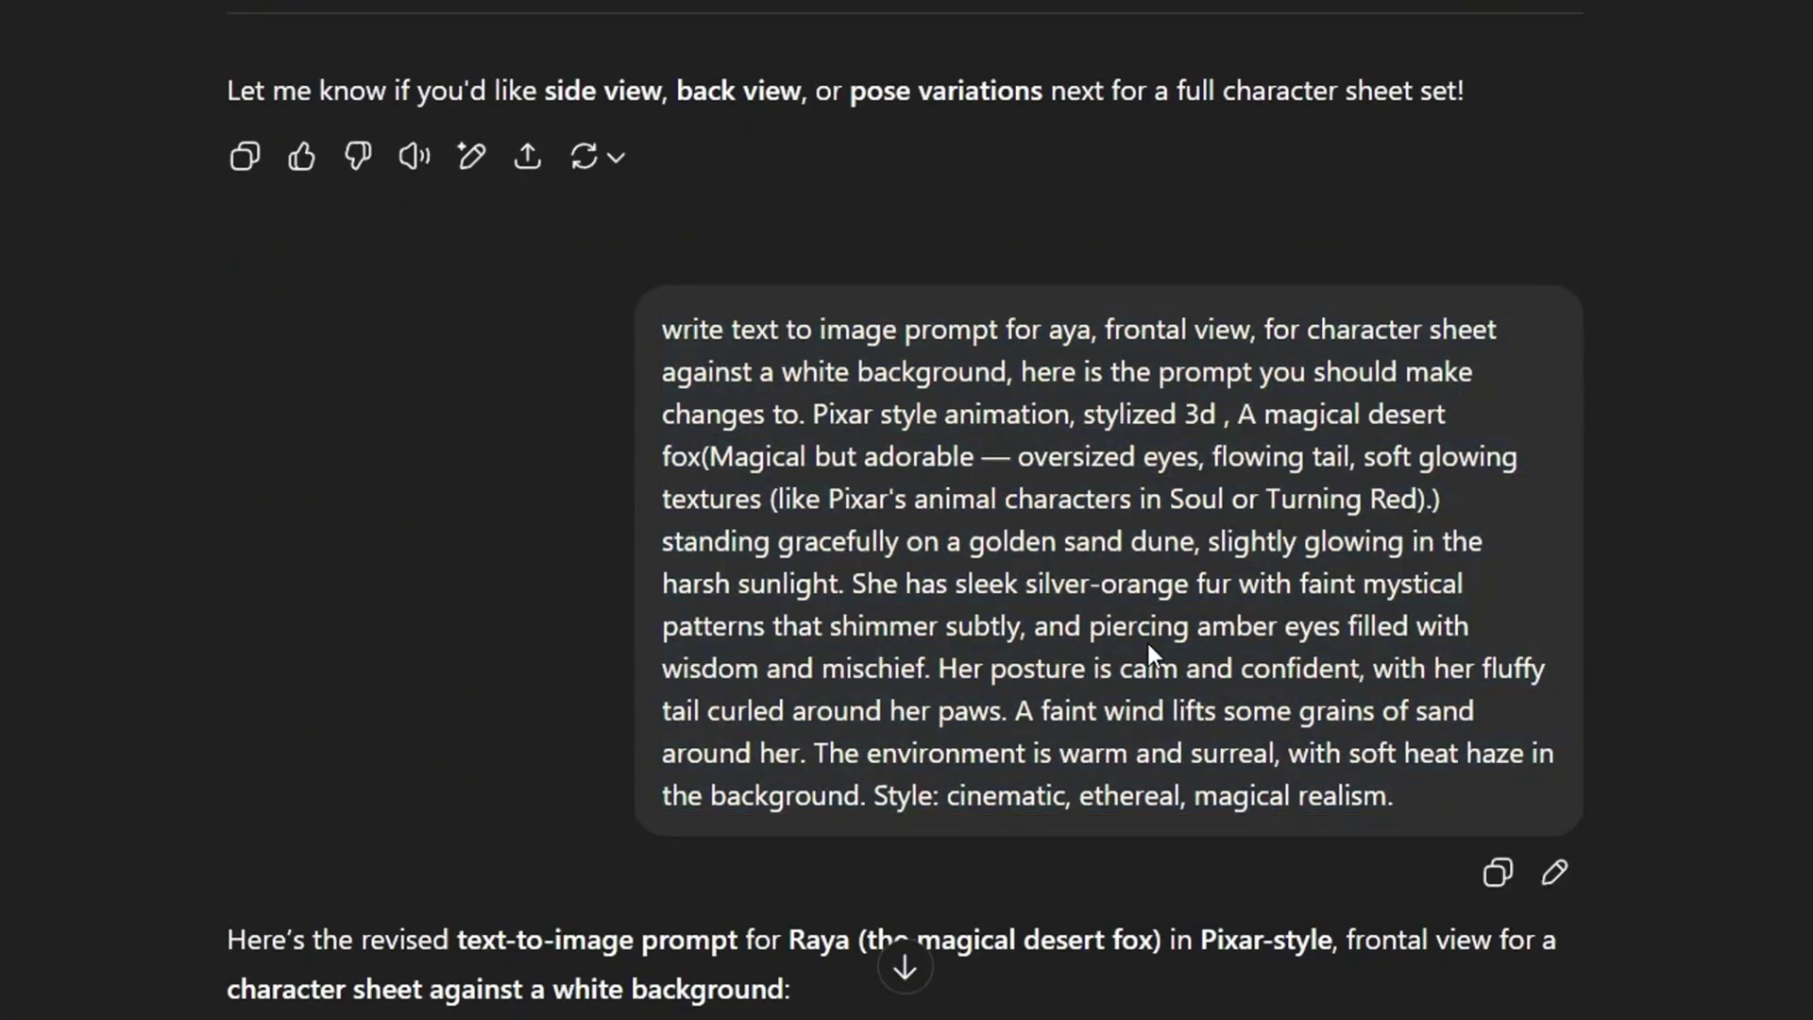
scroll(1133, 605, down, 3)
scroll(1127, 571, down, 3)
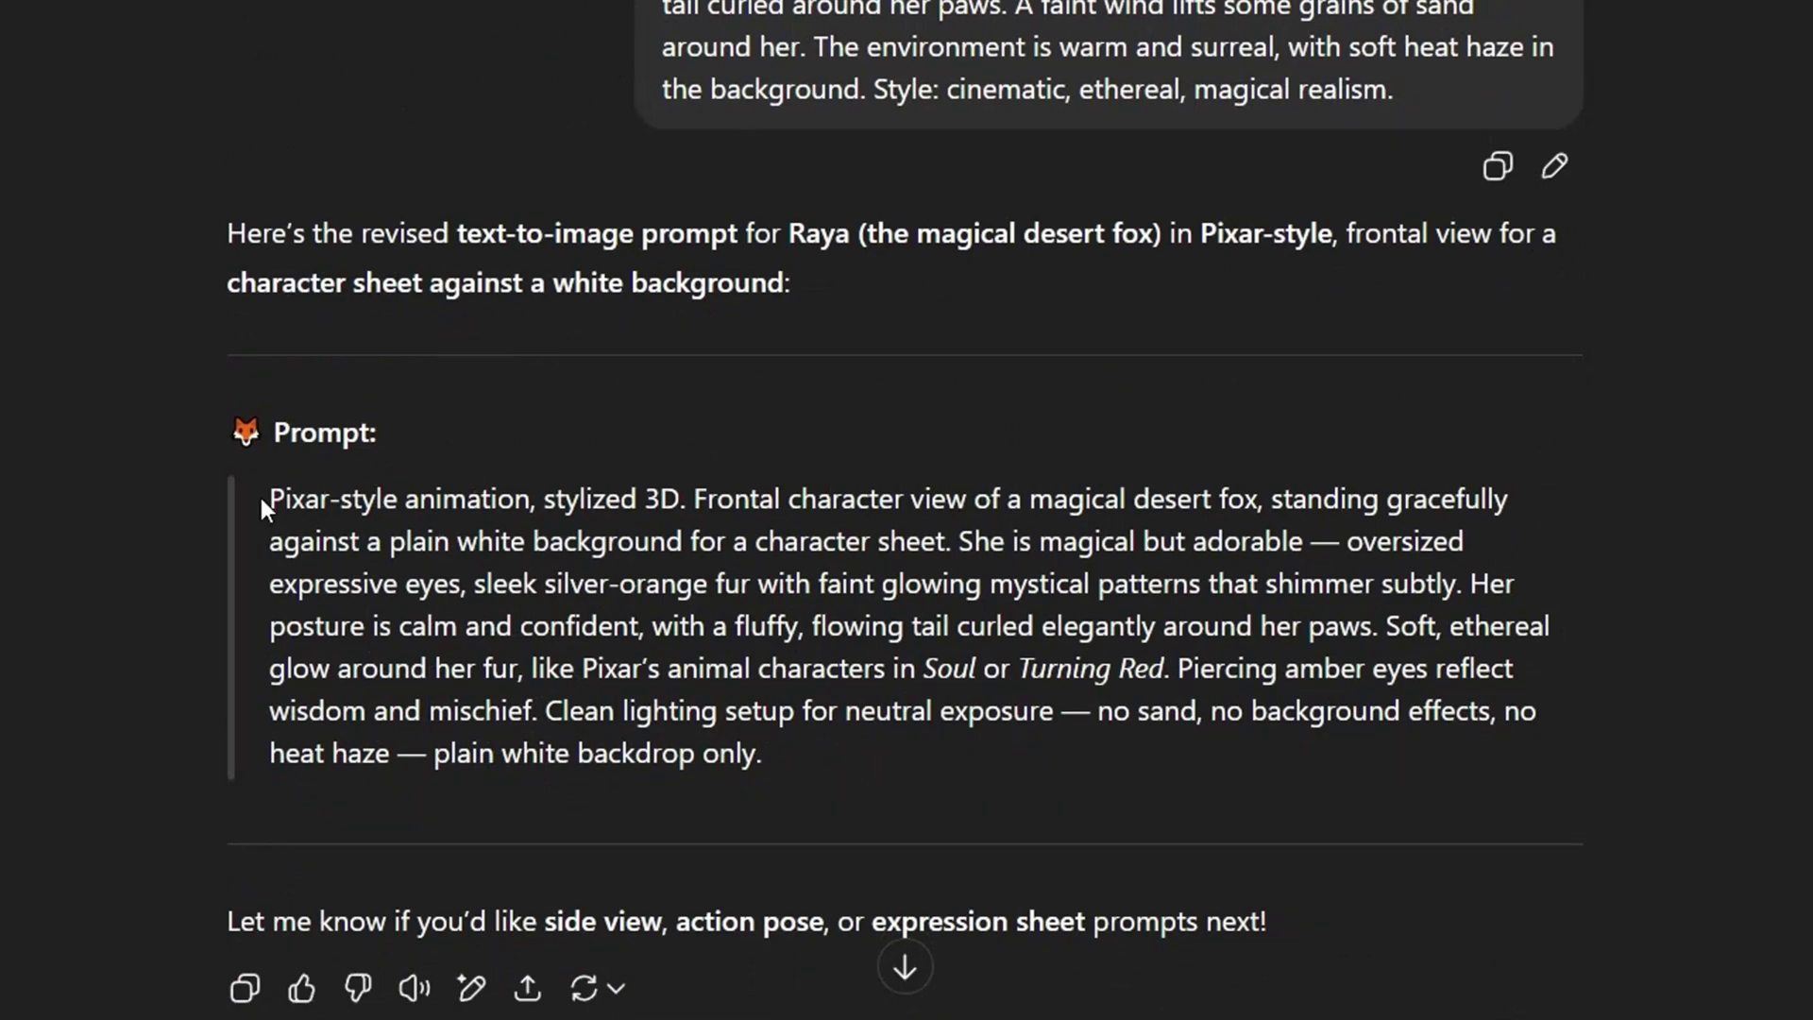
drag(261, 502, 906, 752)
click(807, 658)
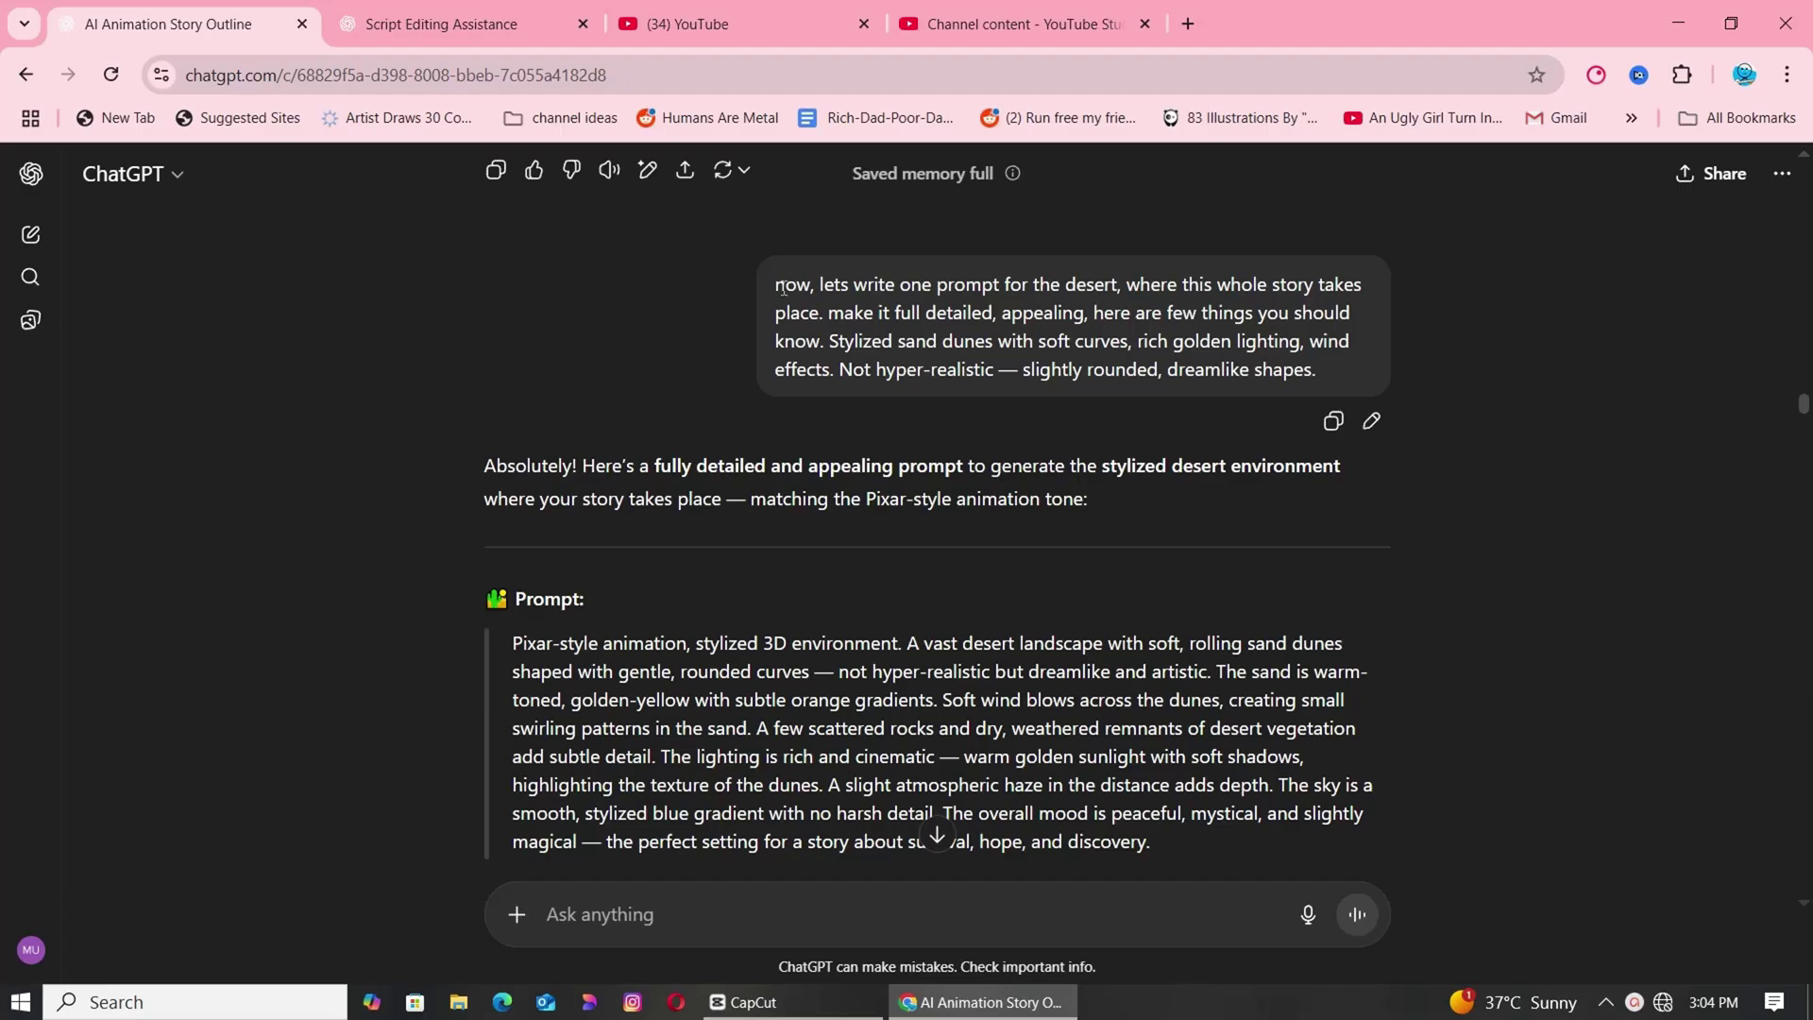
Read the stylized desert environment request and its prompt.
drag(783, 288, 1150, 368)
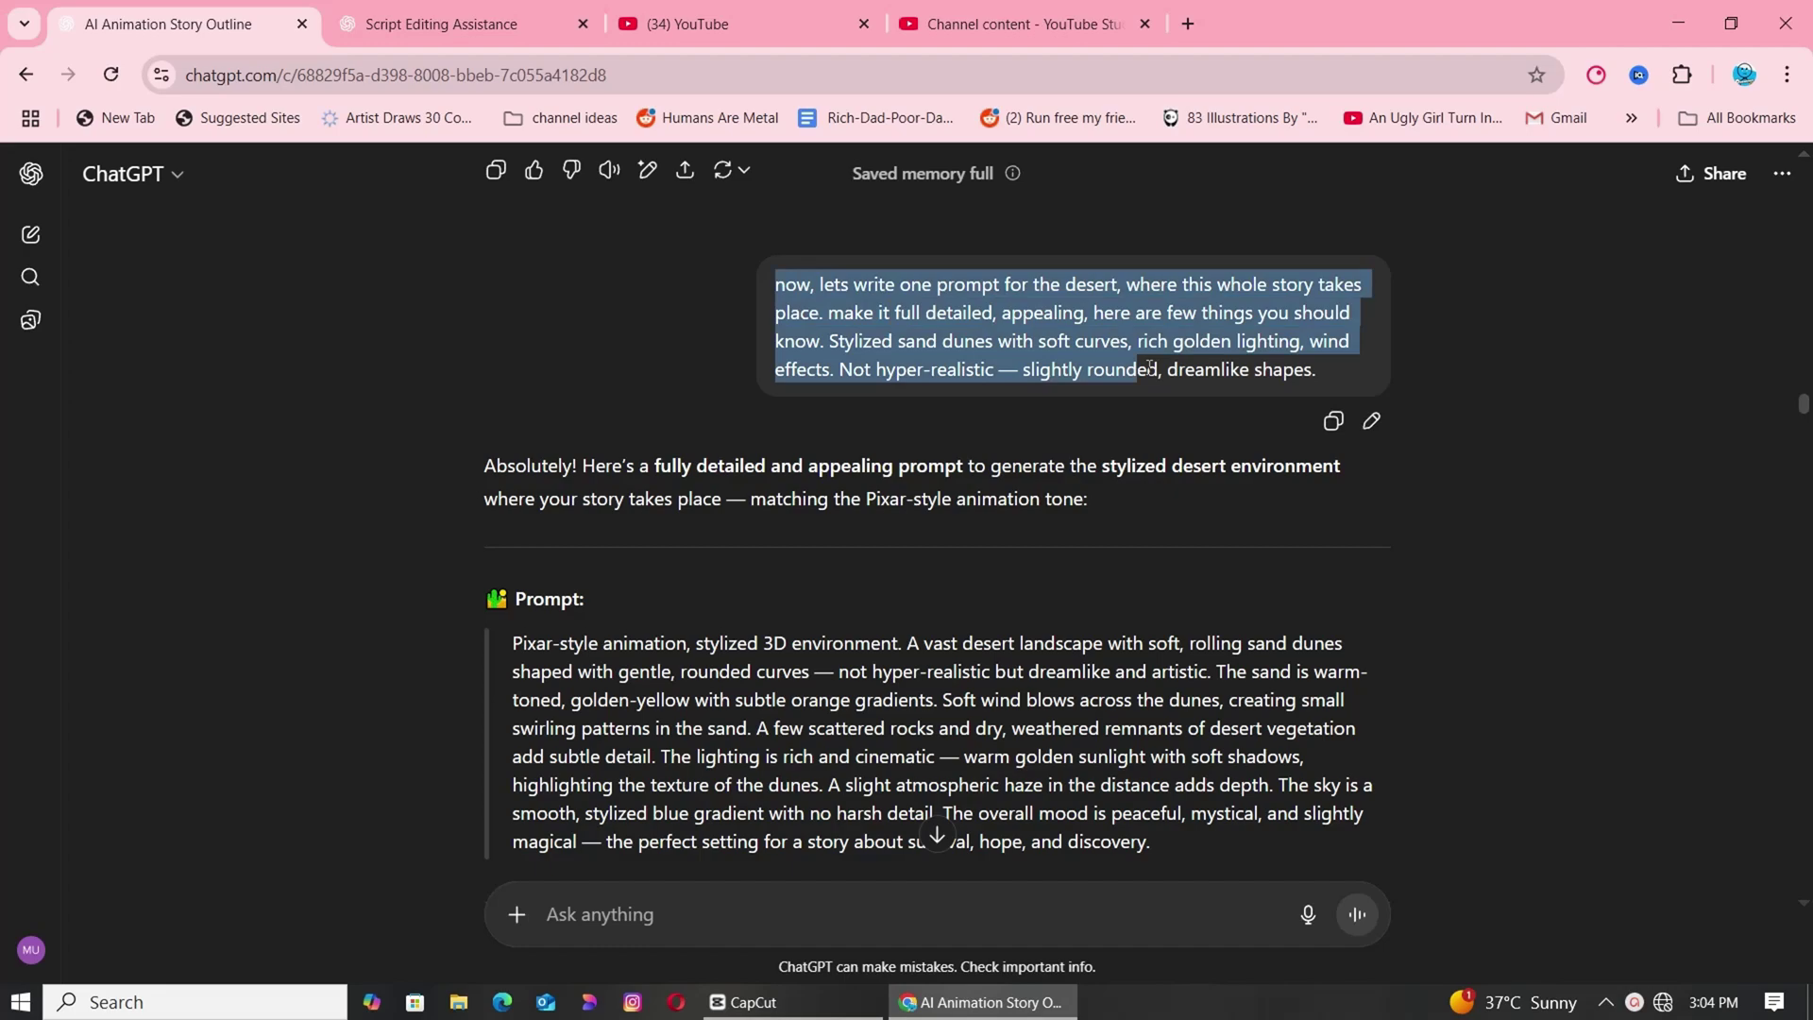
drag(1284, 371, 1316, 374)
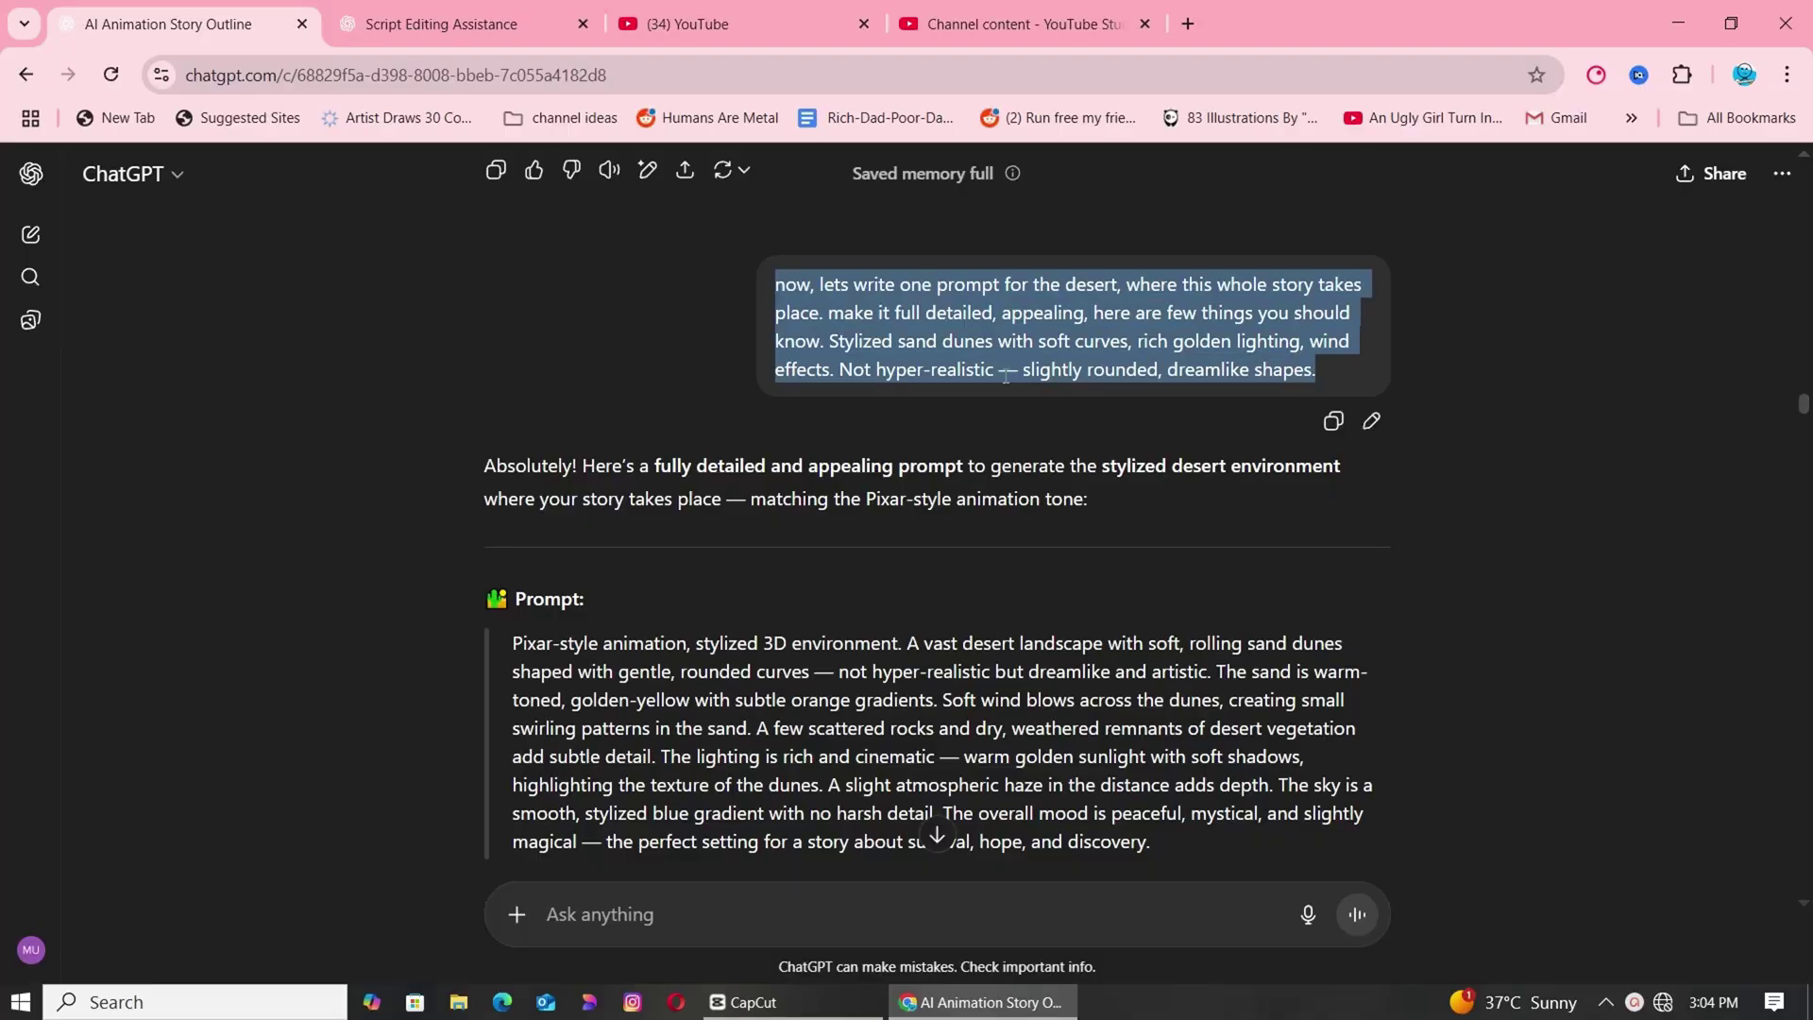
scroll(900, 382, down, 1)
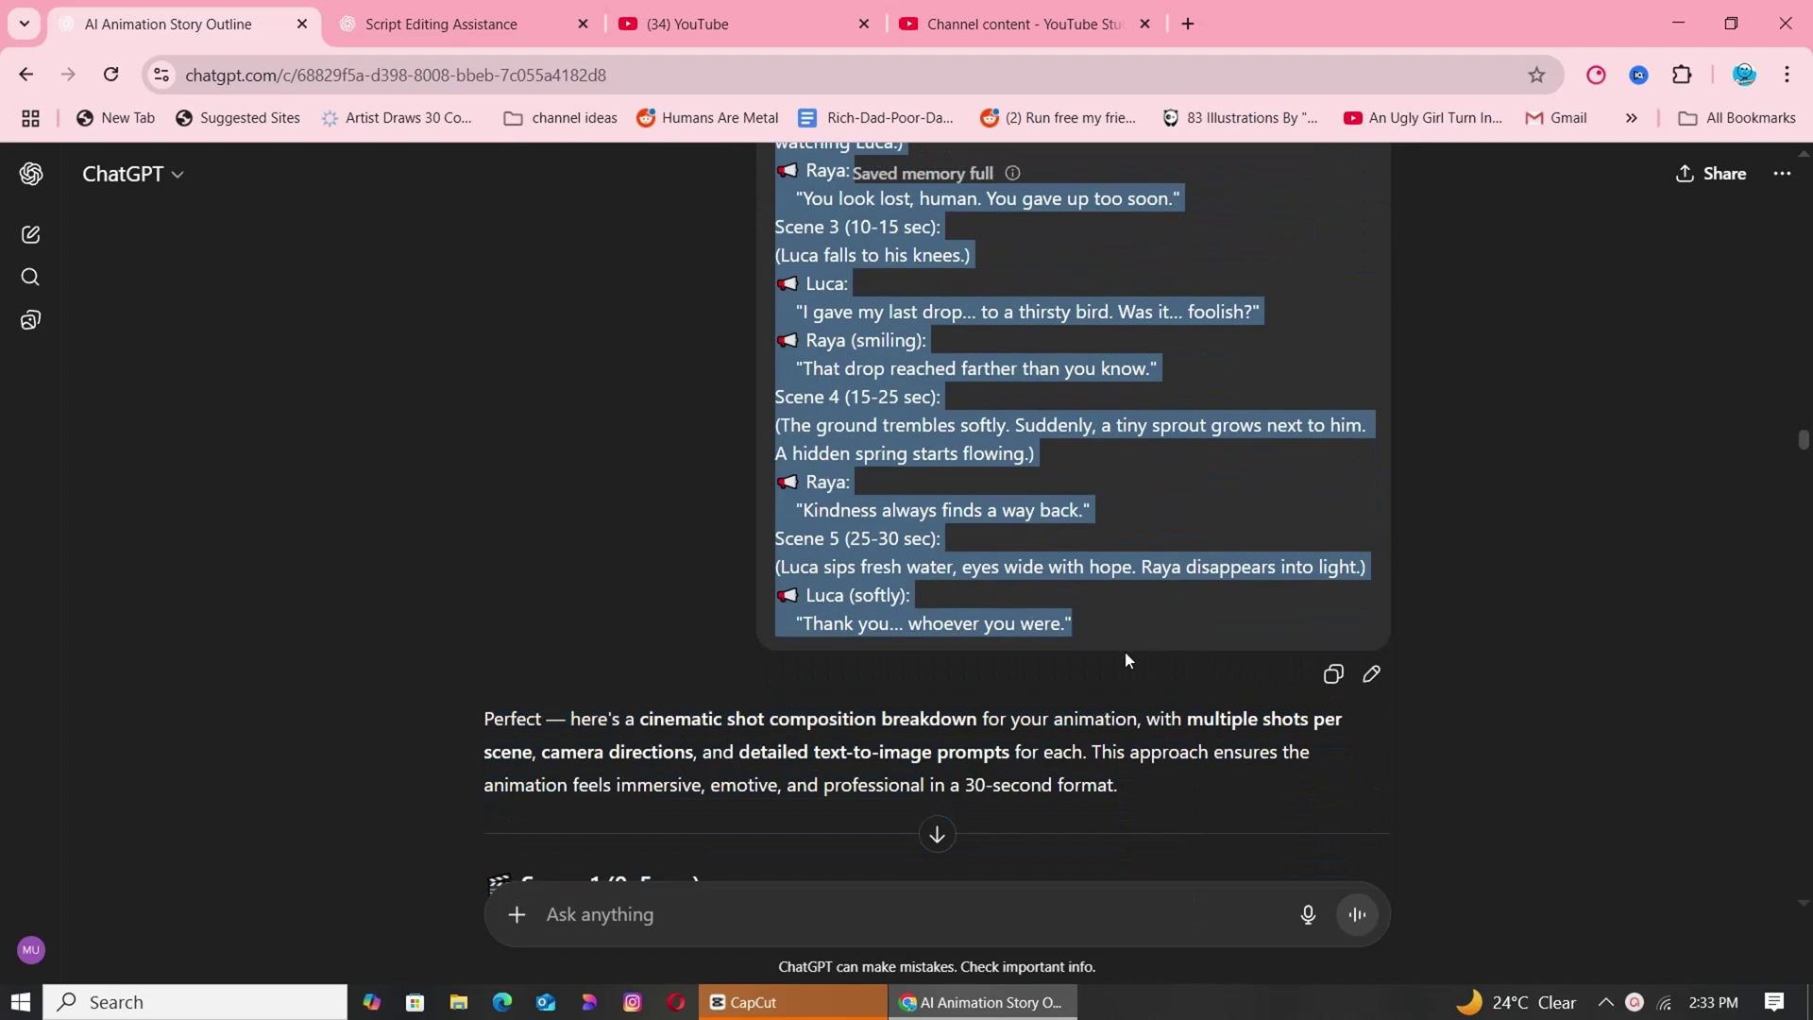
scroll(1125, 650, up, 4)
scroll(1123, 656, up, 3)
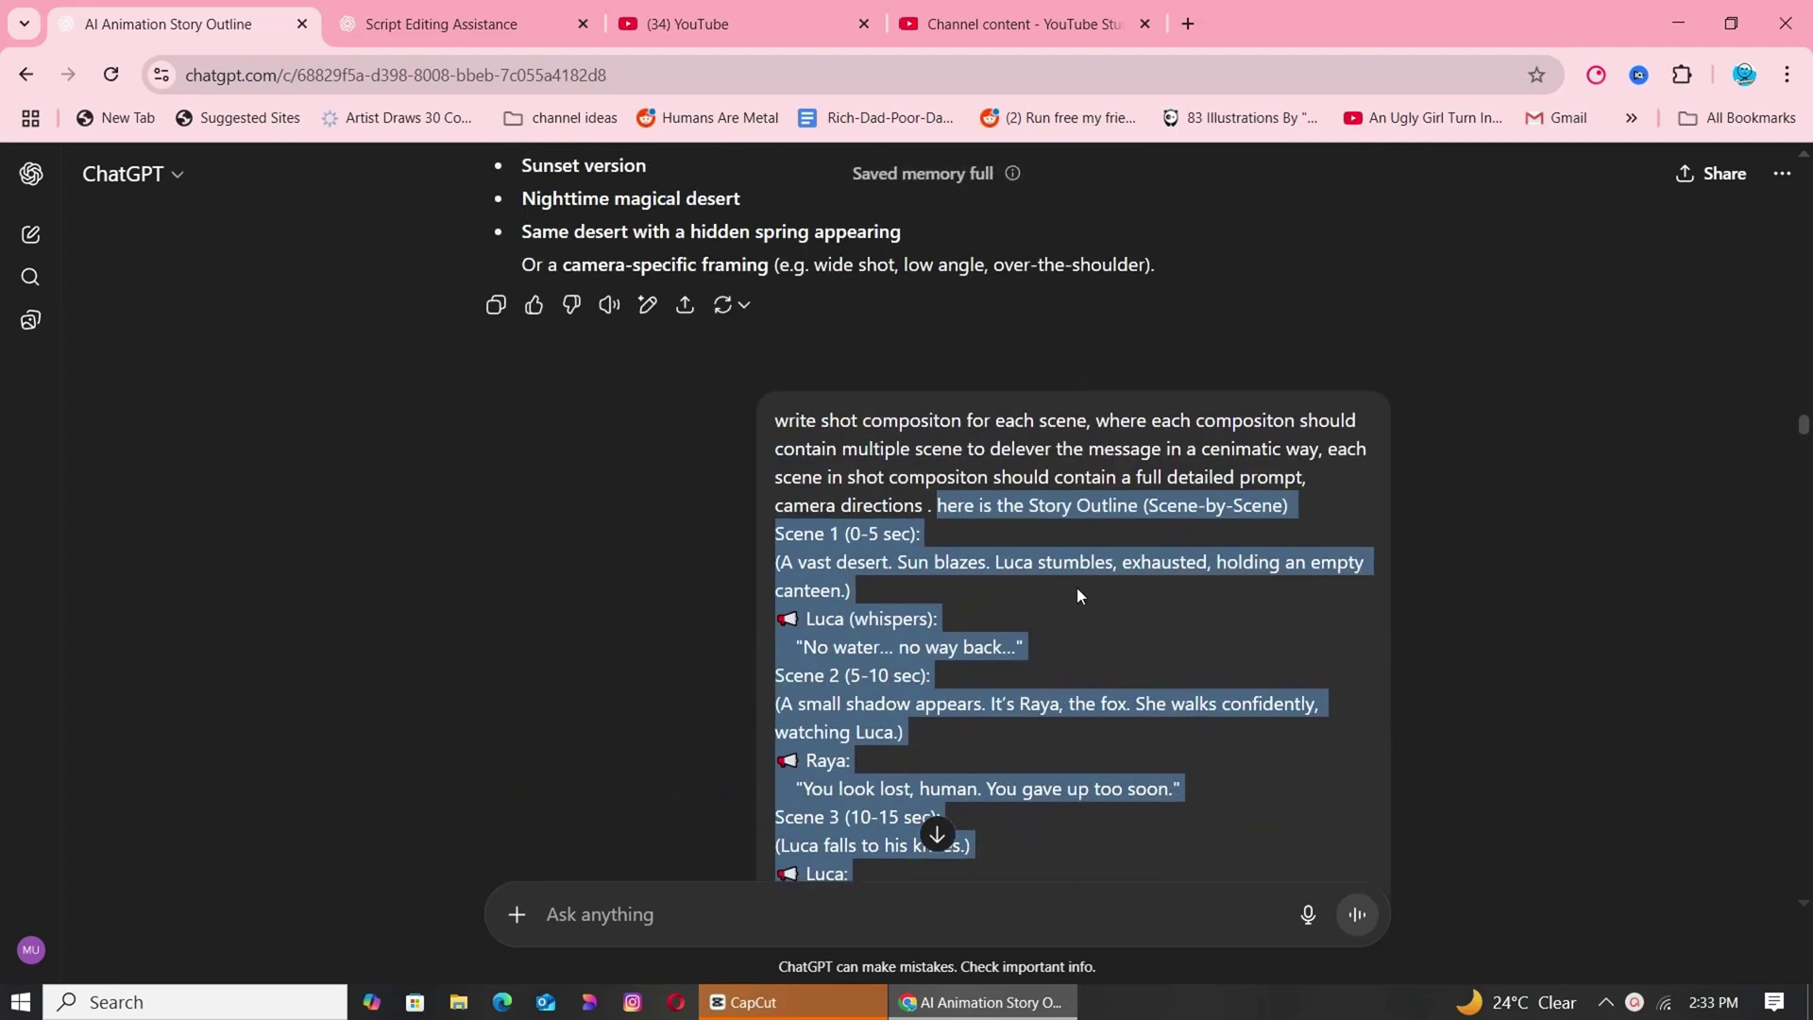
click(780, 415)
drag(1282, 424, 1344, 479)
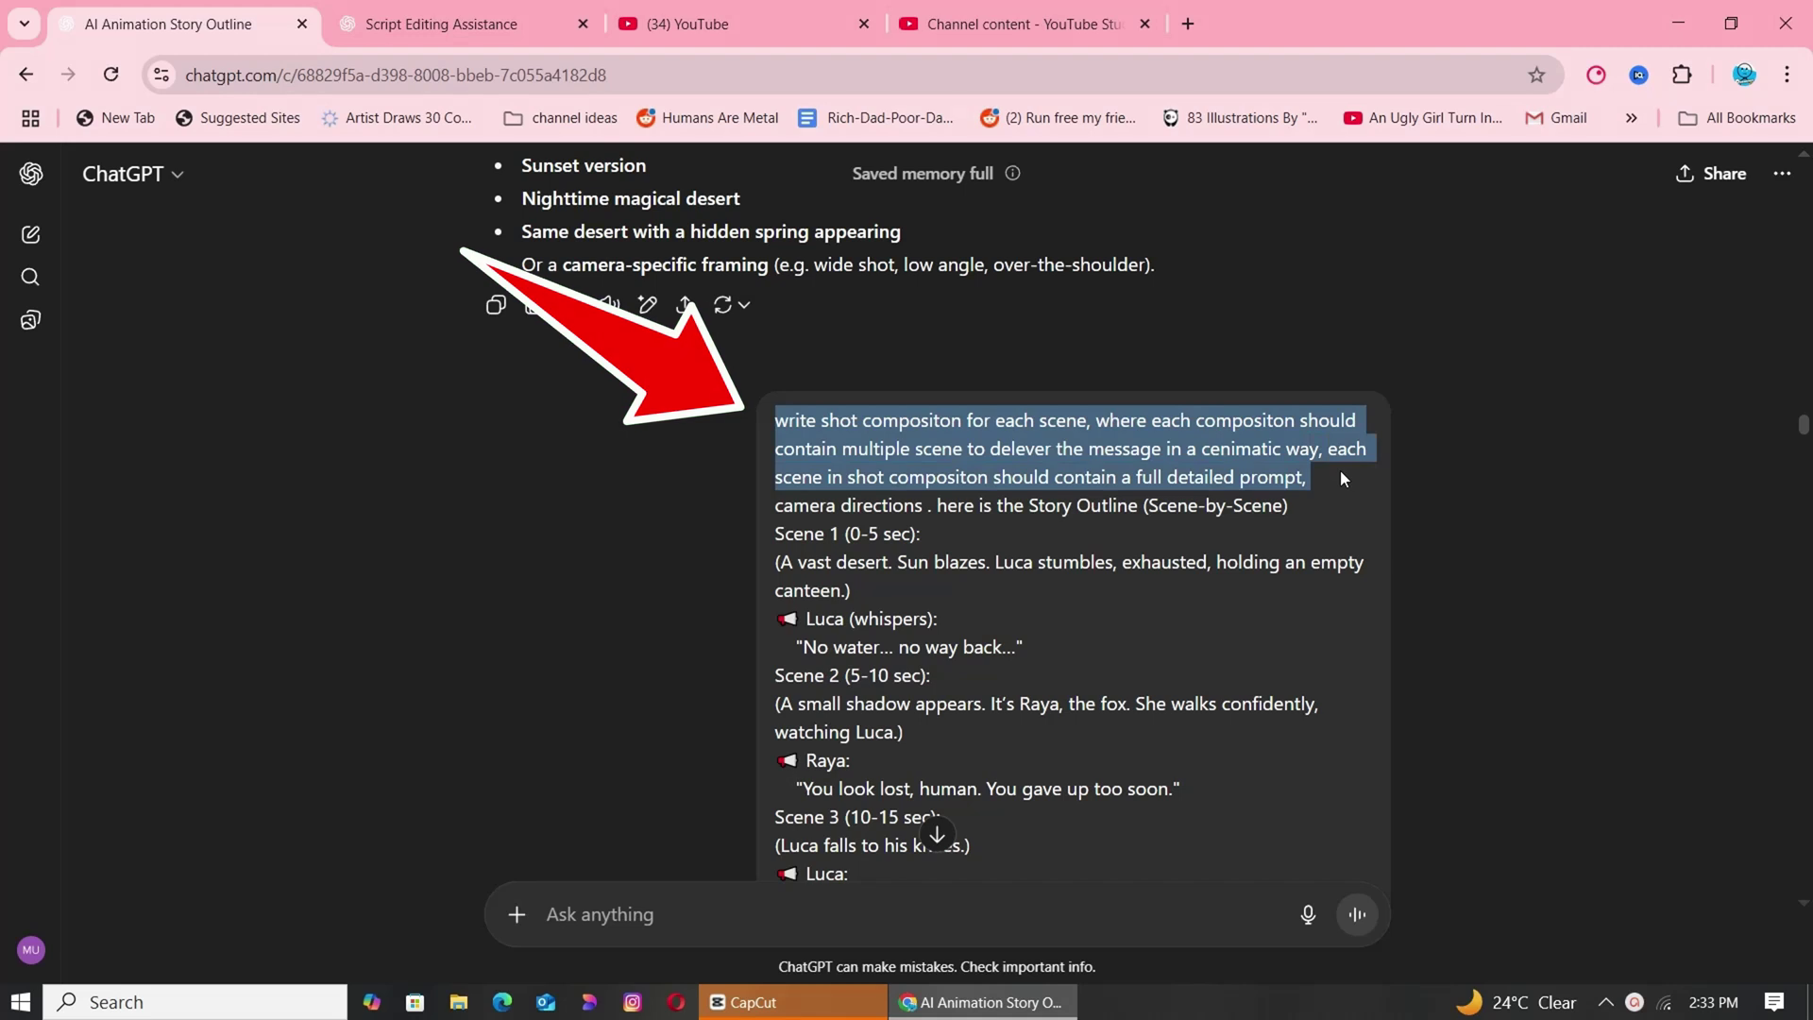
drag(1340, 468, 1164, 504)
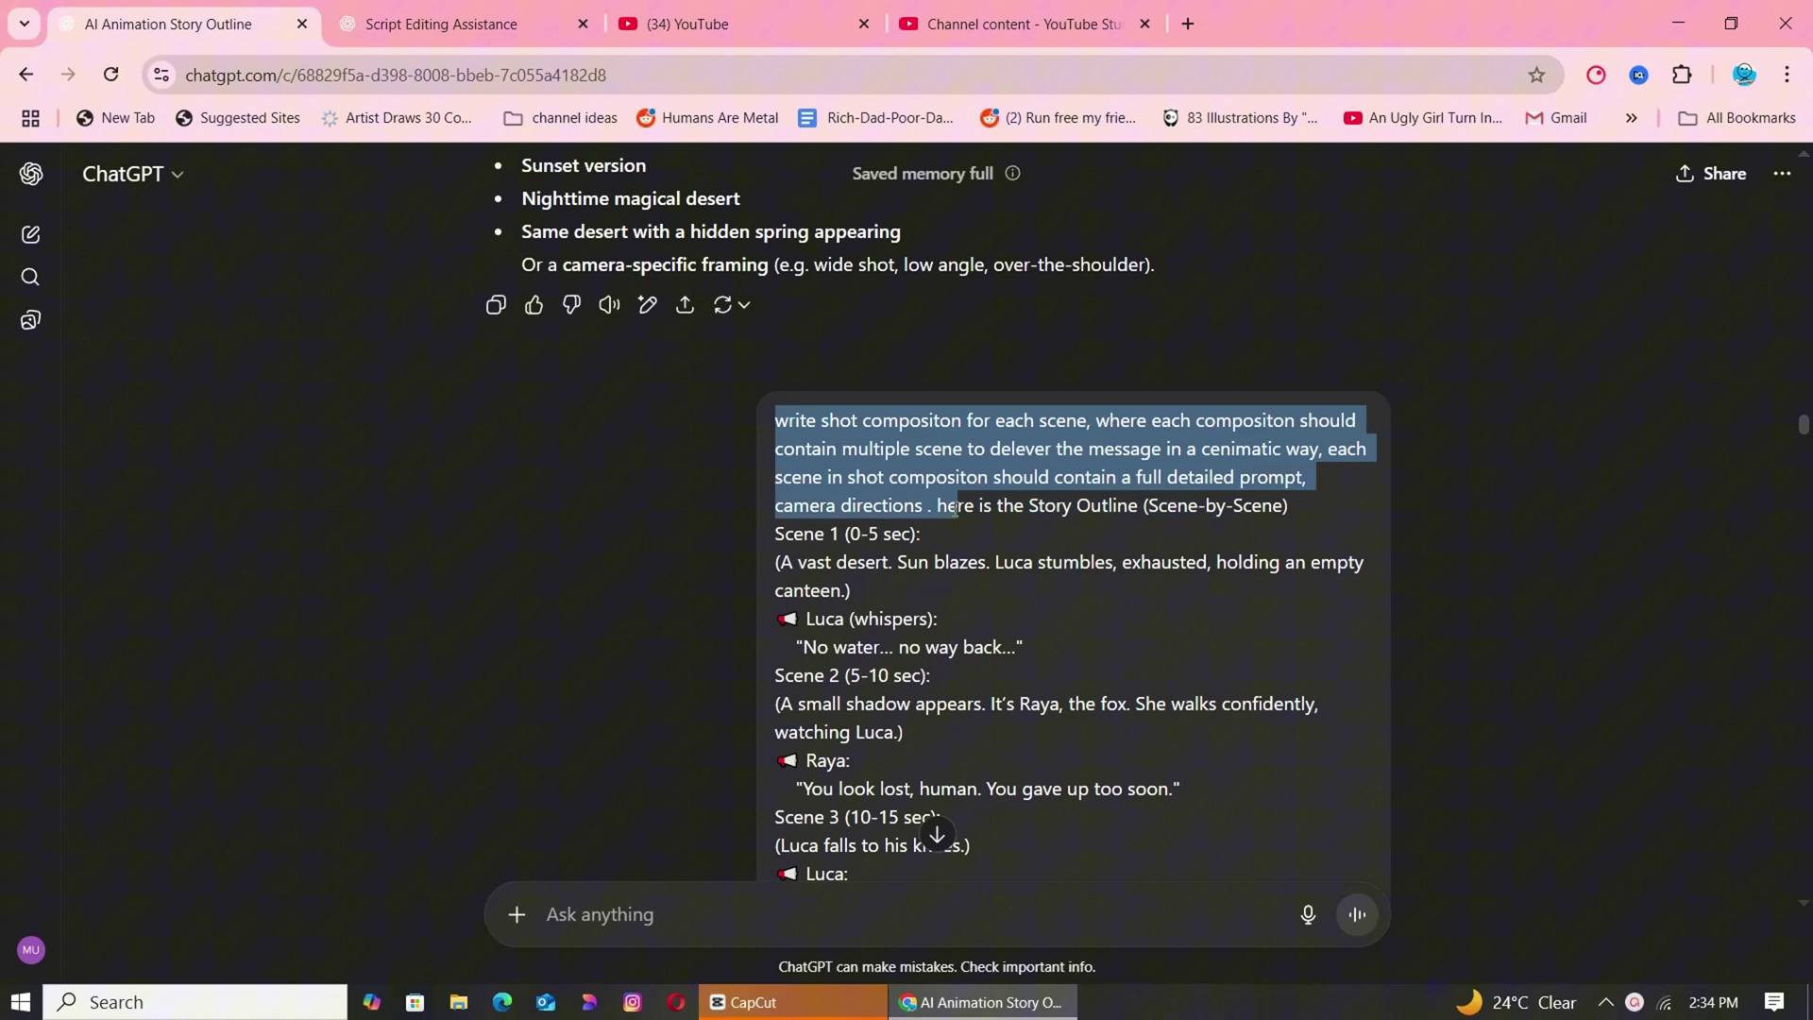
scroll(956, 508, down, 10)
triple_click(553, 554)
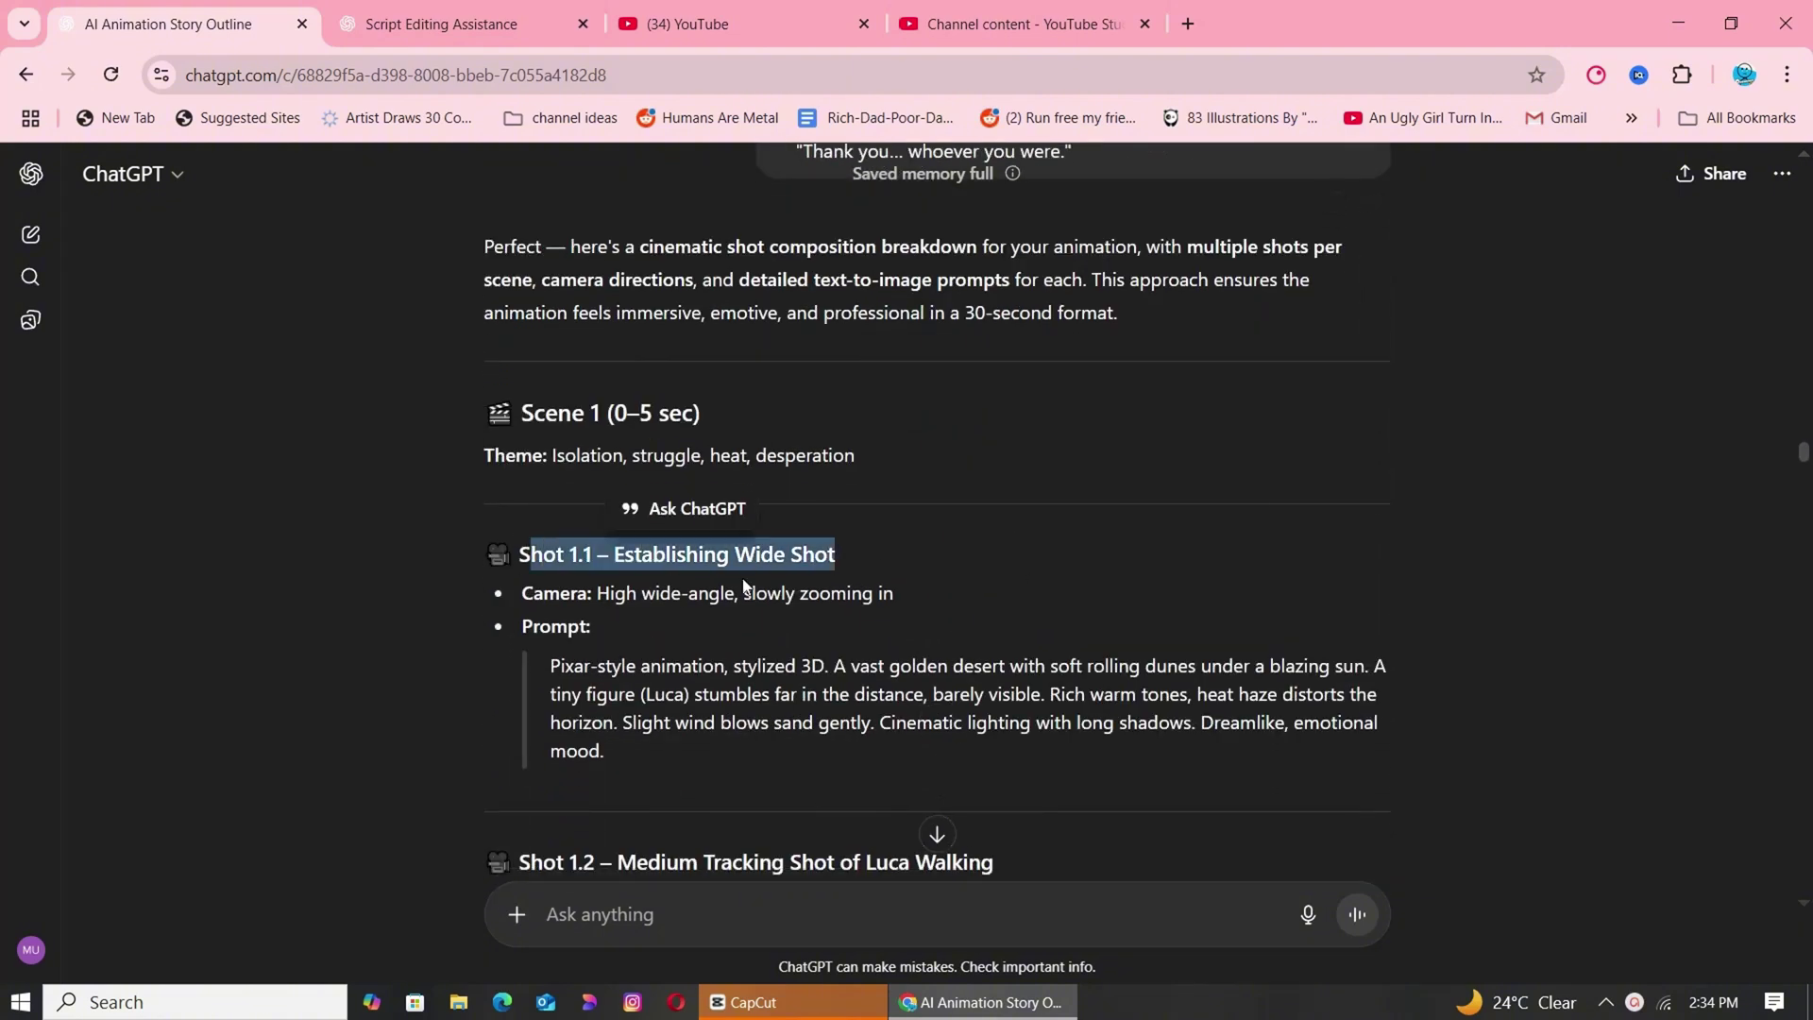
scroll(835, 510, down, 2)
triple_click(836, 486)
scroll(837, 484, down, 1)
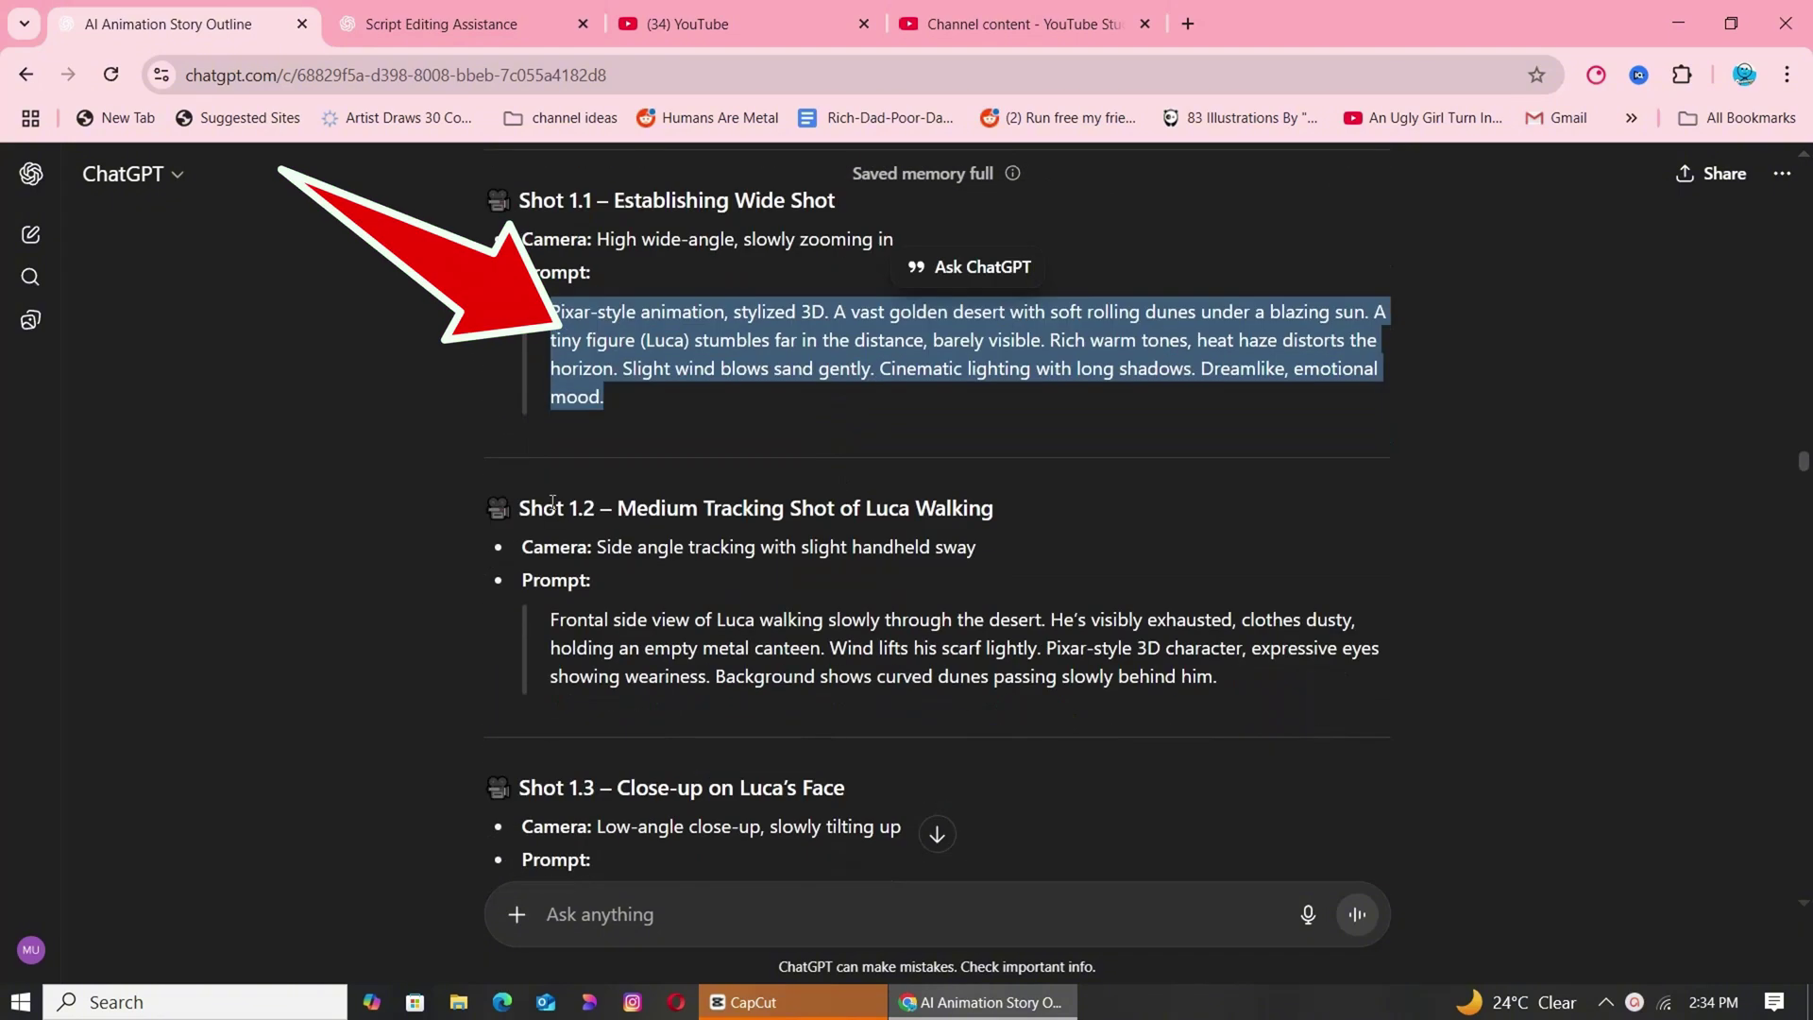
drag(519, 513, 982, 514)
scroll(739, 541, down, 2)
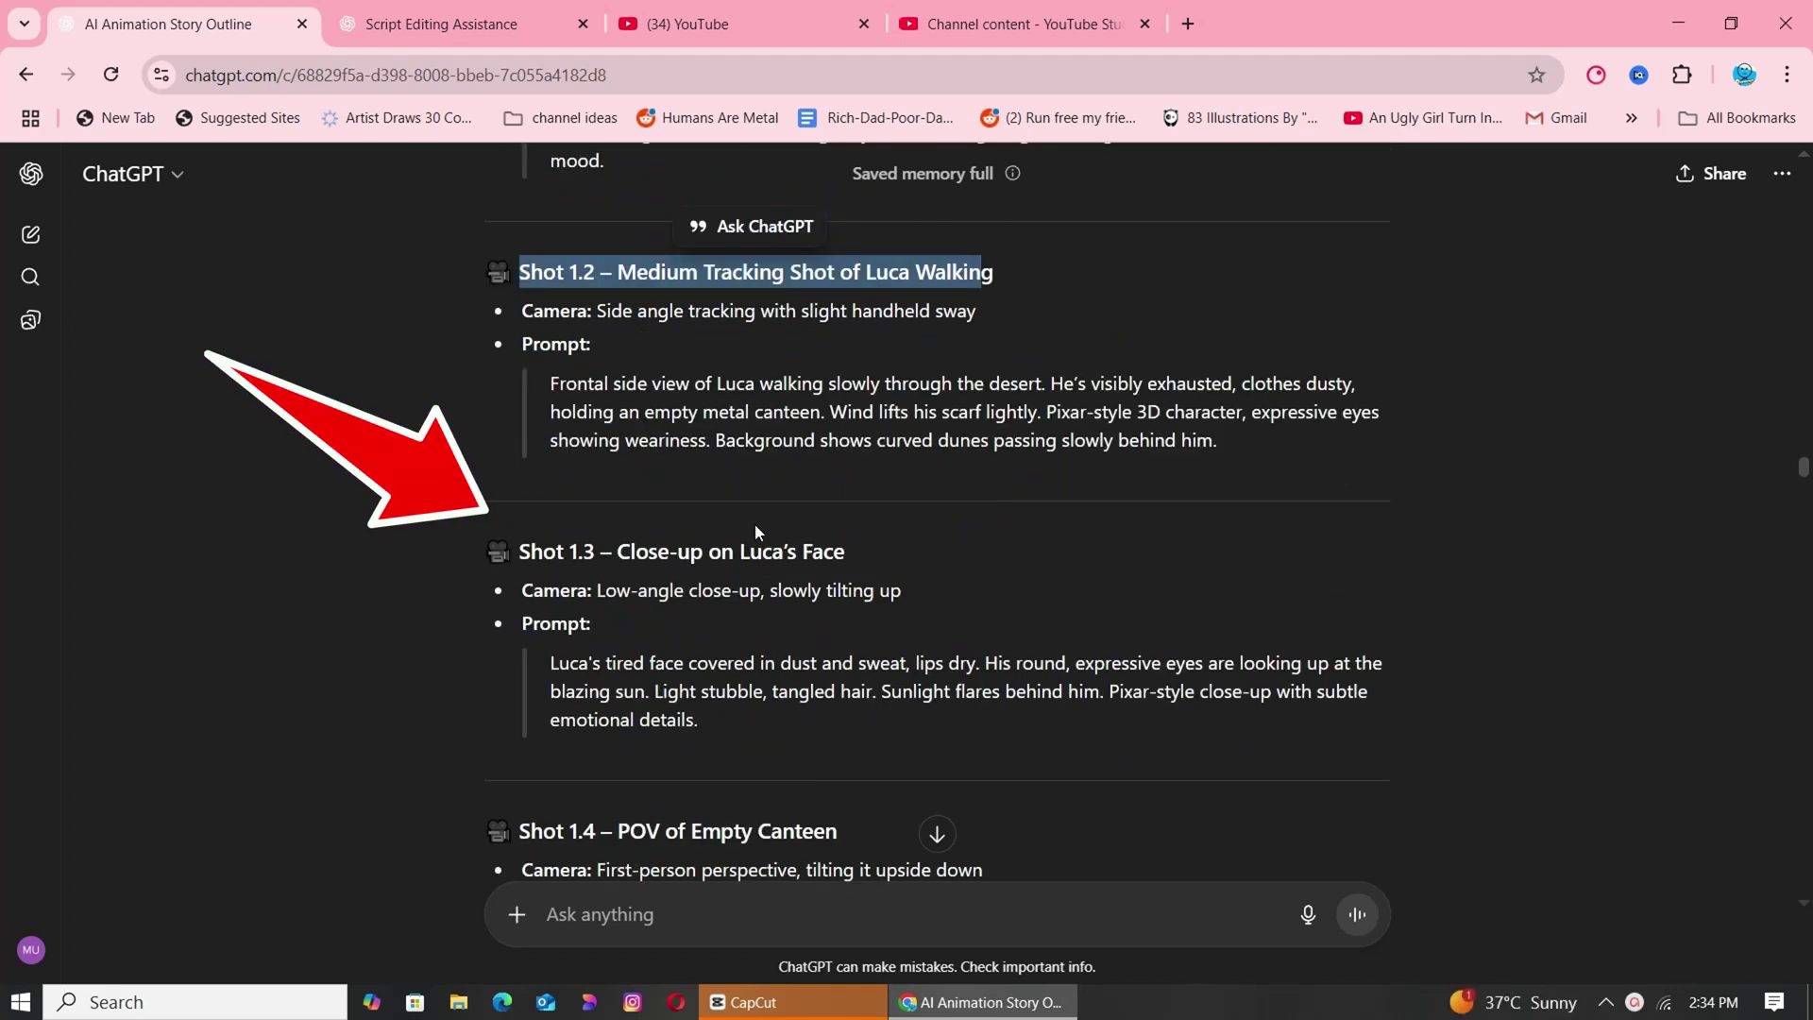
scroll(755, 523, down, 1)
drag(522, 433, 703, 613)
scroll(819, 555, down, 2)
drag(820, 564, 578, 481)
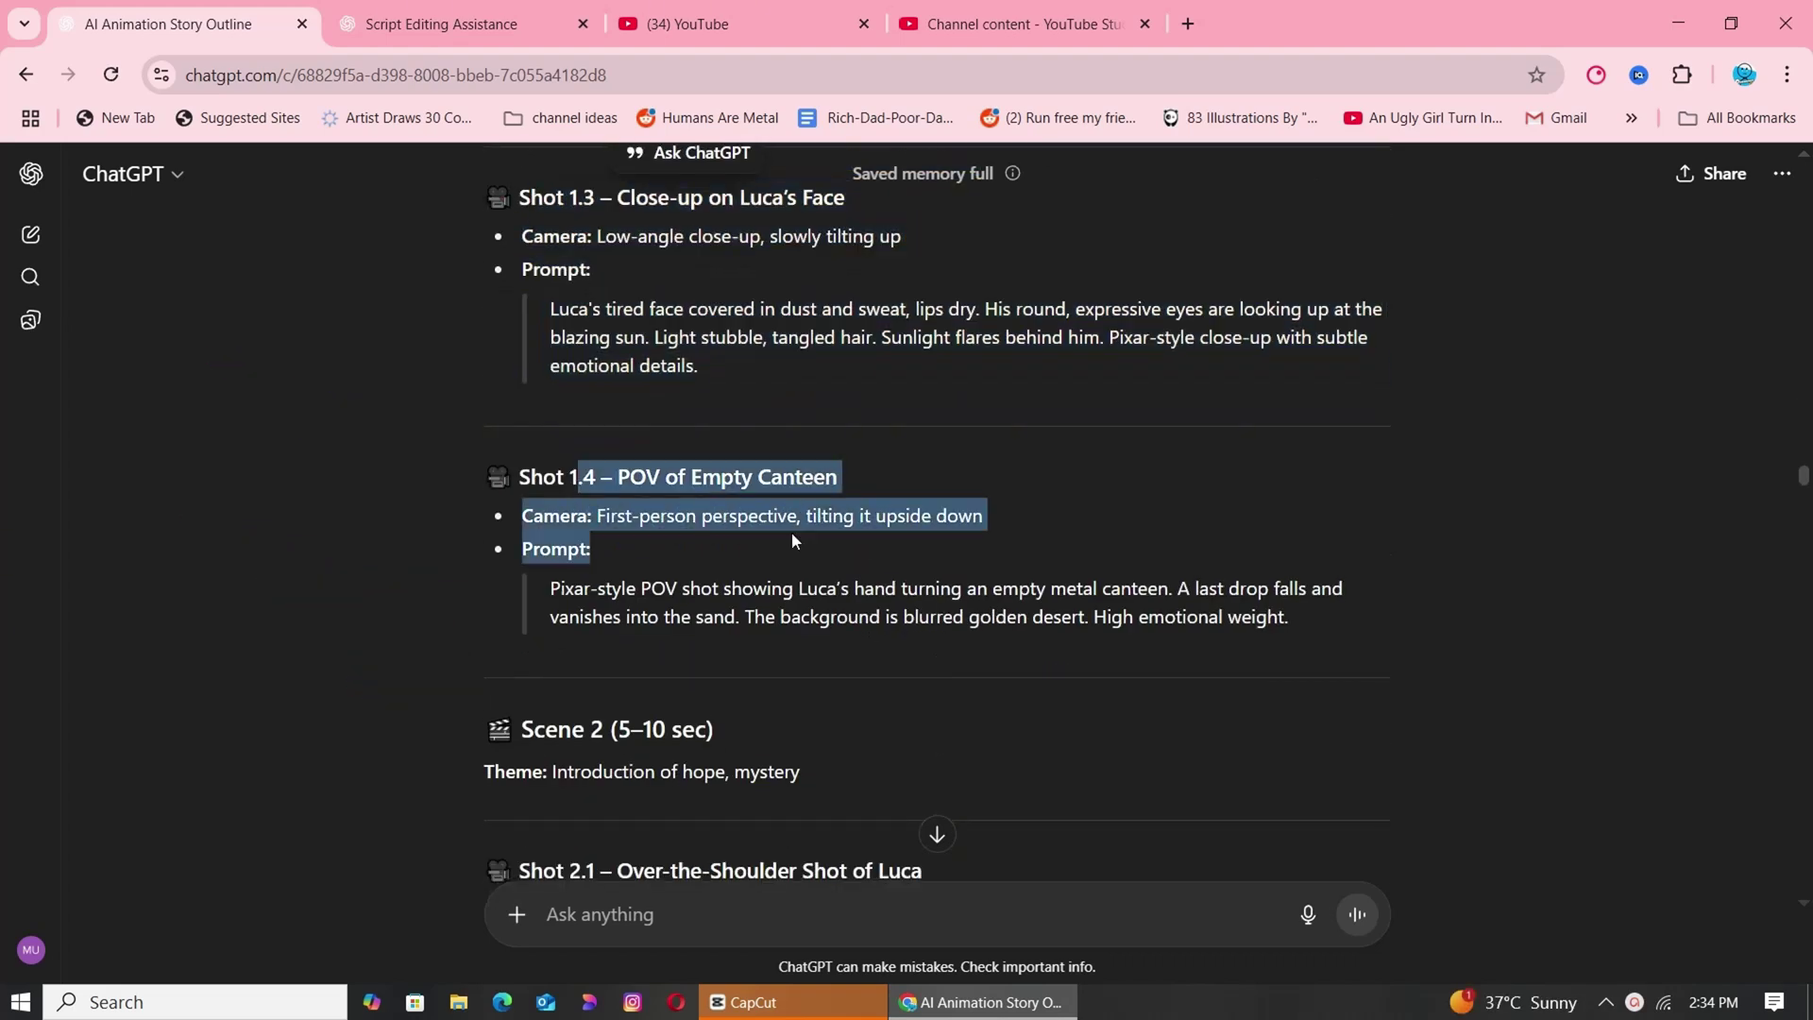
scroll(791, 531, down, 3)
drag(521, 372, 846, 515)
scroll(558, 388, down, 4)
drag(522, 396, 799, 463)
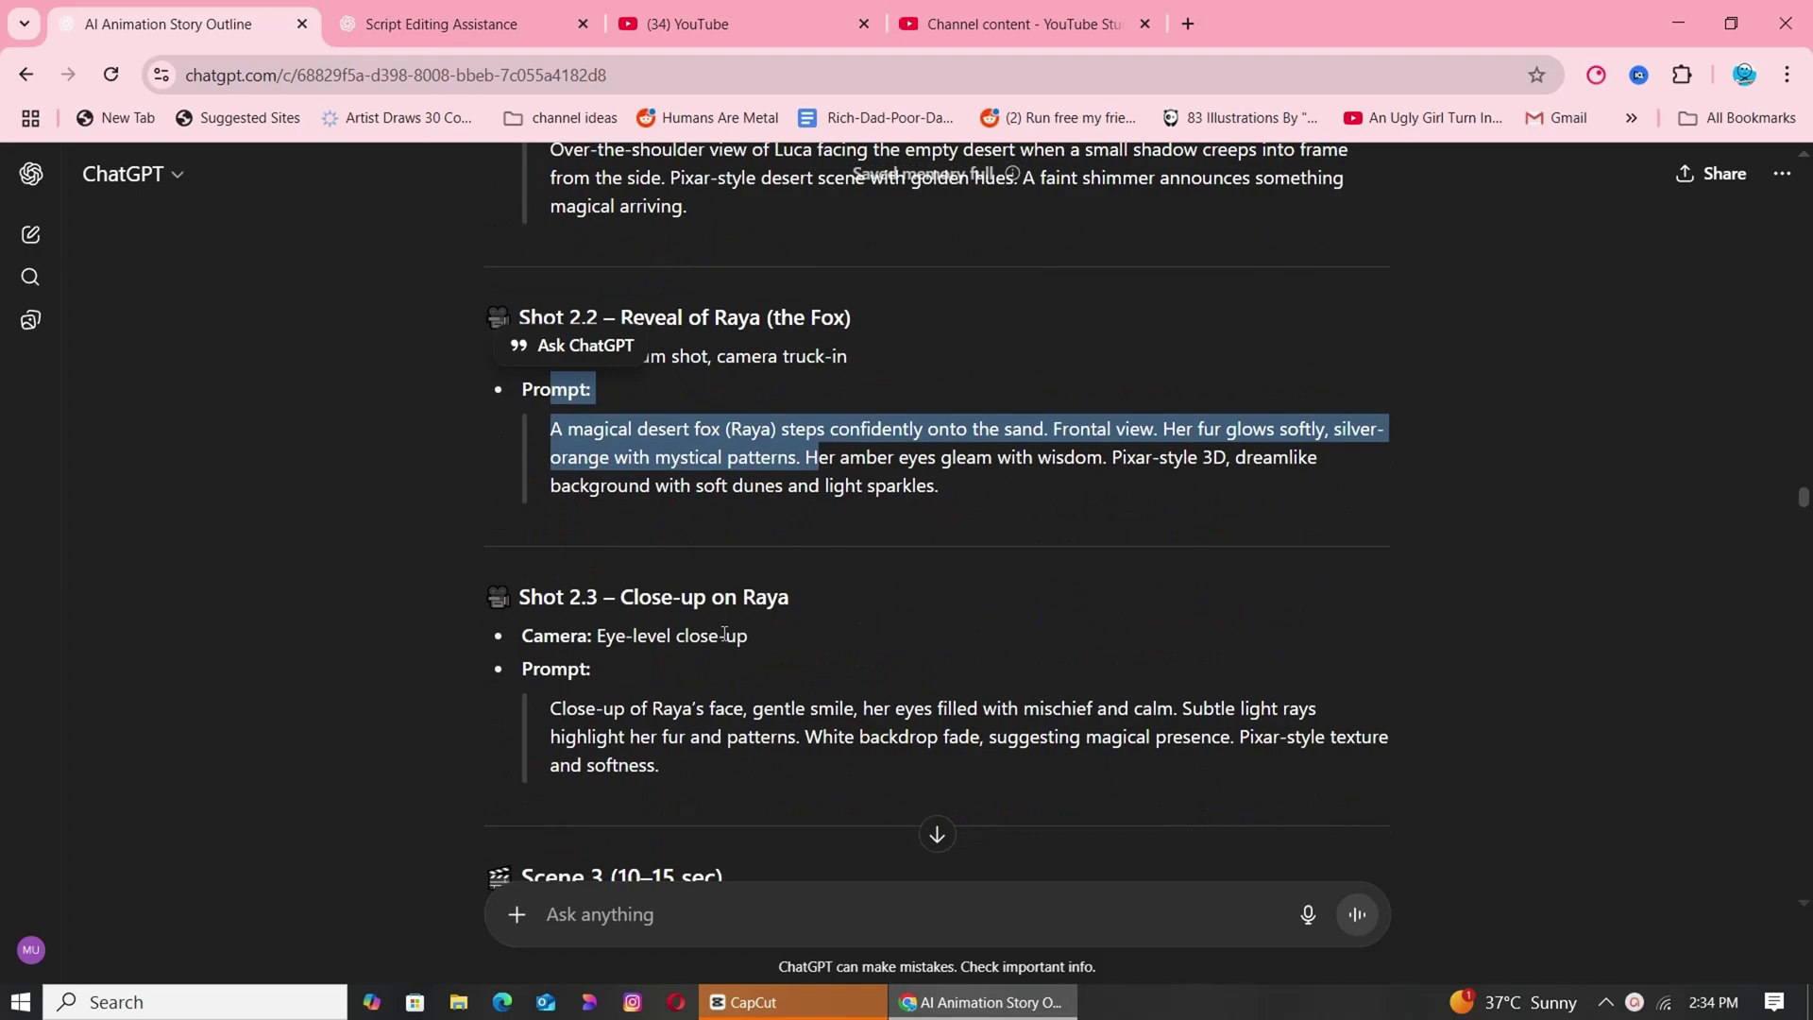
scroll(799, 464, down, 2)
drag(549, 473, 658, 530)
scroll(595, 519, down, 2)
drag(545, 553, 890, 642)
scroll(890, 641, down, 3)
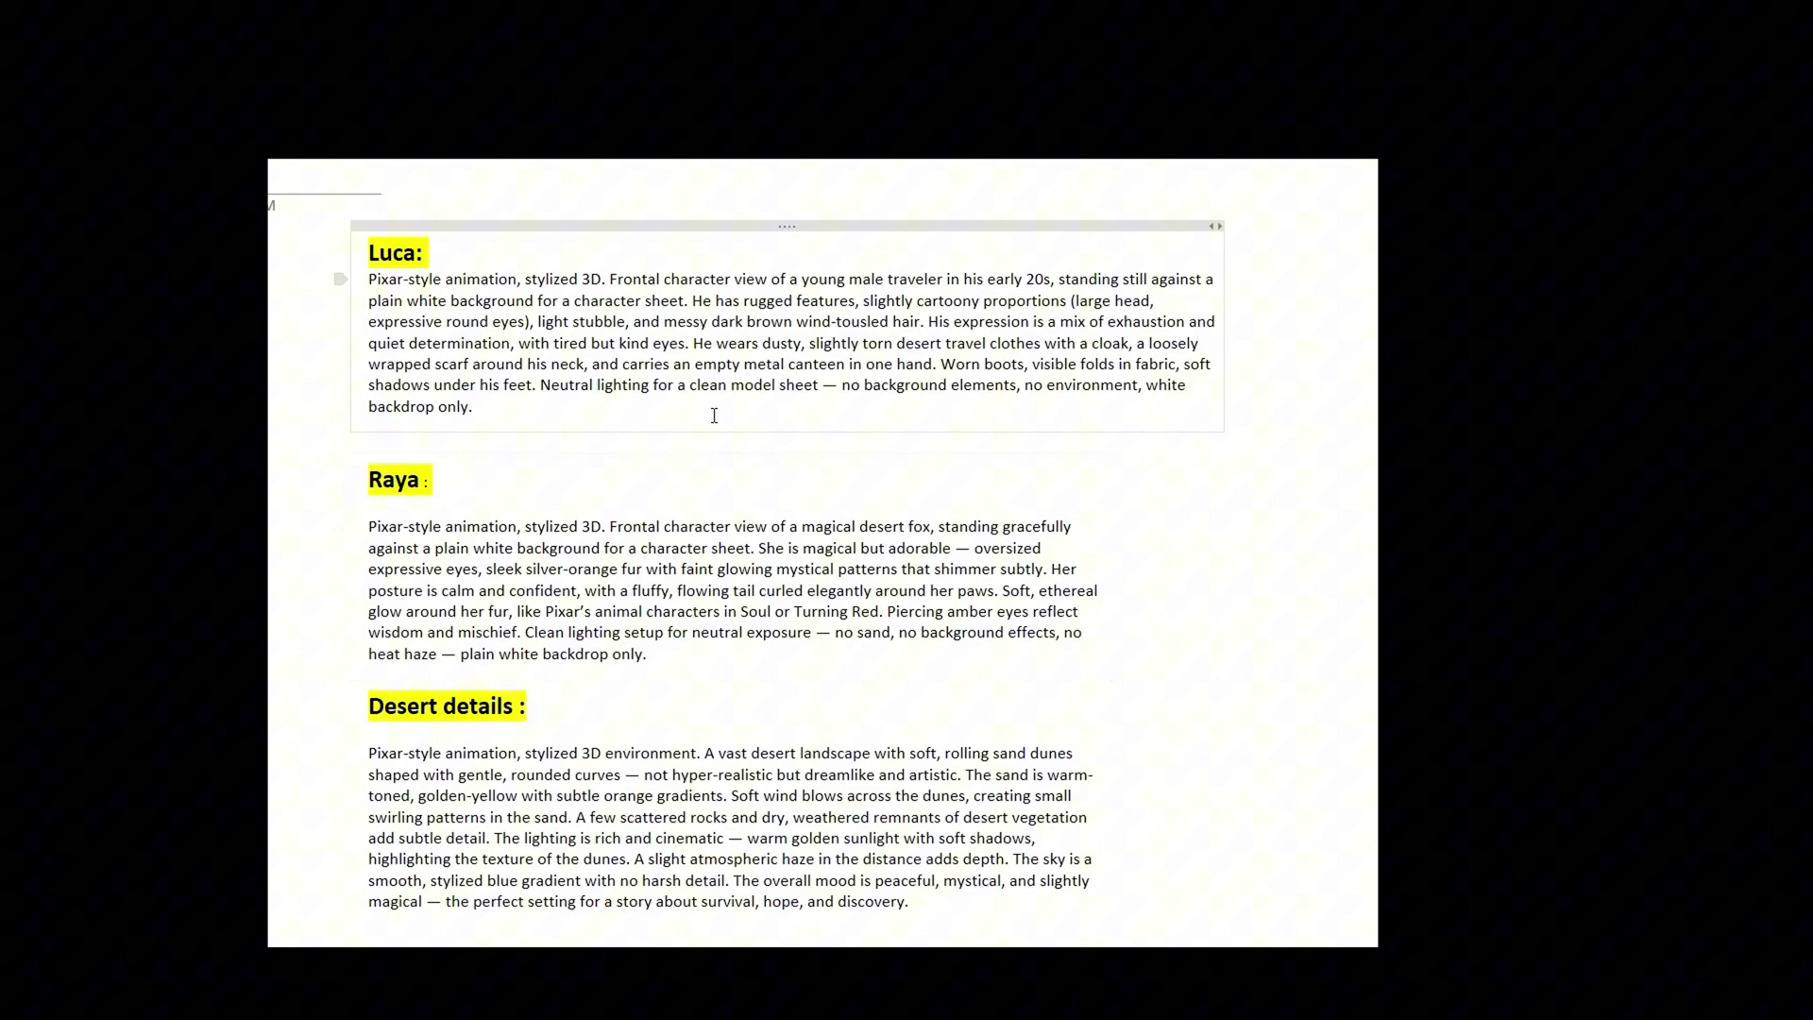
scroll(567, 406, down, 6)
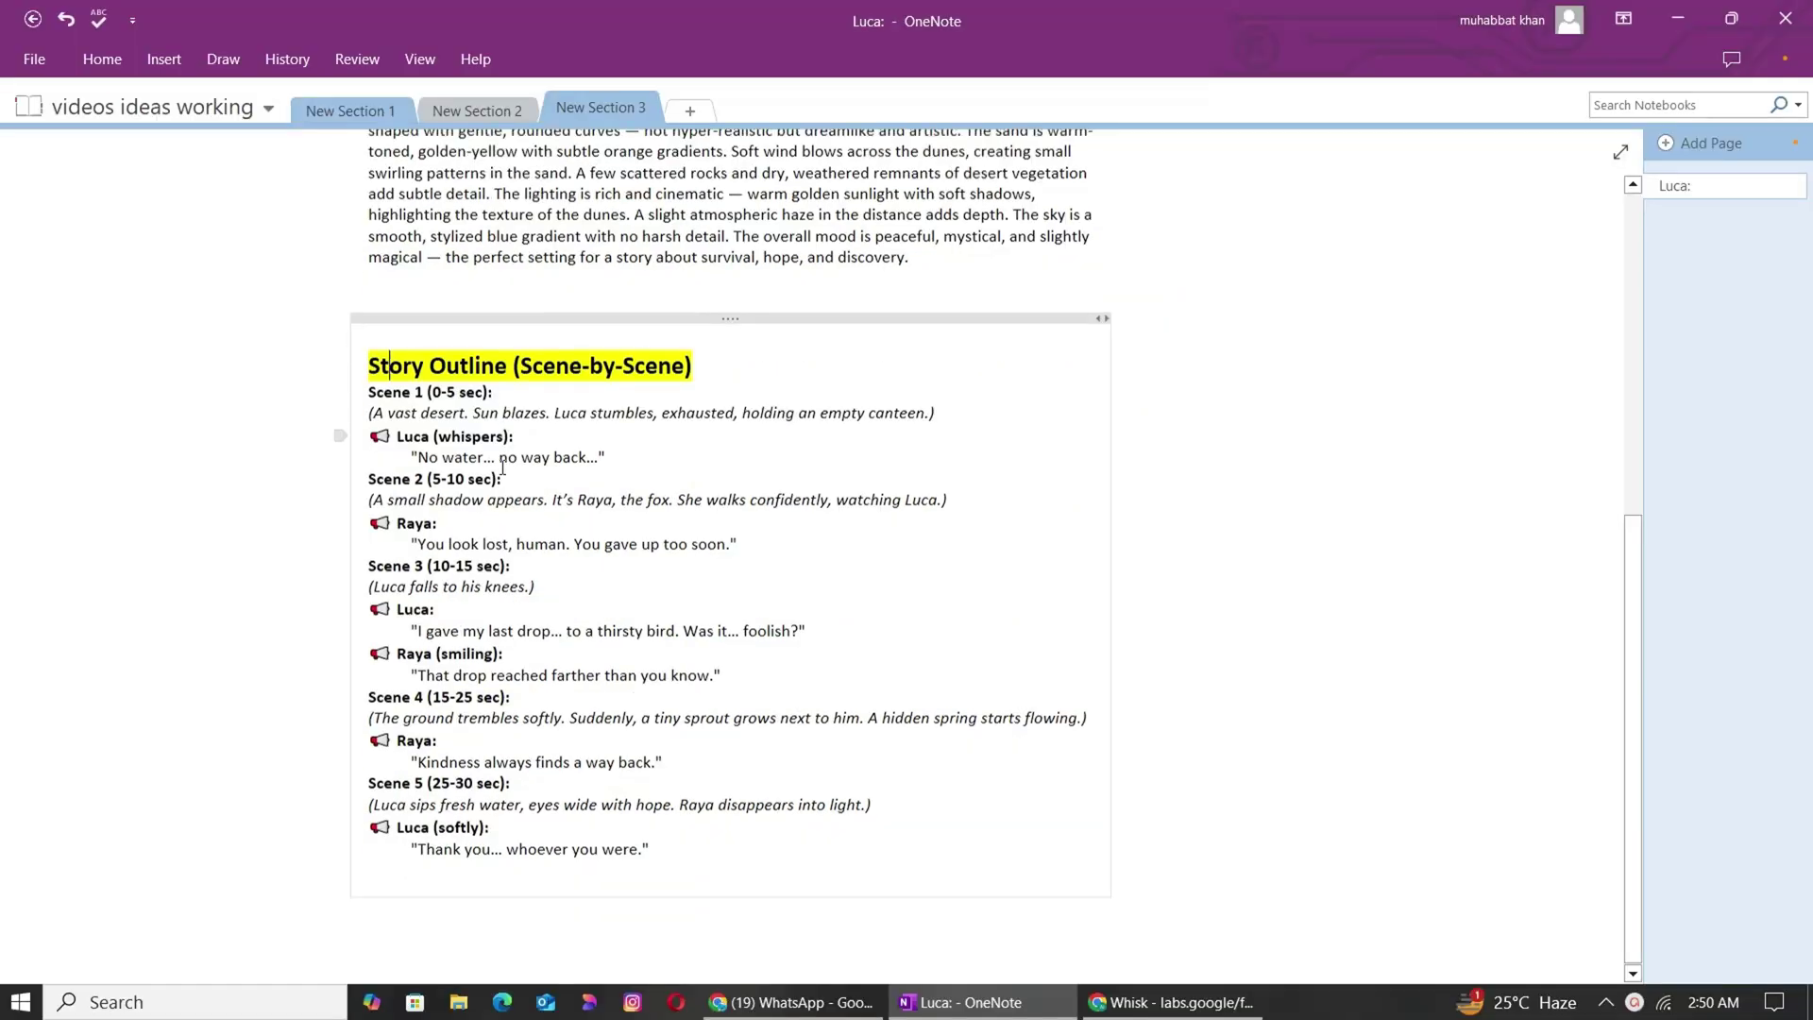
drag(373, 393, 747, 878)
scroll(390, 382, up, 5)
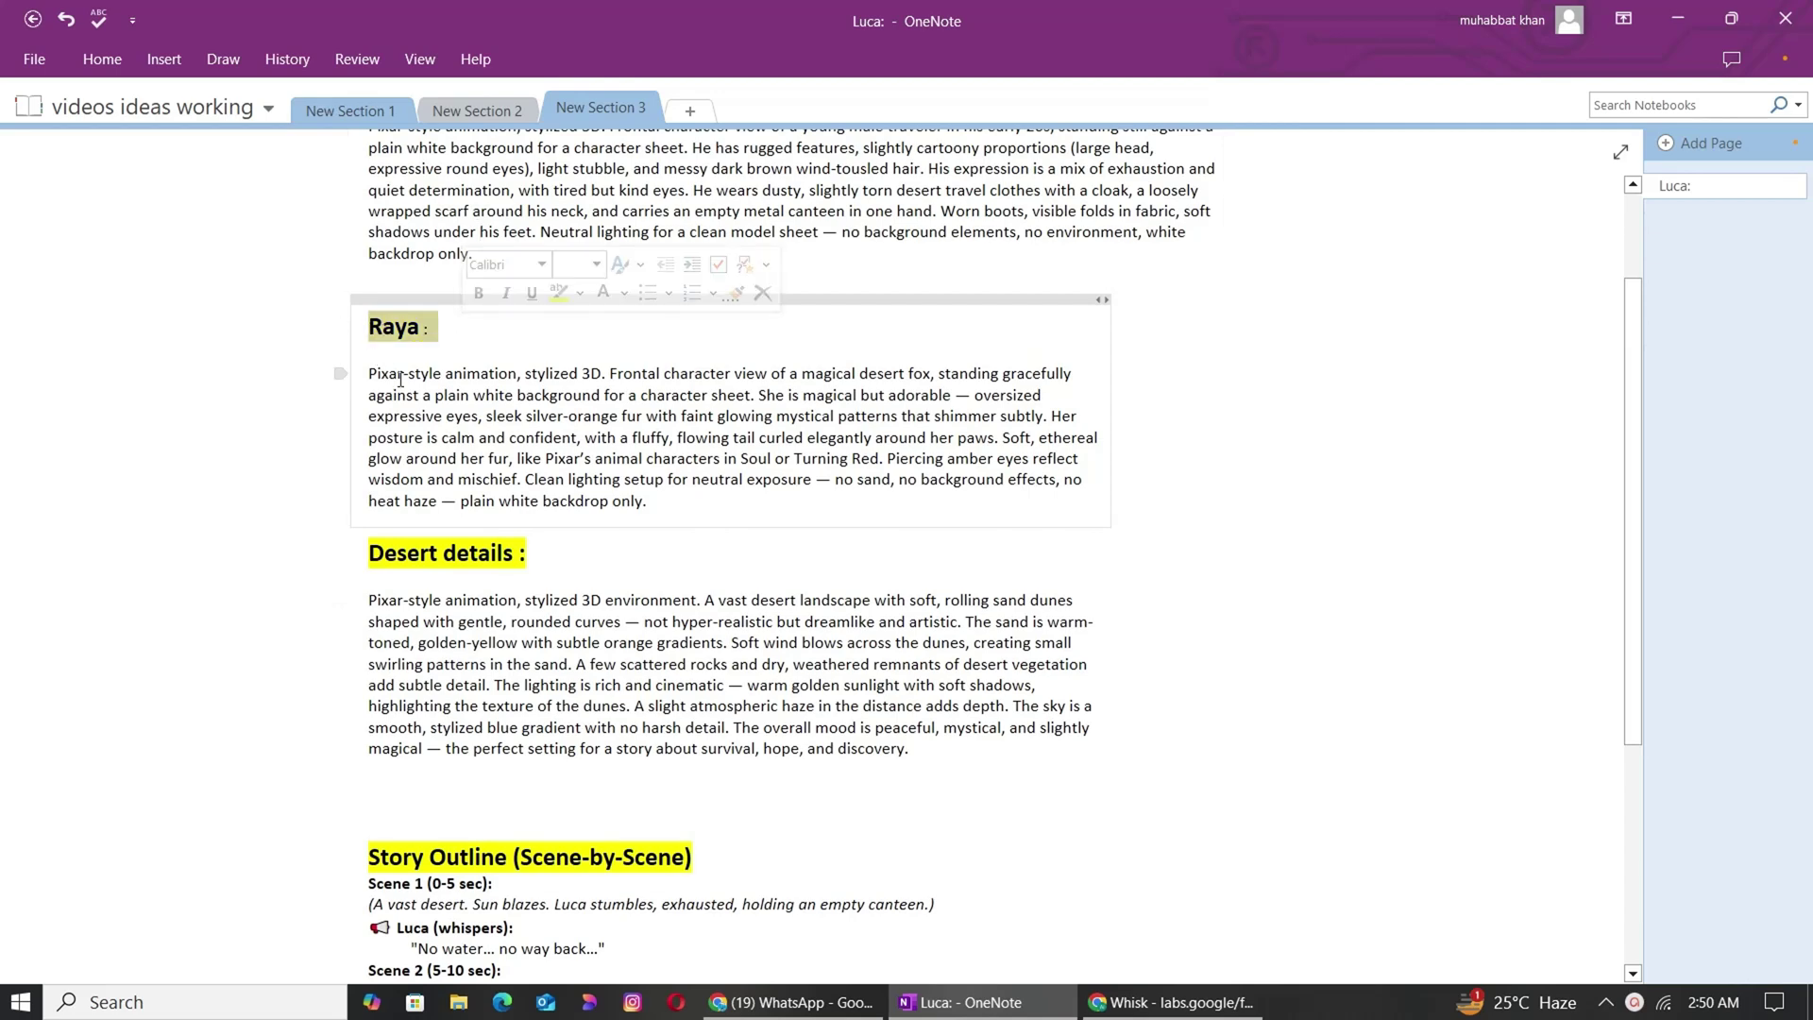
drag(369, 368, 680, 509)
click(429, 437)
scroll(429, 416, down, 3)
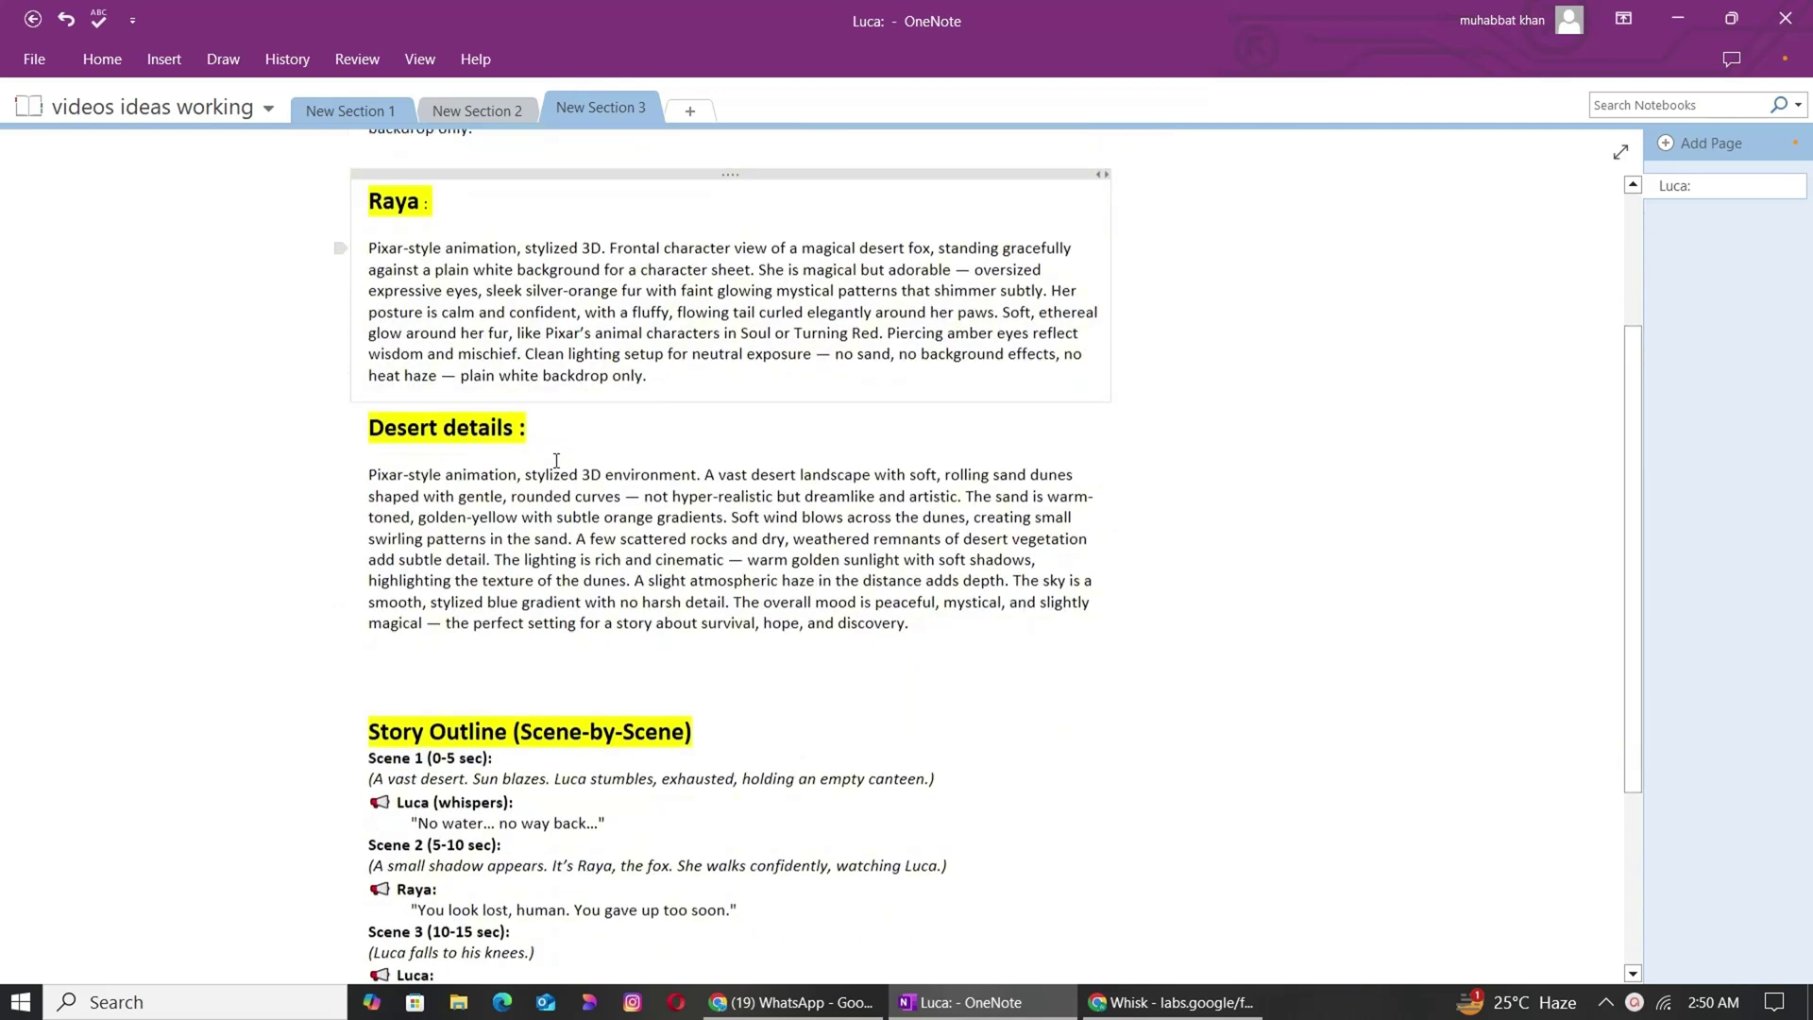
click(428, 410)
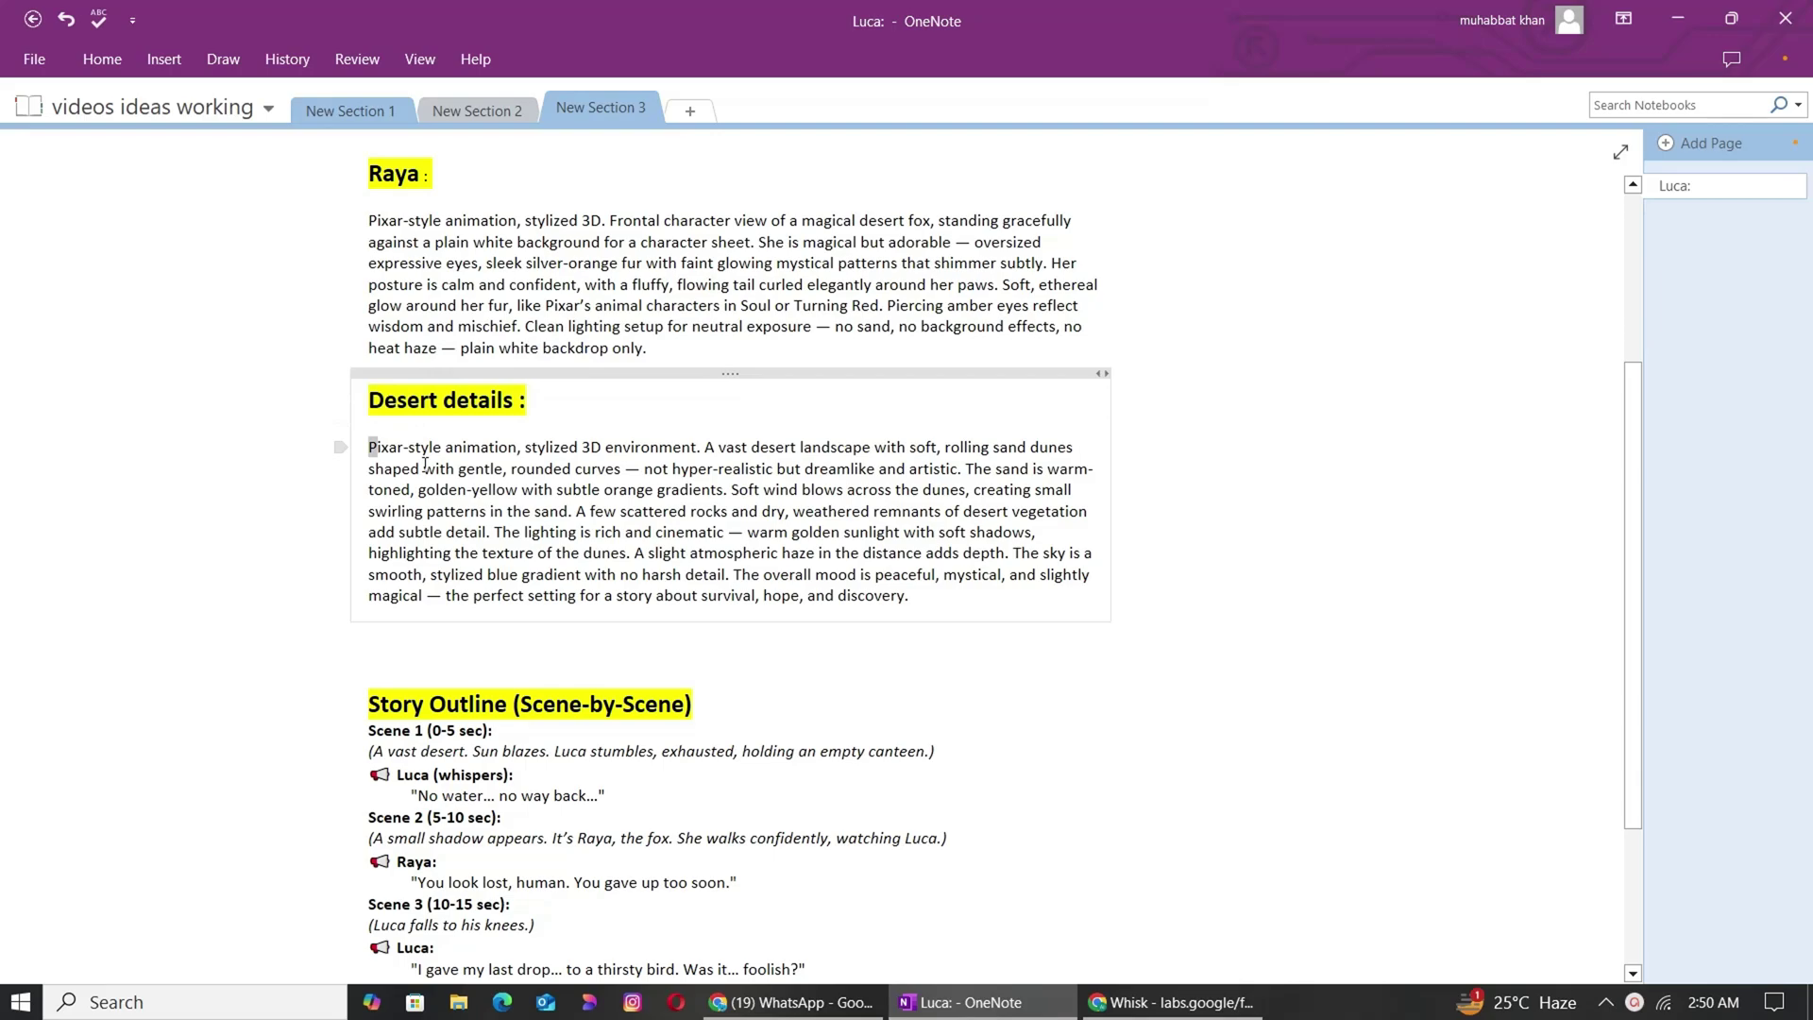
drag(369, 447, 911, 596)
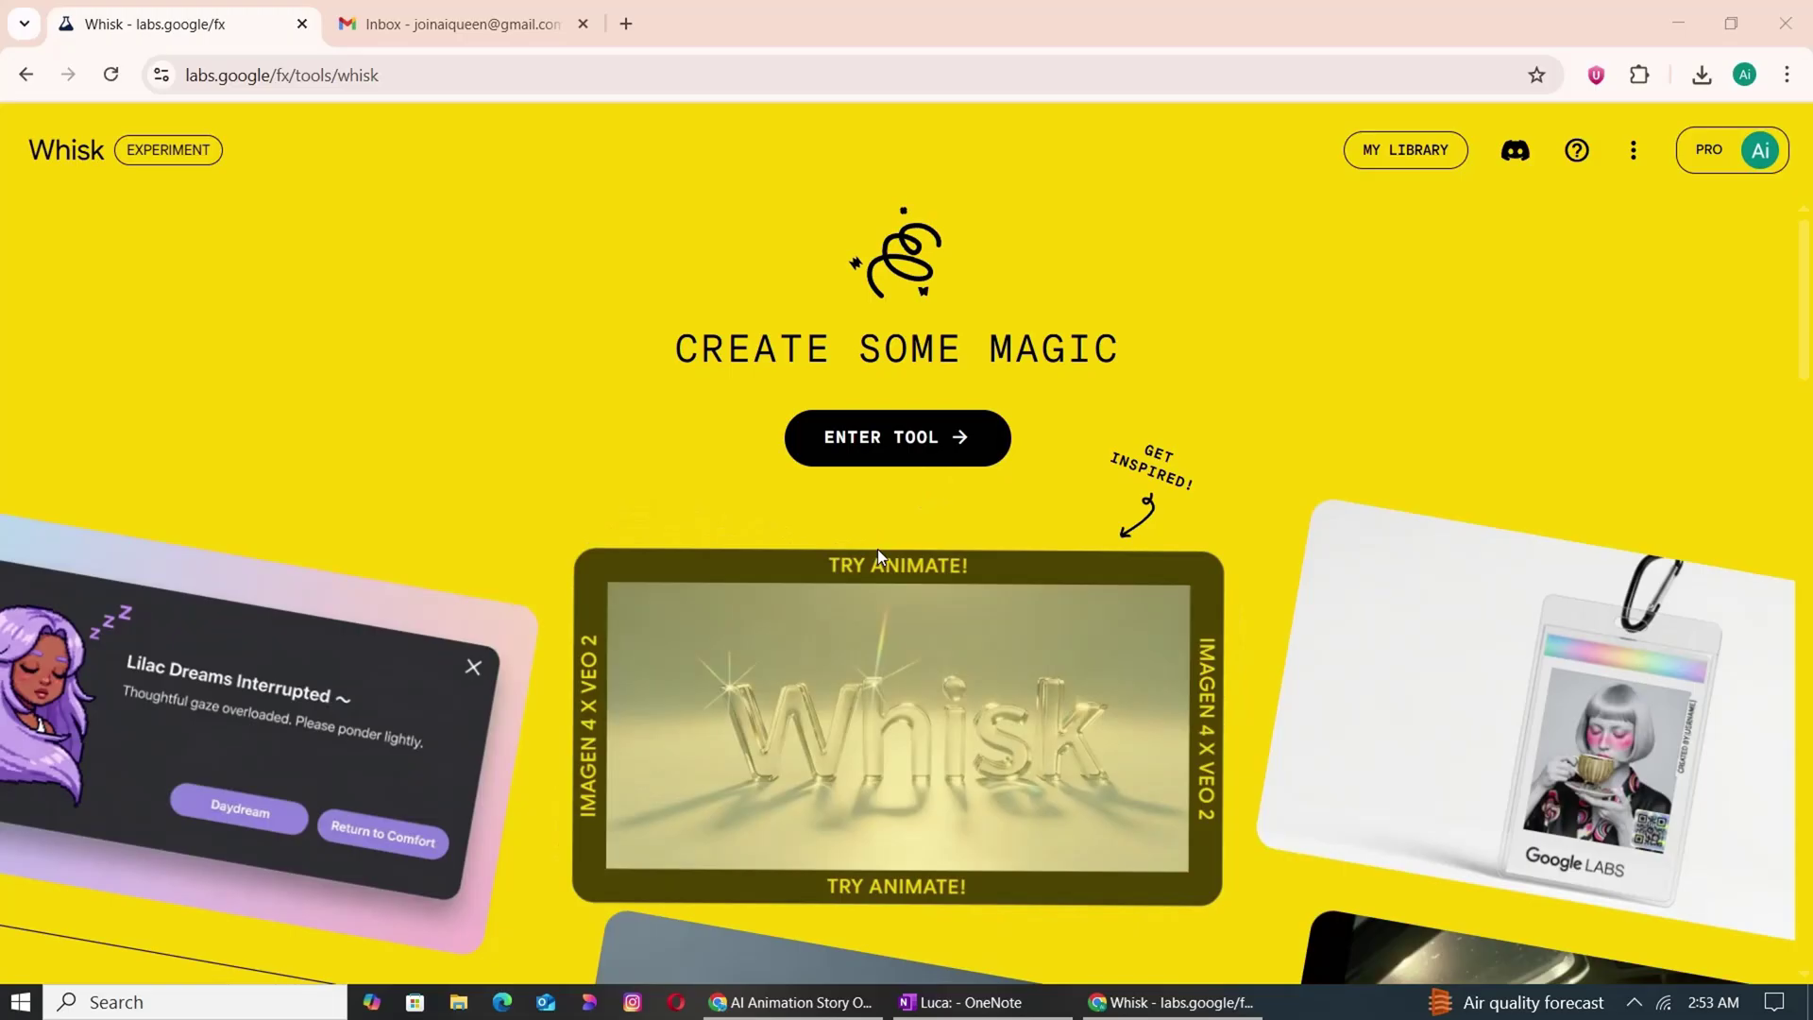
Enter the Whisk tool and expand the subject, scene and style reference panel.
scroll(911, 529, down, 8)
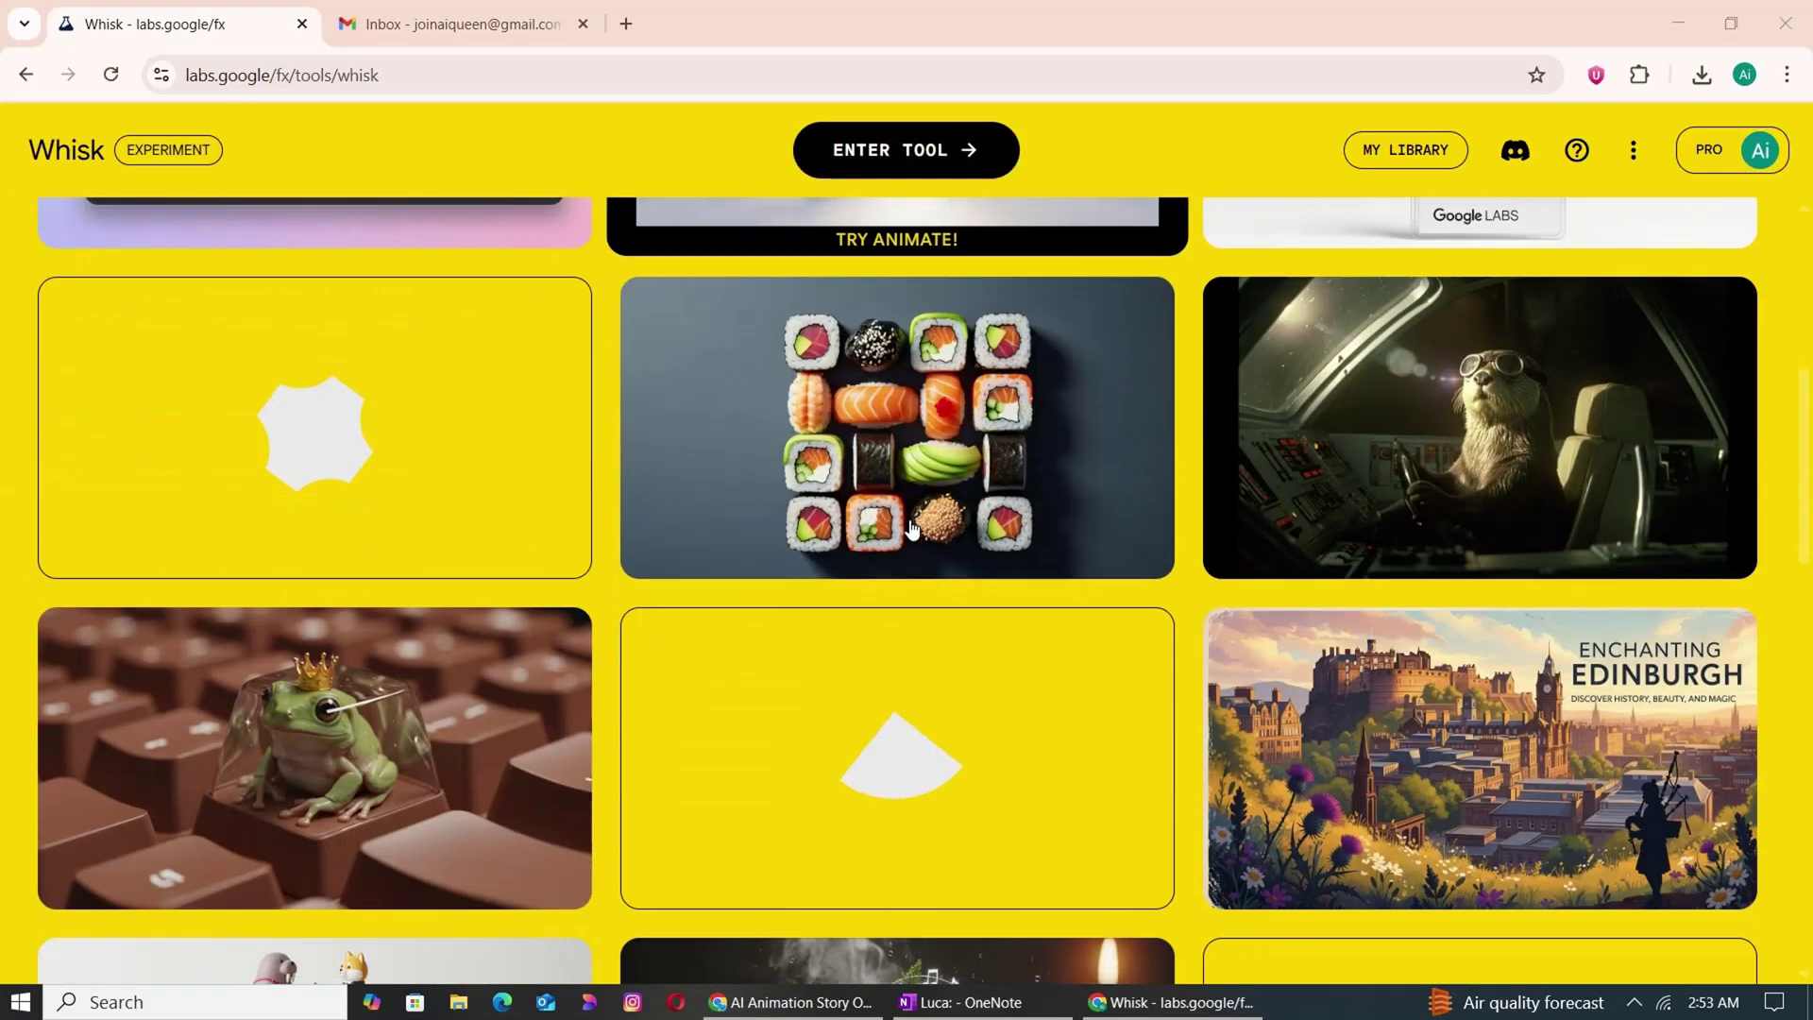
scroll(910, 518, up, 10)
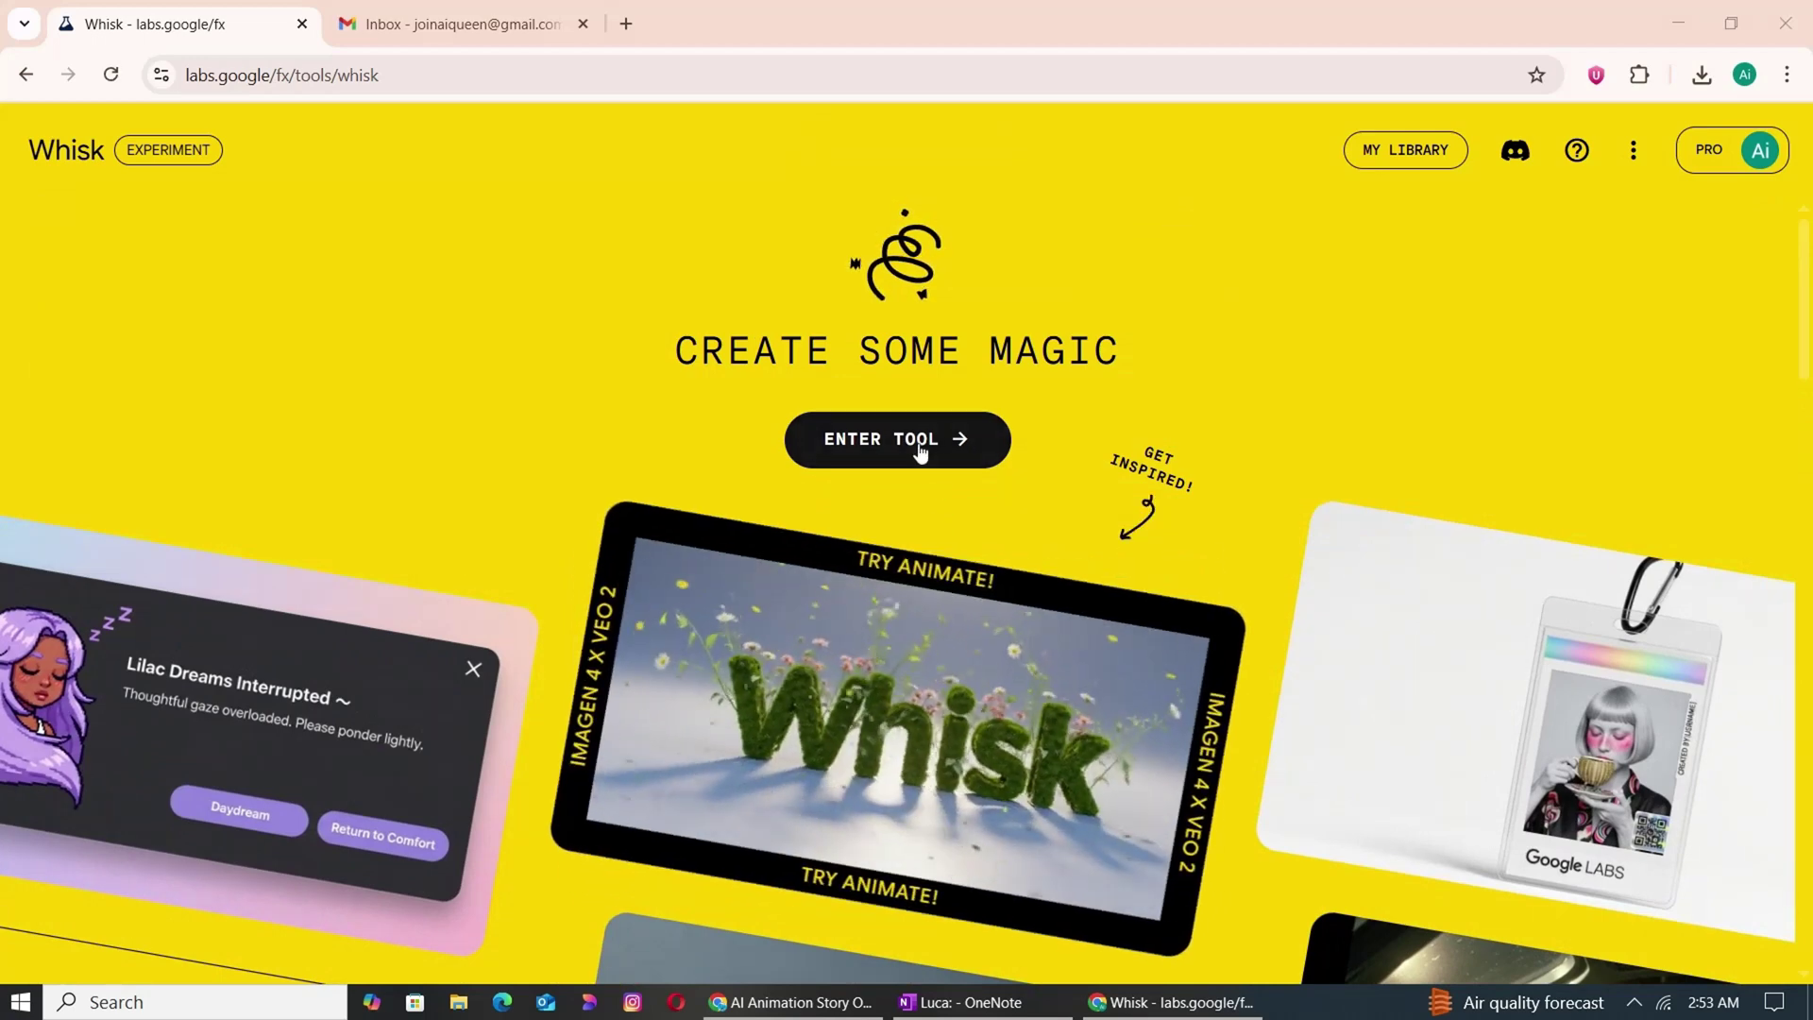
click(919, 453)
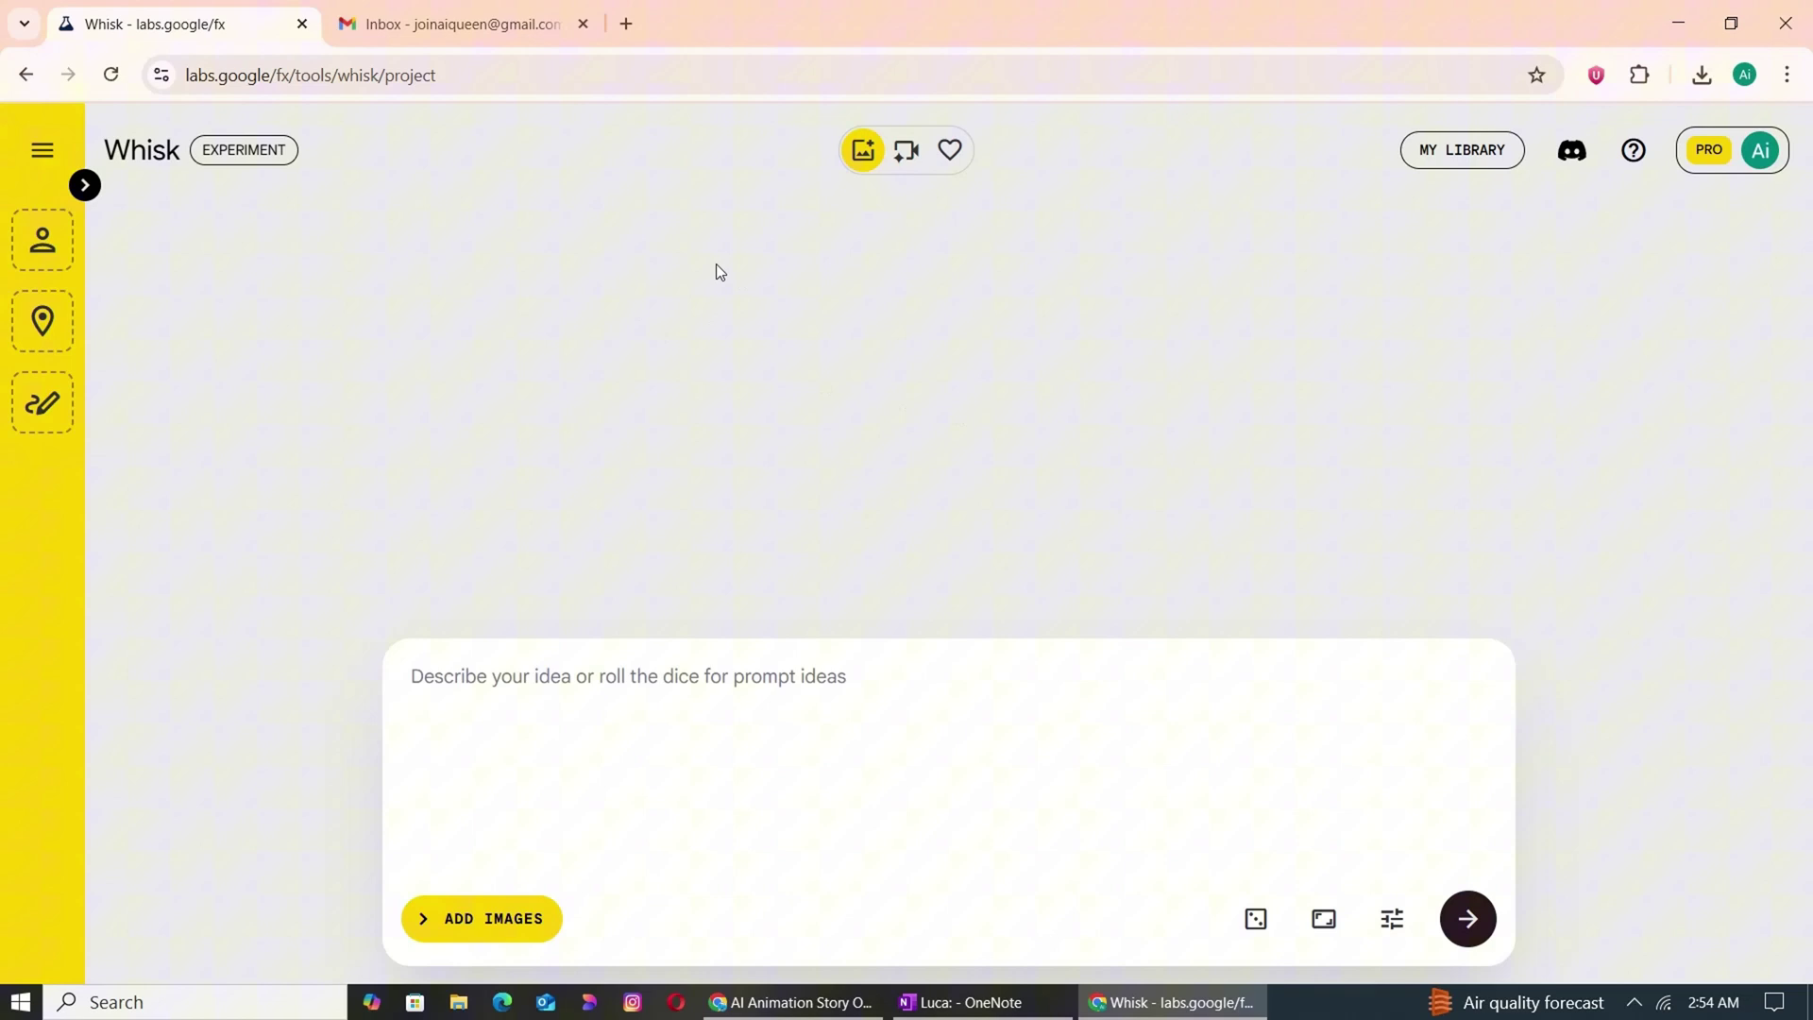
click(87, 187)
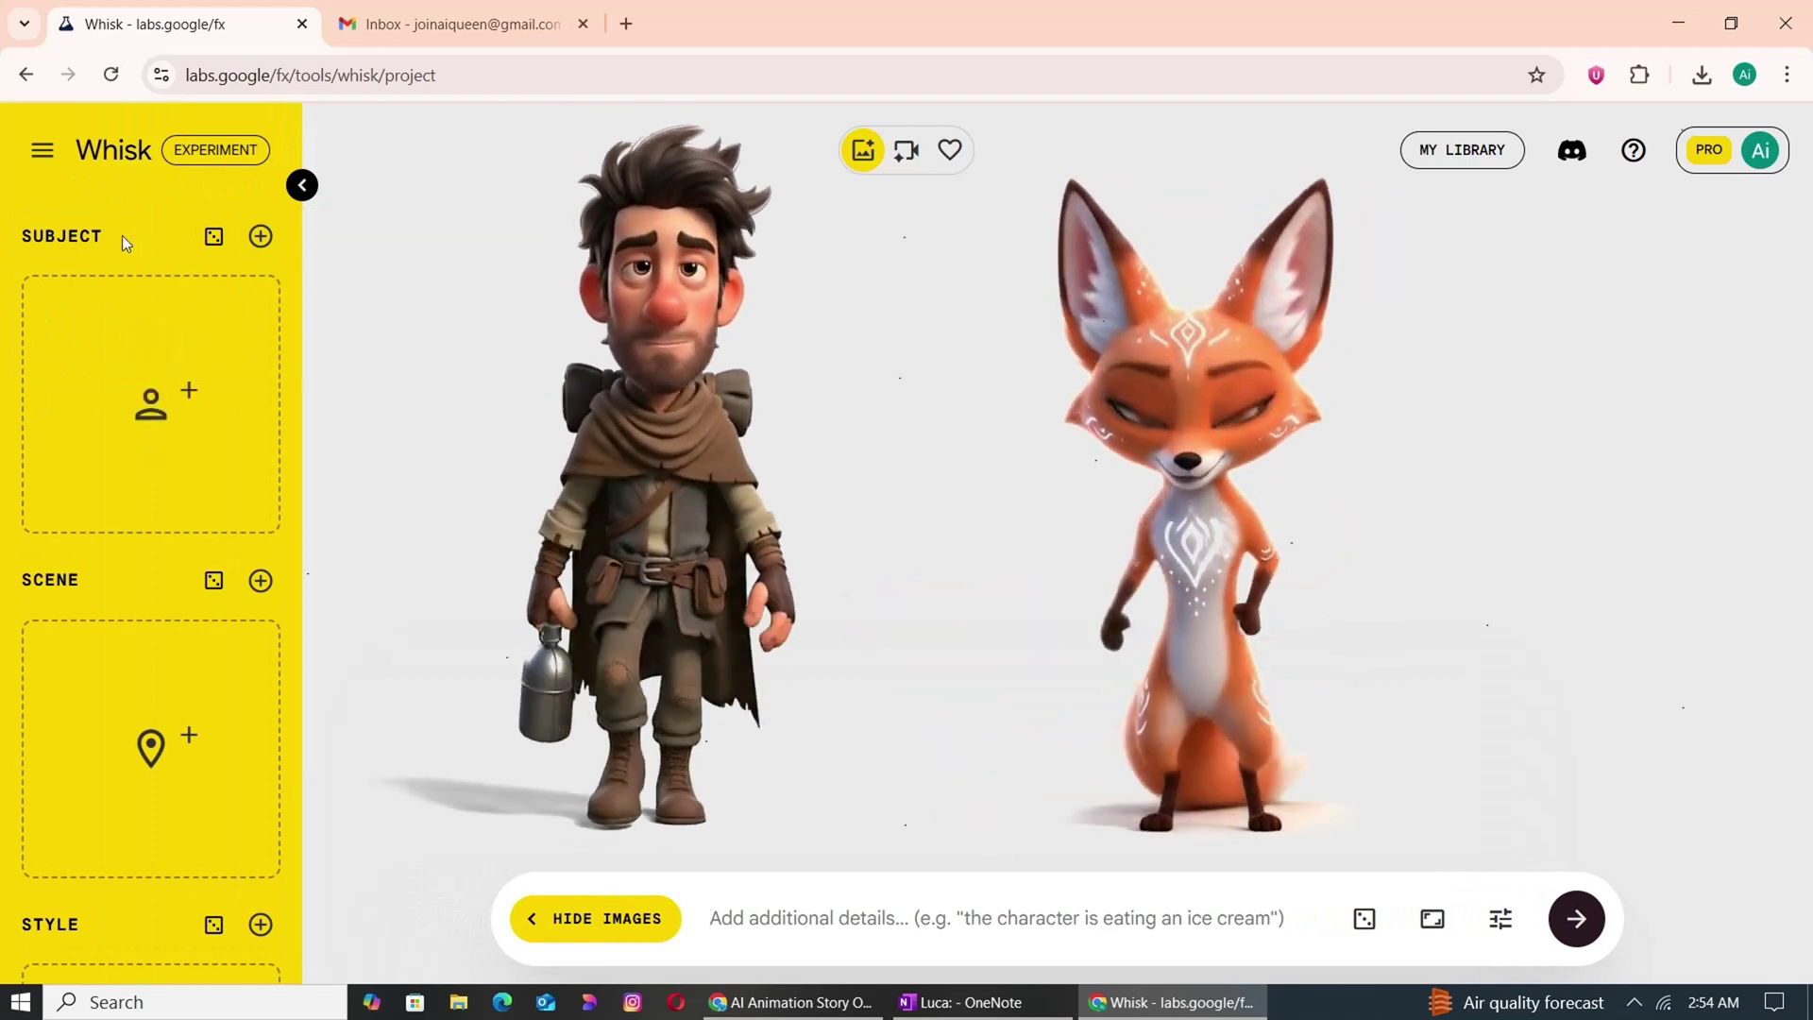
Point out the SUBJECT, SCENE and STYLE reference slots in the panel.
double_click(122, 235)
scroll(153, 397, down, 2)
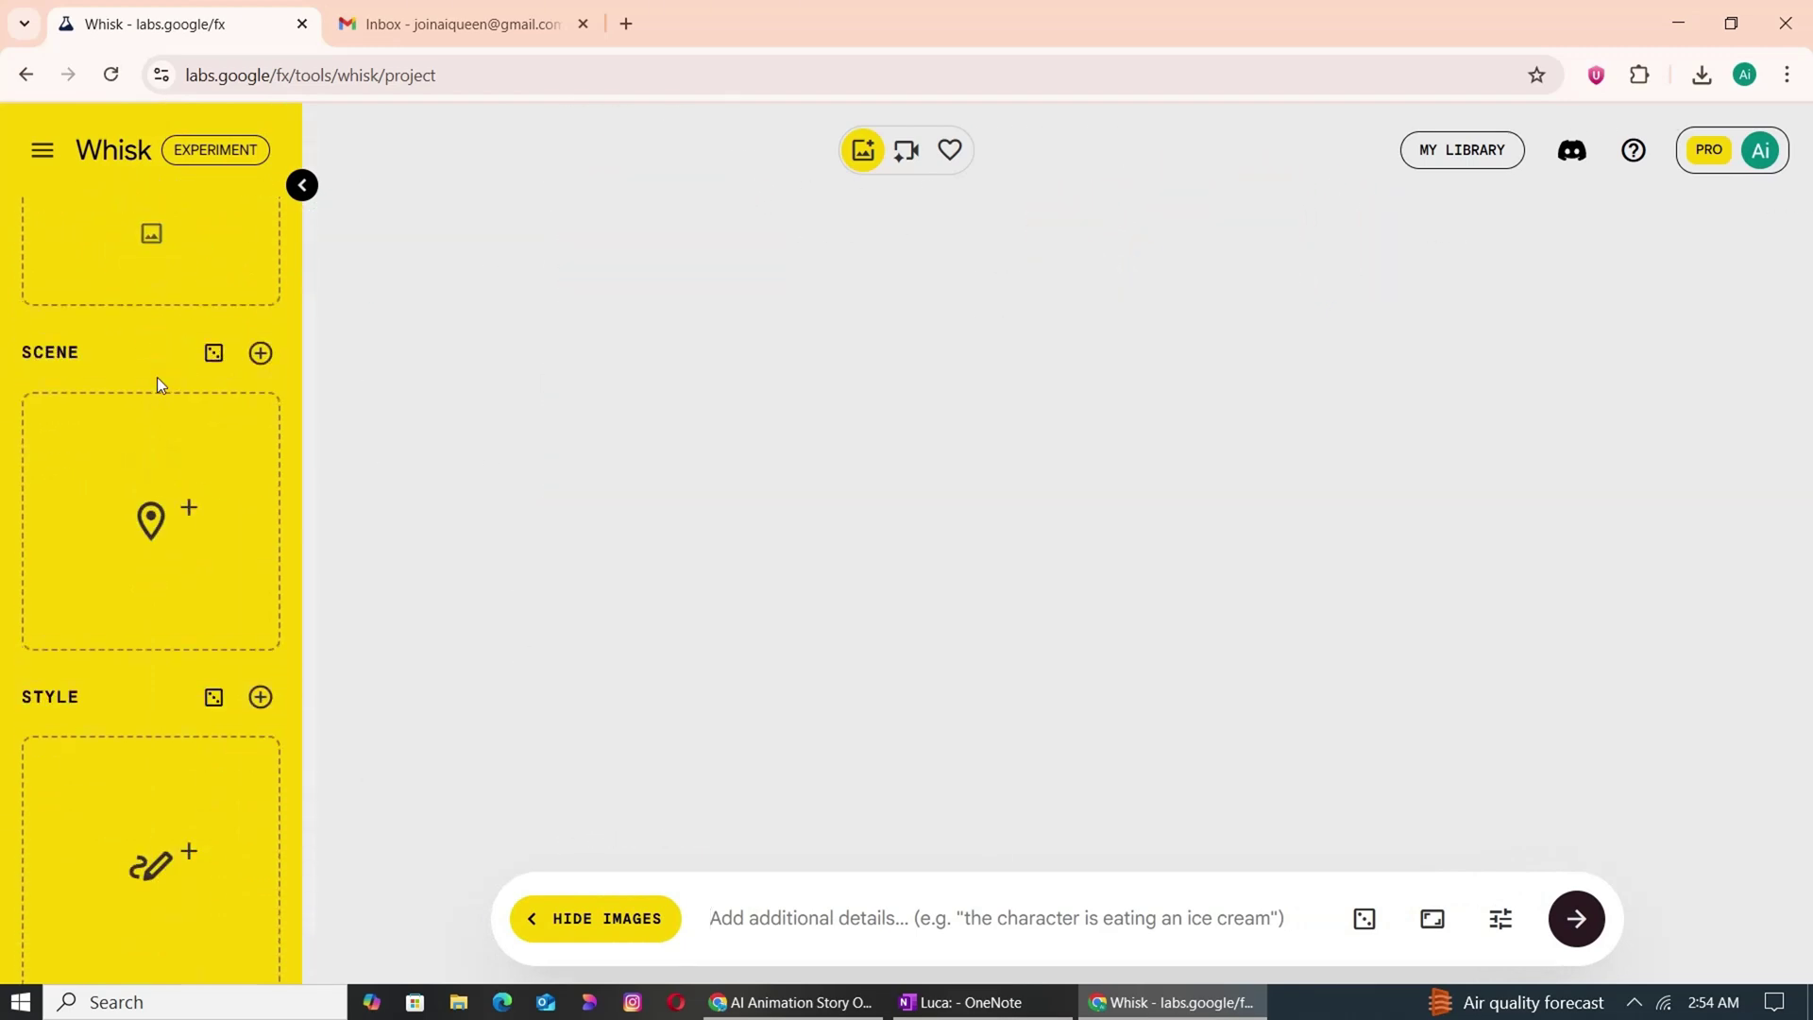
drag(95, 346, 21, 344)
mouse_move(173, 451)
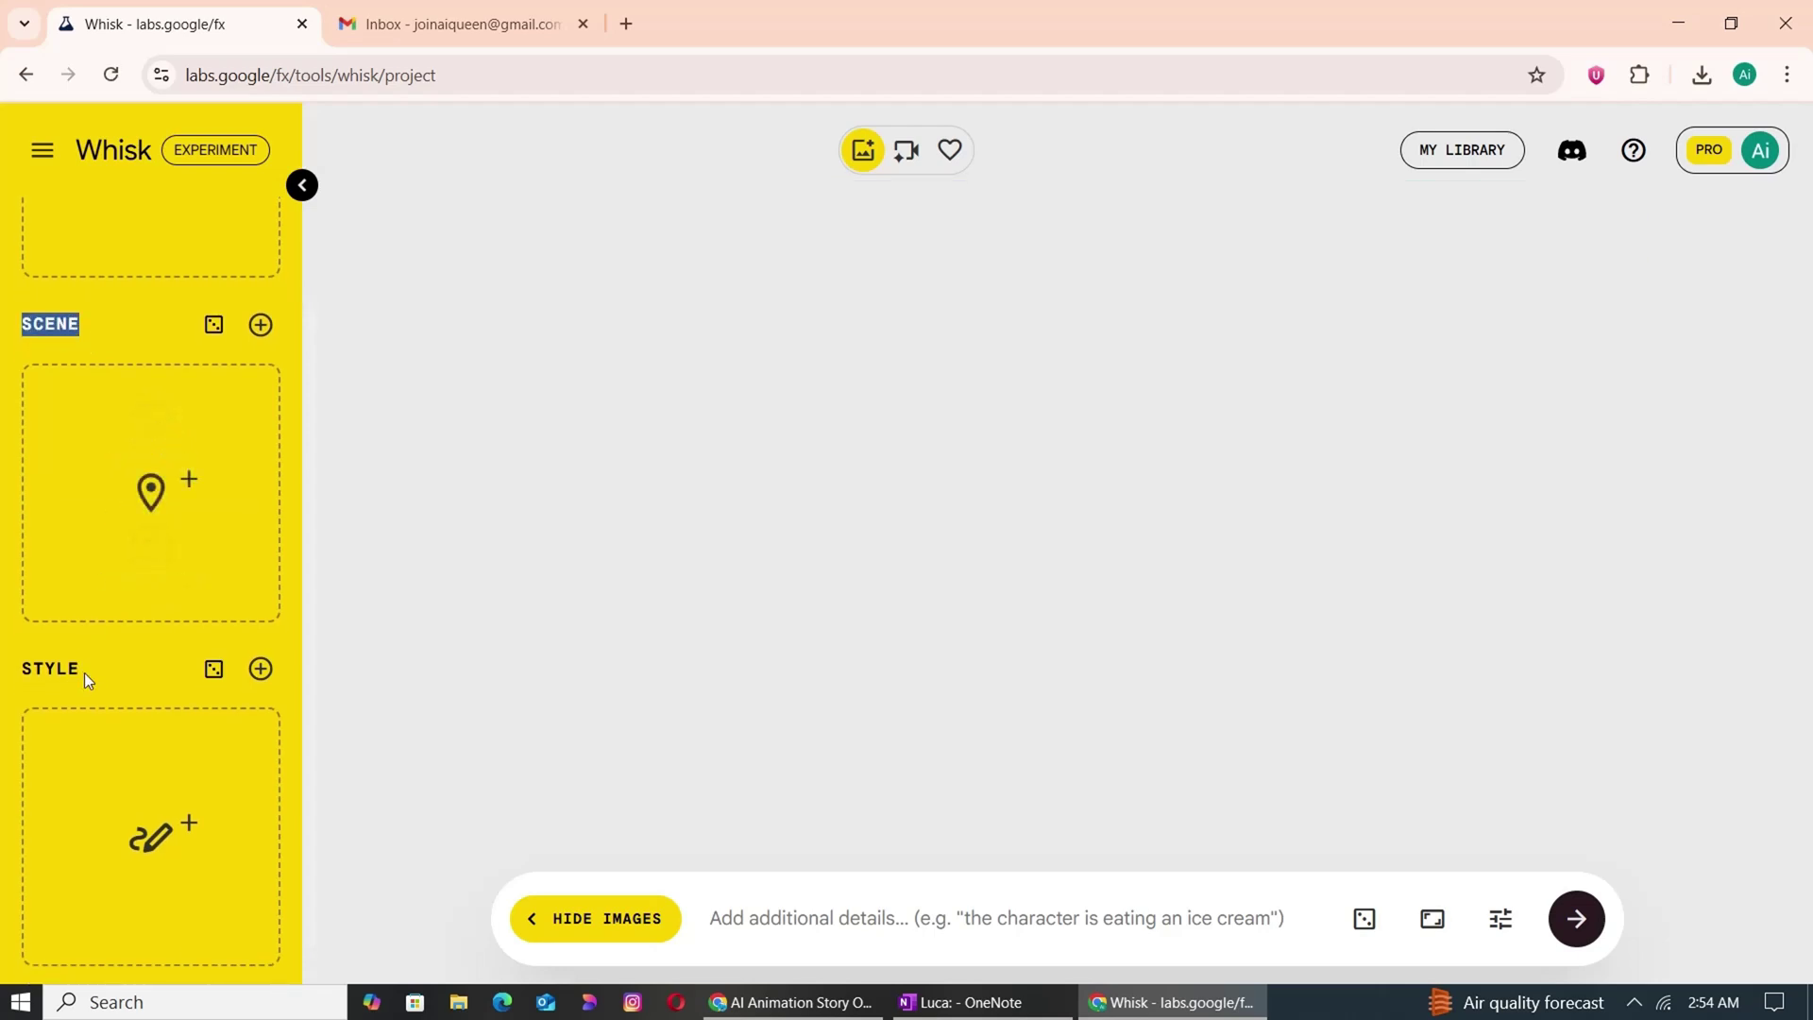
click(84, 672)
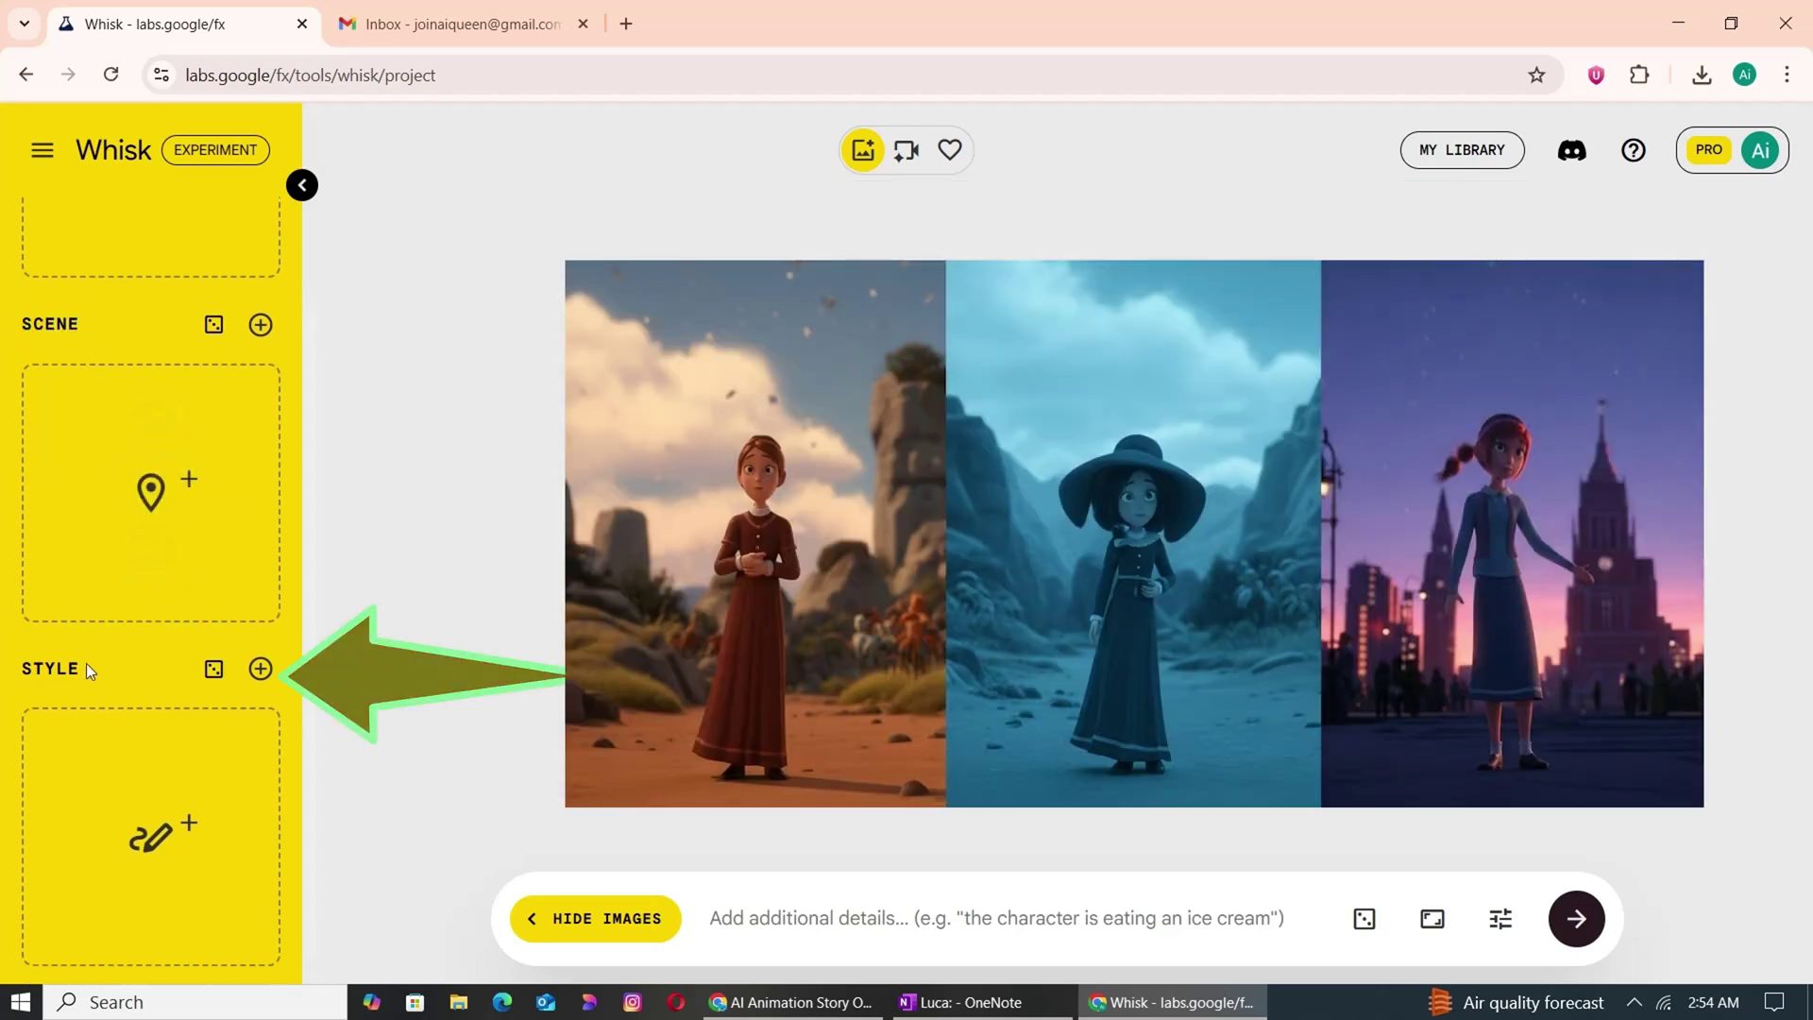
drag(87, 666, 20, 668)
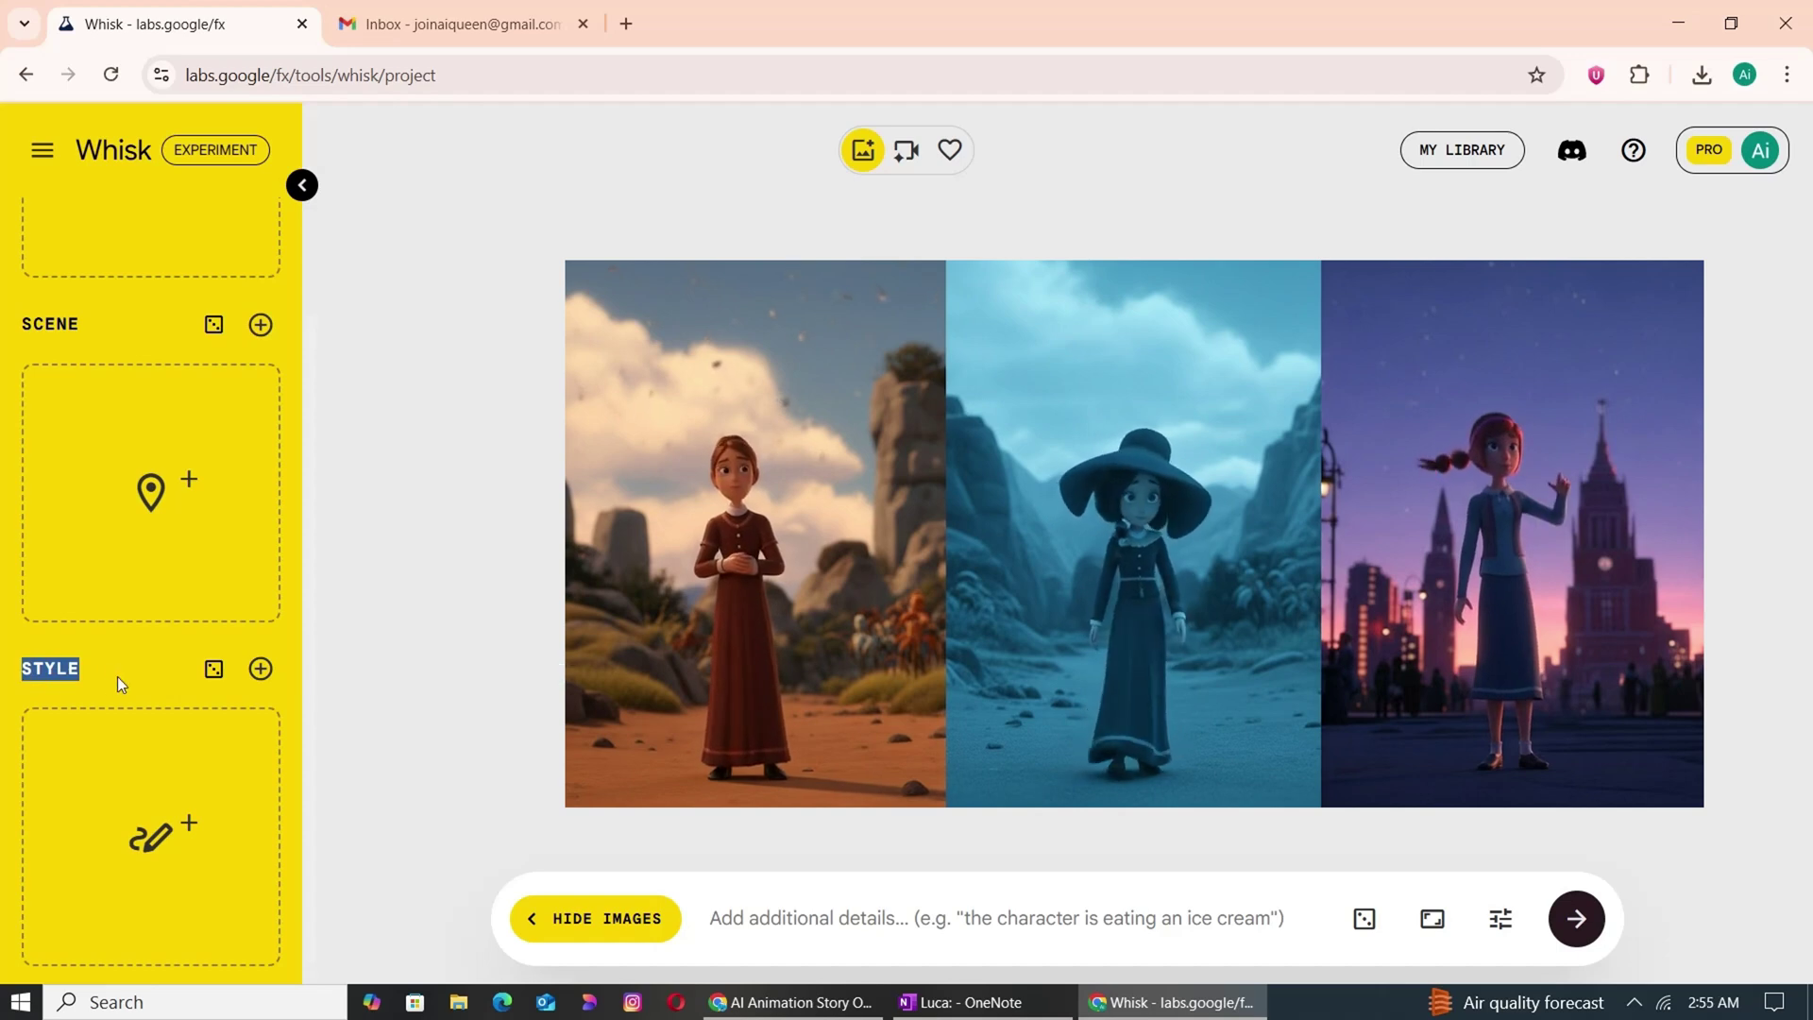
mouse_move(161, 784)
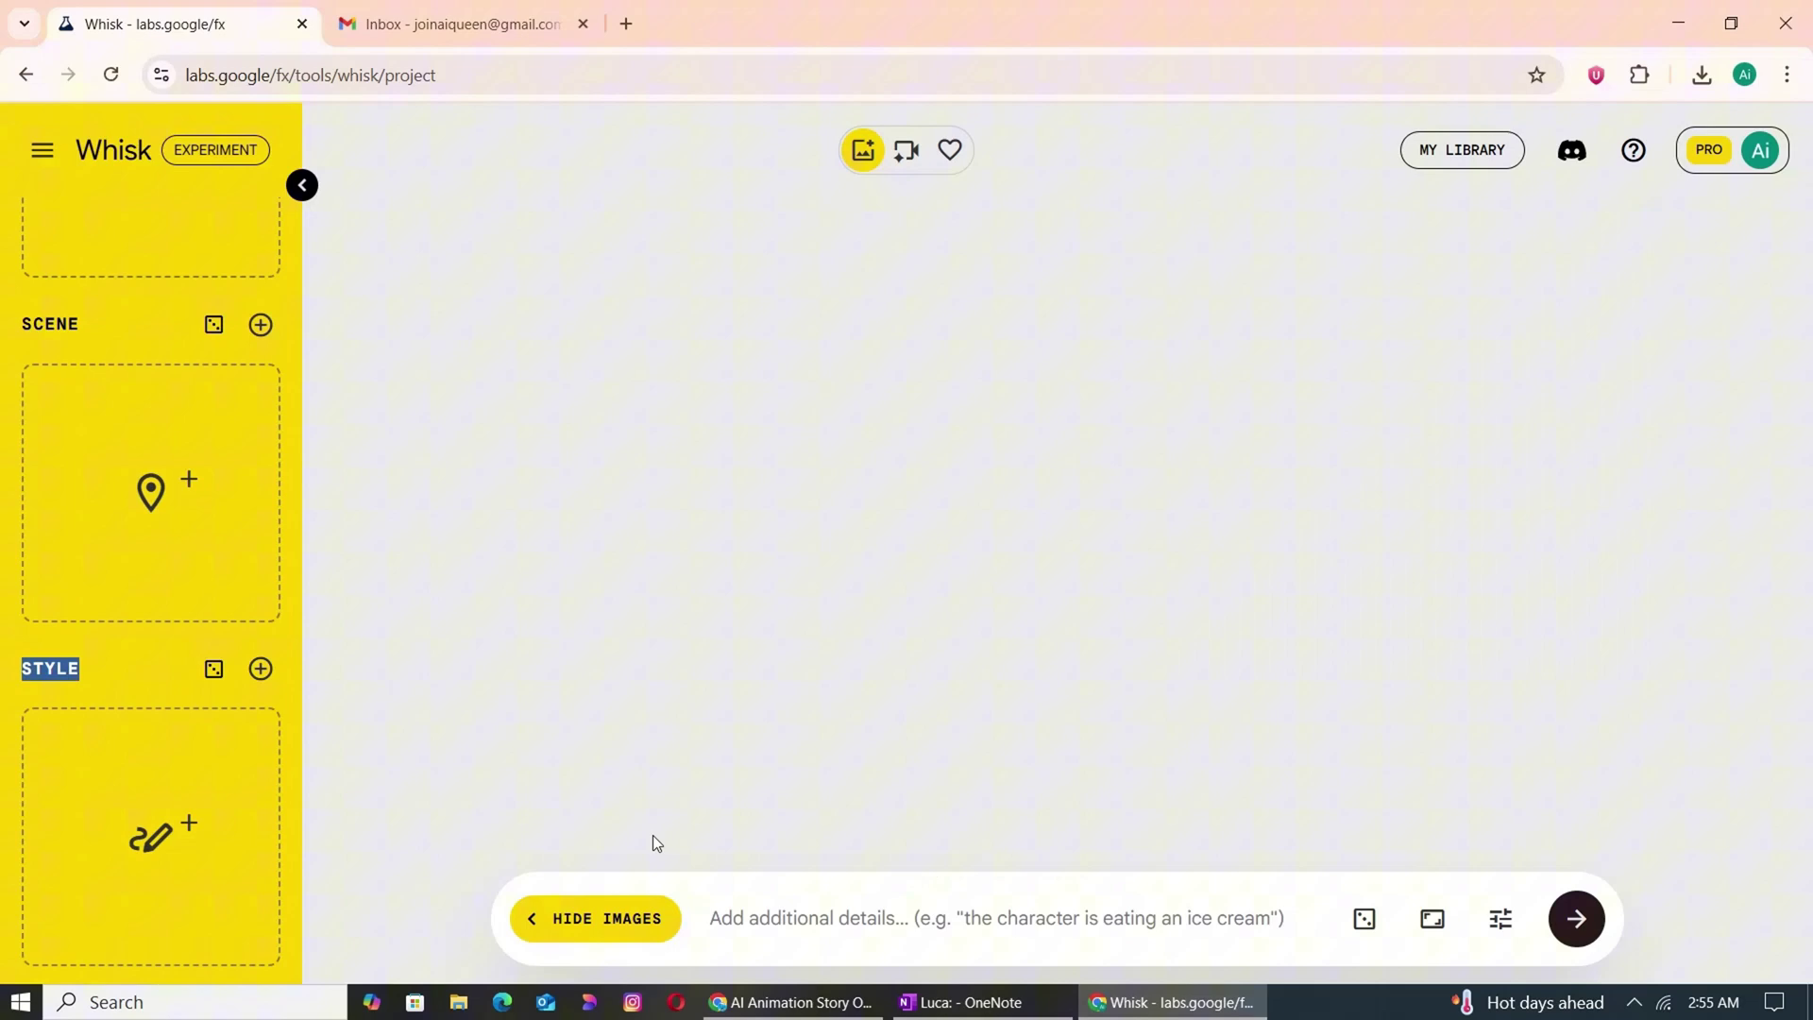
Generate the style reference image from the pasted prompt 'Pixar-style animation, stylized 3D'.
click(156, 782)
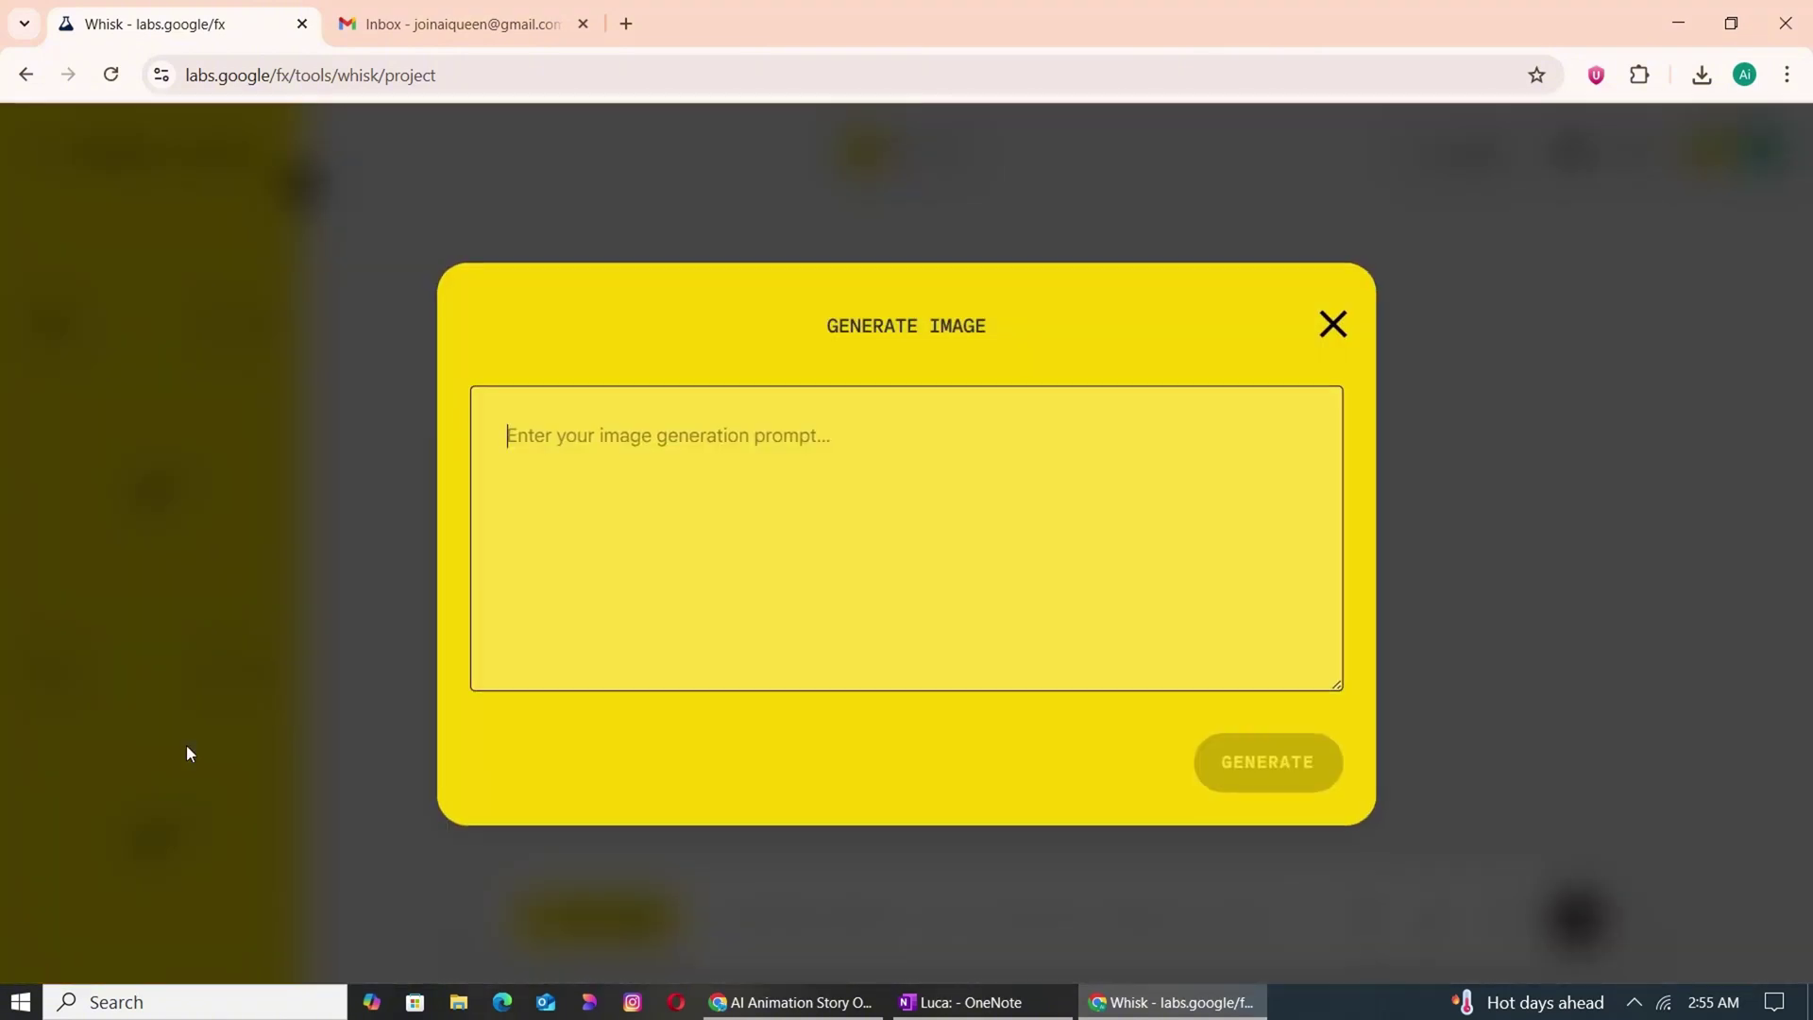
right_click(719, 418)
click(766, 684)
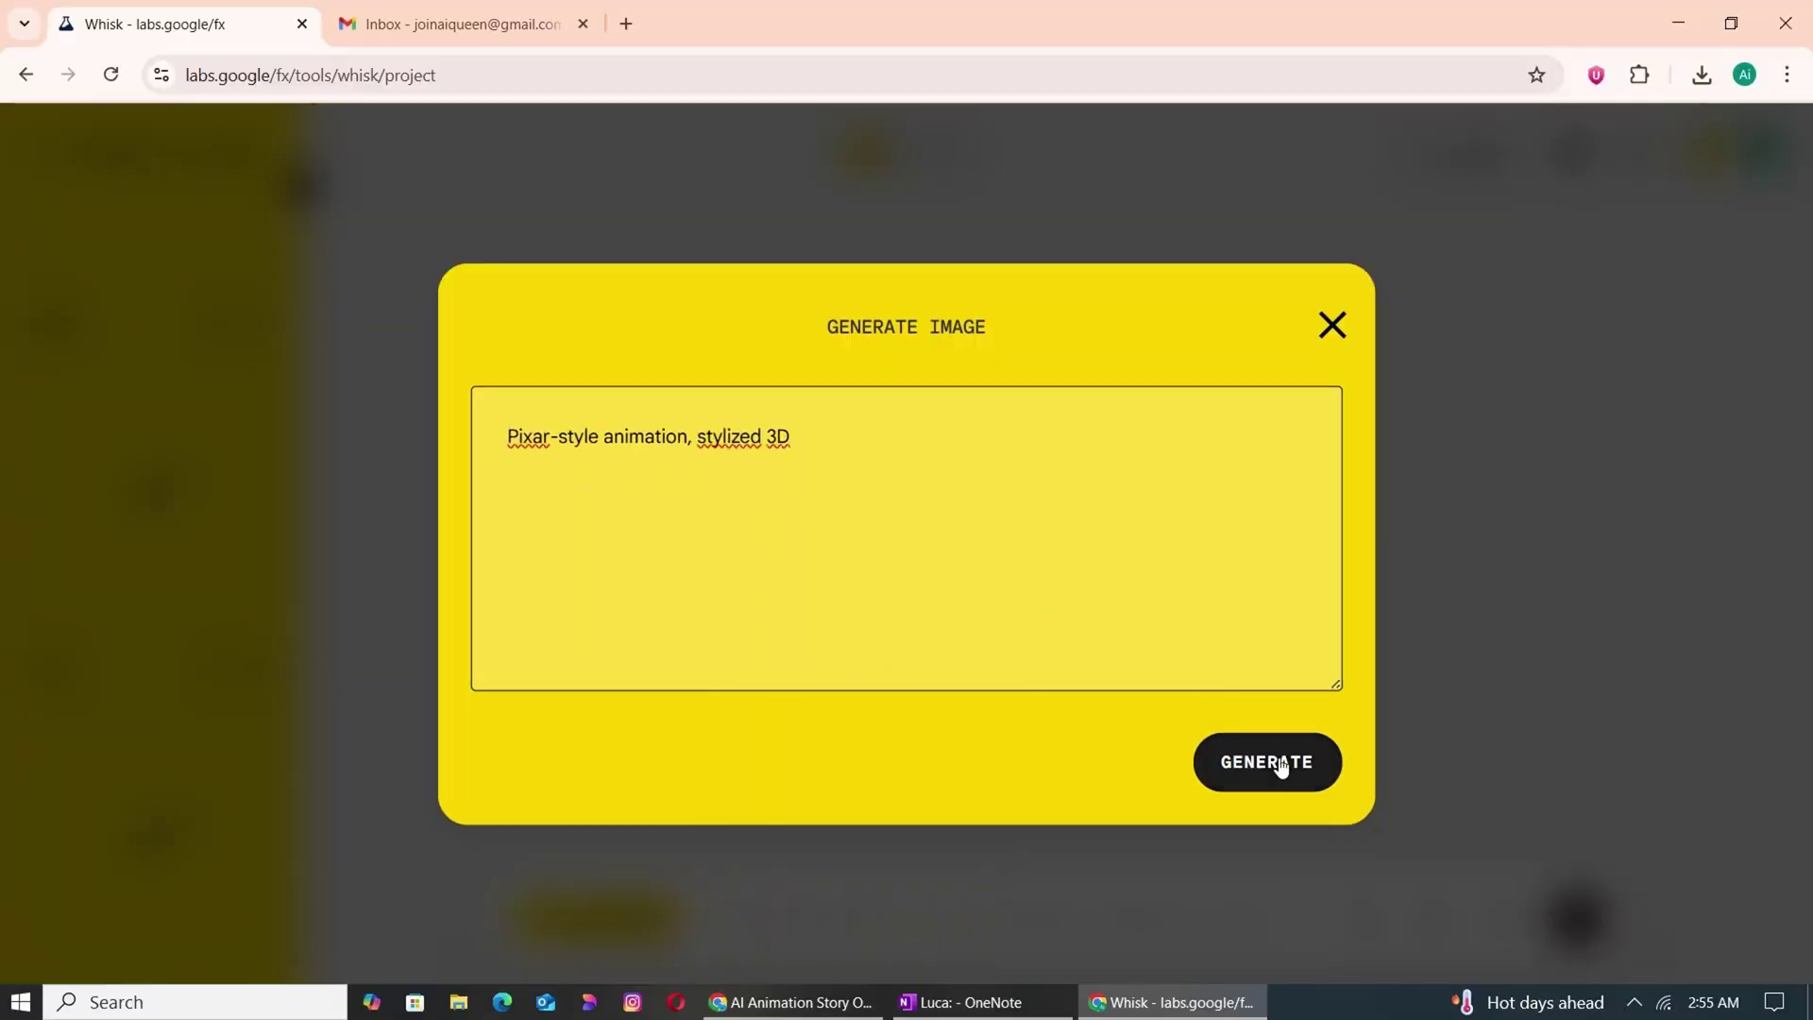
click(1281, 766)
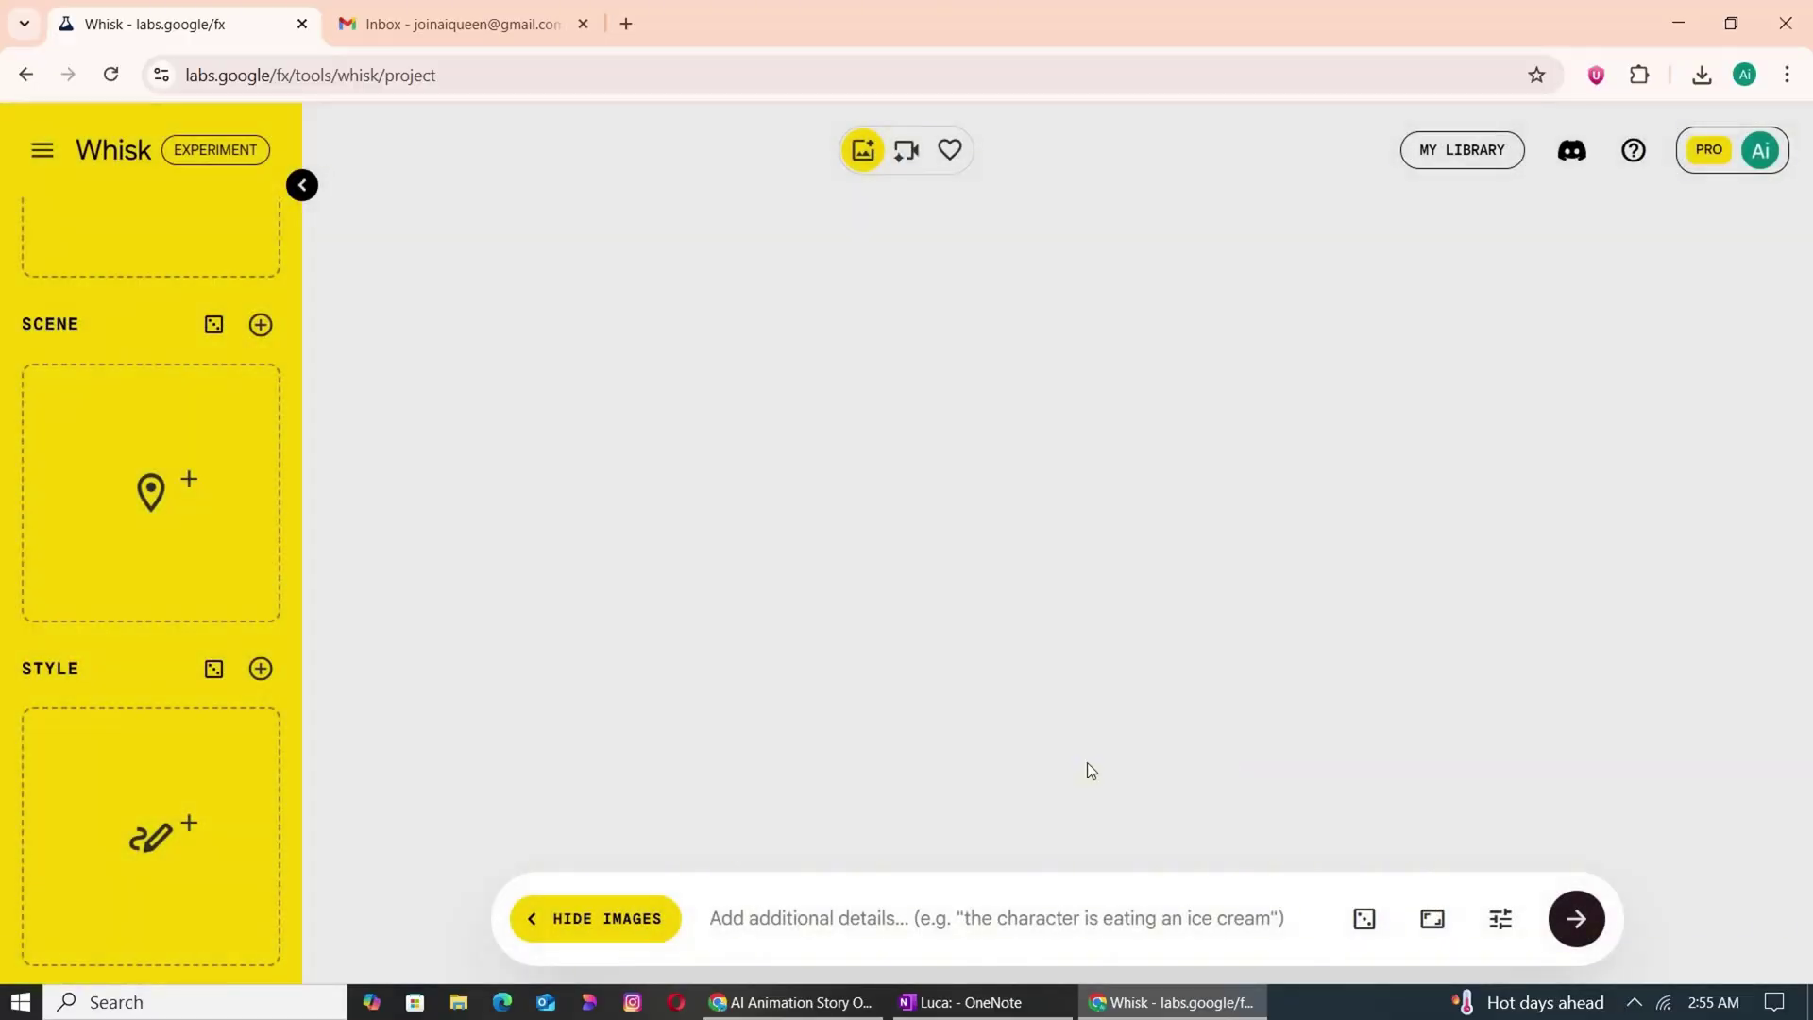
scroll(202, 396, up, 3)
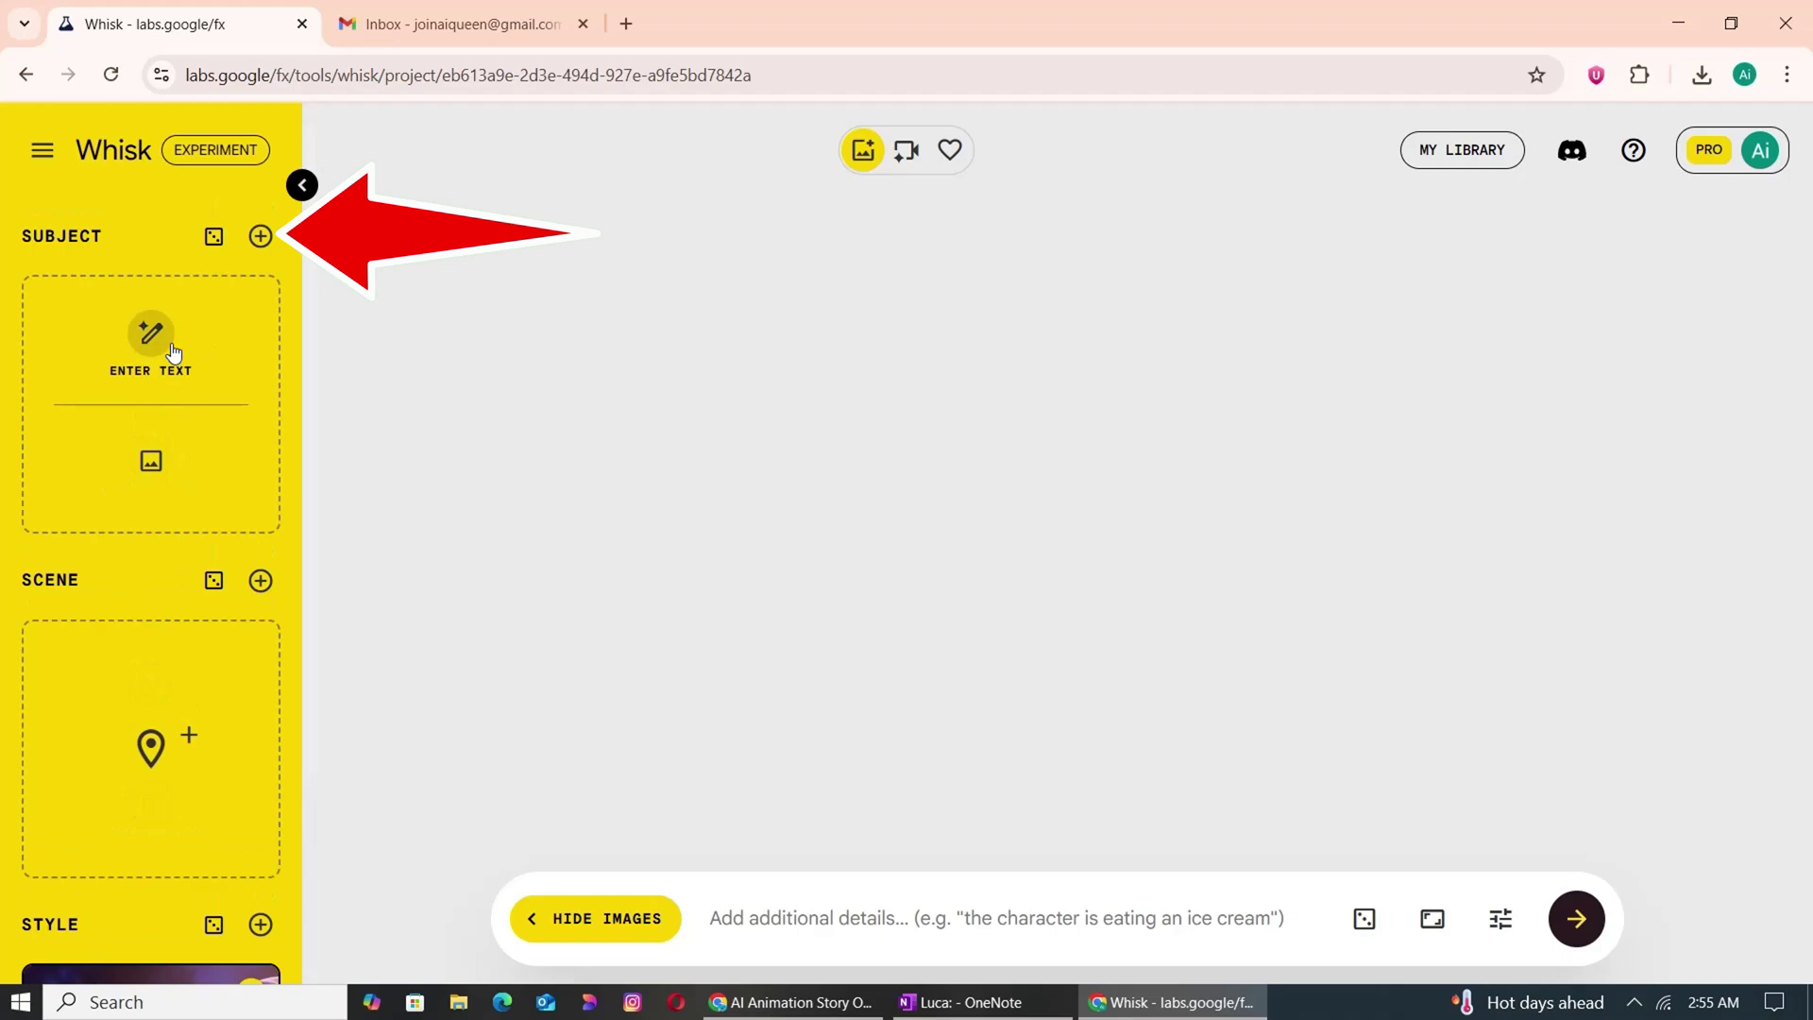
Generate the first subject image from Luca's character description copied from OneNote.
click(174, 362)
click(1039, 1015)
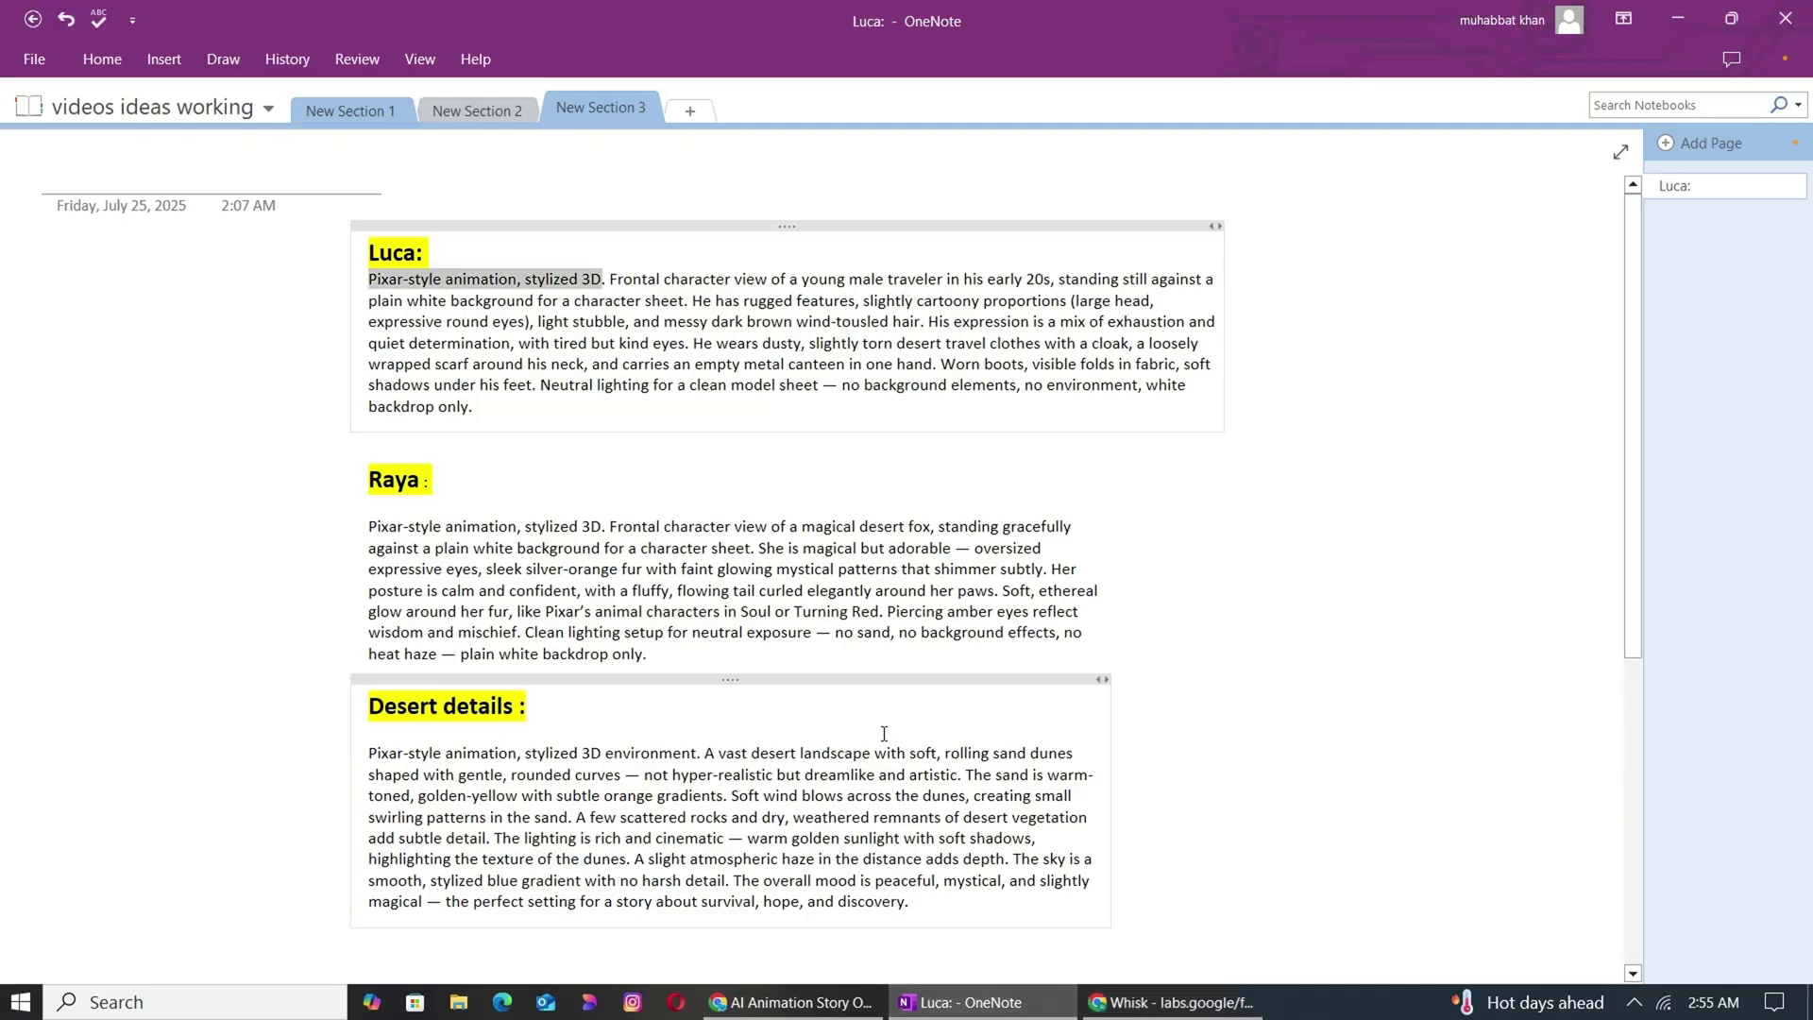
triple_click(646, 322)
right_click(648, 322)
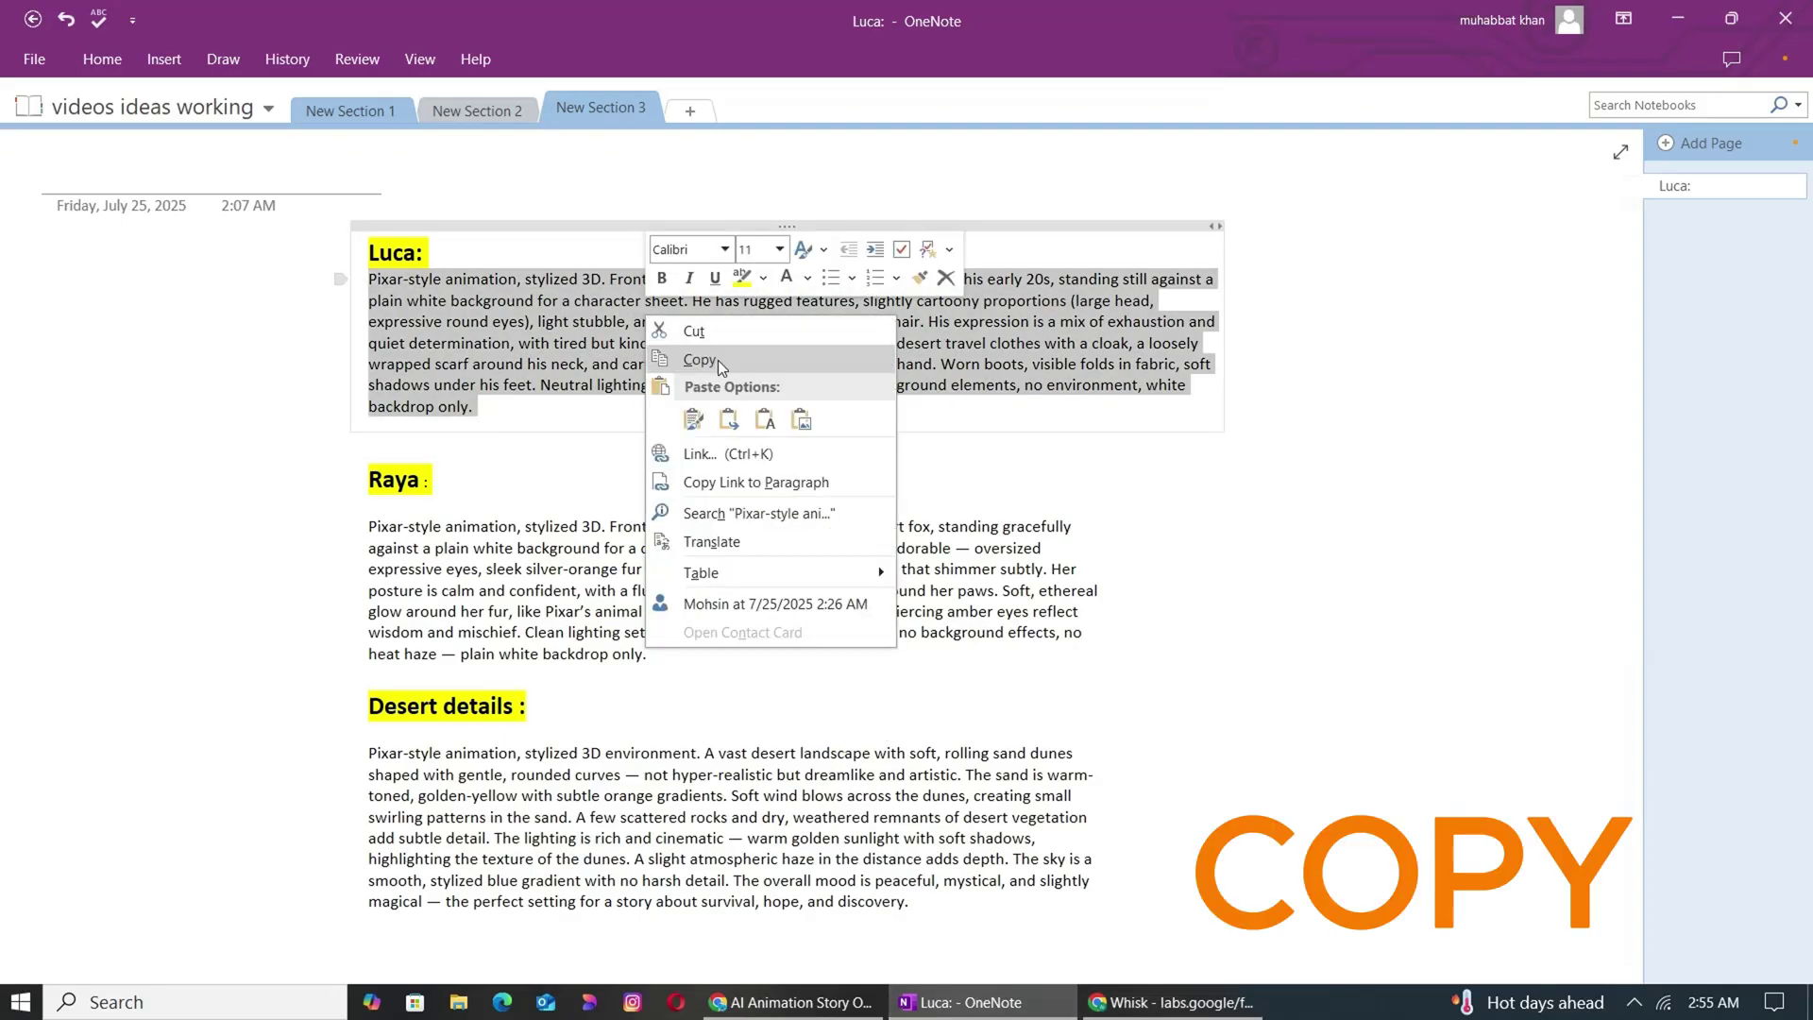
click(707, 356)
click(1152, 1005)
right_click(720, 477)
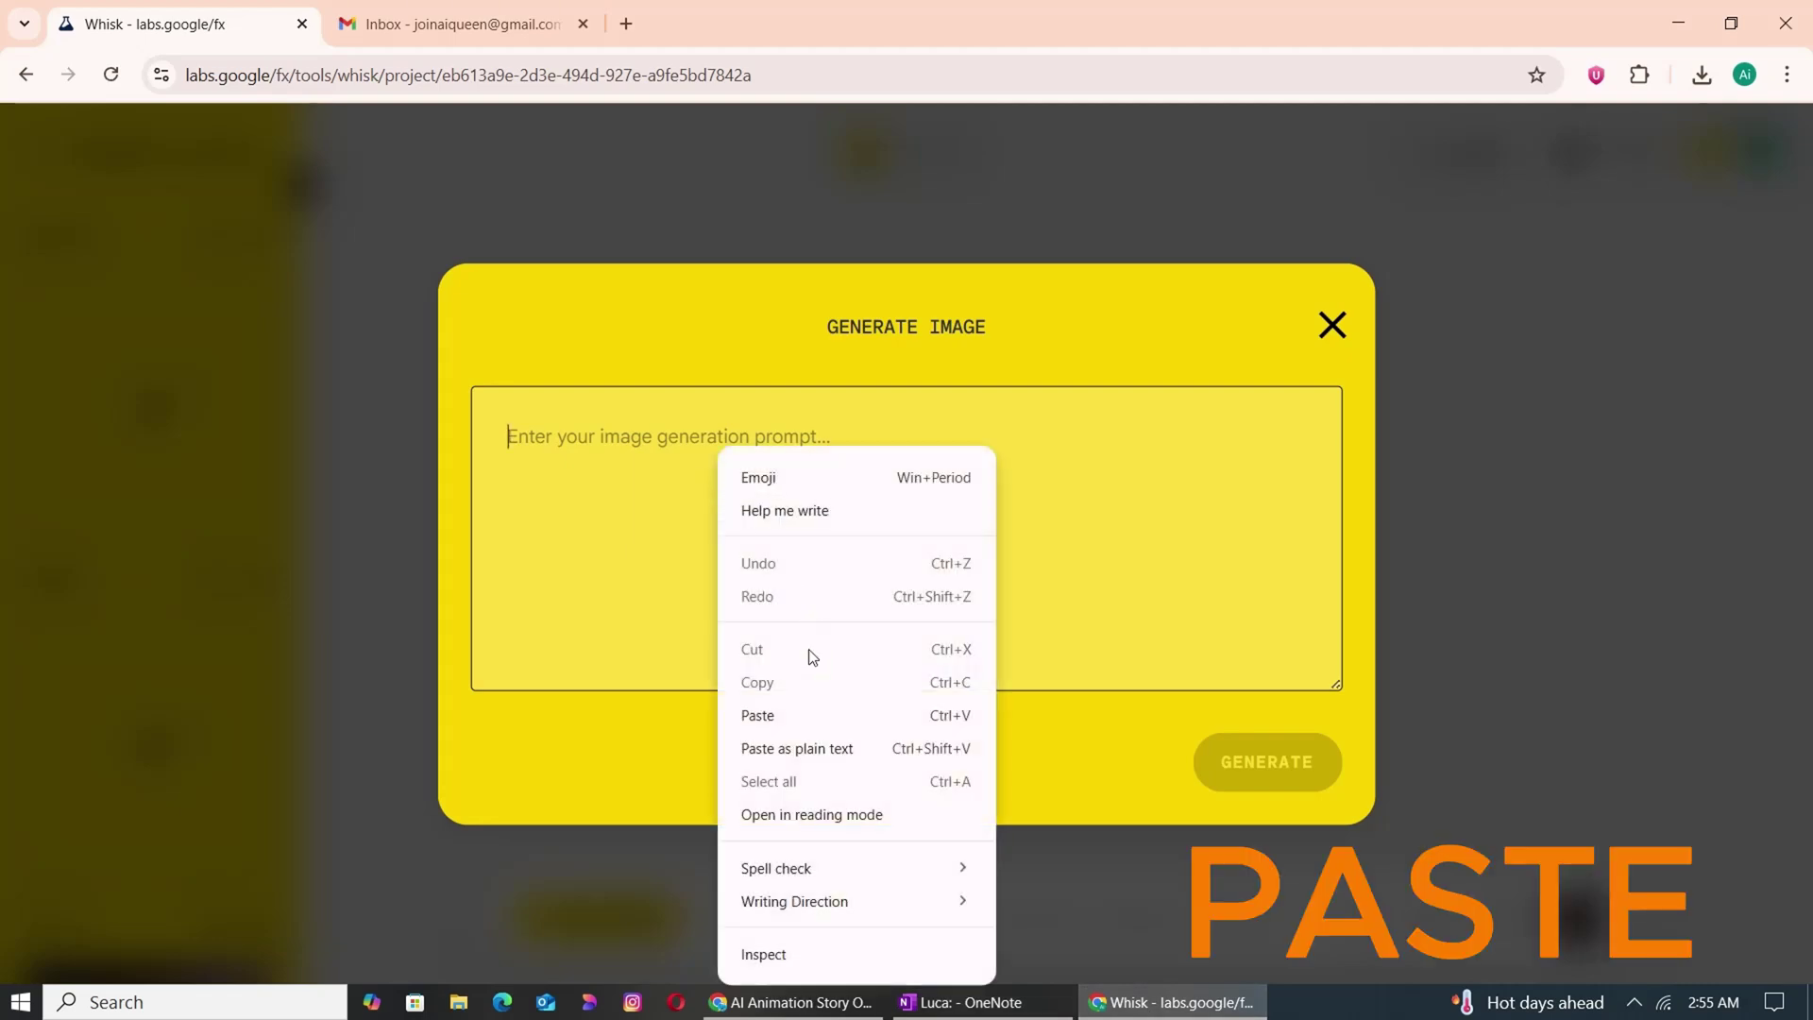
click(756, 715)
click(1277, 763)
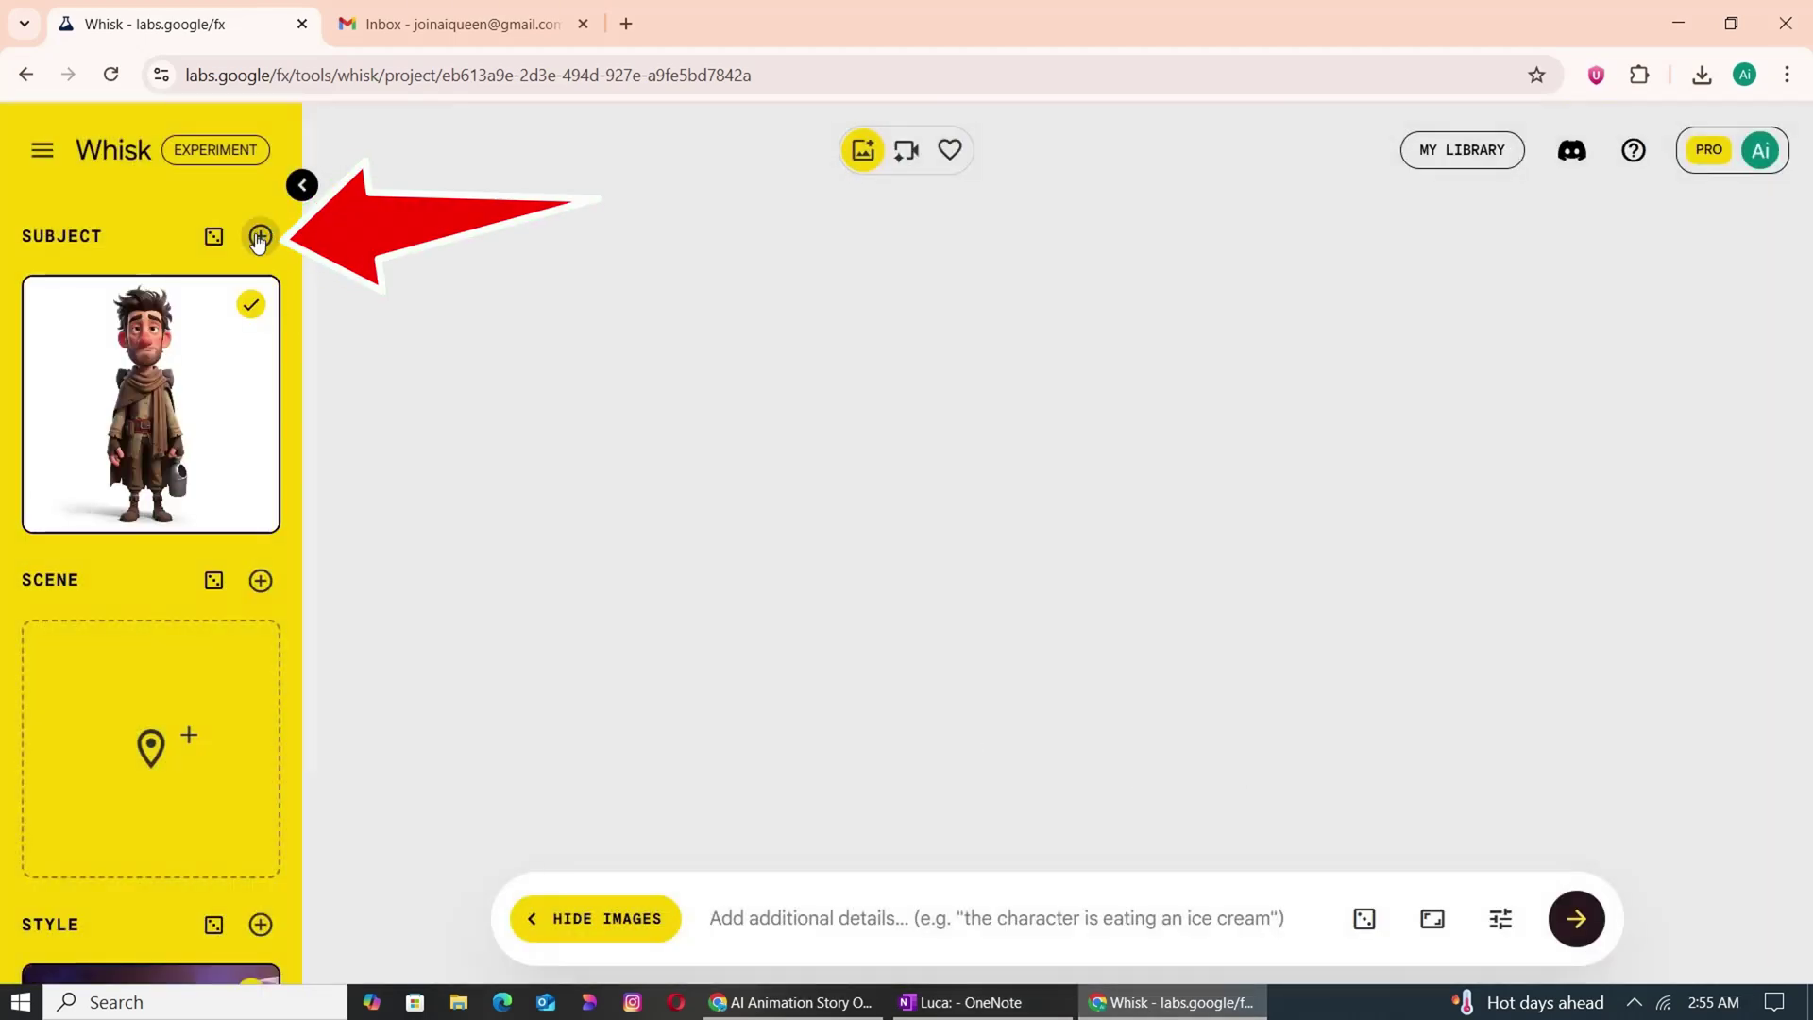
Add a second subject slot and generate Raya the fox from her prompt.
click(261, 236)
click(151, 462)
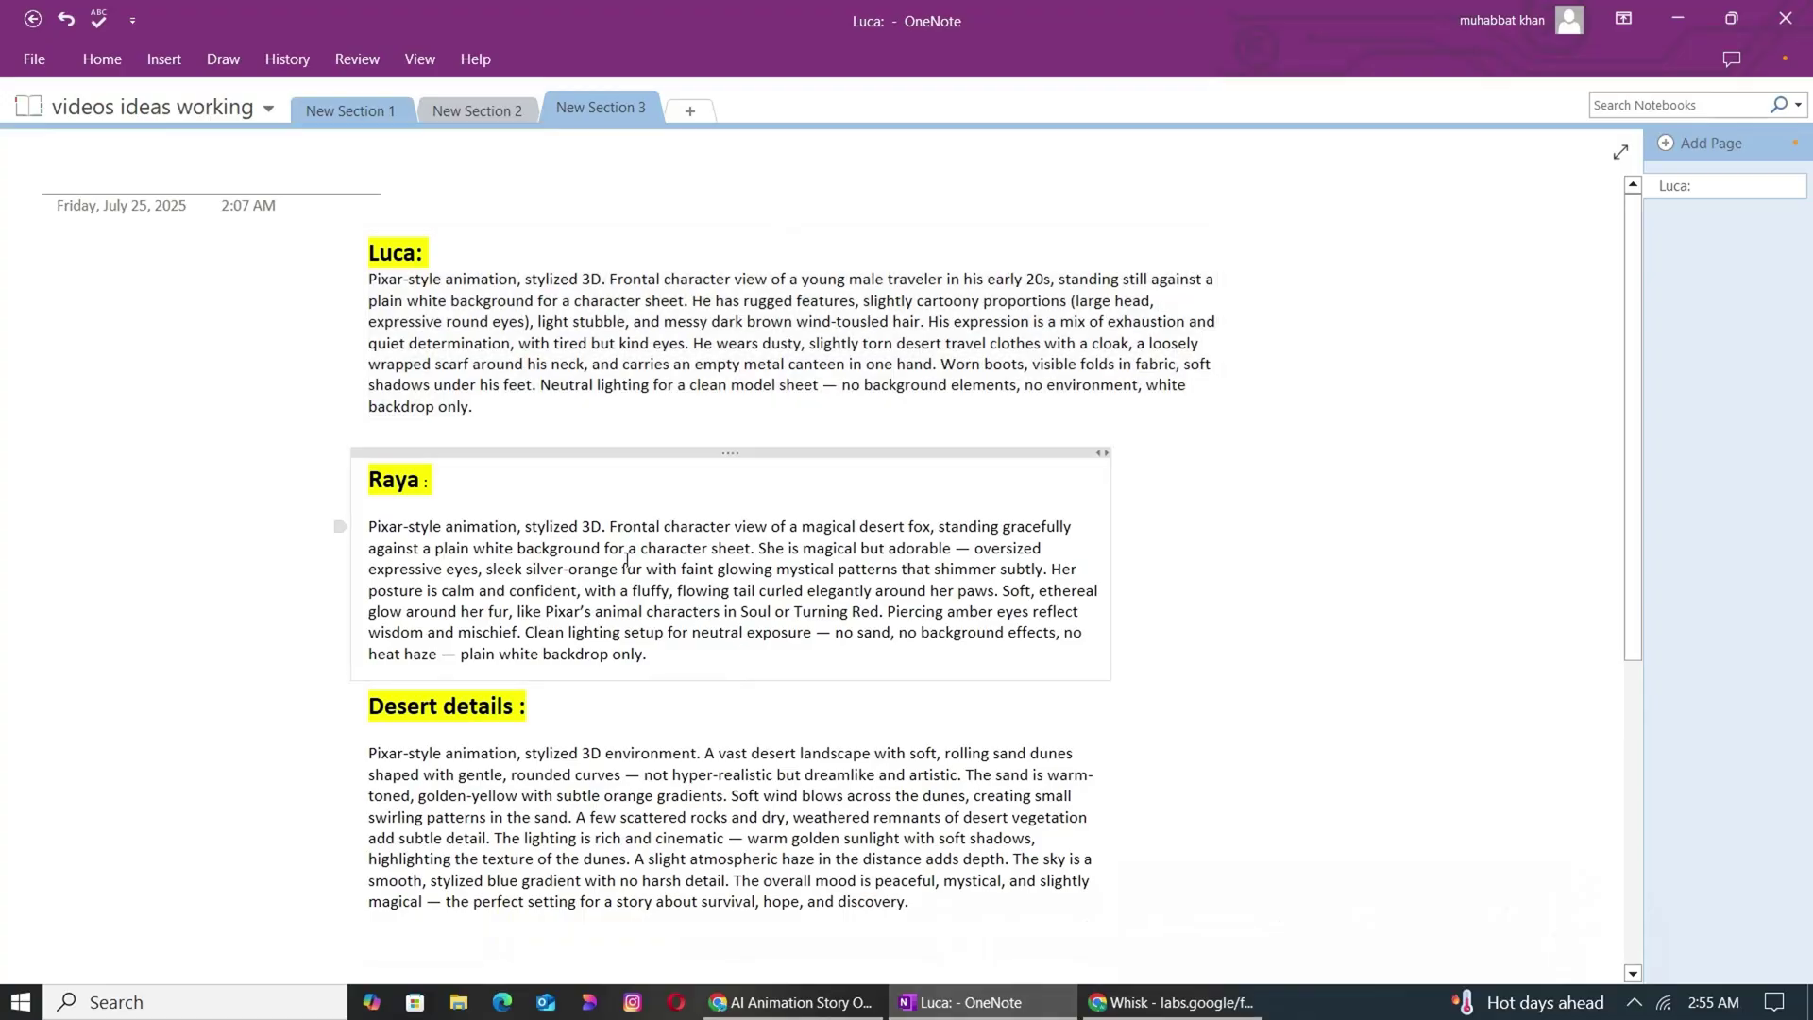
triple_click(629, 559)
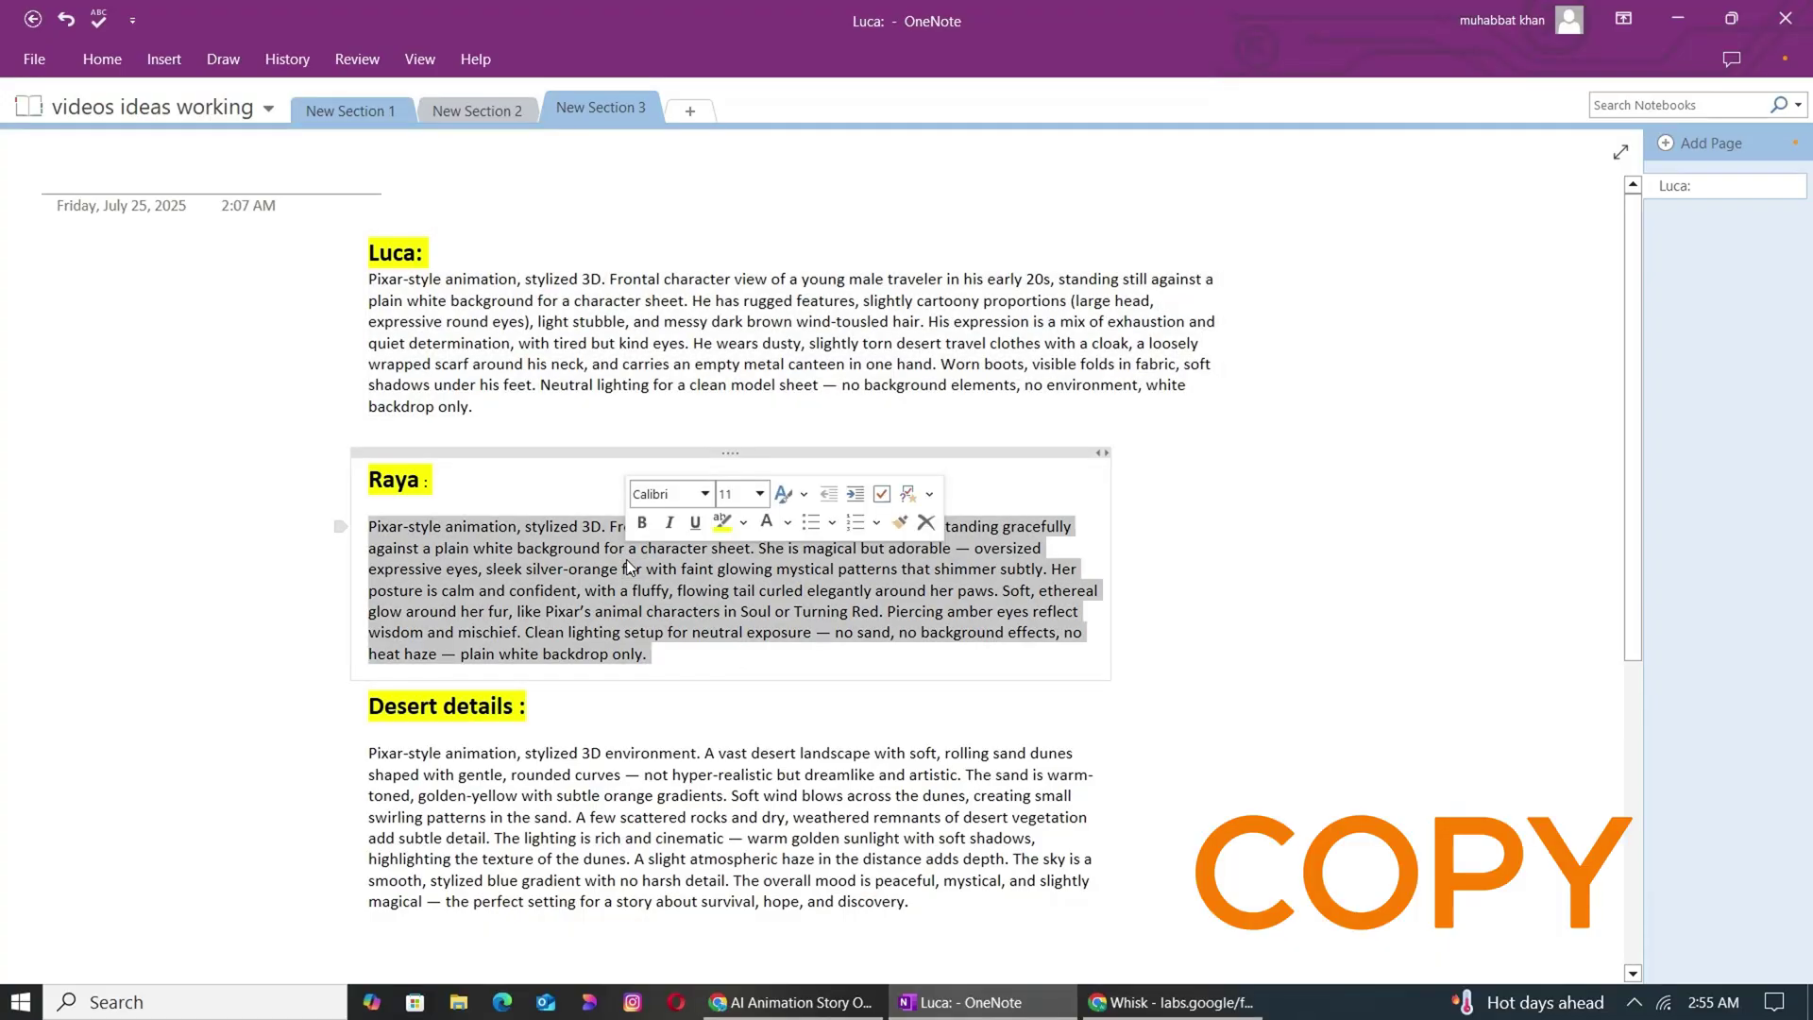
right_click(629, 559)
click(697, 604)
right_click(816, 447)
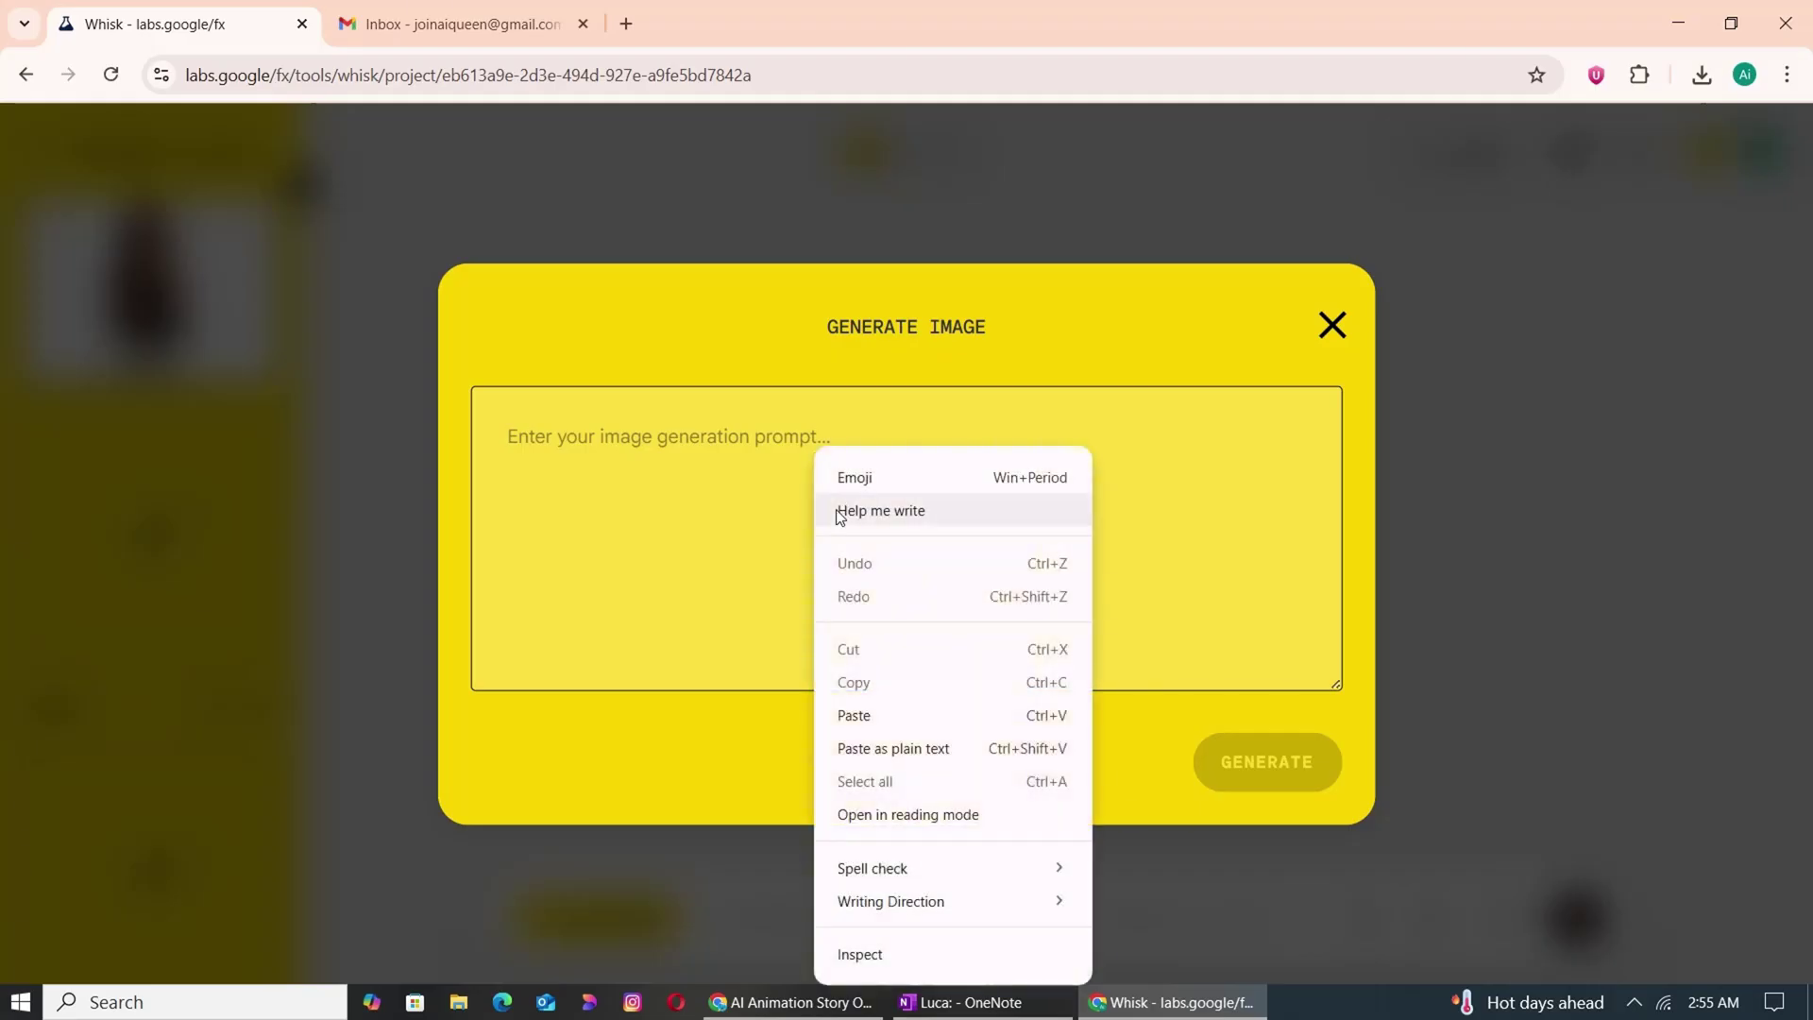
click(854, 714)
click(1260, 763)
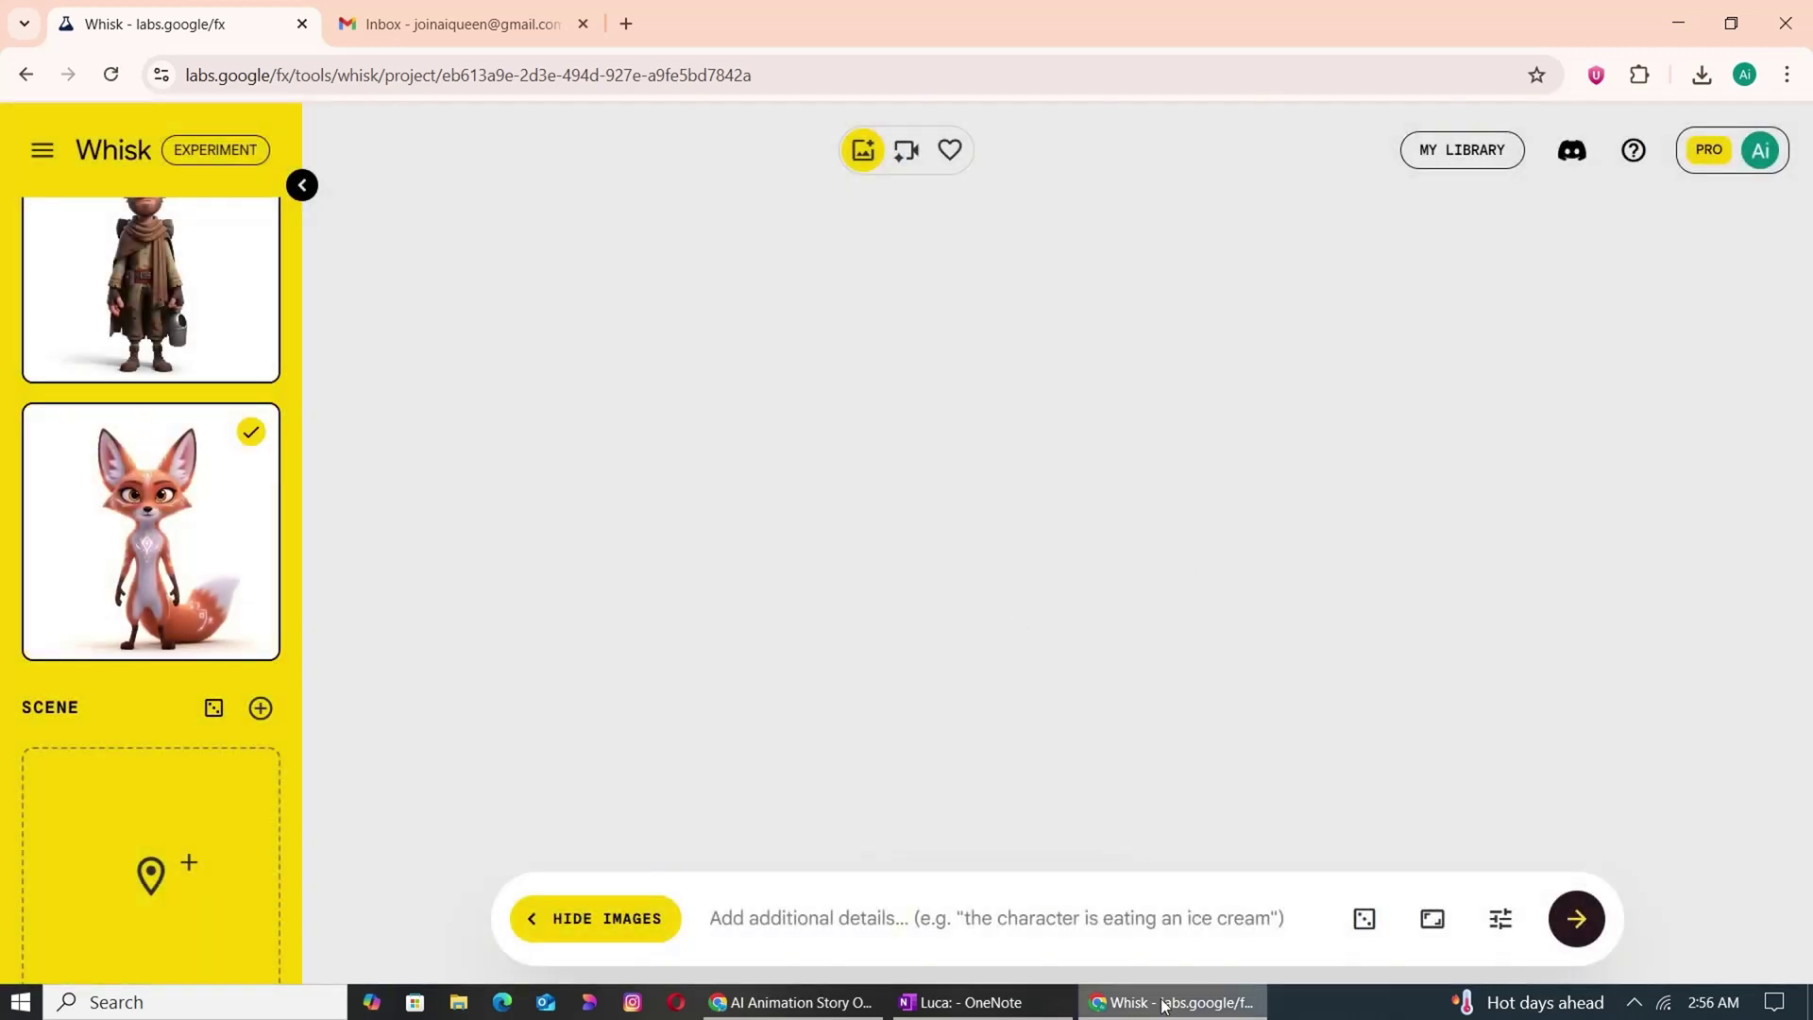
click(963, 1001)
Generate the golden desert dunes scene image from the Desert details paragraph copied from OneNote.
scroll(628, 647, down, 2)
triple_click(629, 648)
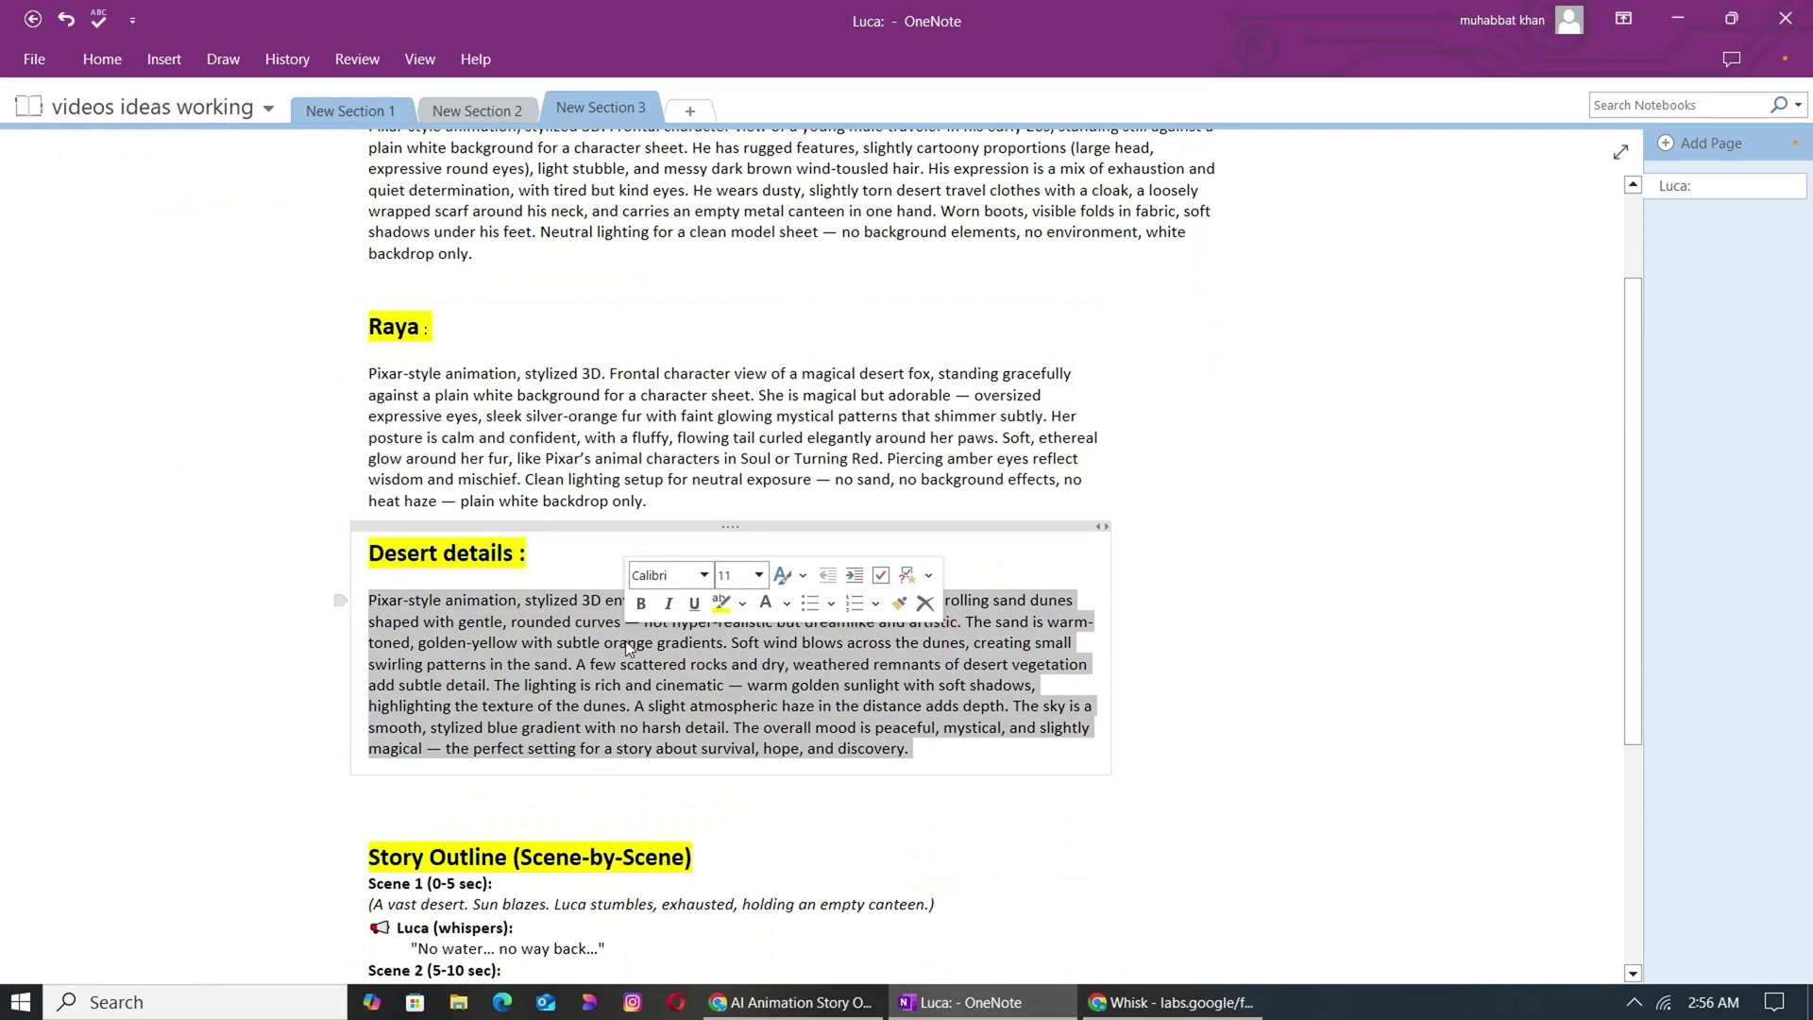
right_click(628, 648)
click(713, 687)
key(alt+Tab)
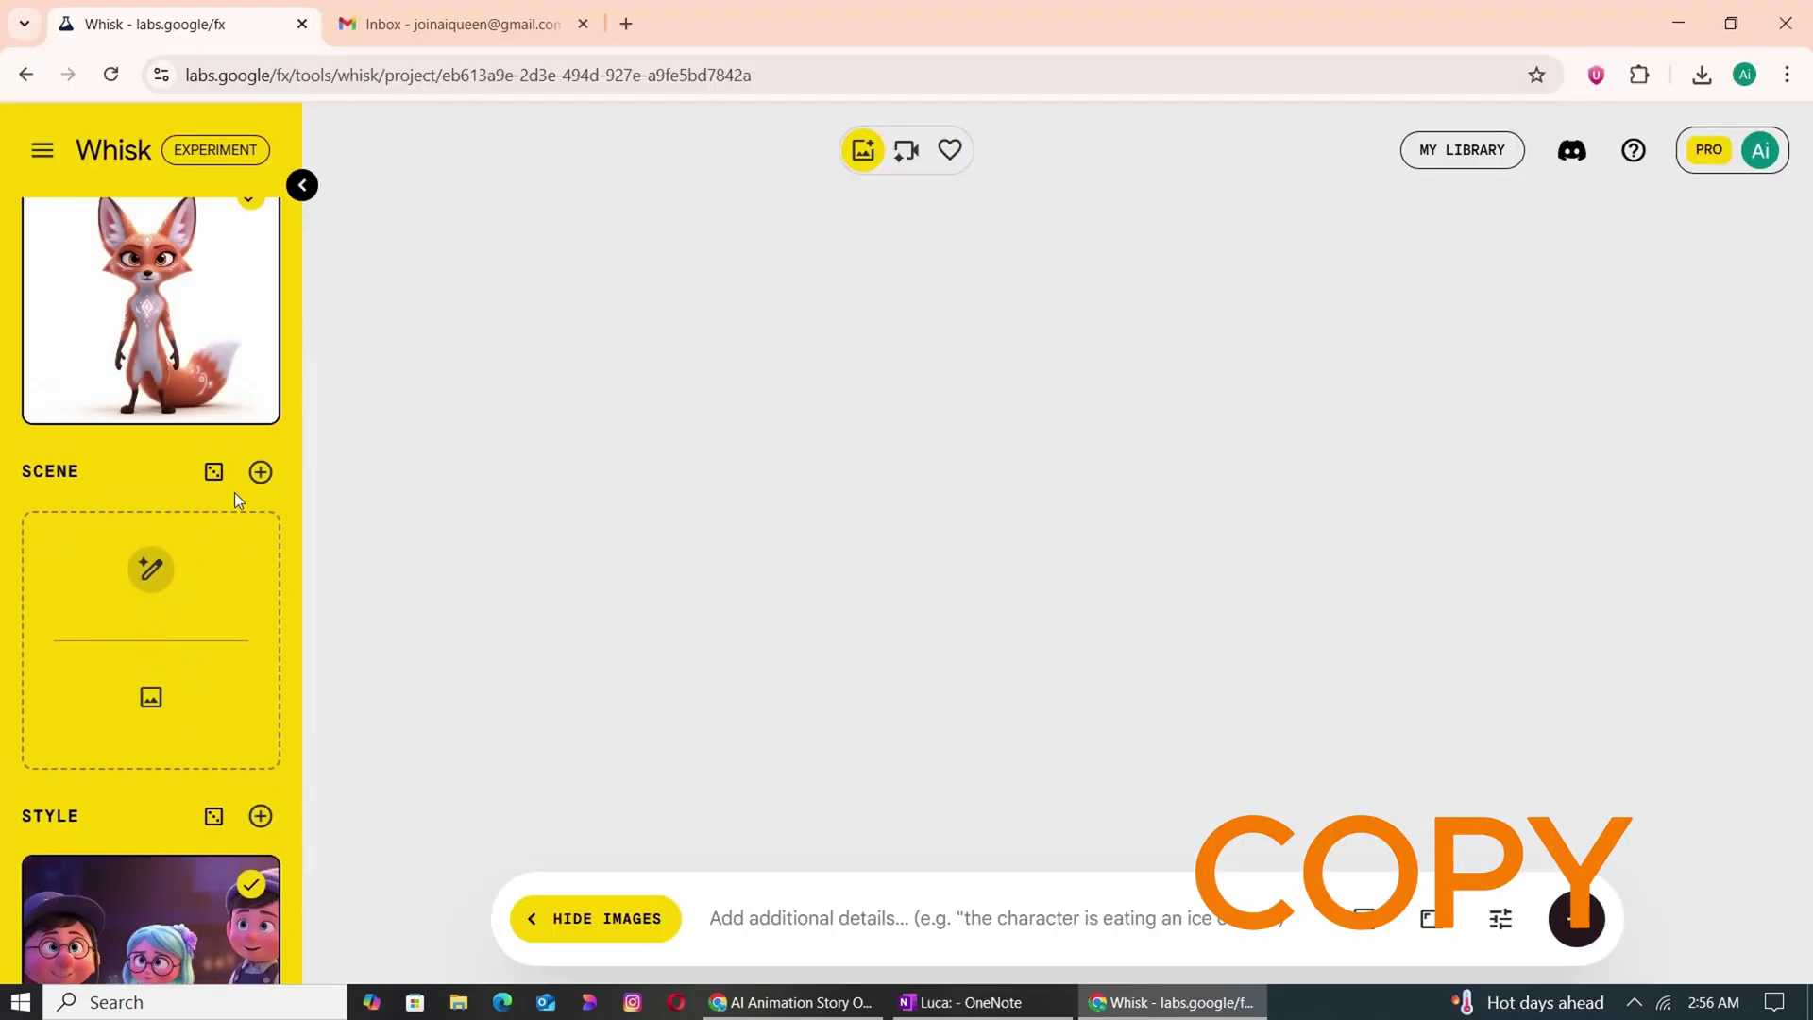
click(175, 567)
right_click(678, 477)
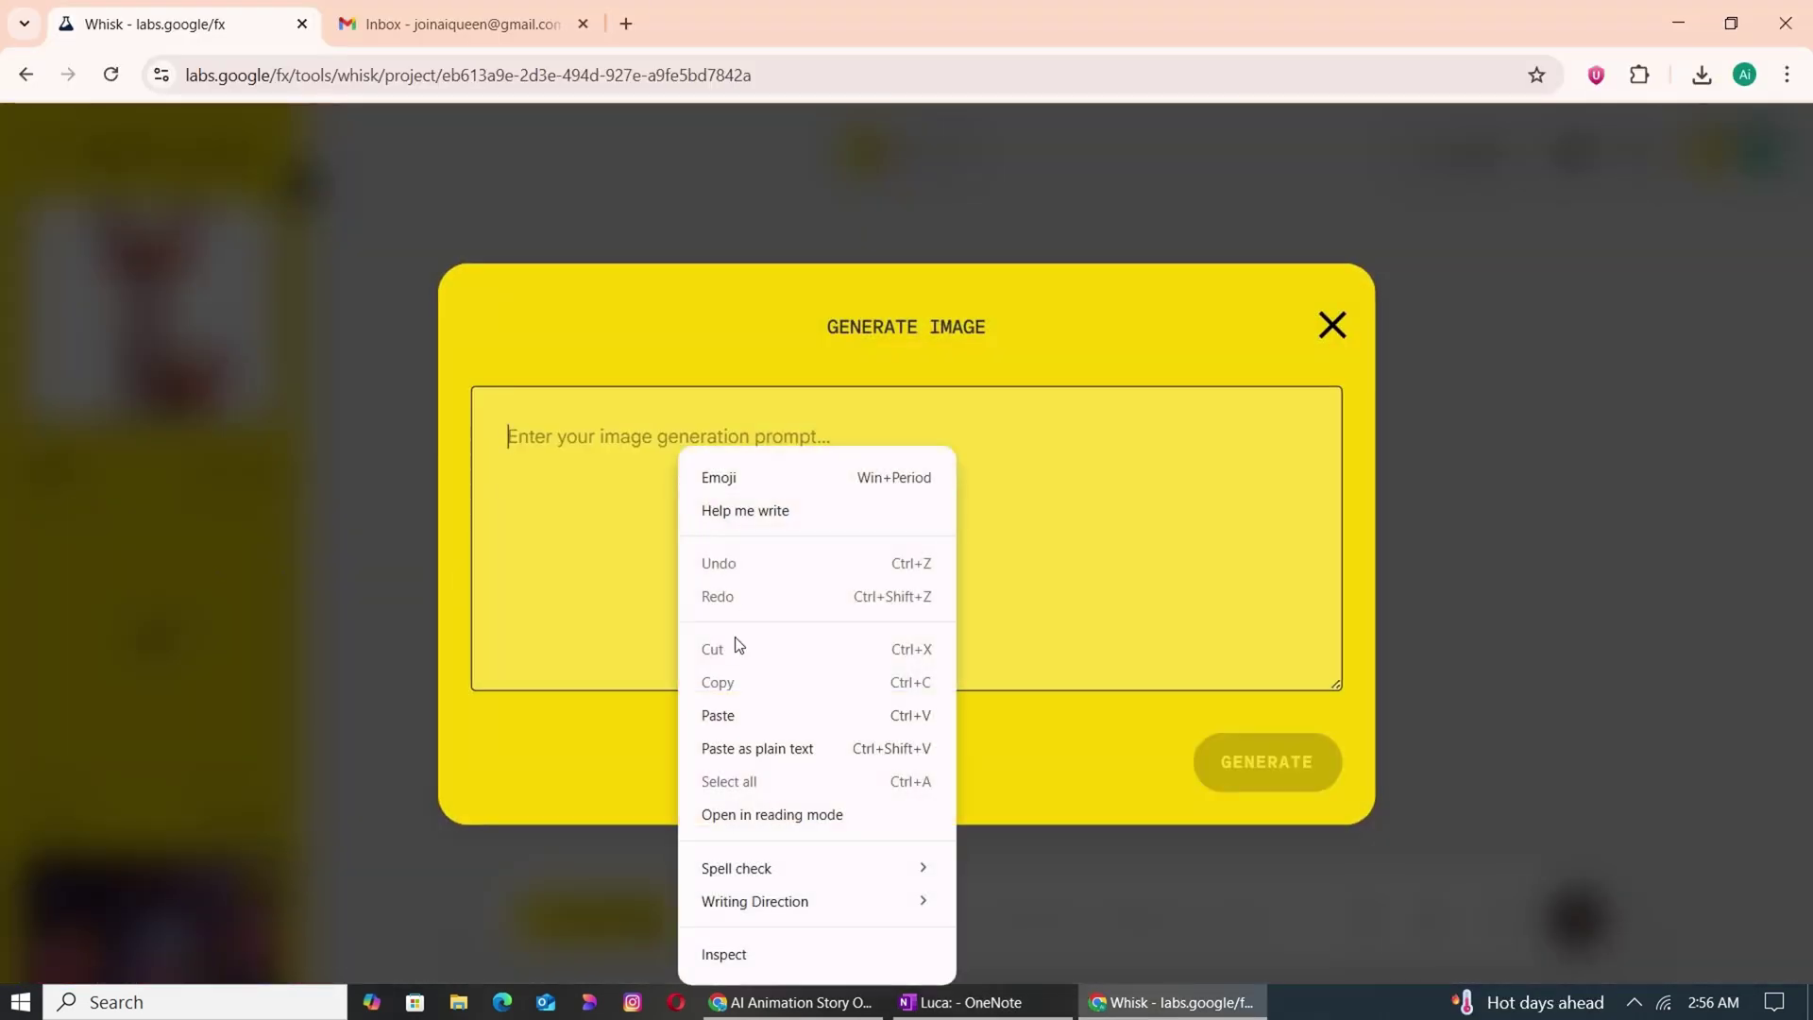
click(740, 718)
click(1262, 761)
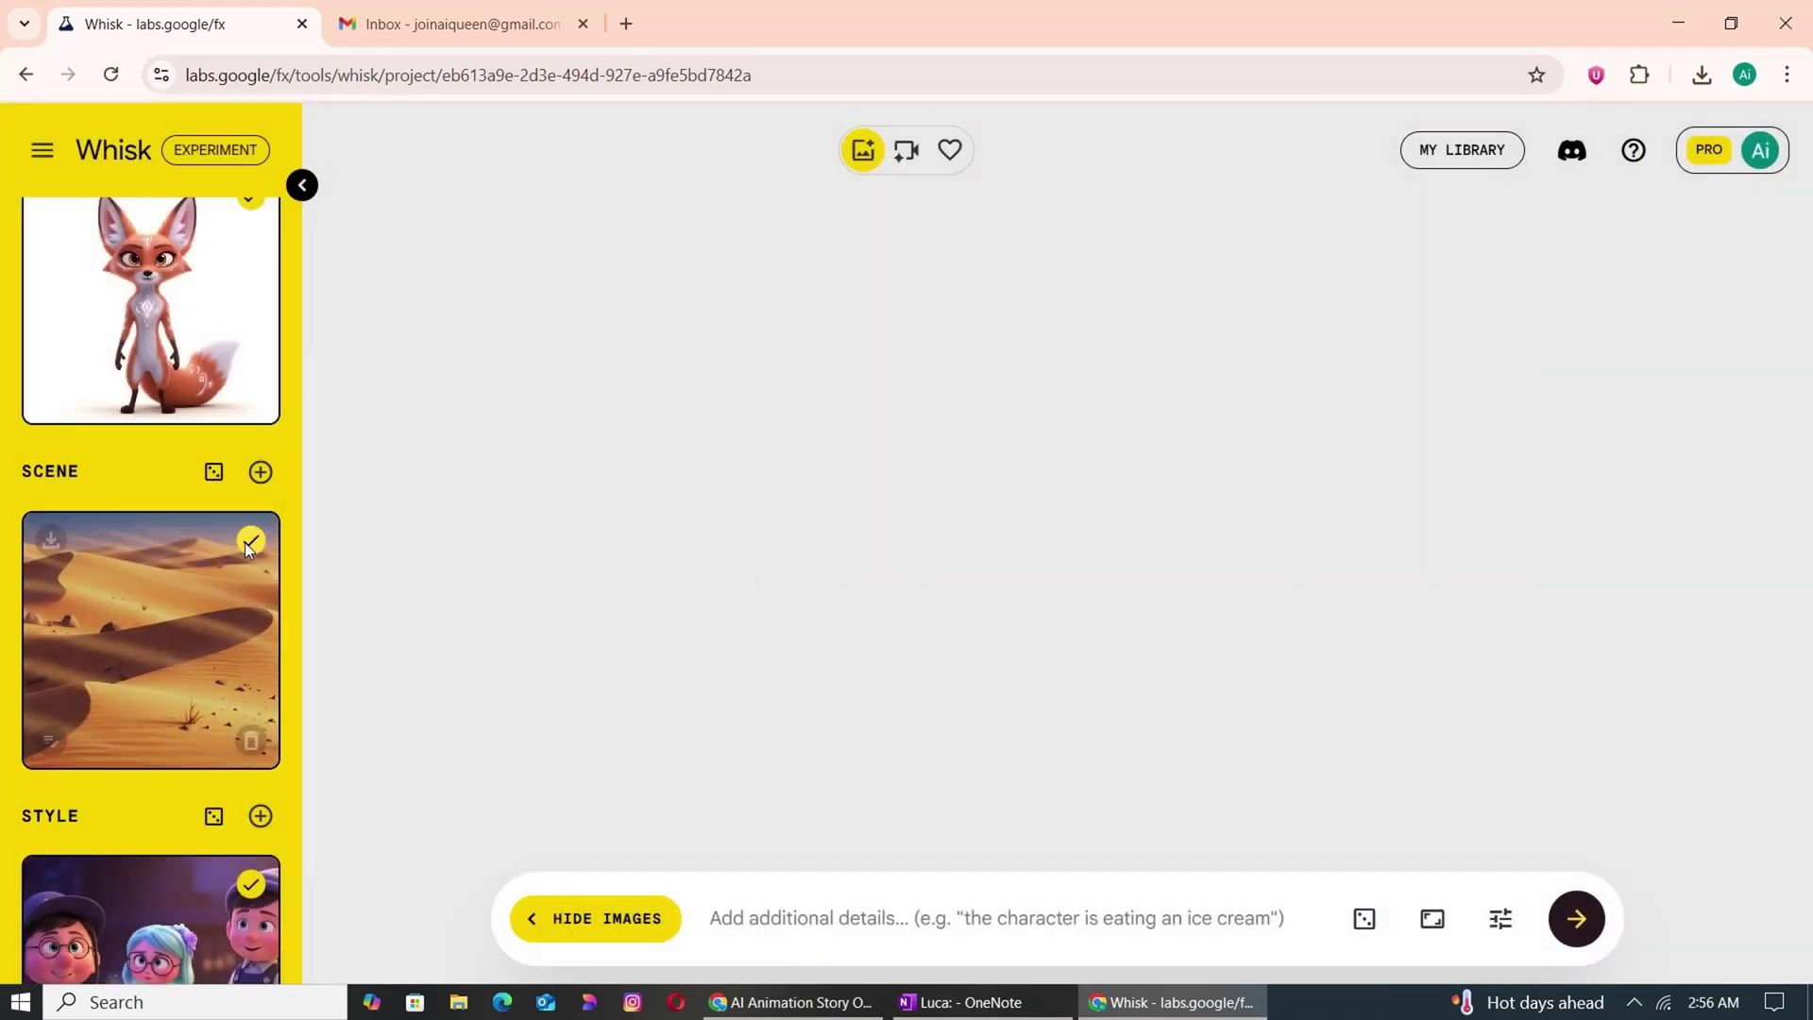
scroll(198, 661, down, 2)
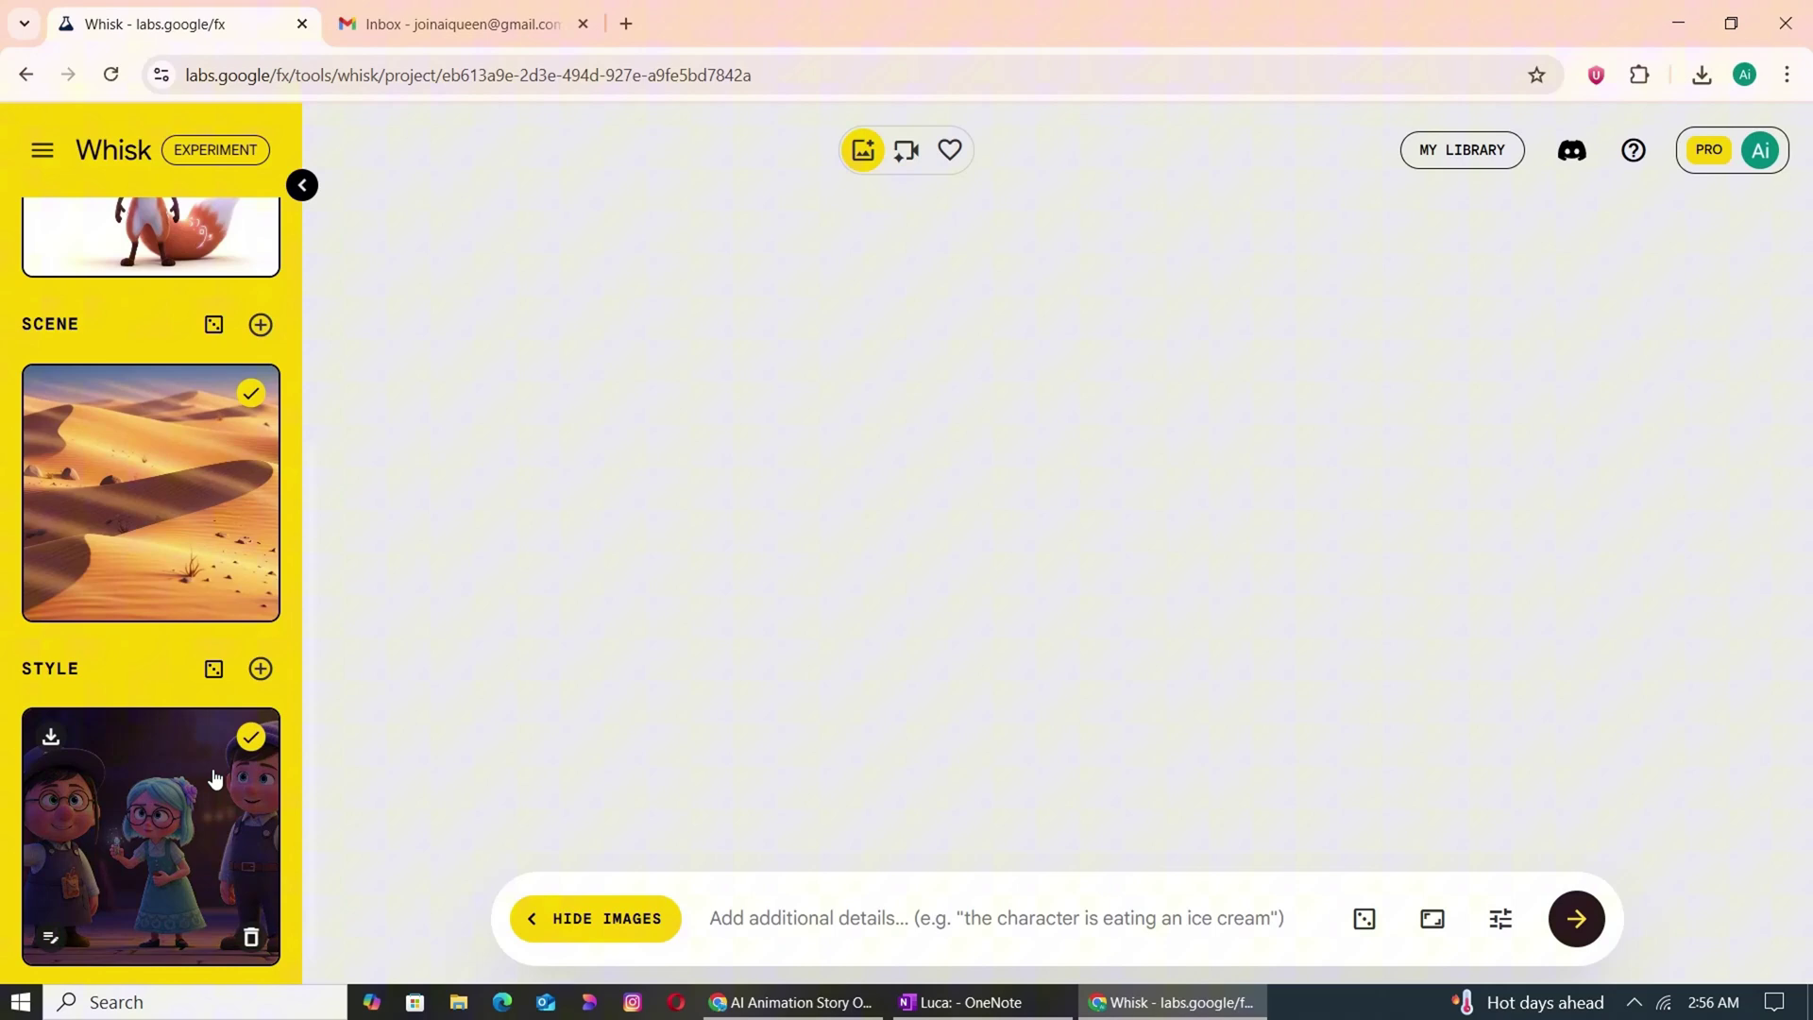
scroll(214, 765, up, 5)
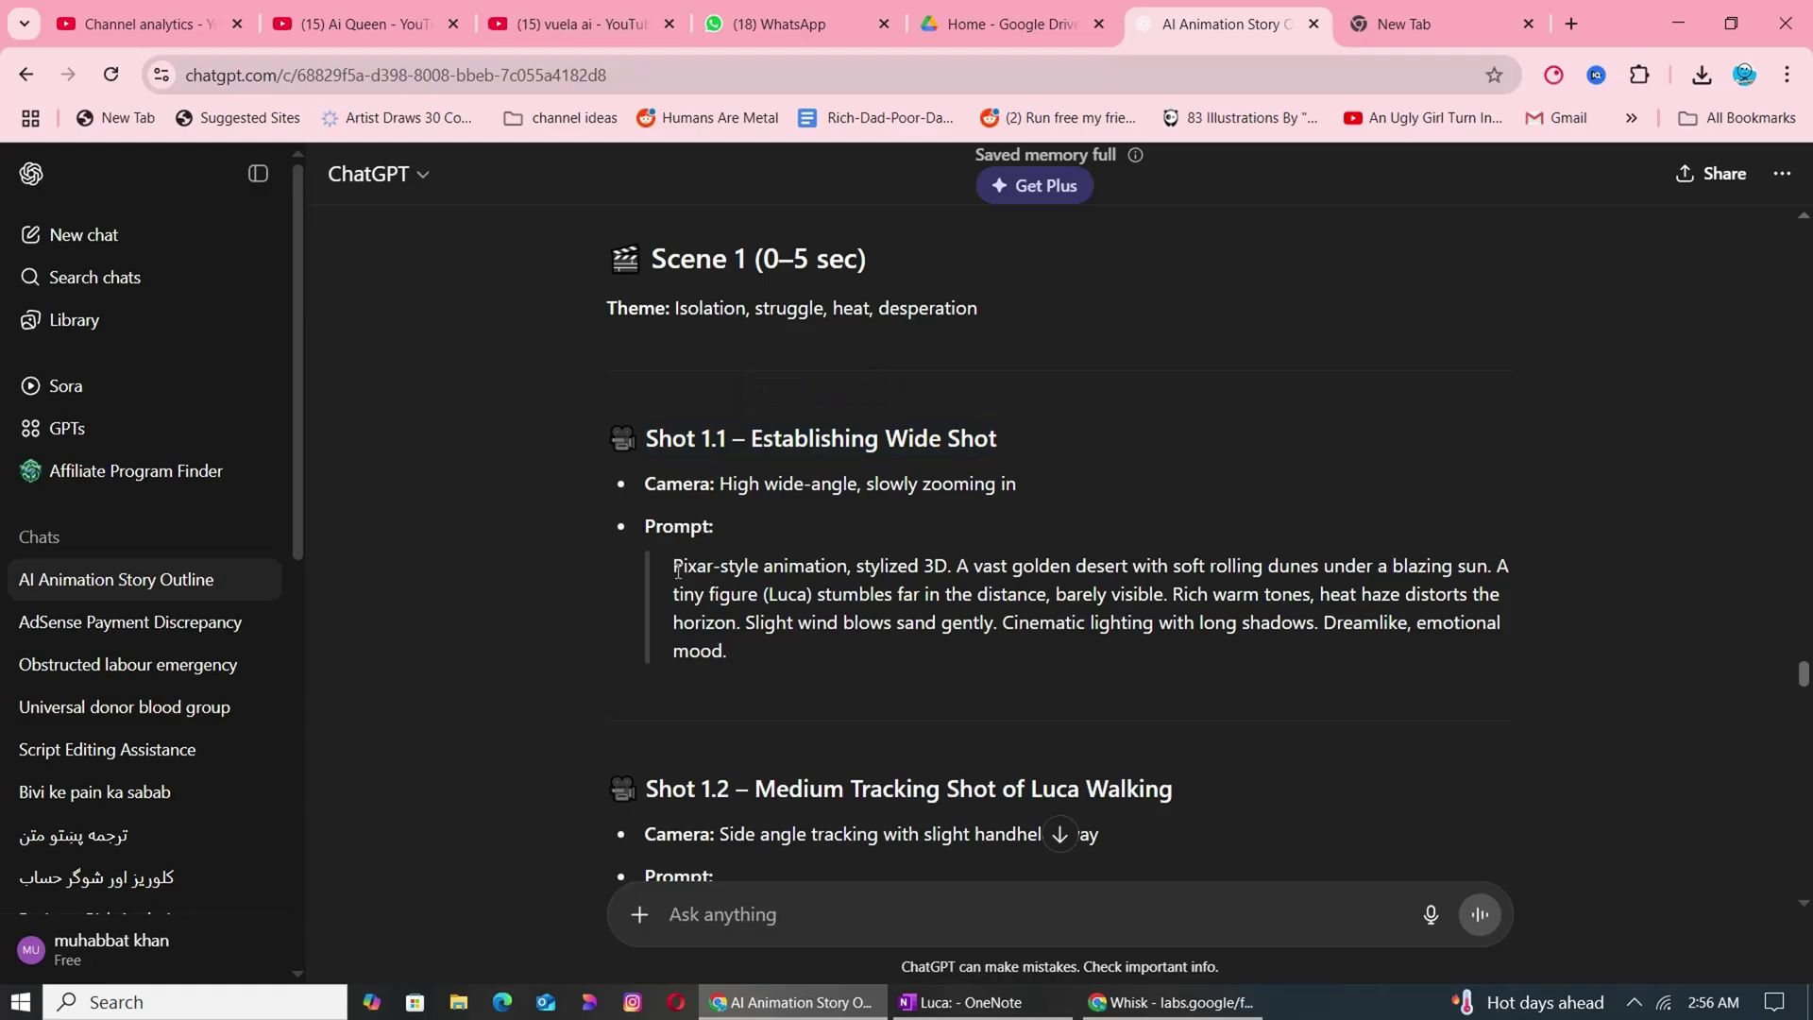
Paste the Shot 1.1 prompt from ChatGPT into Whisk's details box.
triple_click(750, 592)
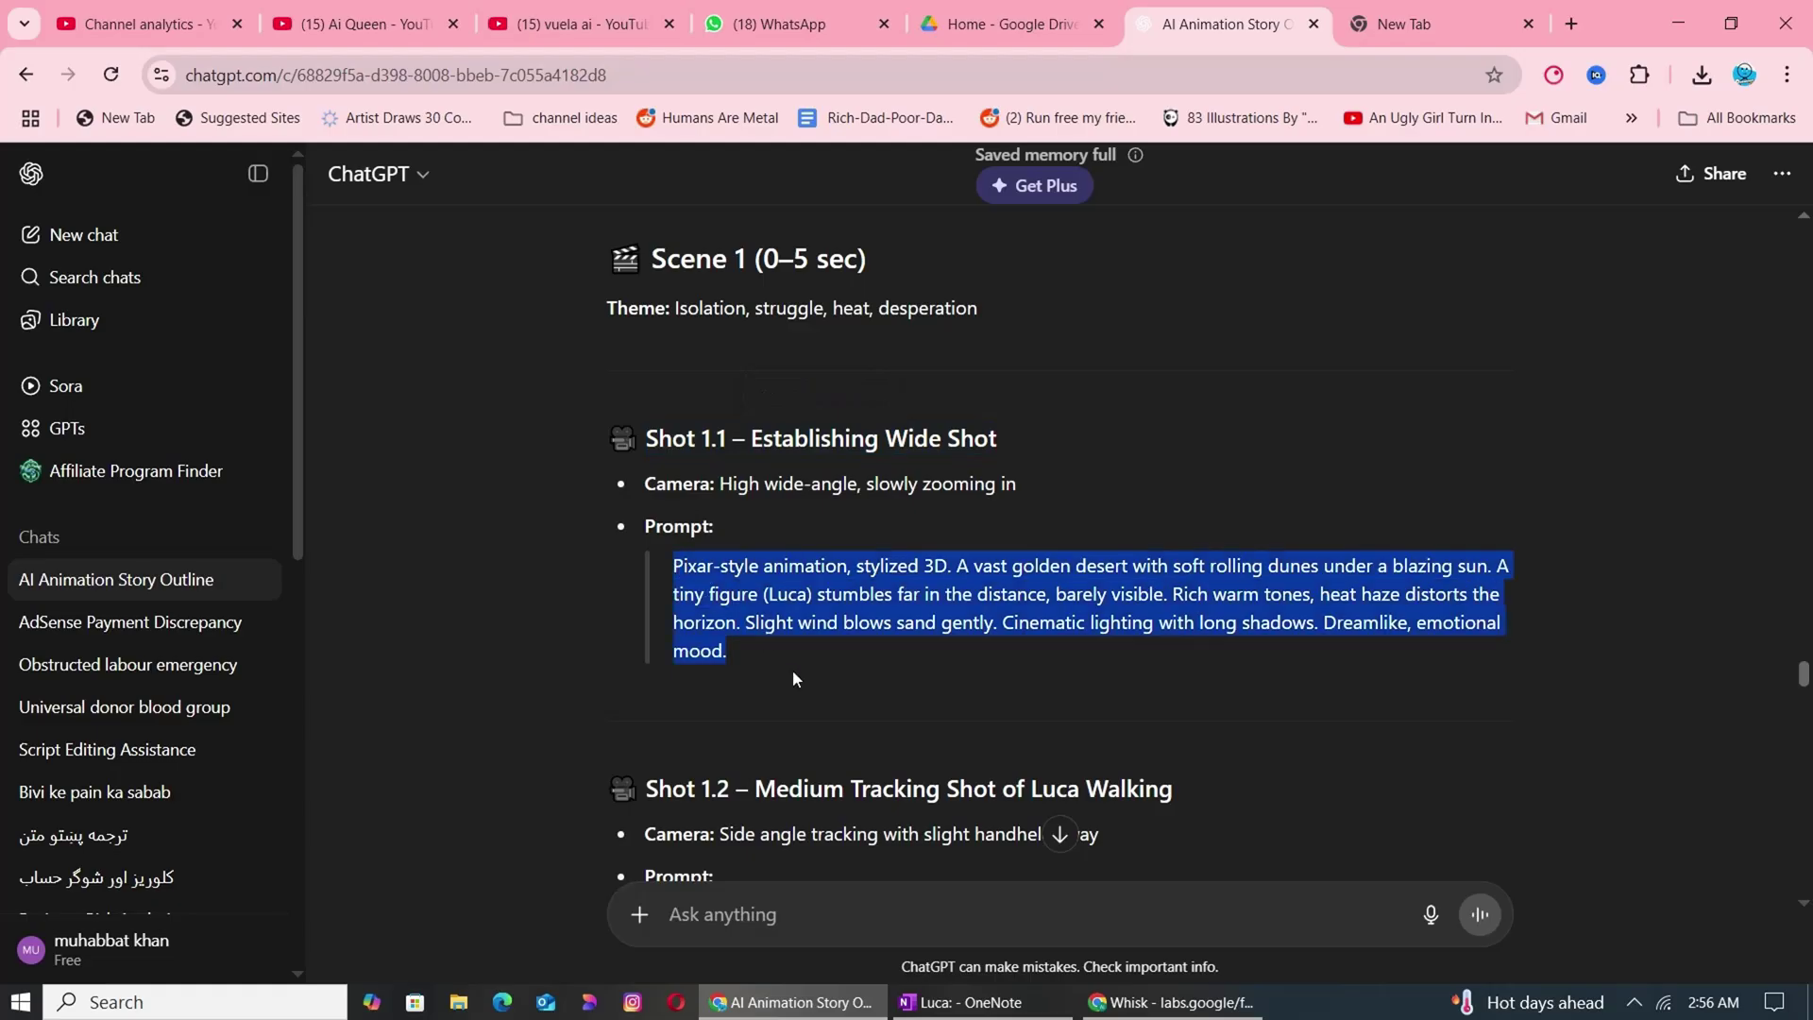
right_click(751, 592)
click(831, 628)
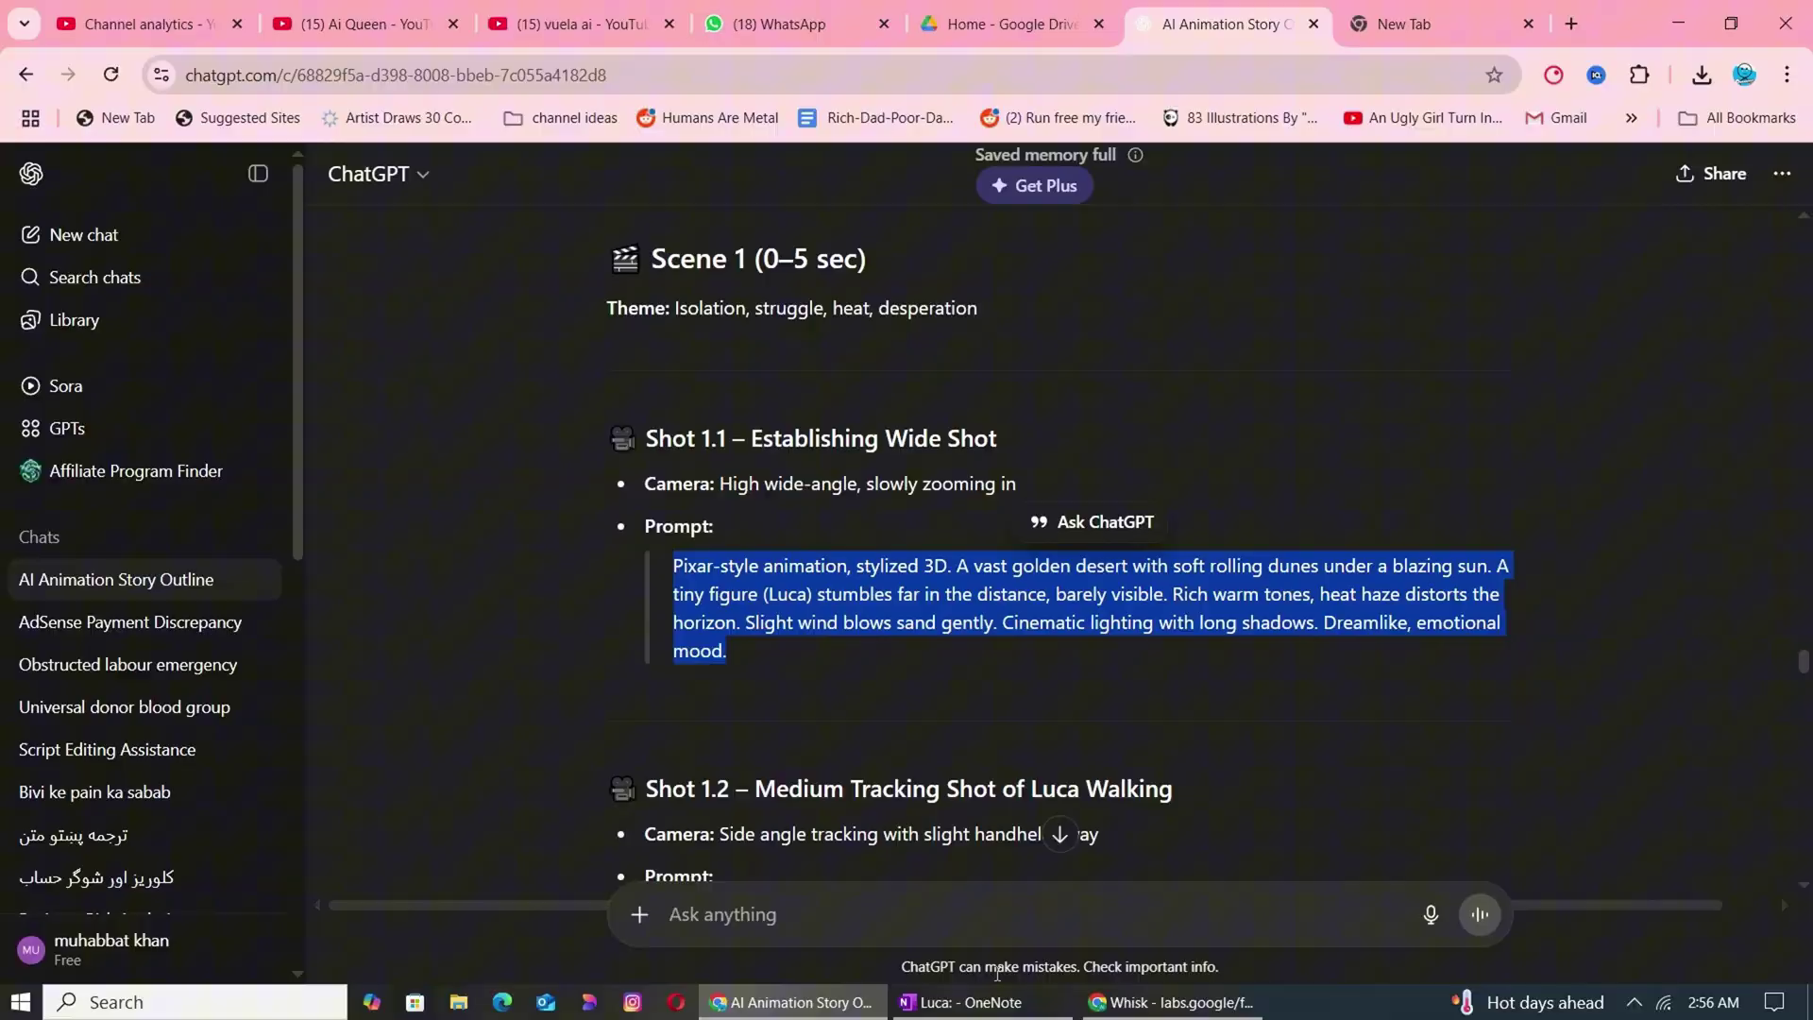
click(1171, 1002)
right_click(854, 912)
click(894, 649)
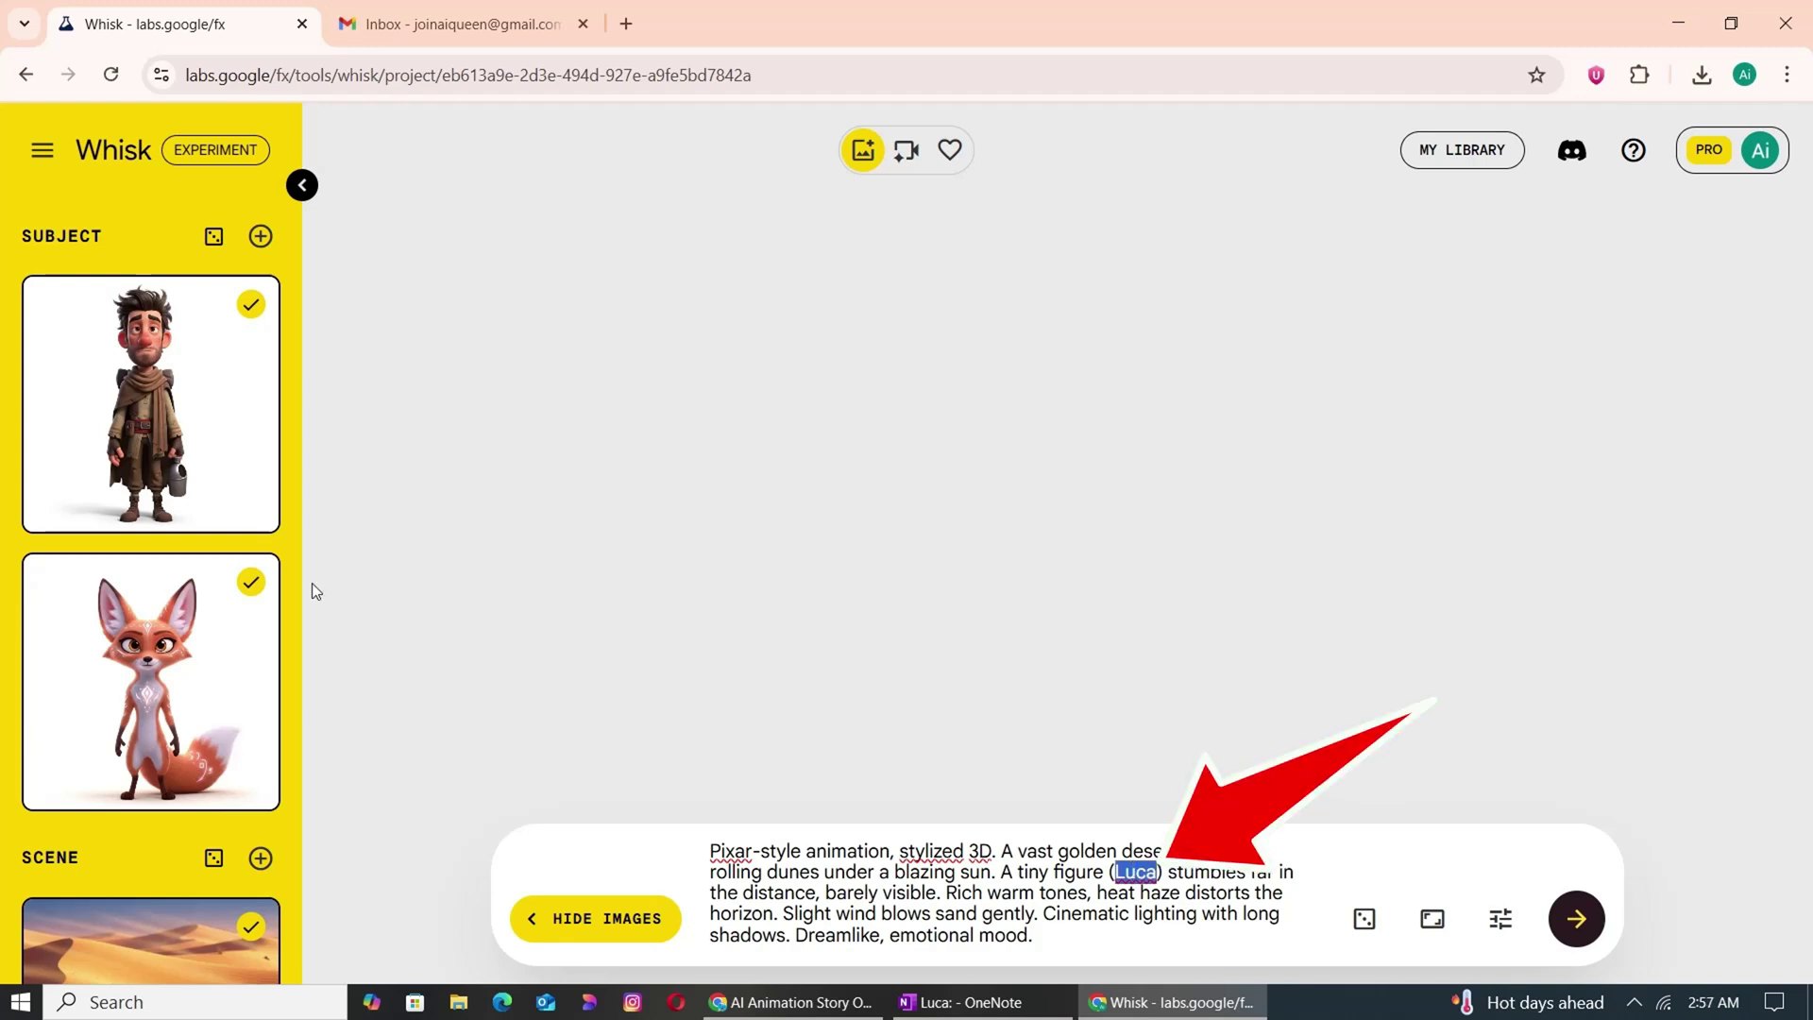
Exclude the fox subject, include the style reference, and generate the Shot 1.1 images.
click(250, 583)
scroll(217, 633, down, 3)
scroll(250, 704, down, 3)
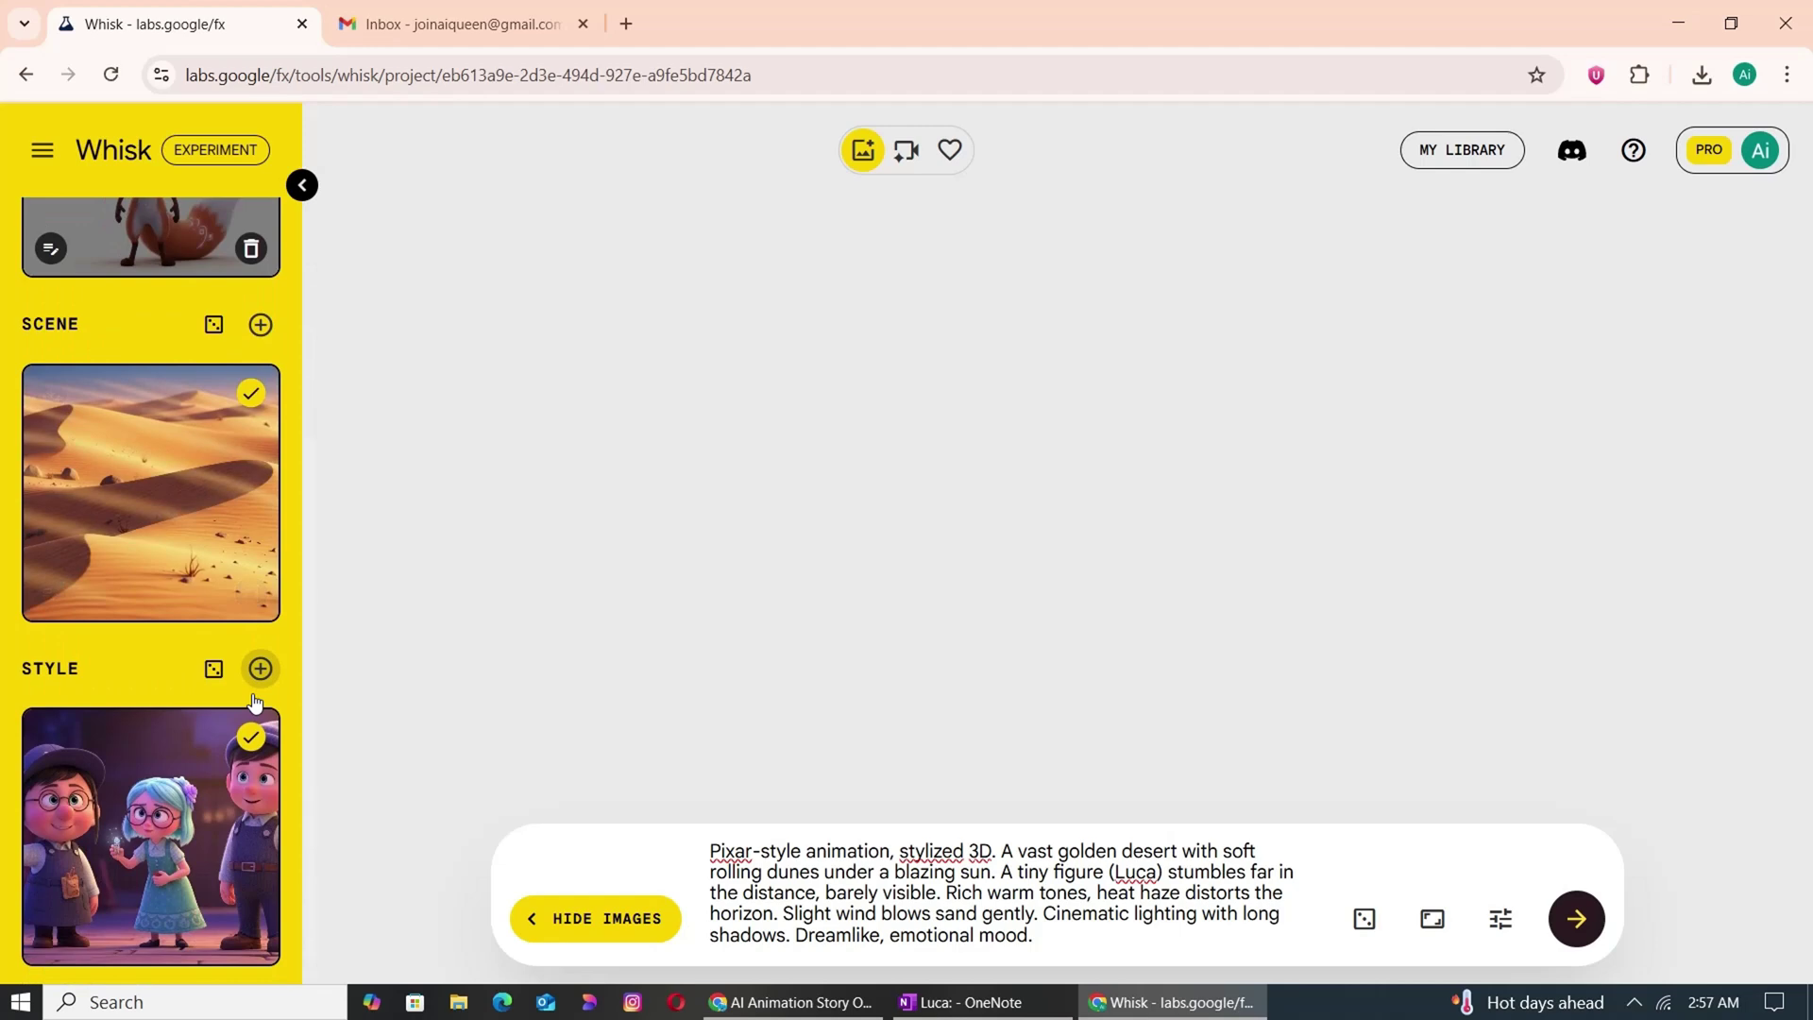
click(251, 737)
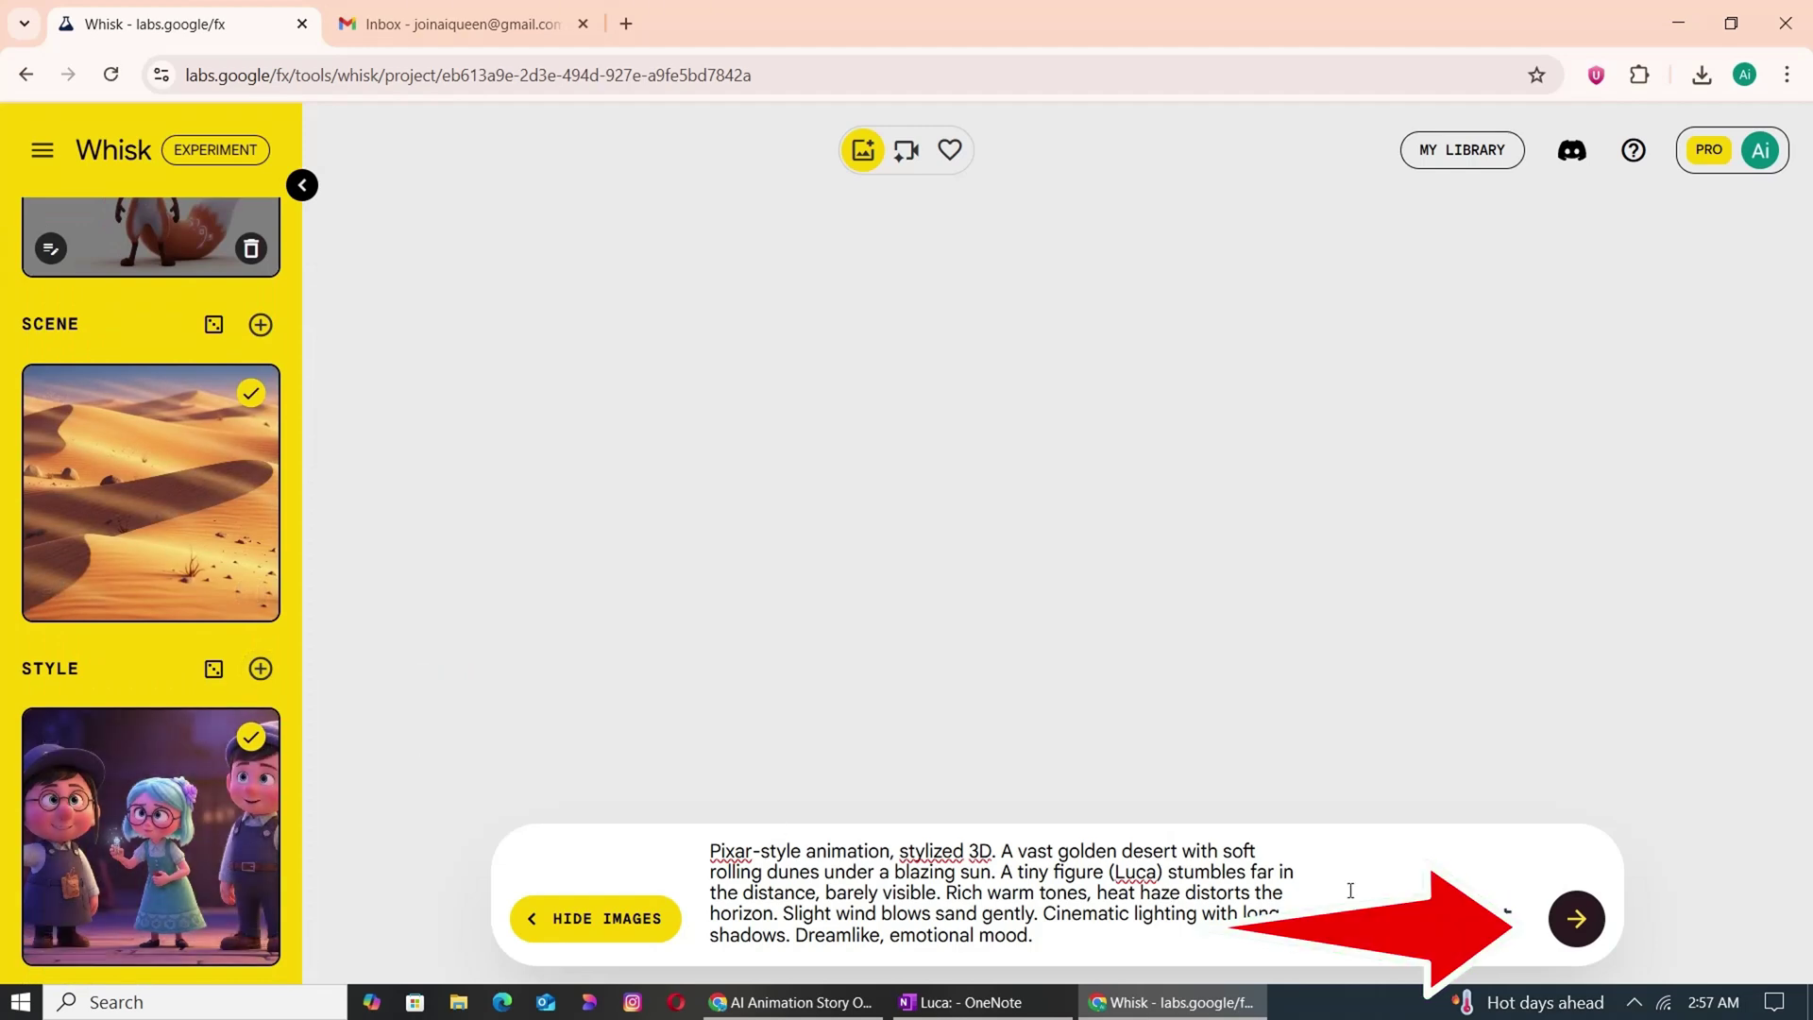
click(1589, 932)
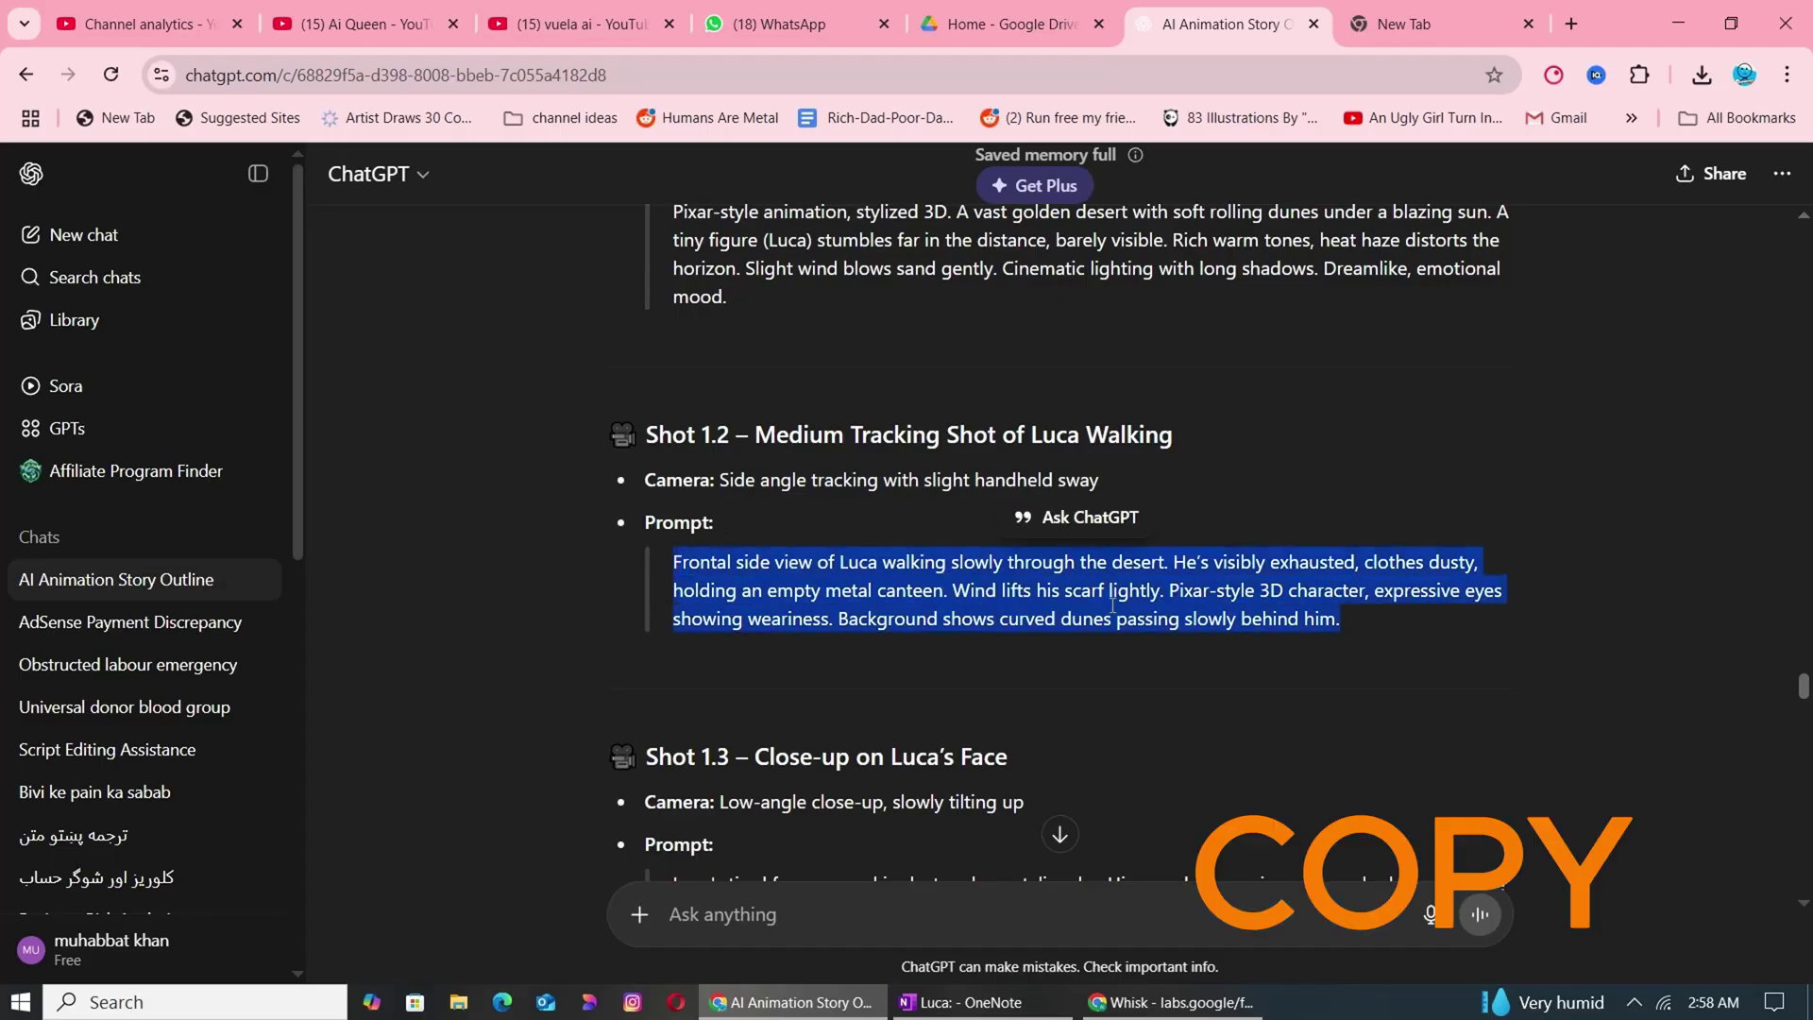
Replace the prompt with Shot 1.2, generate Luca walking shots, then re-include the fox subject.
right_click(1113, 621)
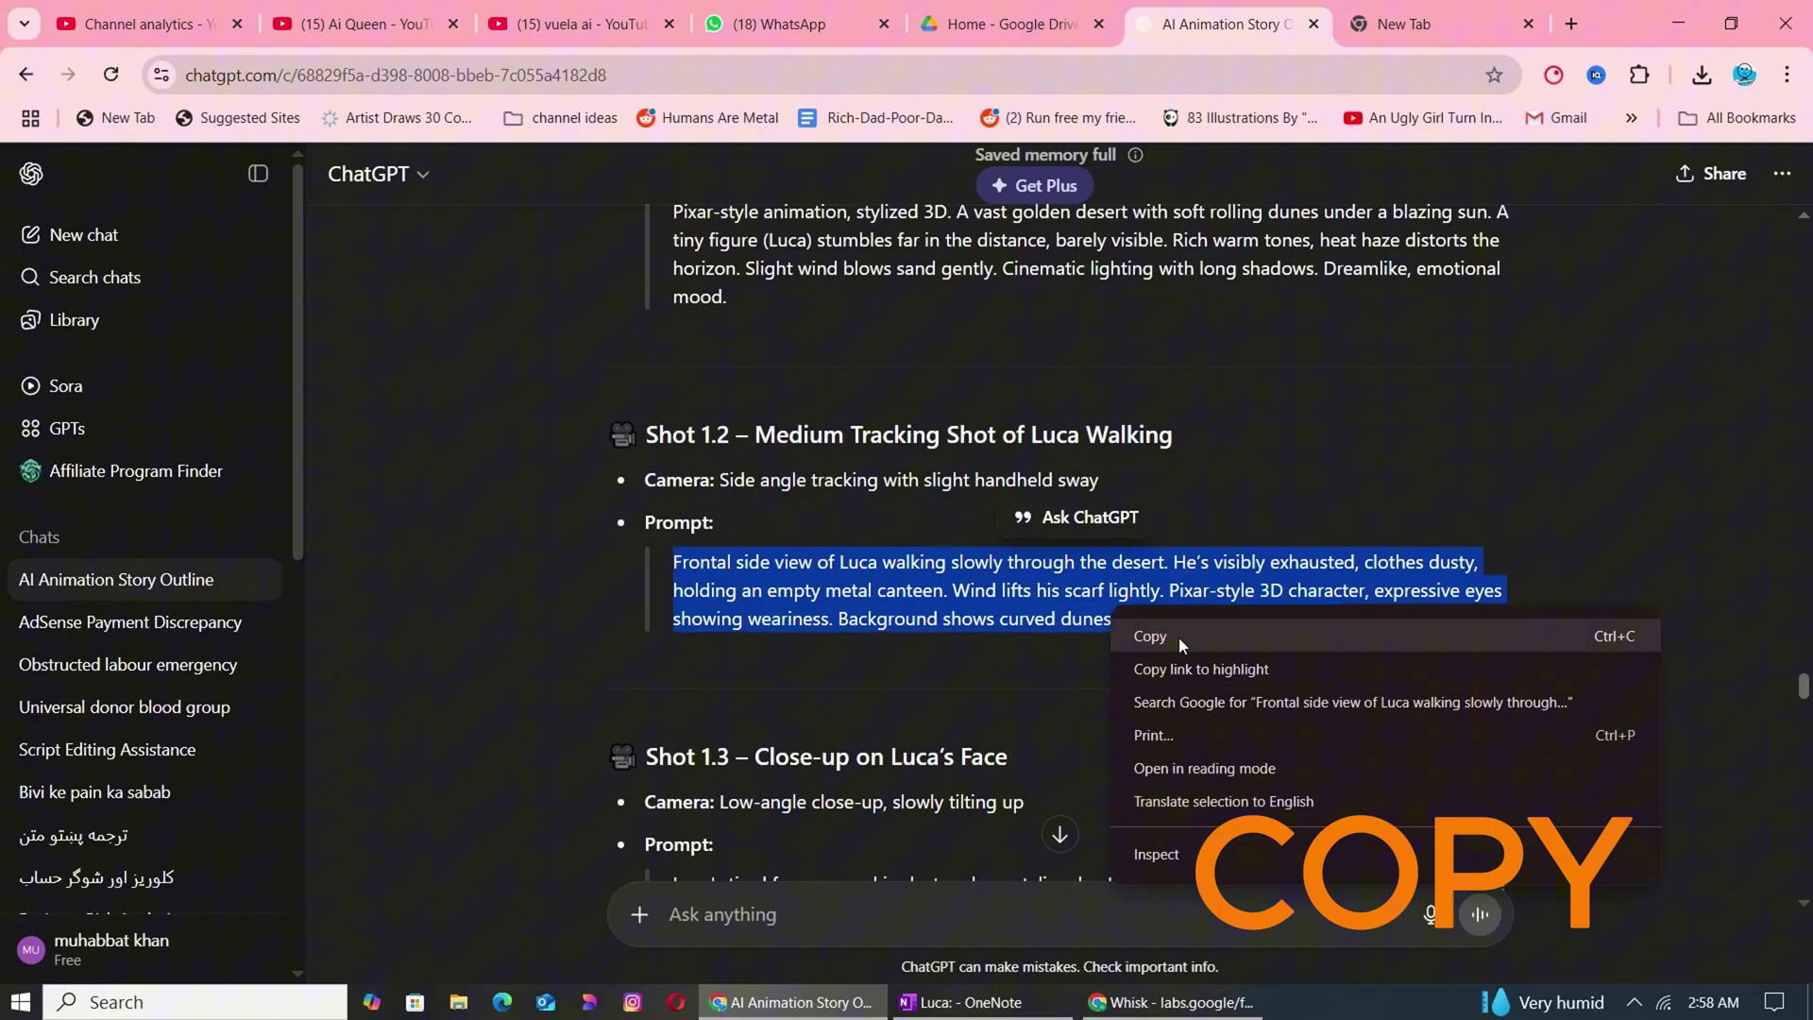
click(1180, 645)
click(1103, 1003)
key(ctrl+a)
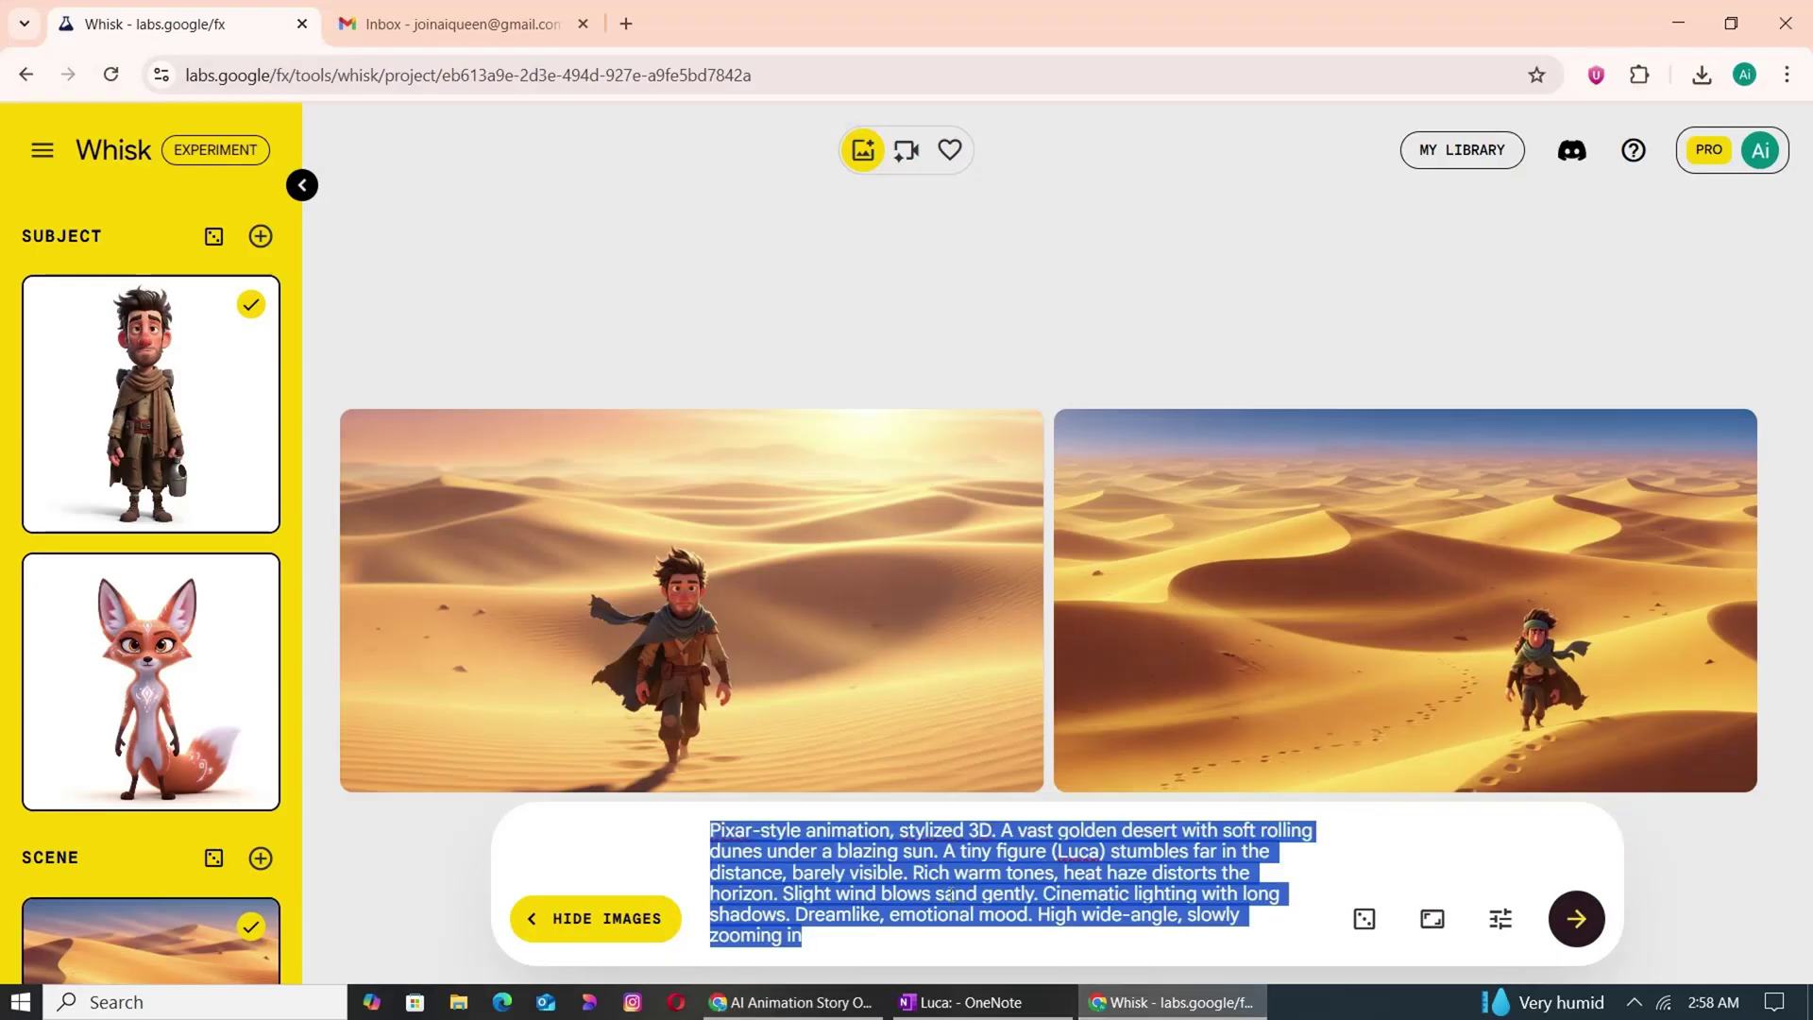
right_click(947, 893)
click(1029, 508)
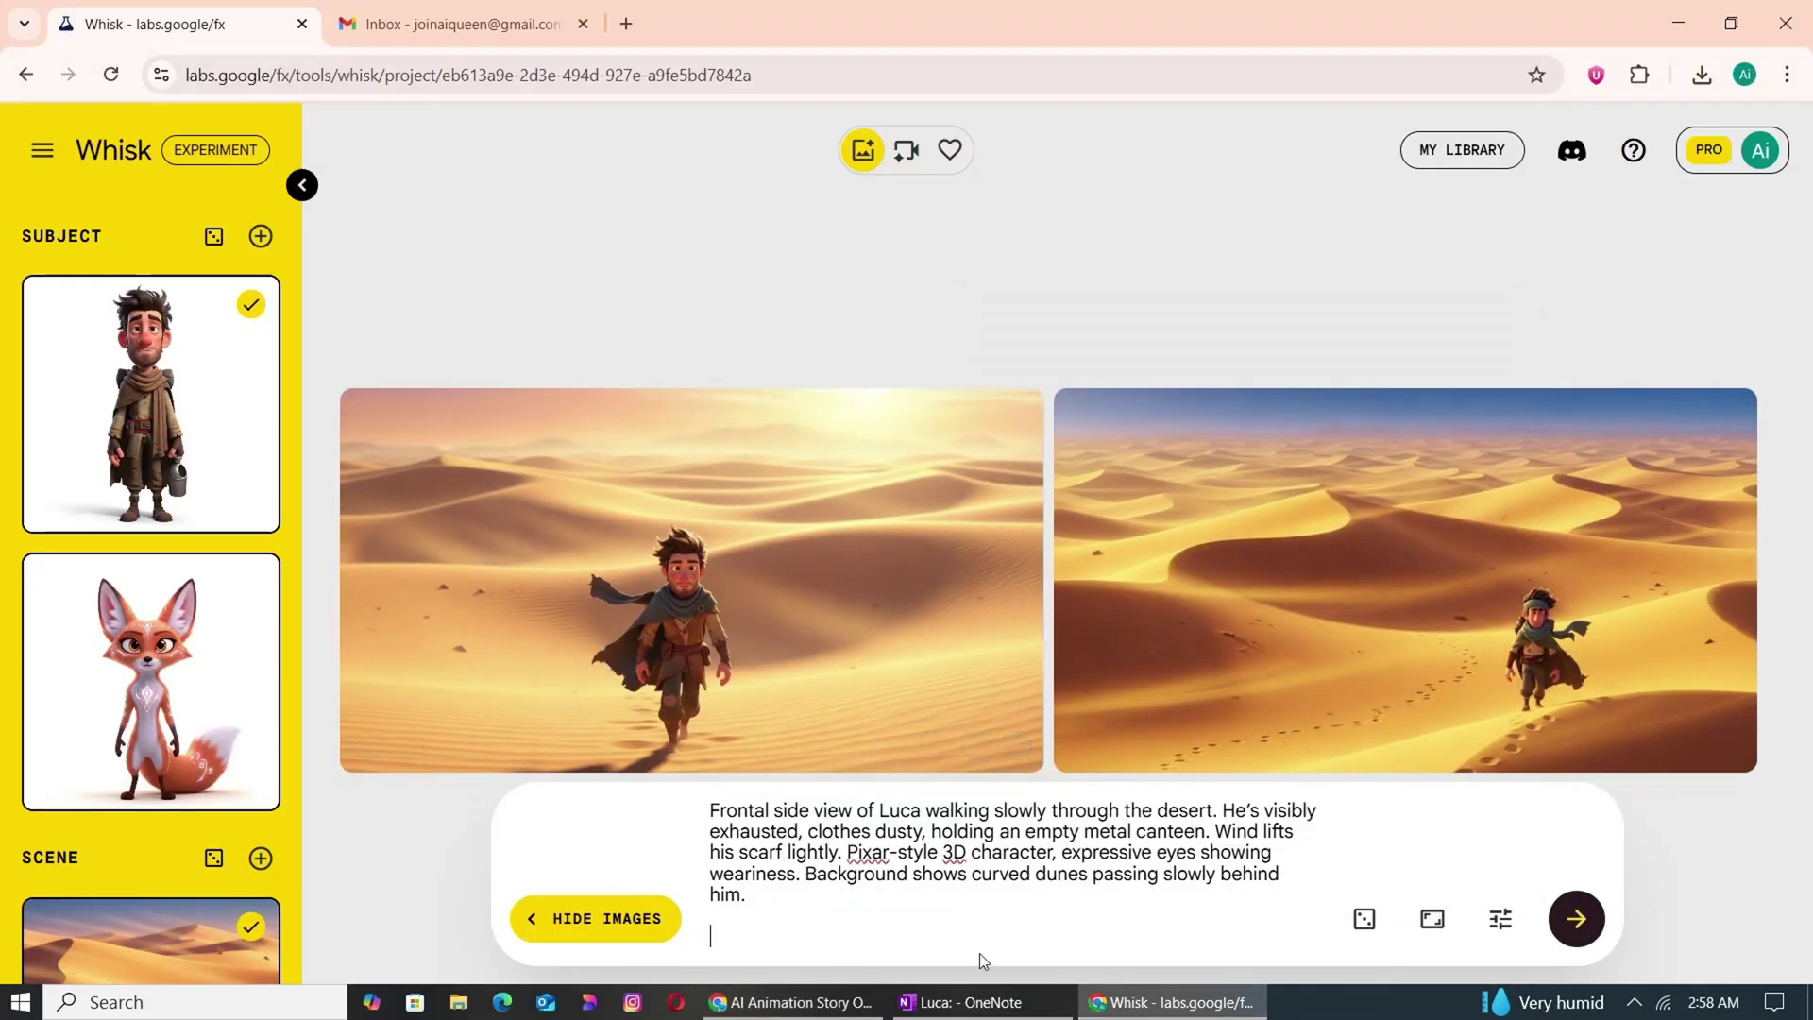
click(1574, 922)
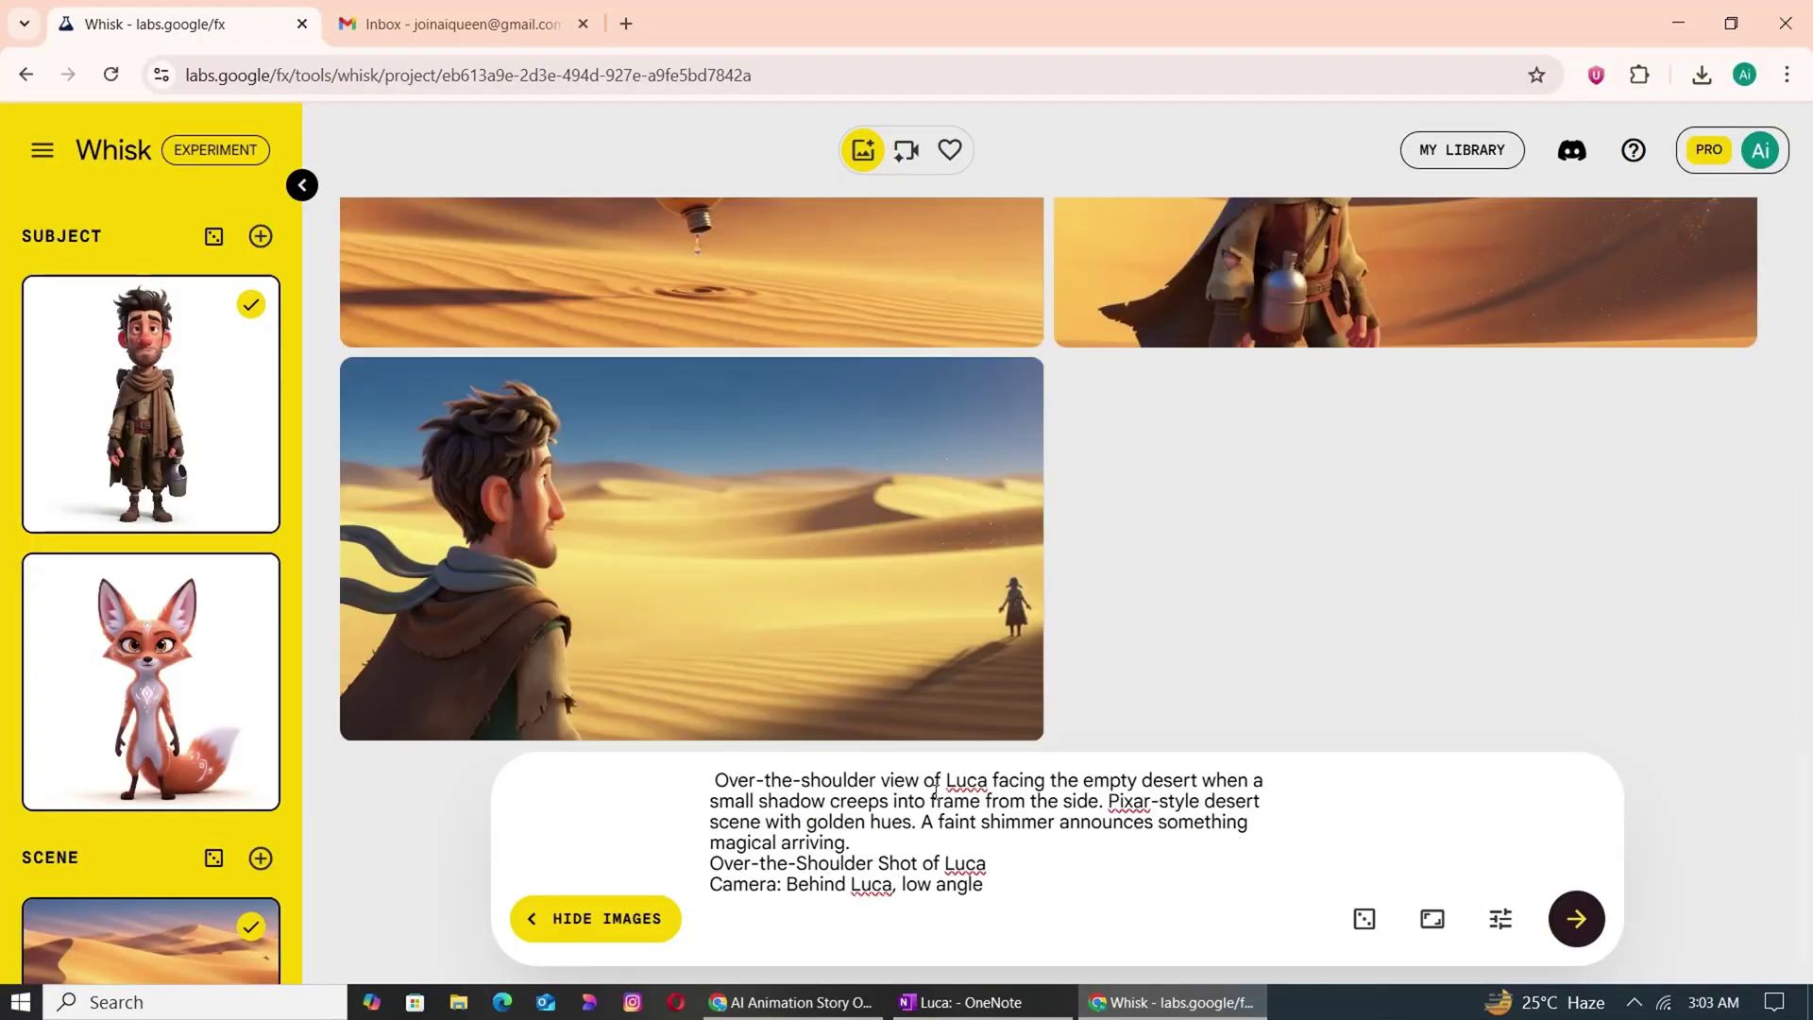
click(250, 582)
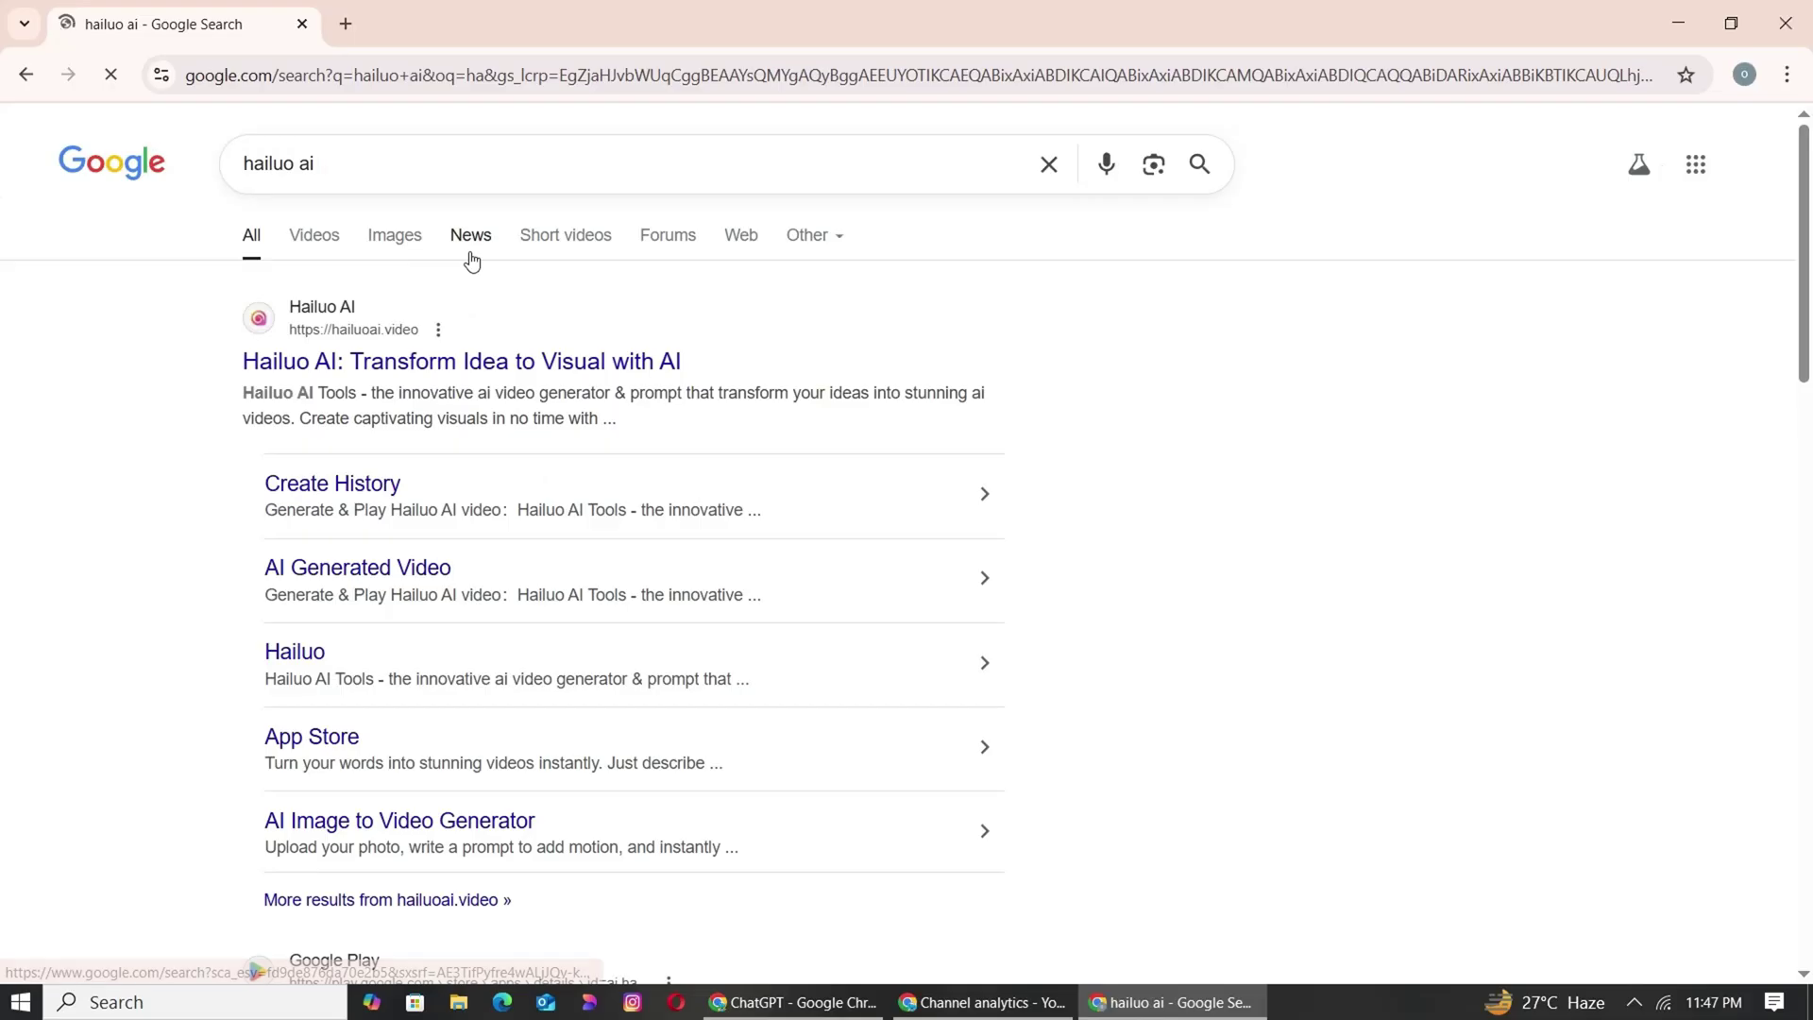
Open the Hailuo AI result in a new tab, close the Google search tab, and scroll the site.
middle_click(421, 379)
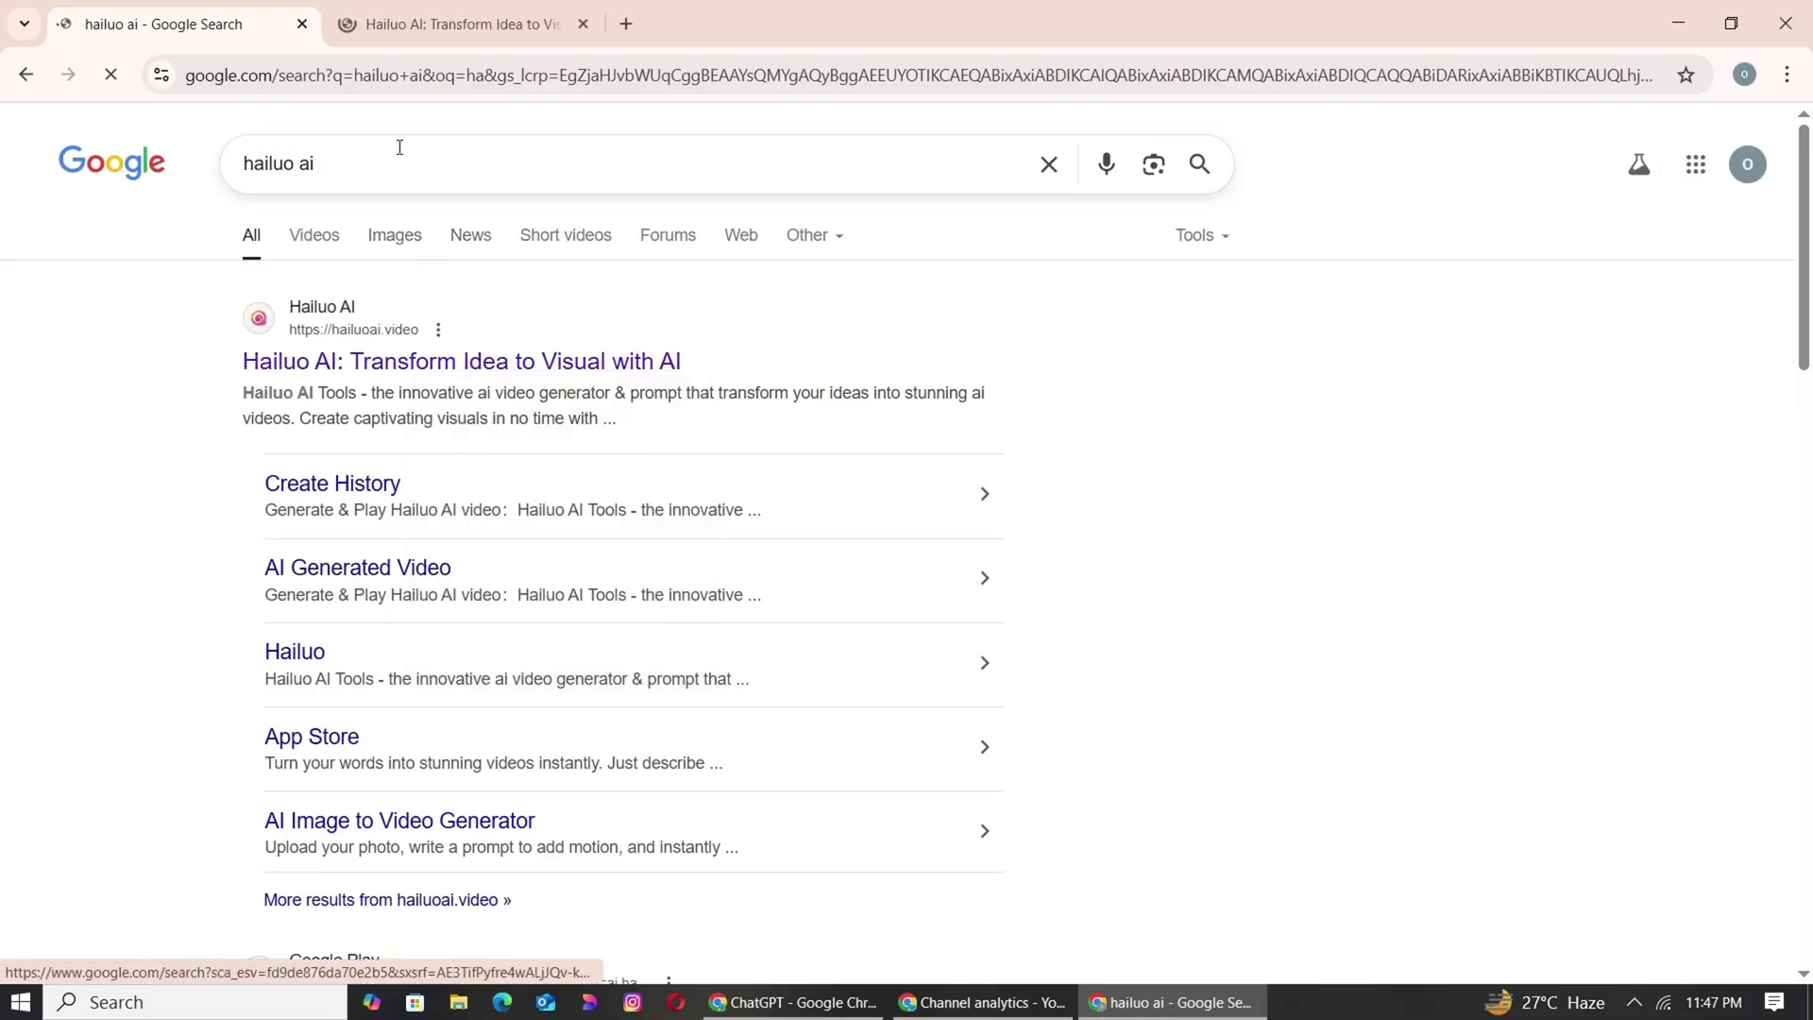
click(300, 24)
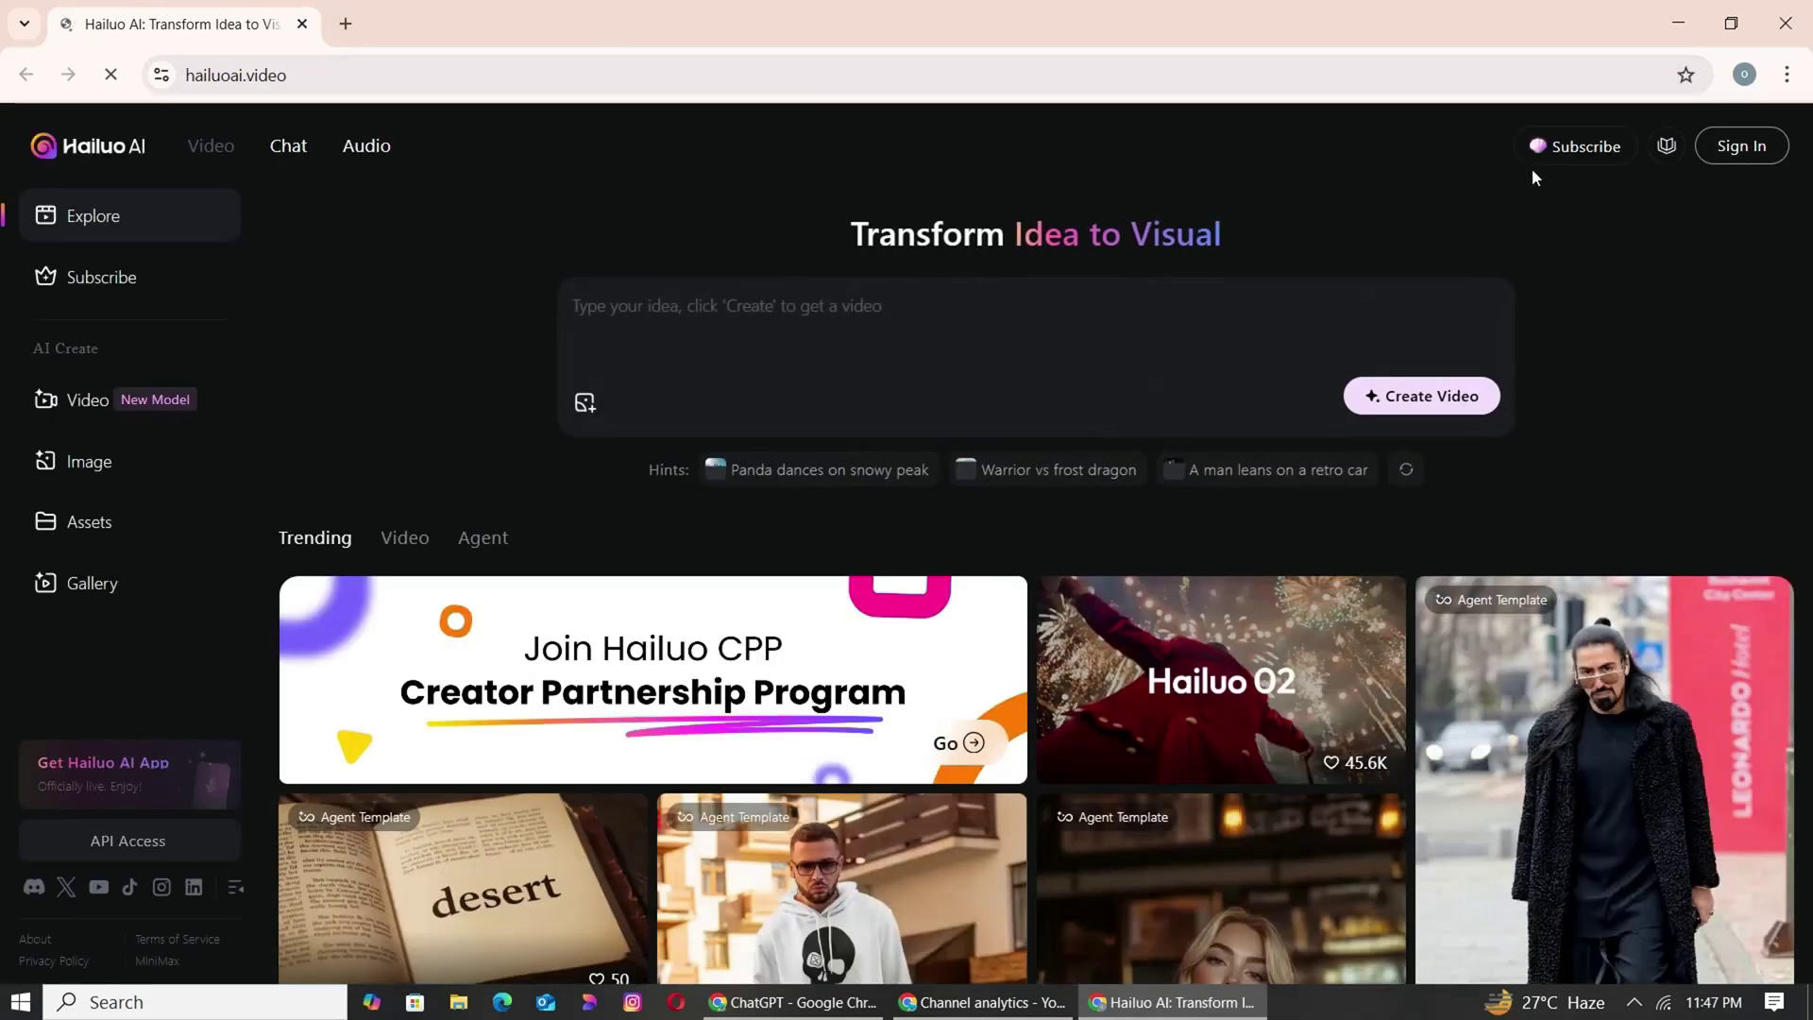
scroll(998, 580, down, 10)
scroll(996, 567, down, 3)
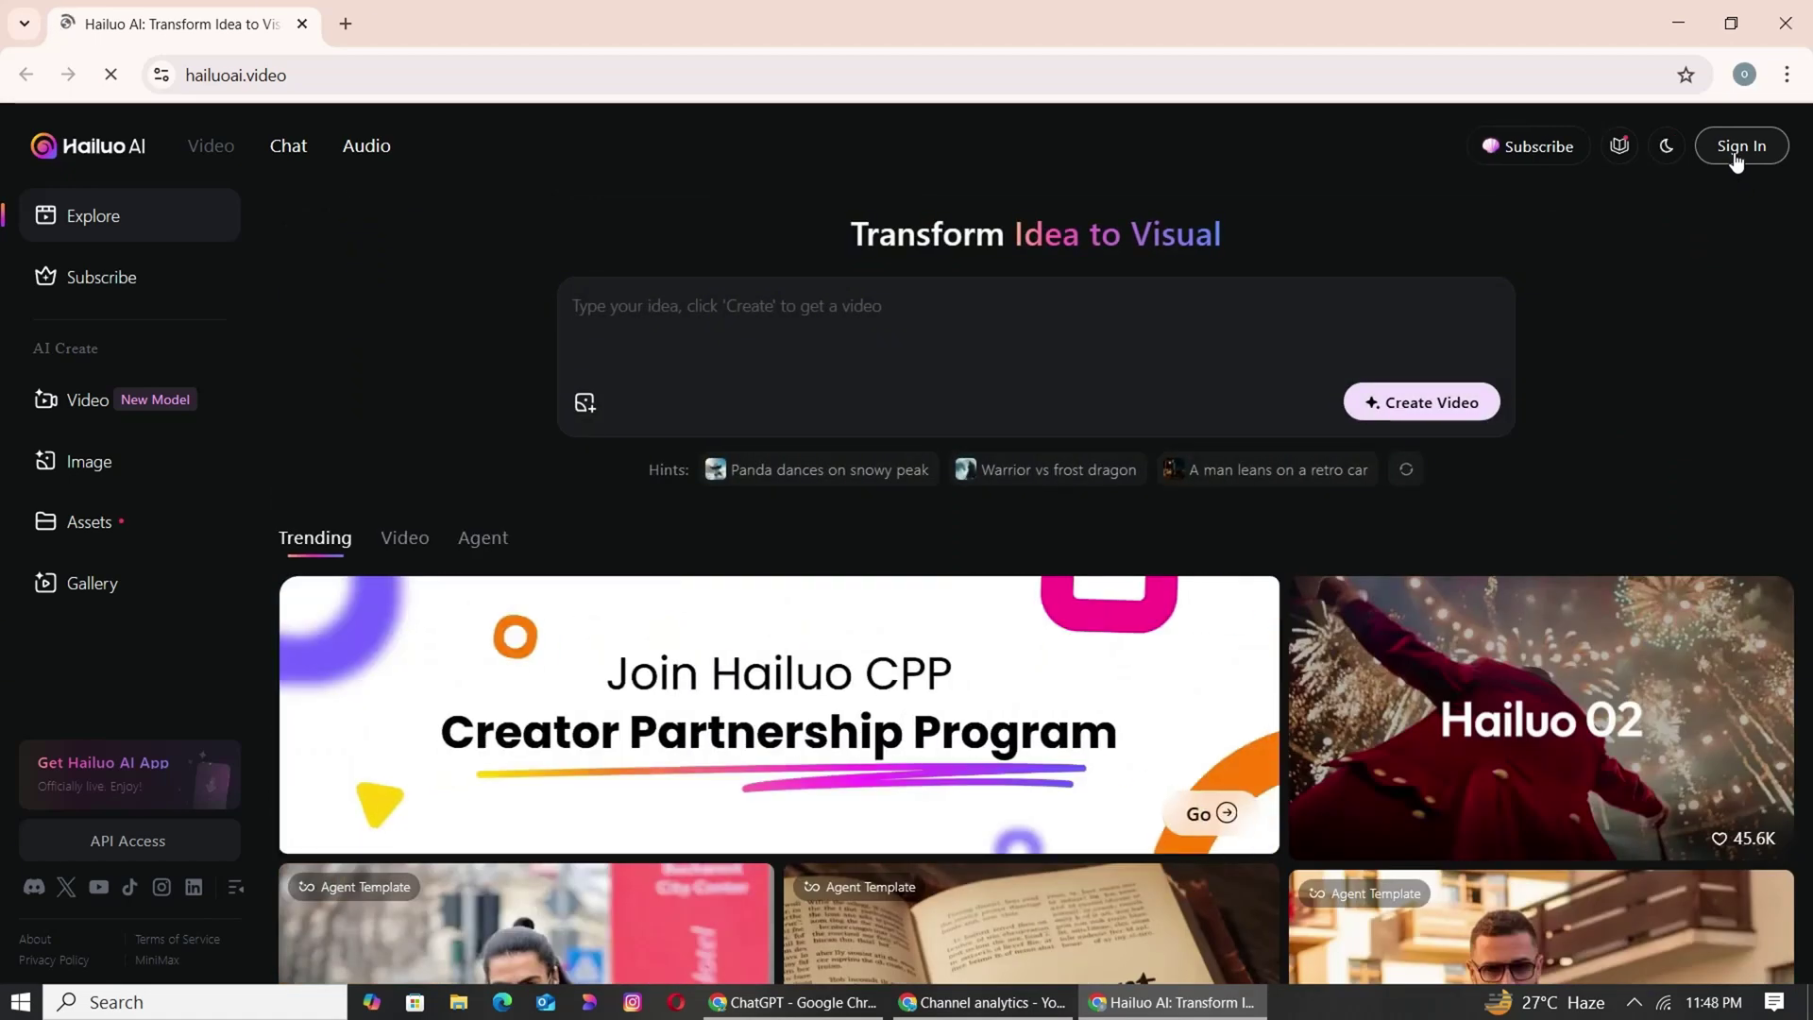
Sign in to Hailuo AI with a Google account.
click(1737, 154)
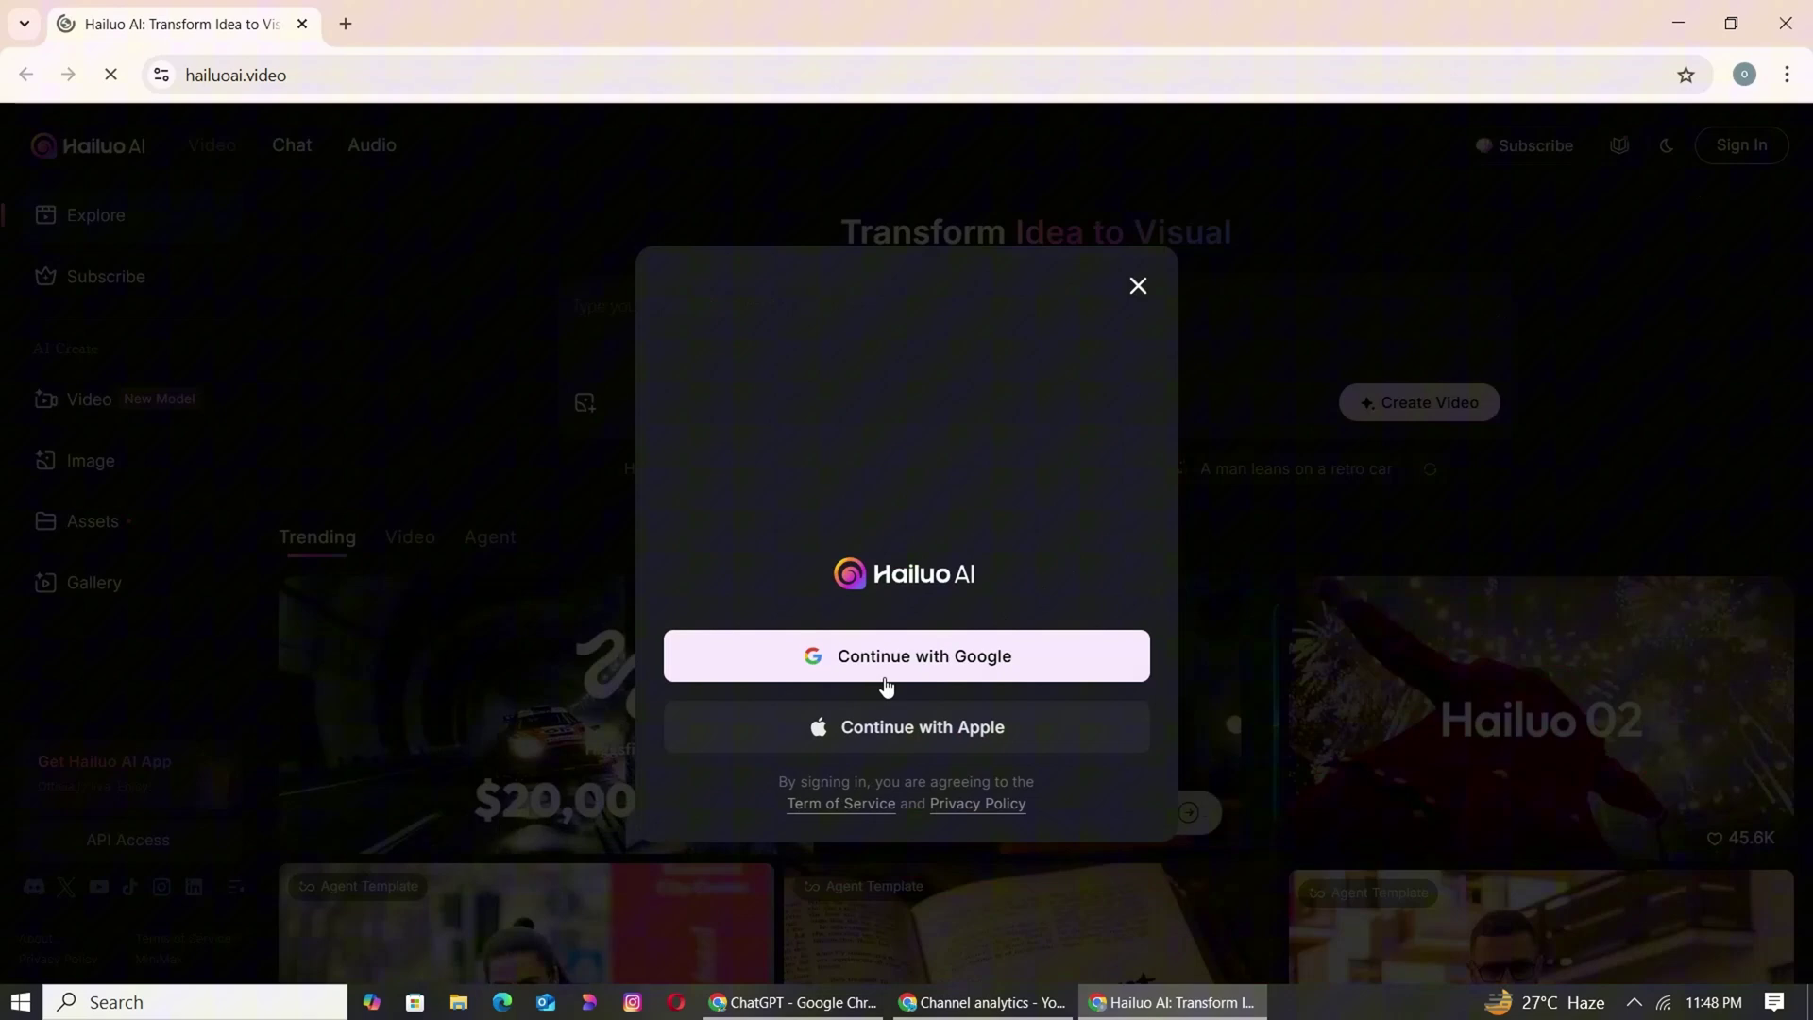
click(879, 667)
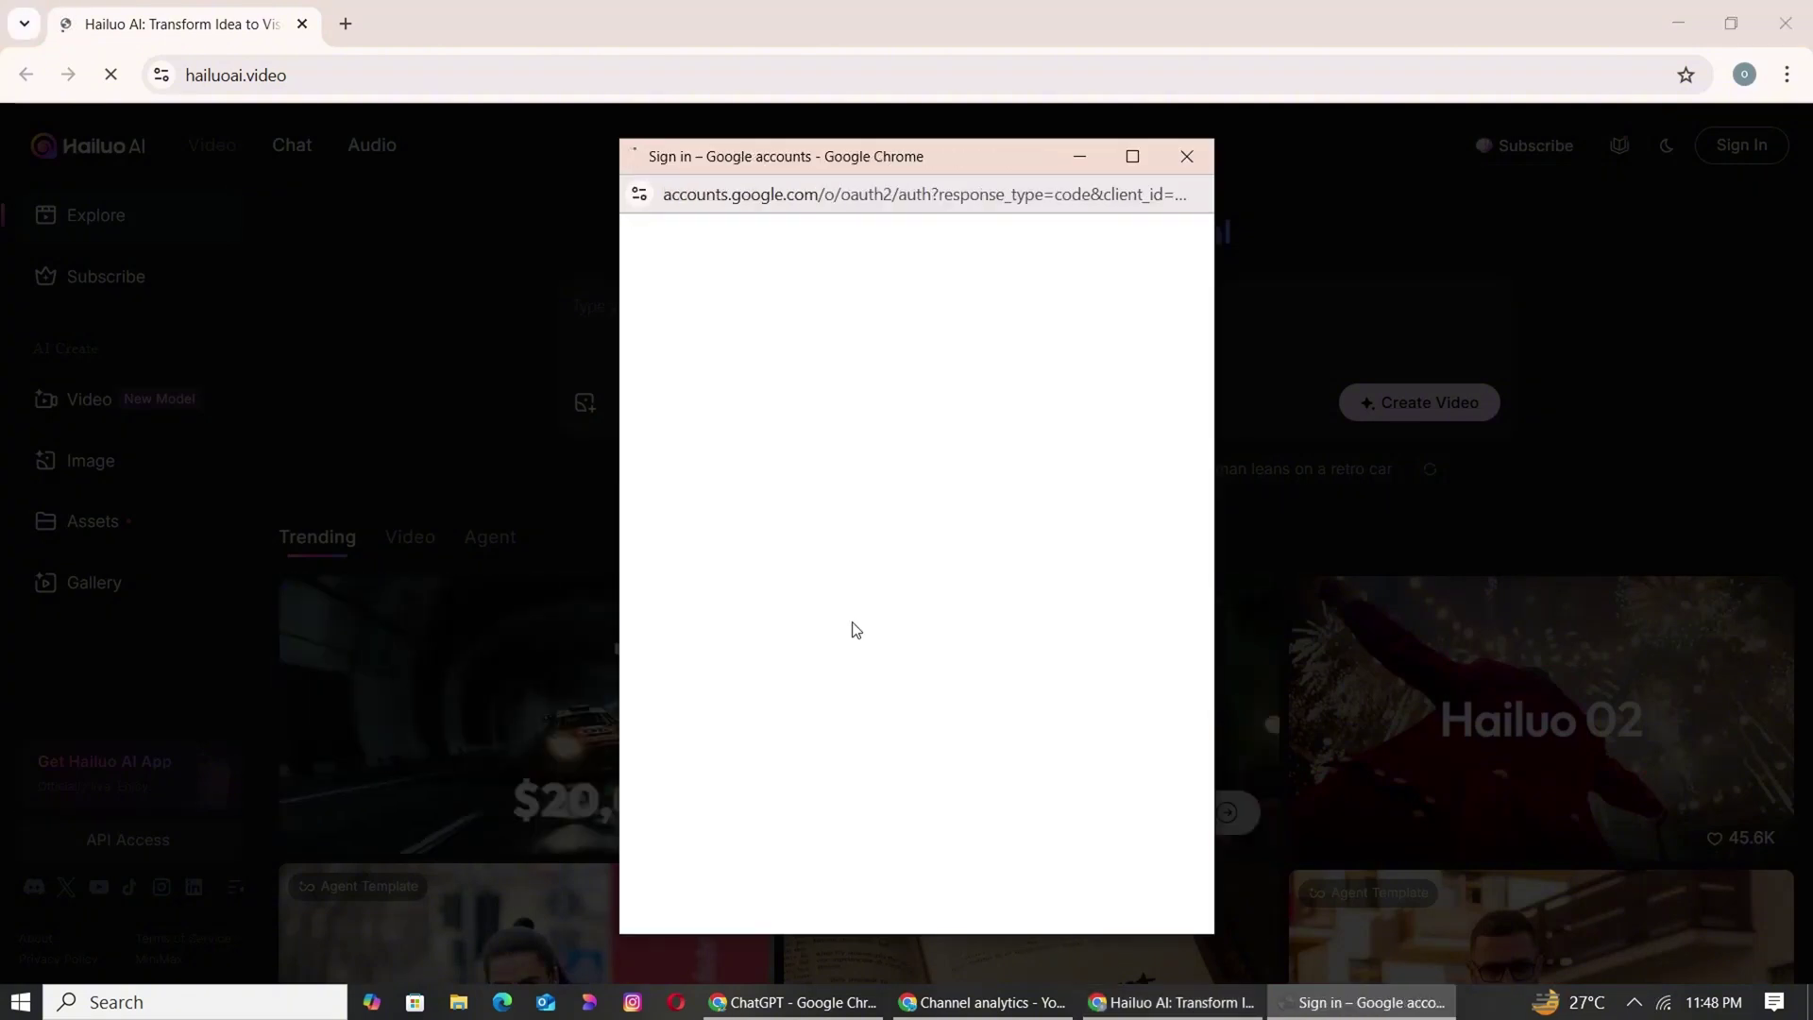
click(907, 497)
scroll(938, 547, down, 2)
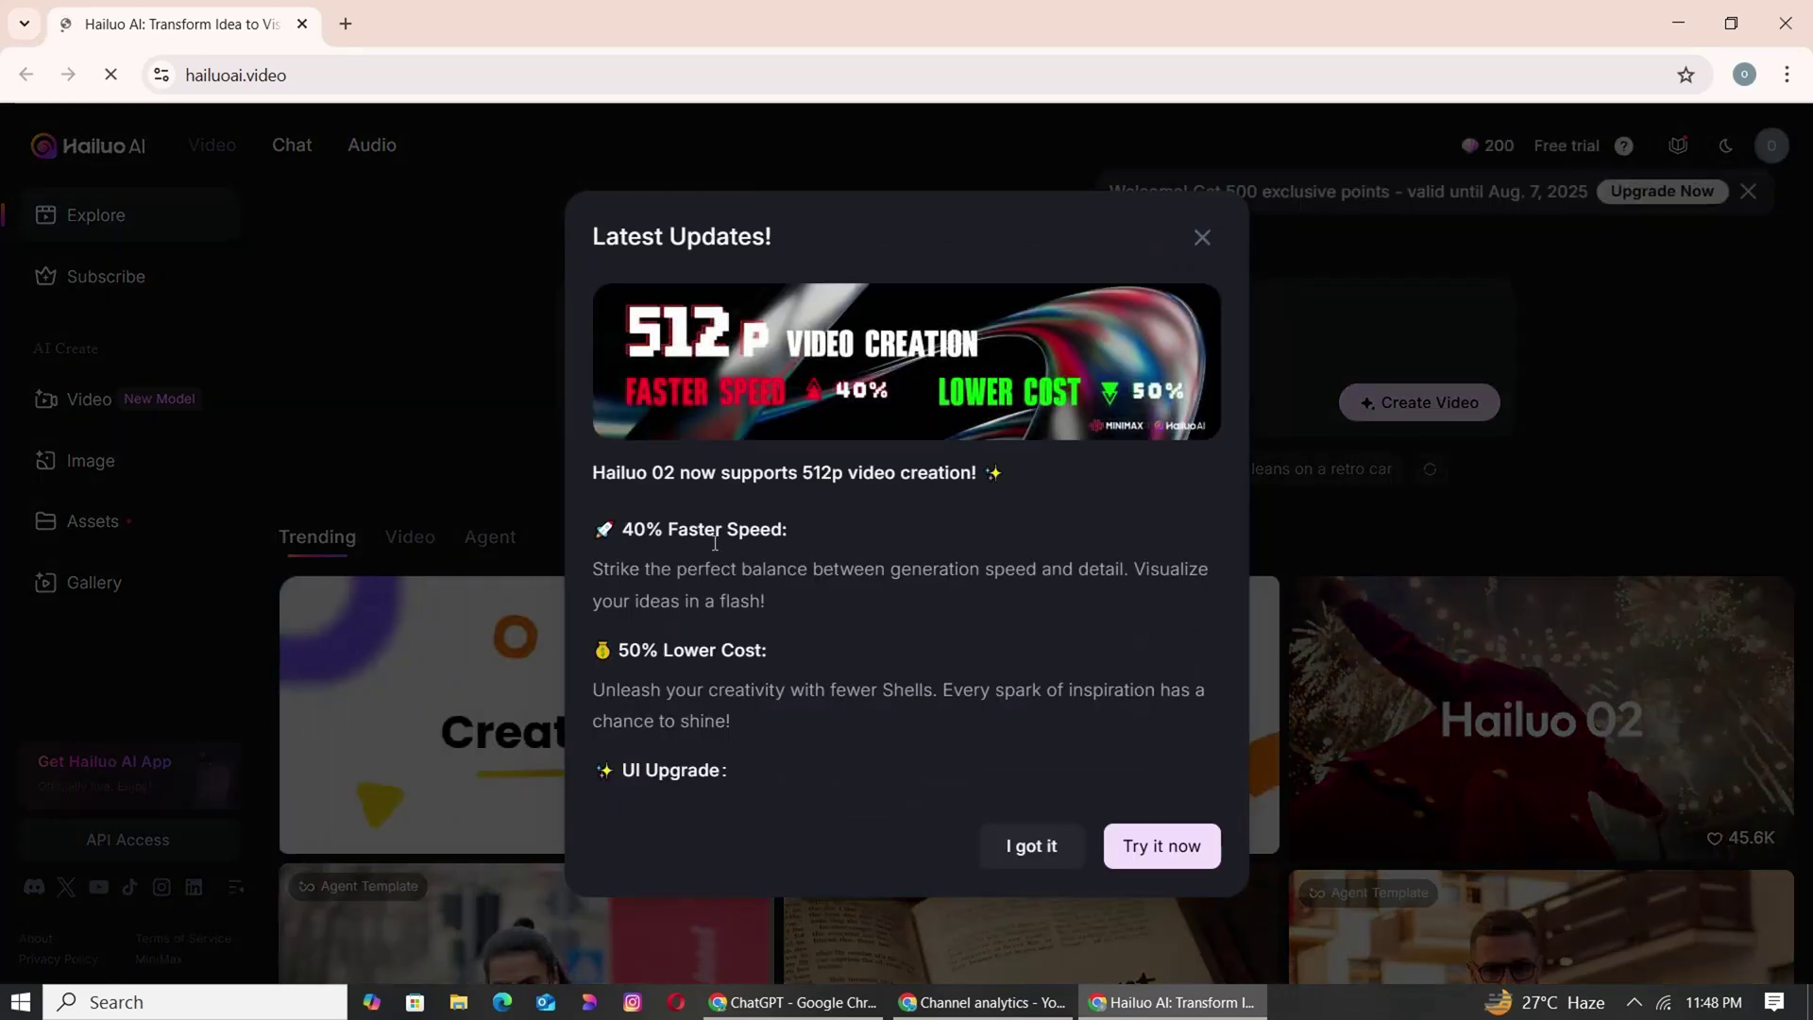
Dismiss the Latest Updates notice, check the 200 free credits, and go to the Video page.
click(1029, 842)
click(1490, 147)
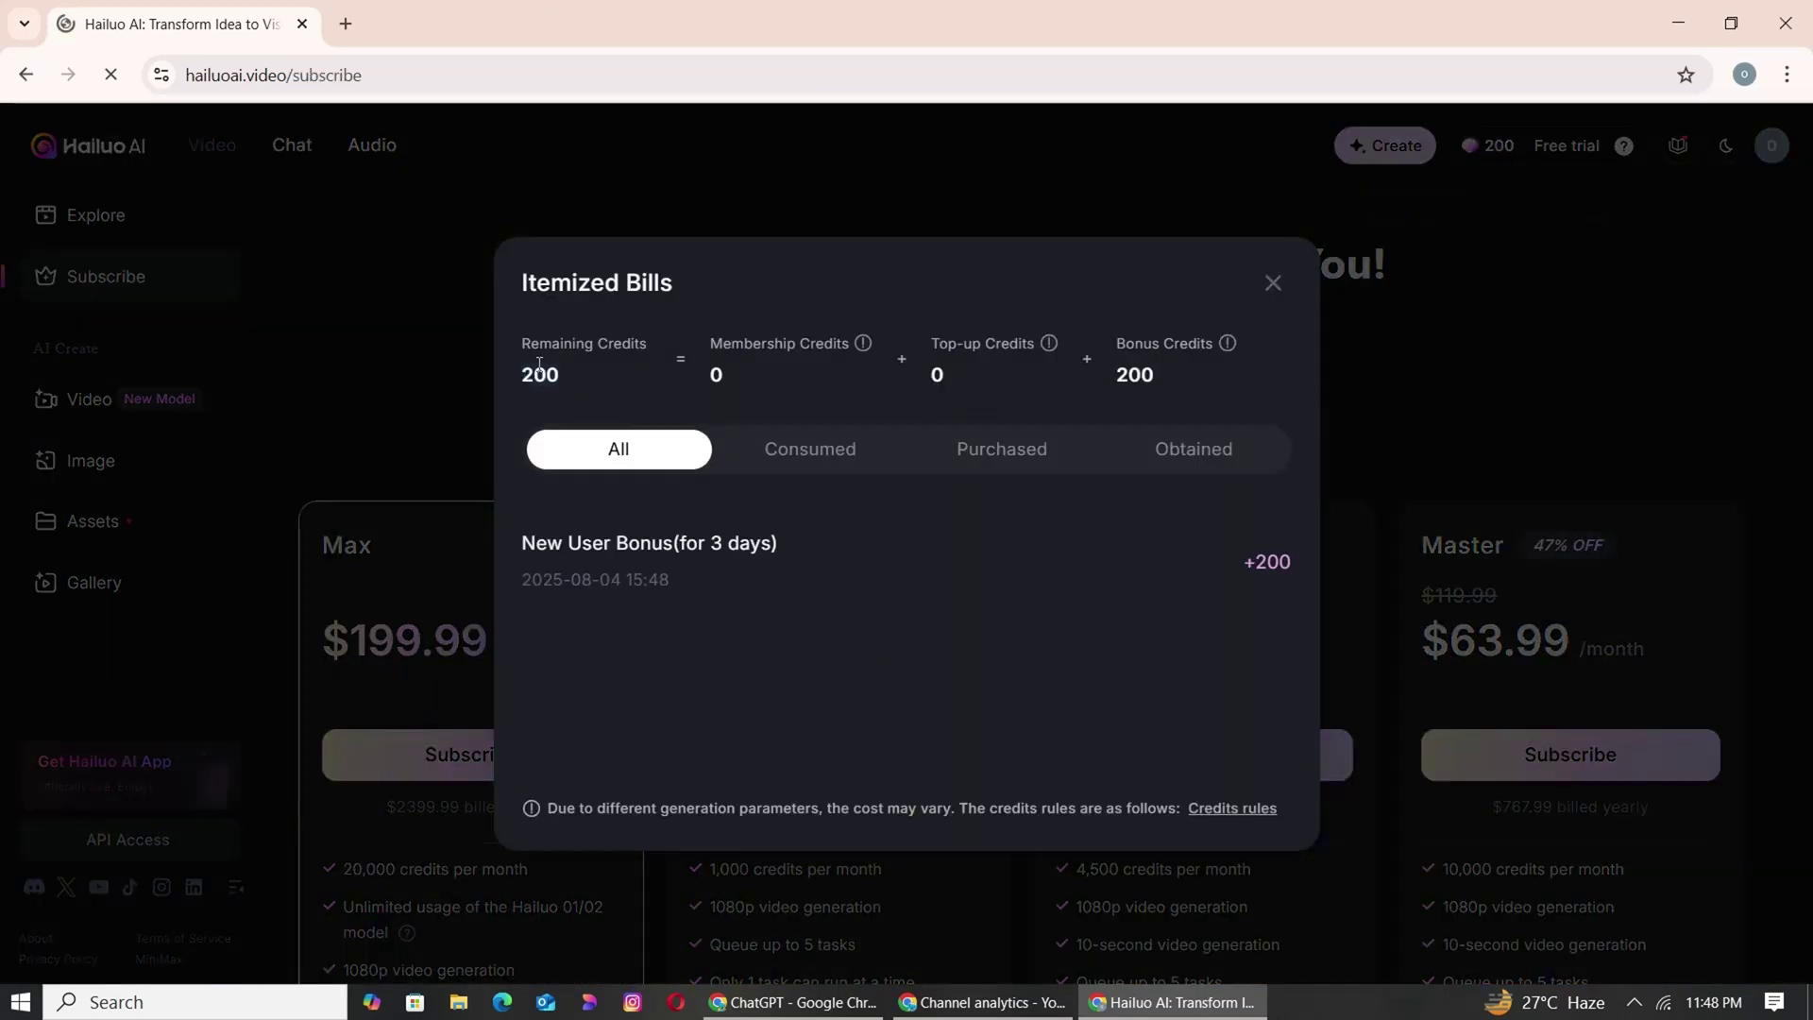
click(1273, 283)
click(83, 408)
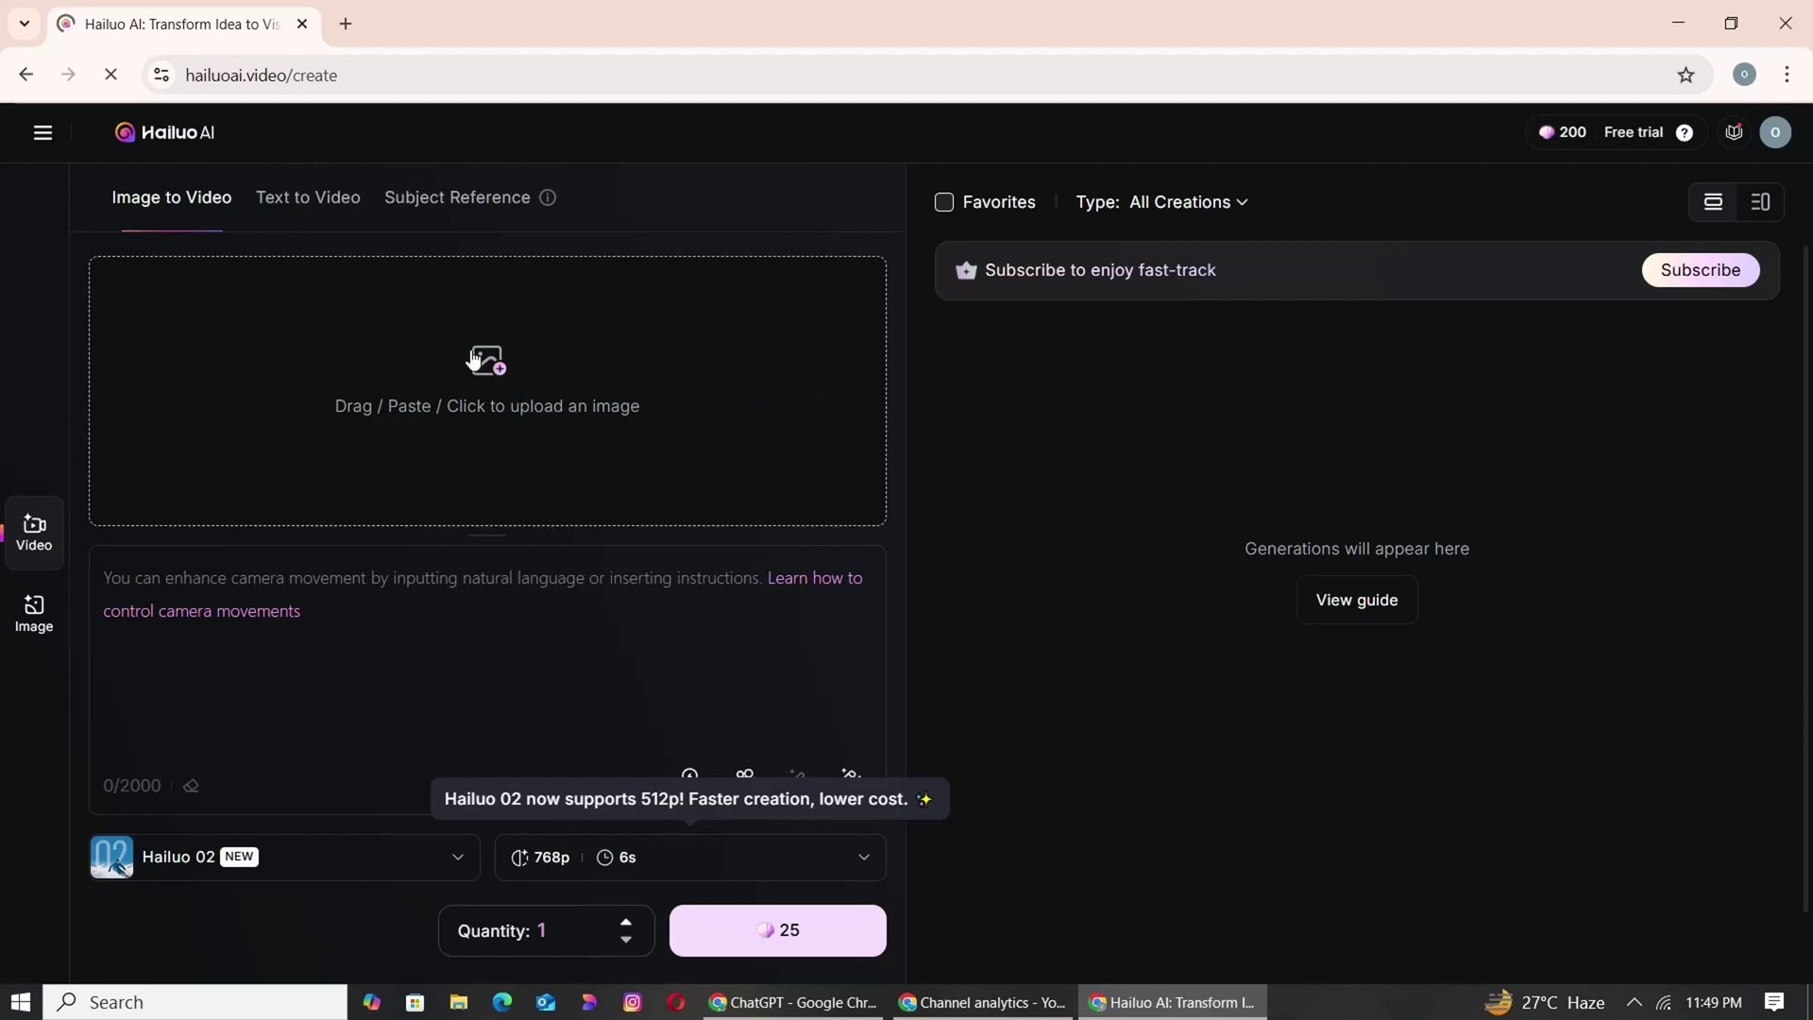
Upload the boy-walking-into-desert image and write the 'slowy dolly out' motion prompt.
click(507, 380)
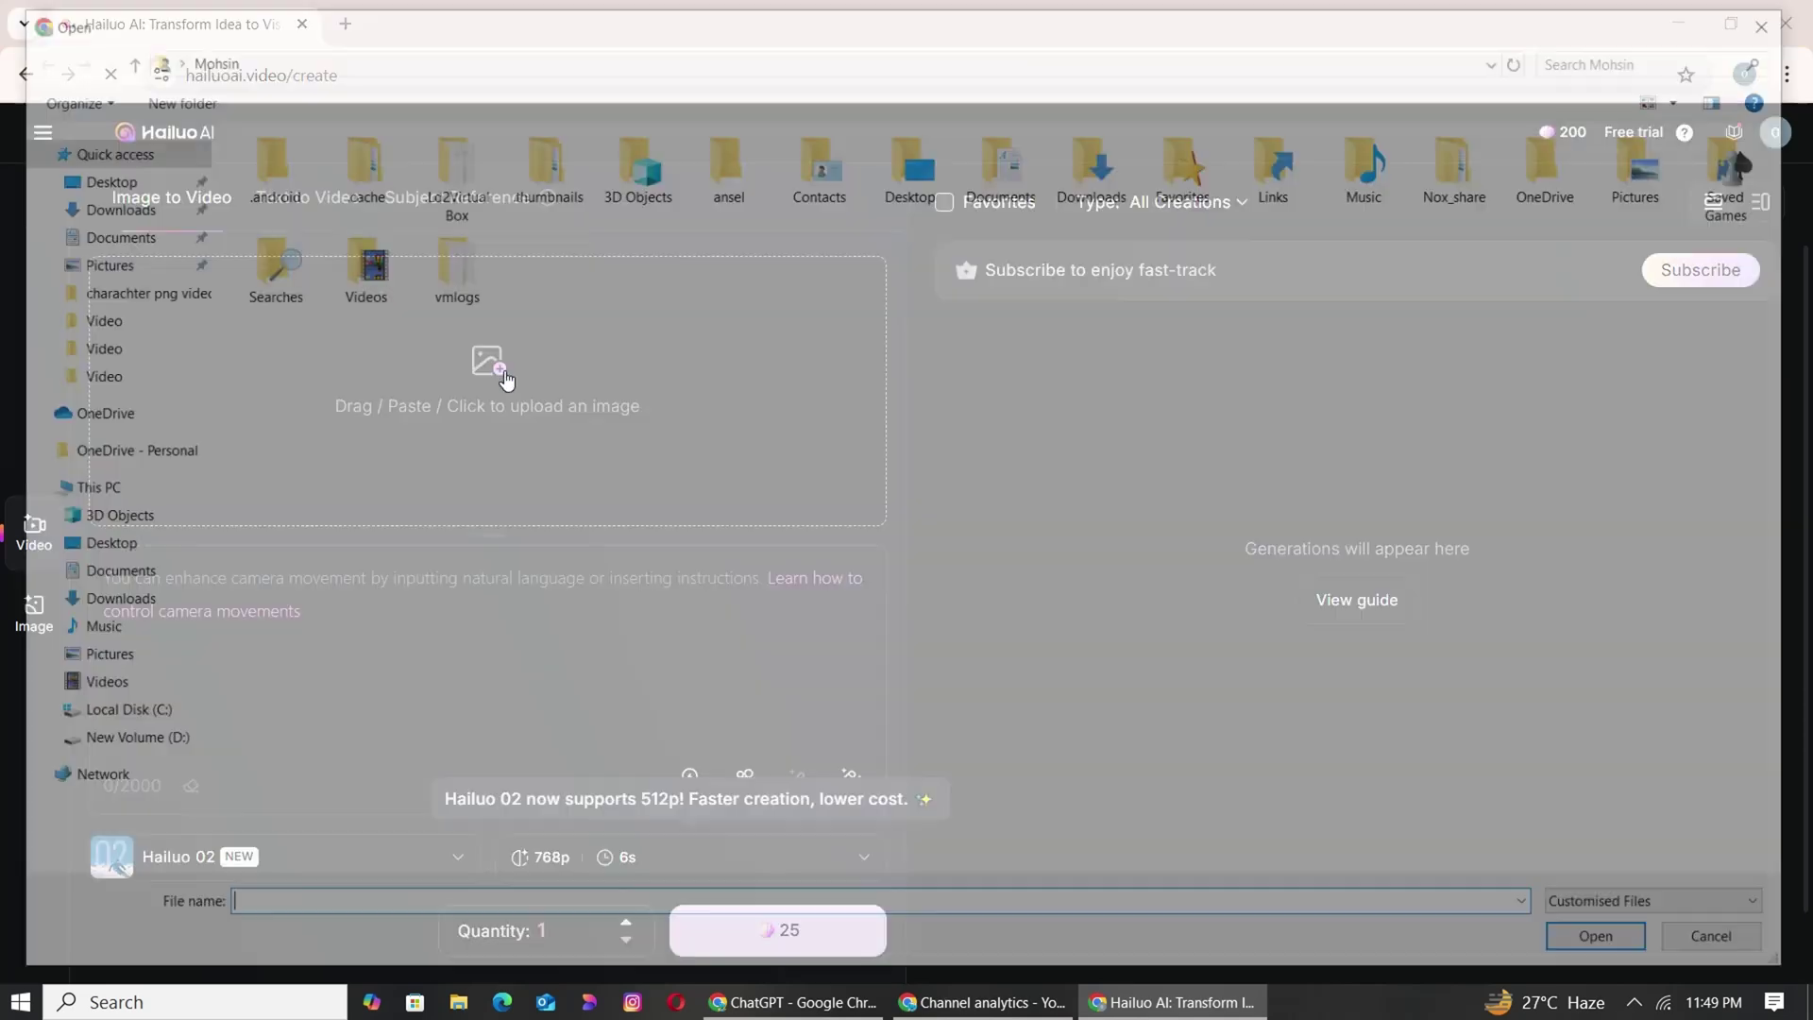
double_click(393, 702)
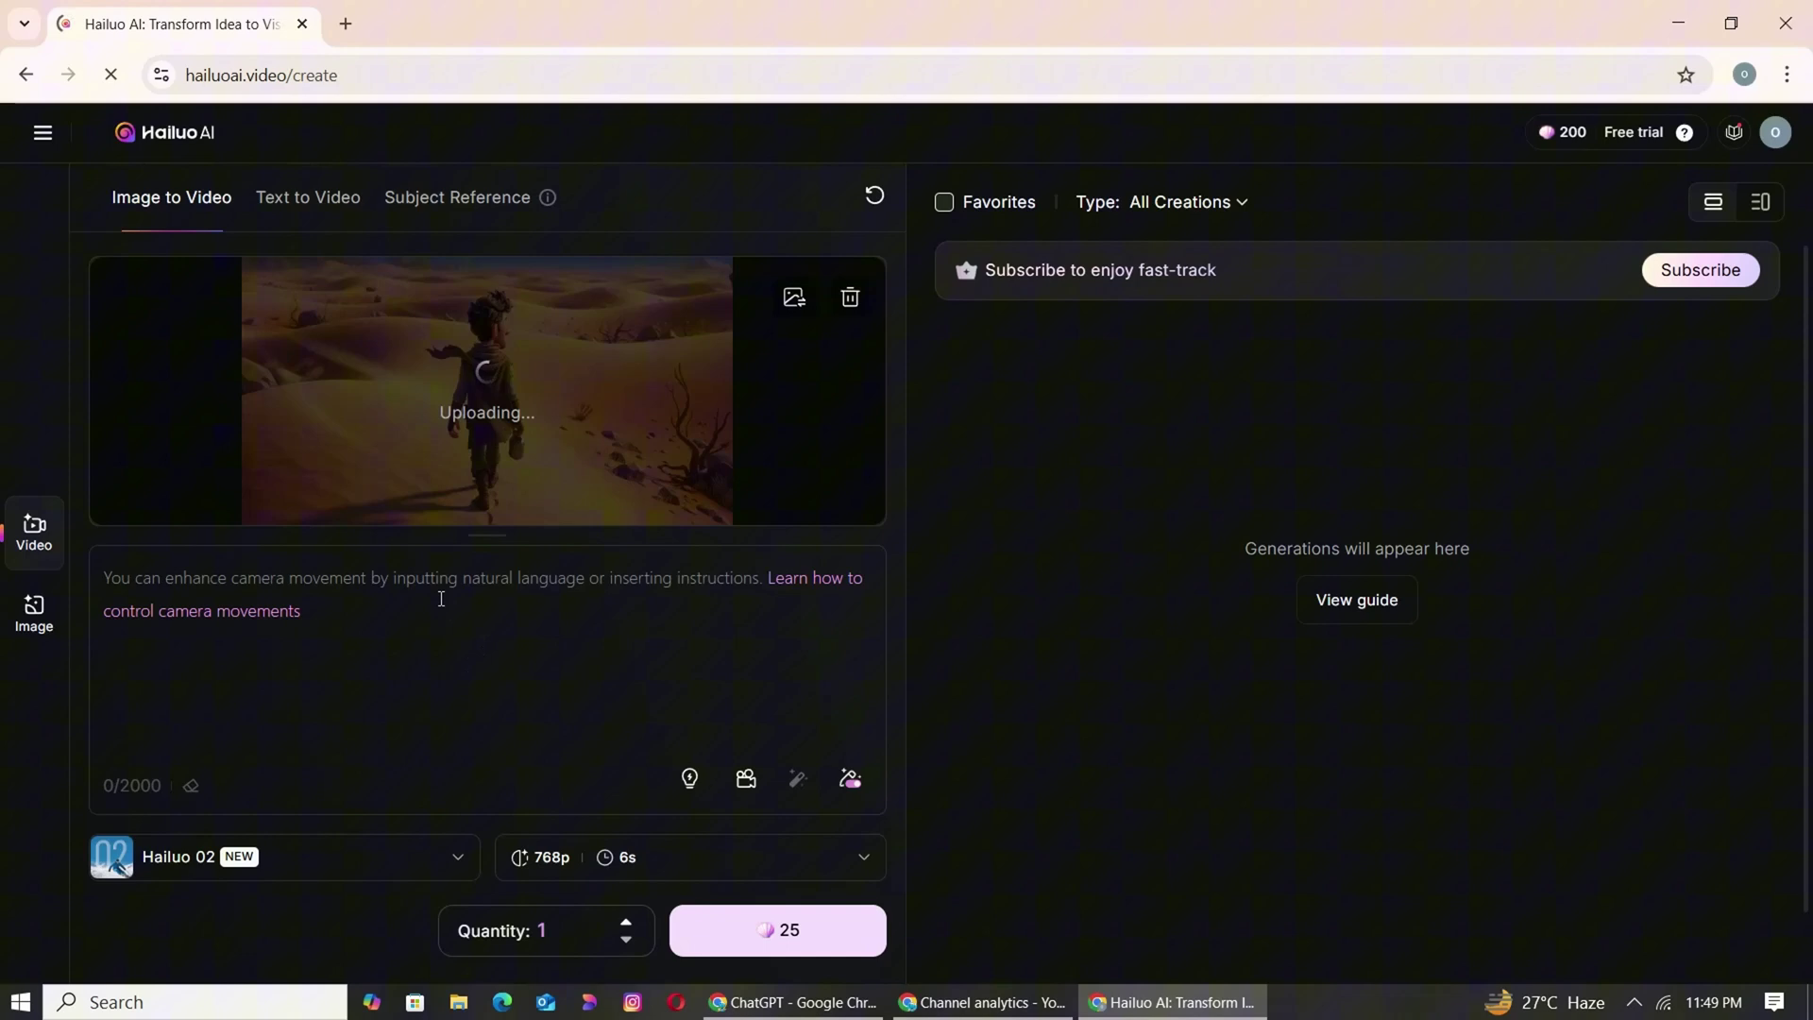
click(441, 598)
text(slowy dolly out, character walking in the desert.)
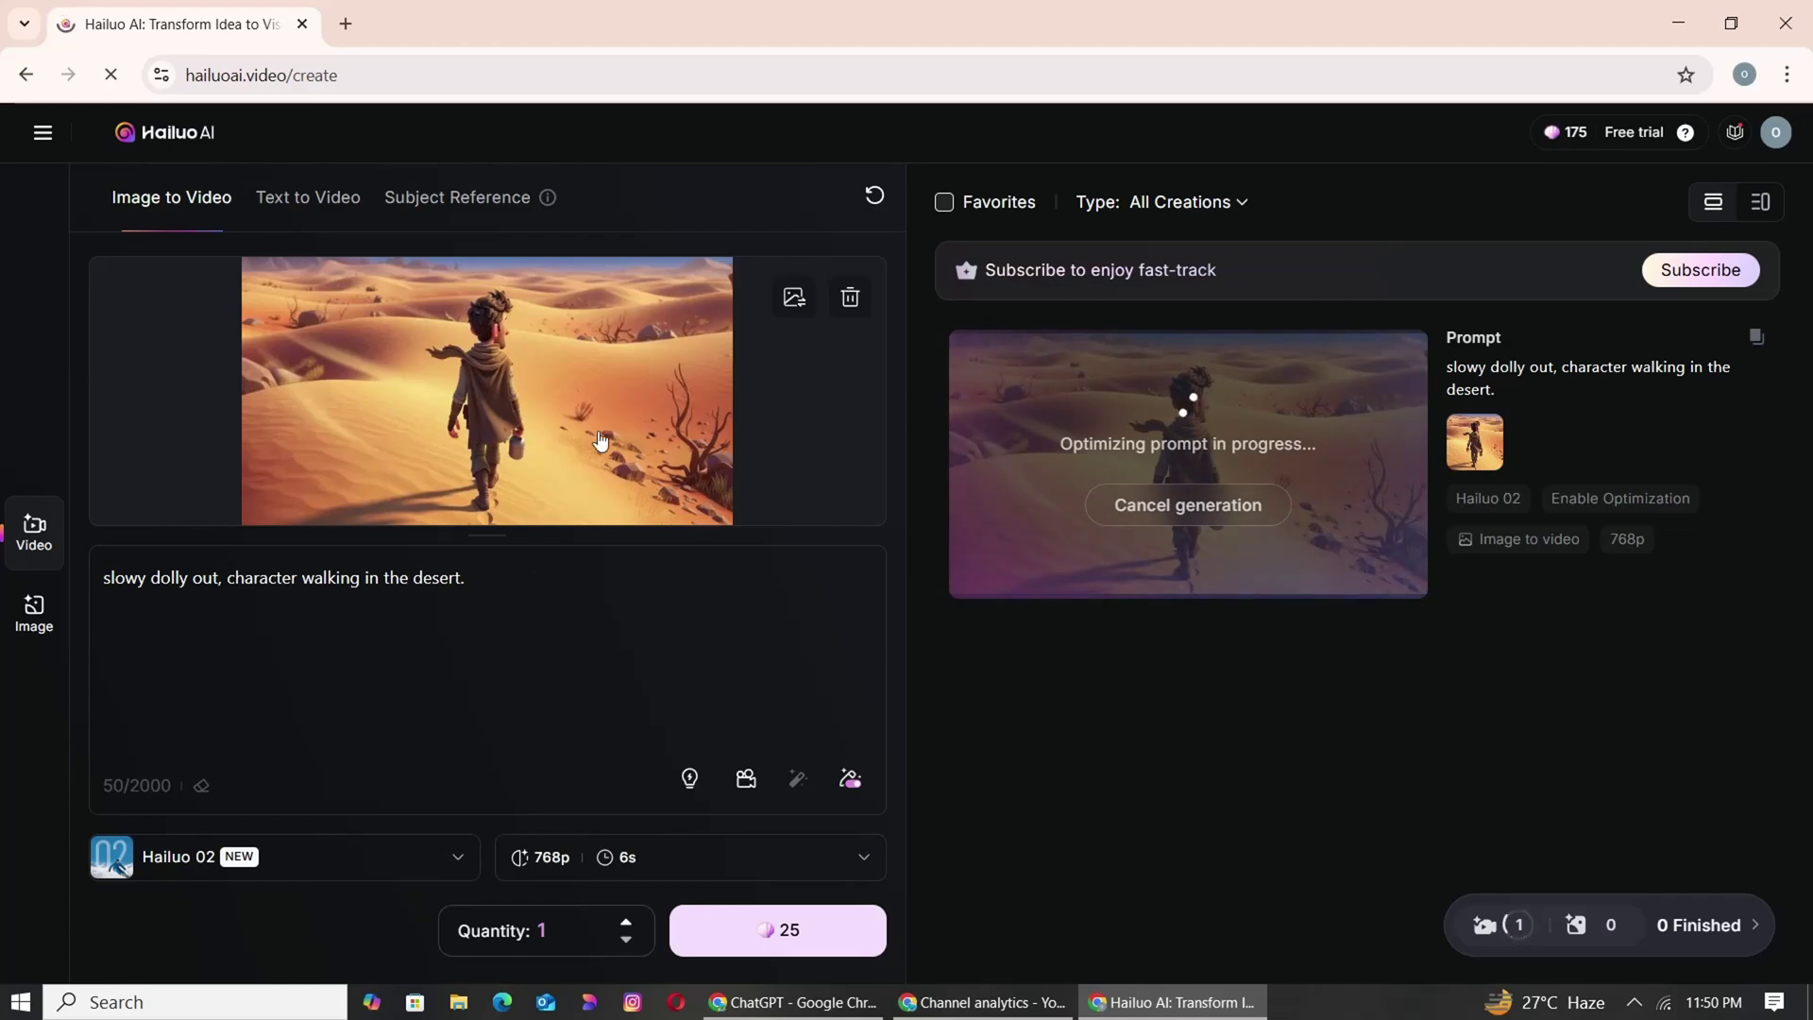
Swap in the boy-walking-toward-camera image from Downloads for a second walking clip.
click(807, 308)
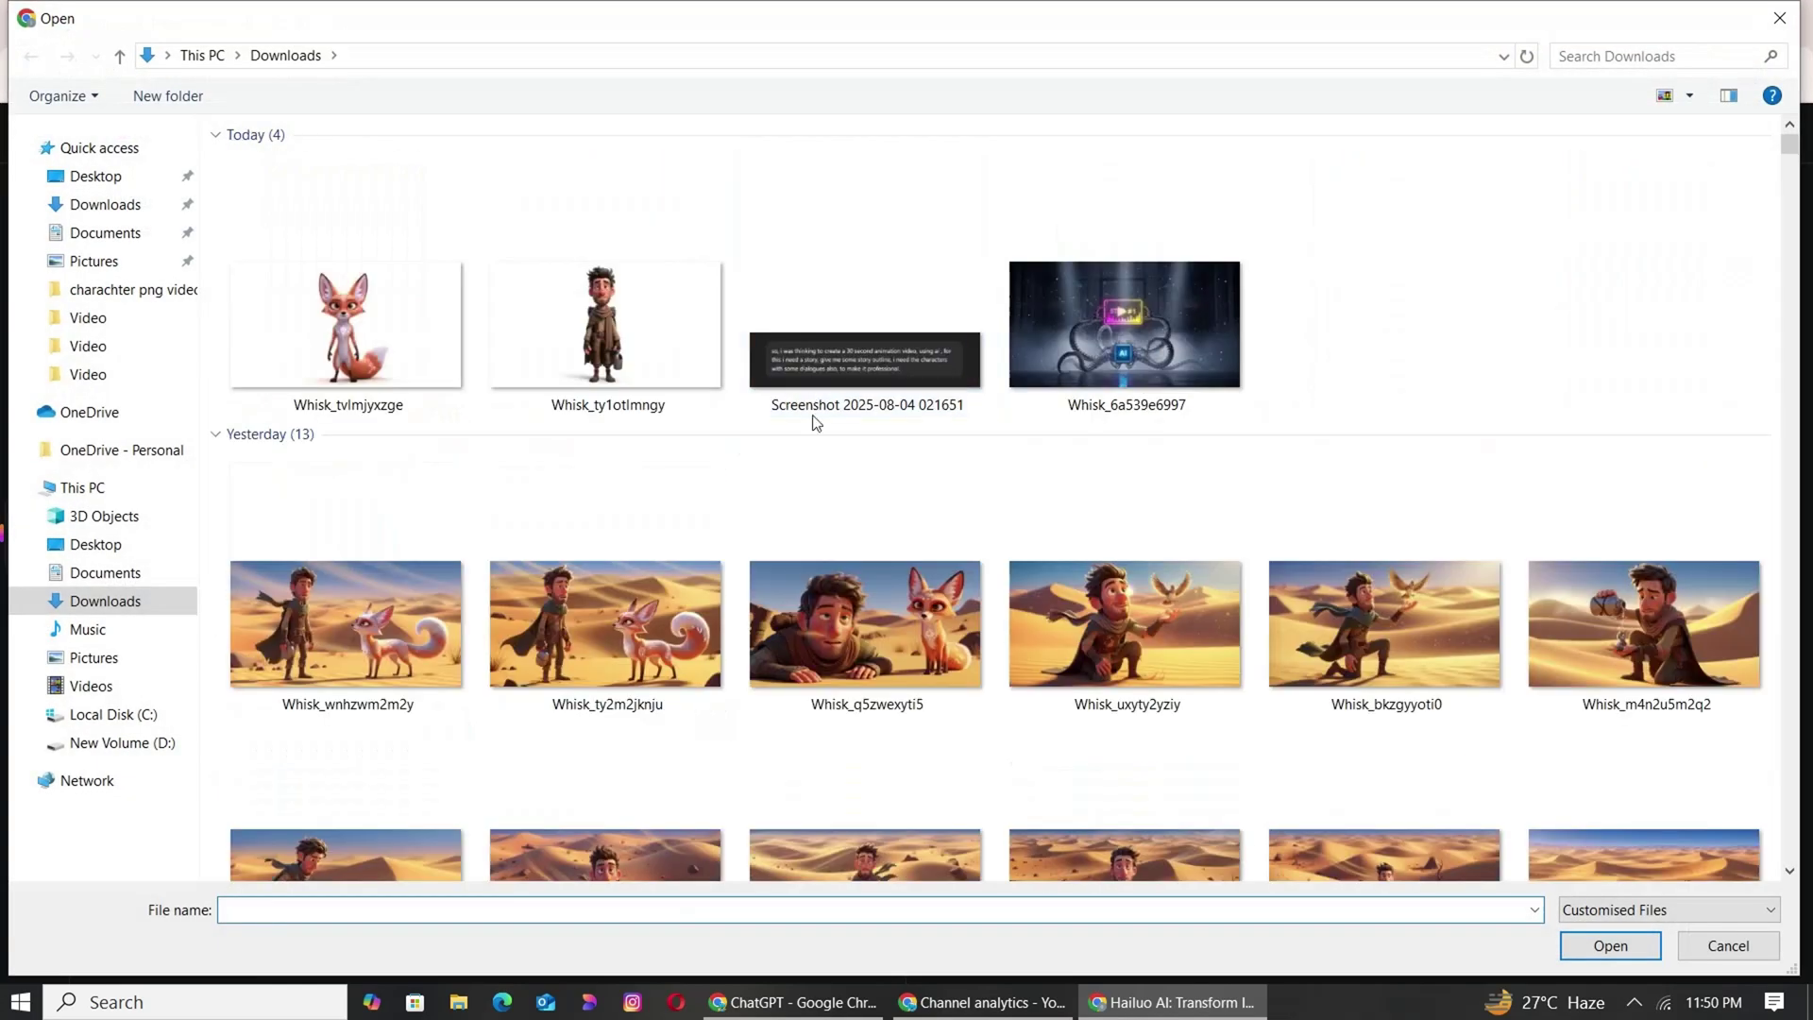
scroll(812, 415, down, 4)
click(865, 491)
double_click(655, 491)
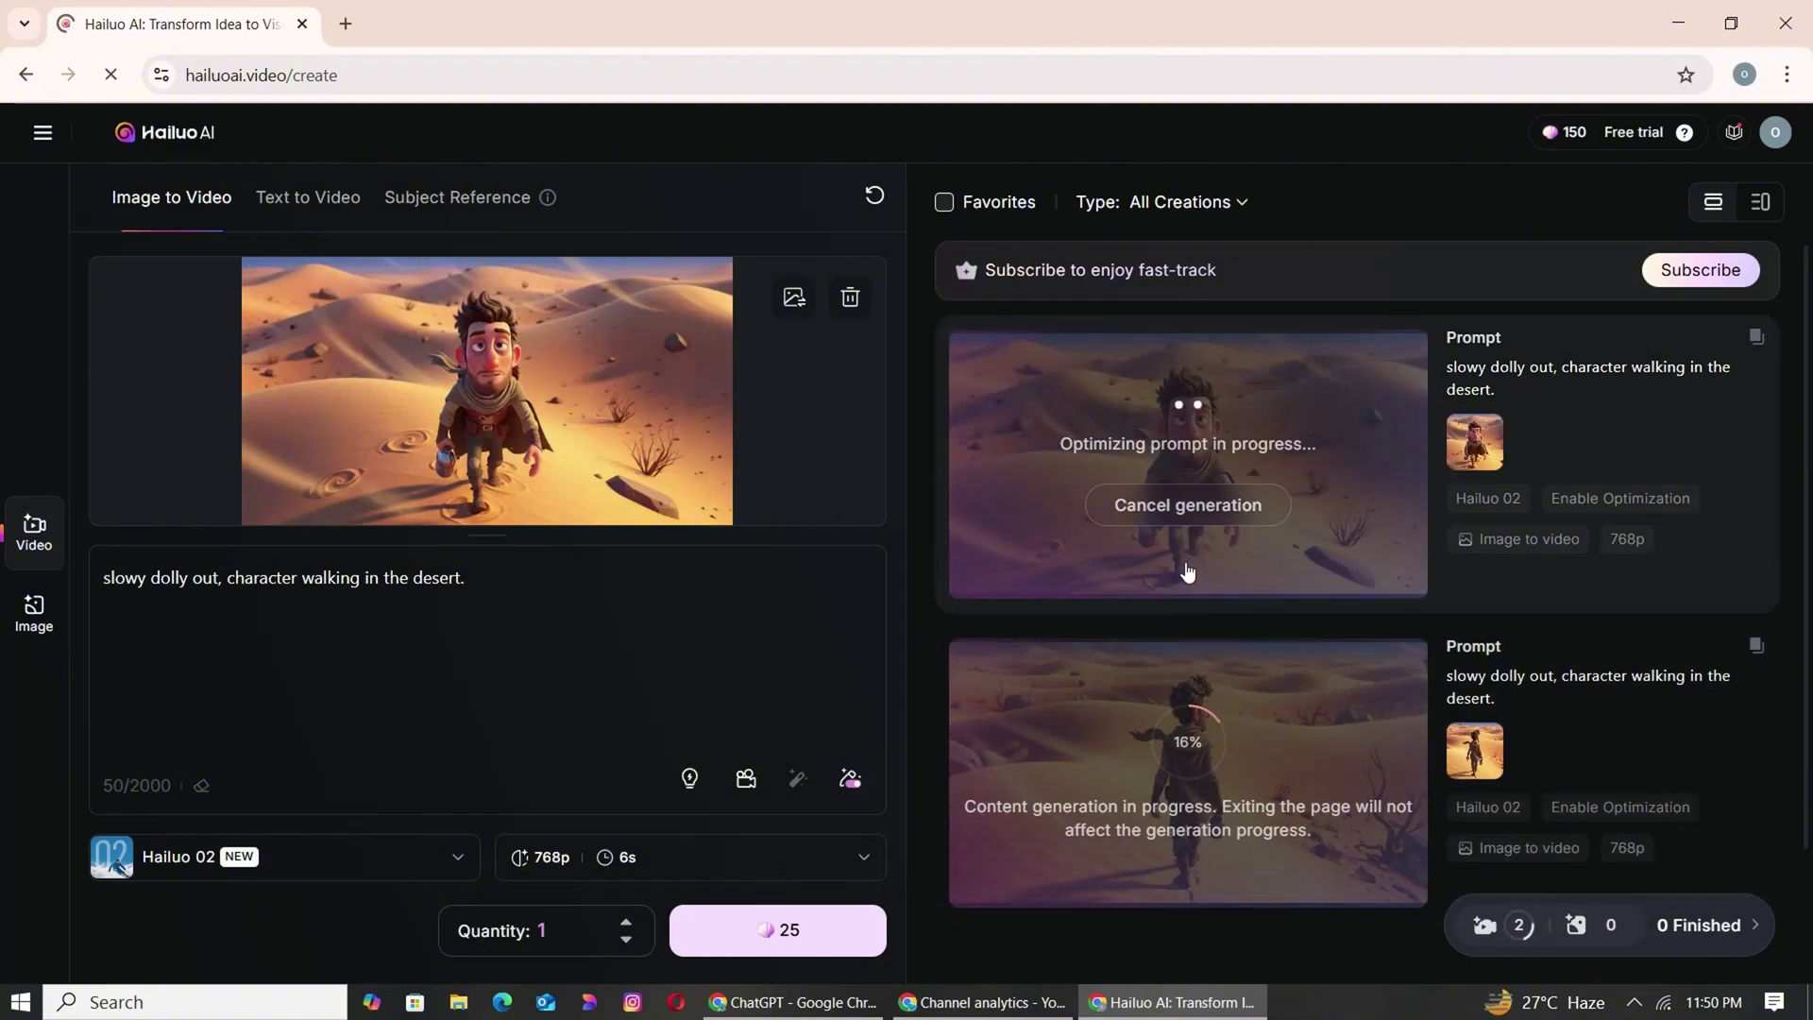
Load the kneeling boy with bird image and generate it with a bird-flies-off, Lucas-smiles prompt.
click(794, 298)
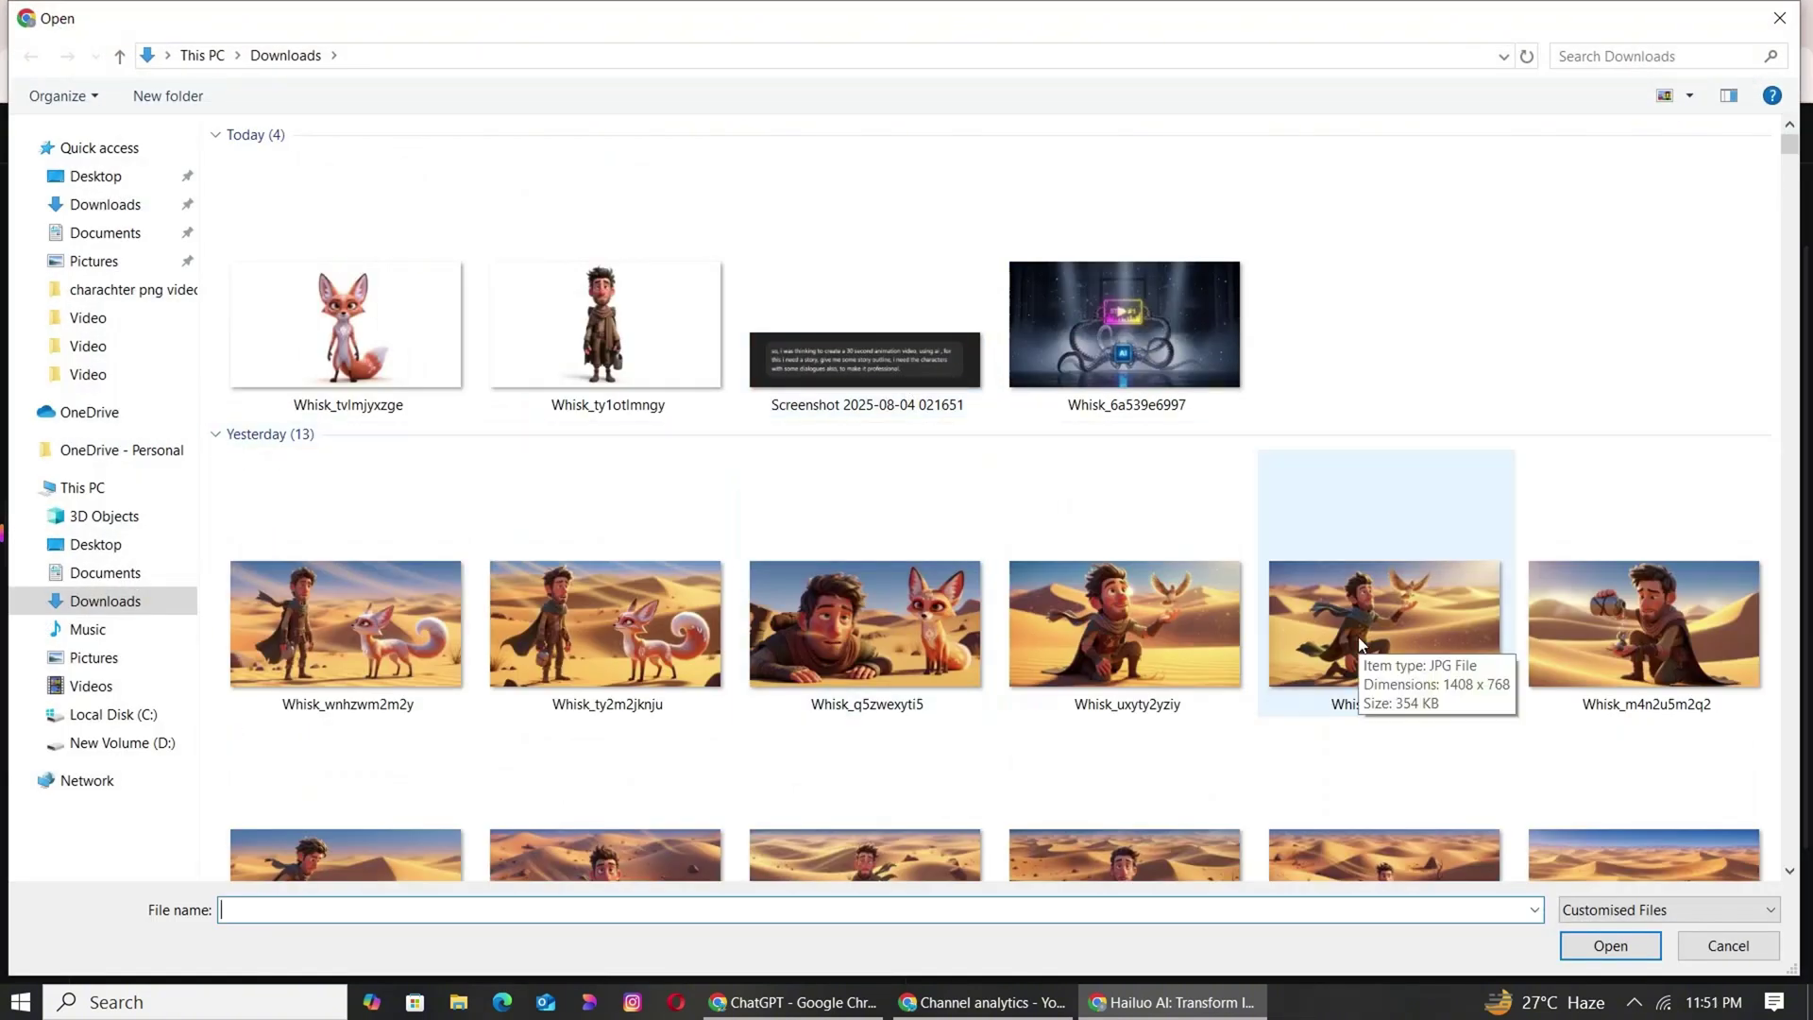
double_click(1360, 642)
key(ctrl+a)
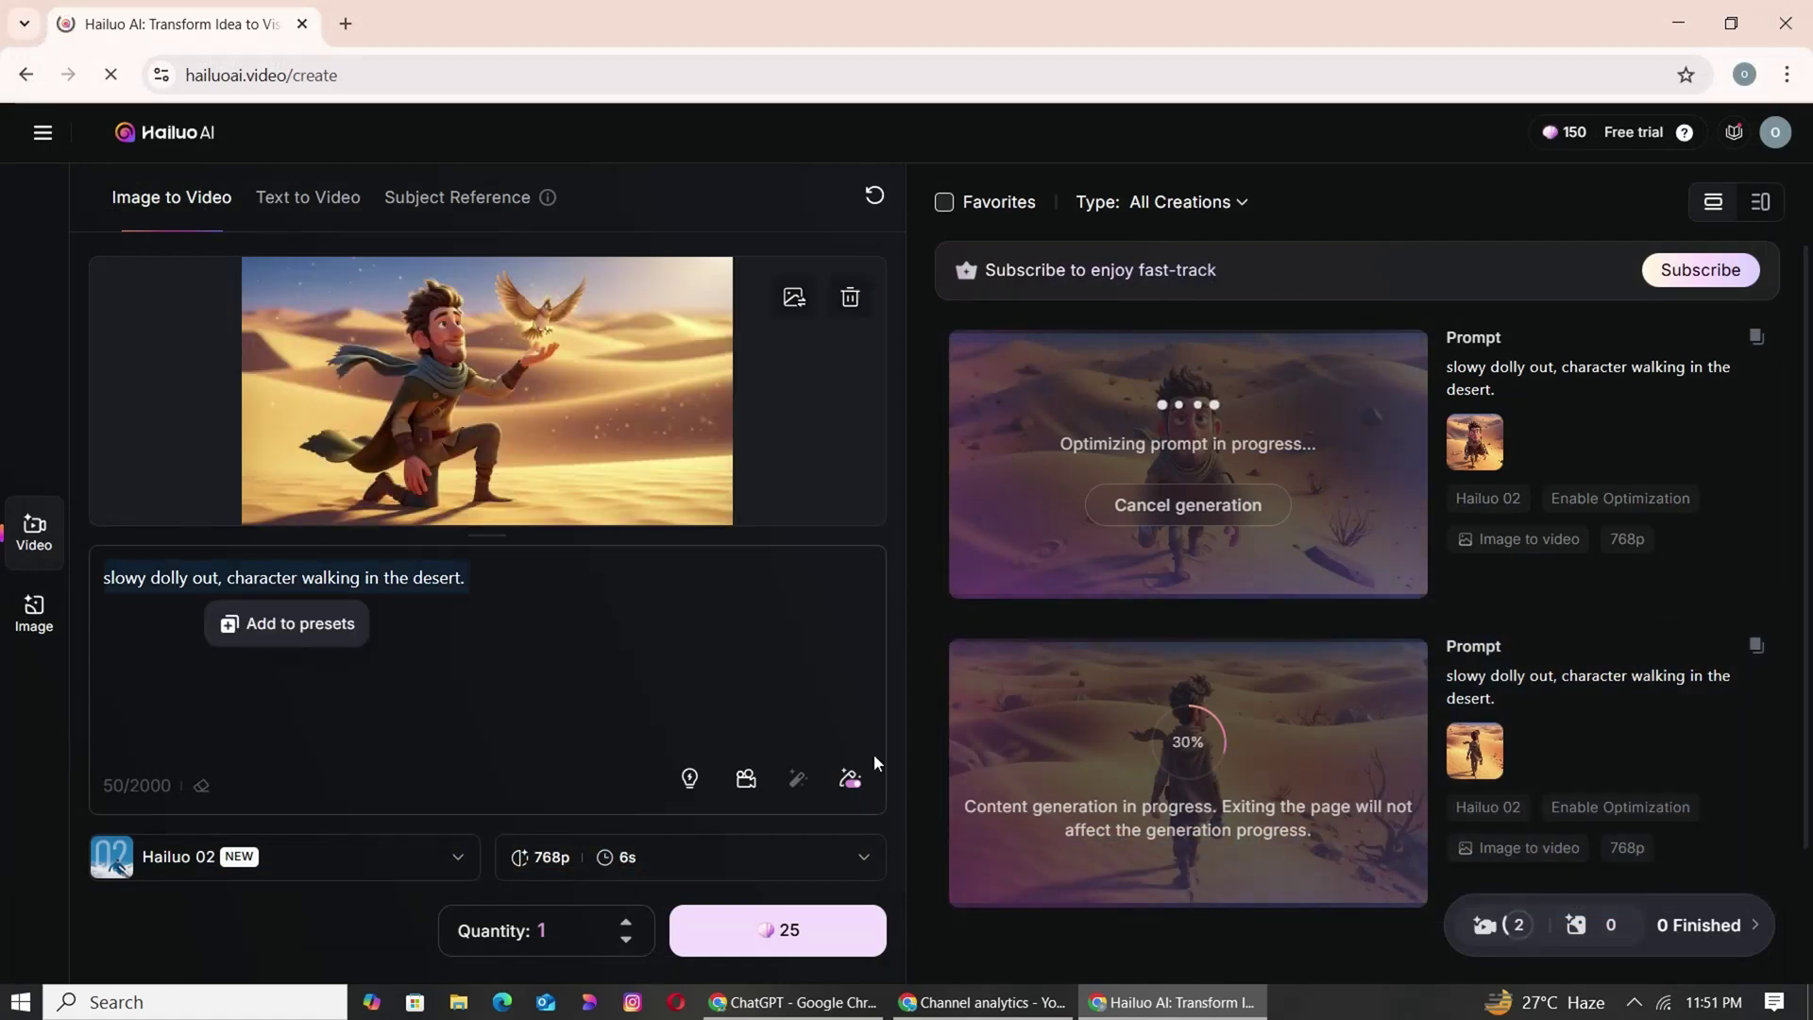
text(the bird starts flying )
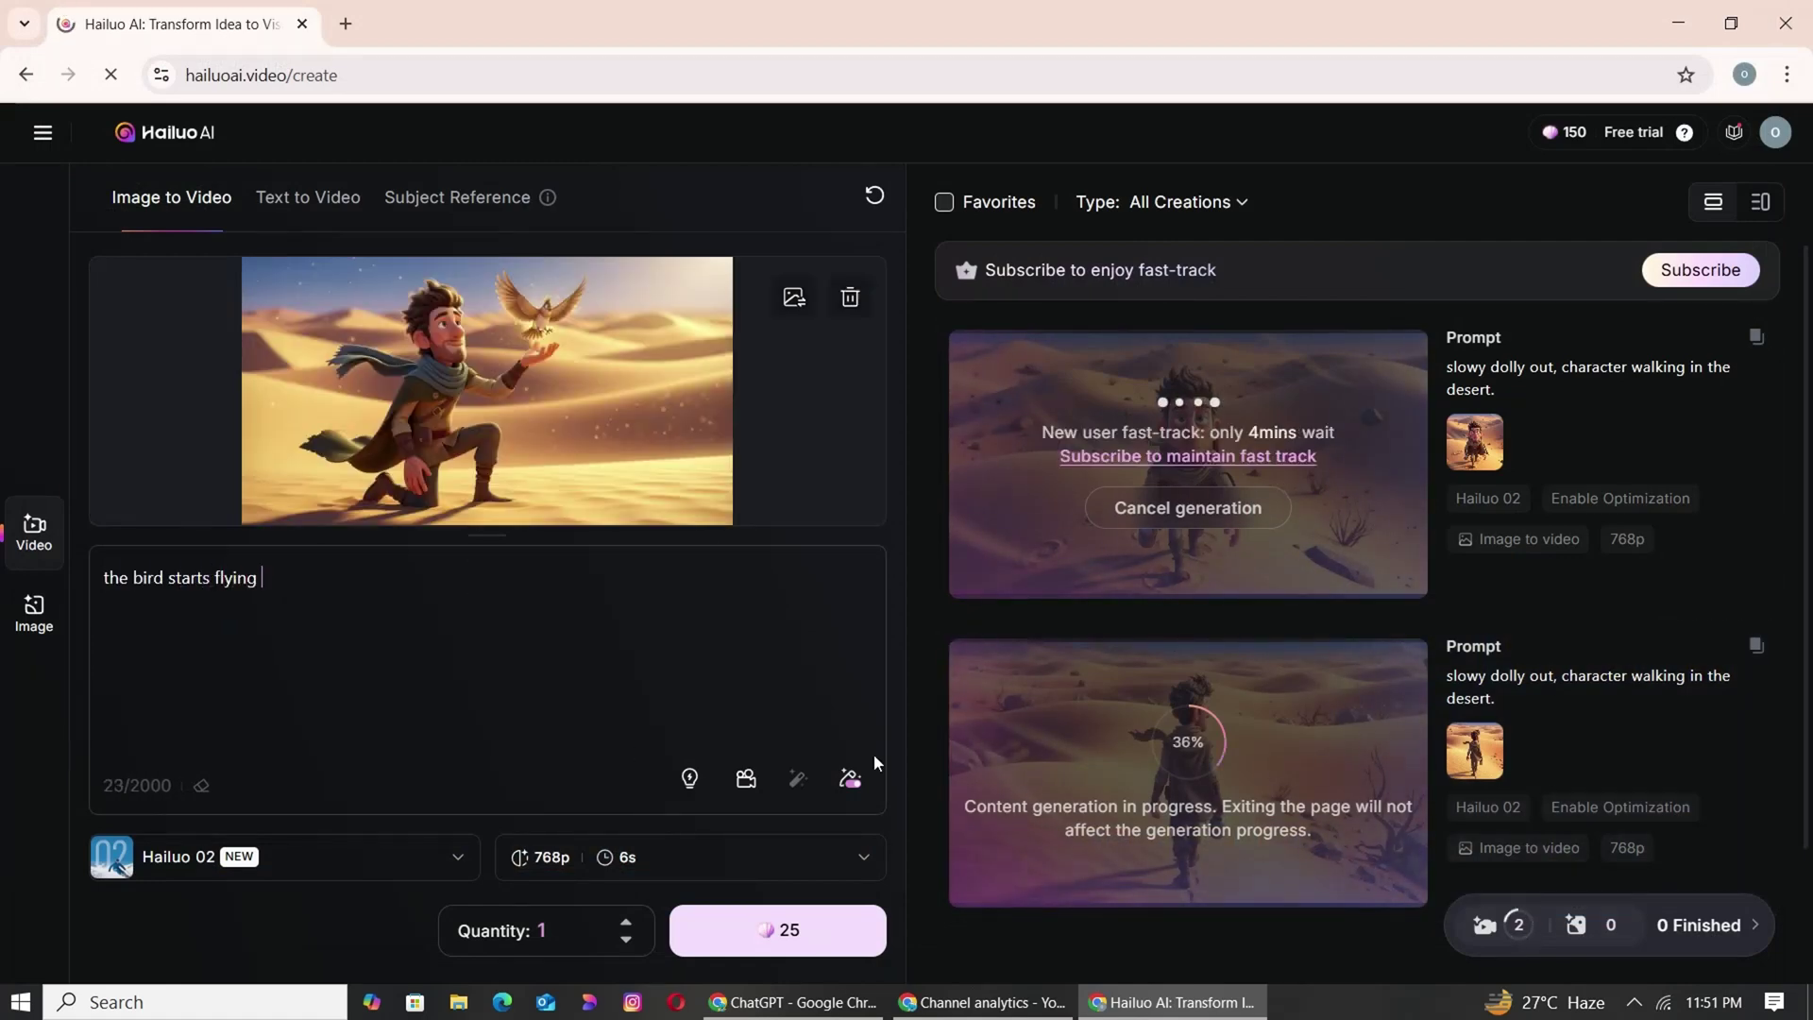
text(, and camera follows it . the character lucas smile to see the bird fly.)
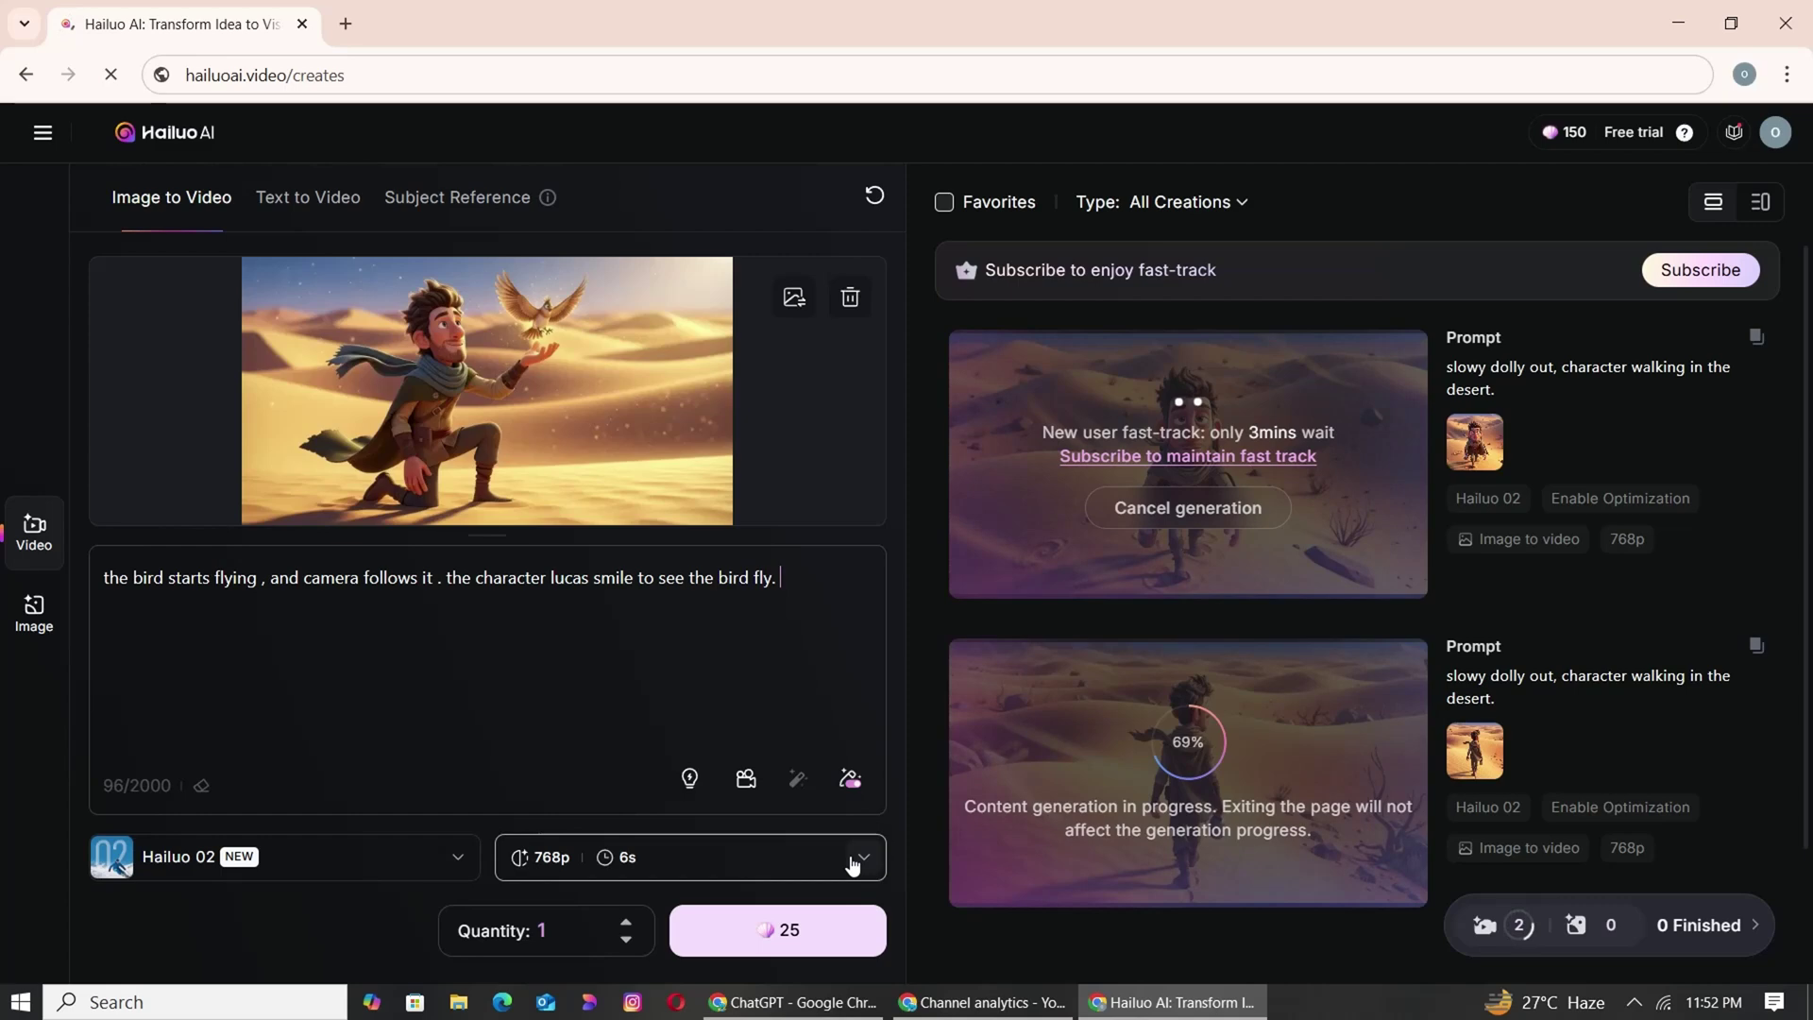
click(820, 931)
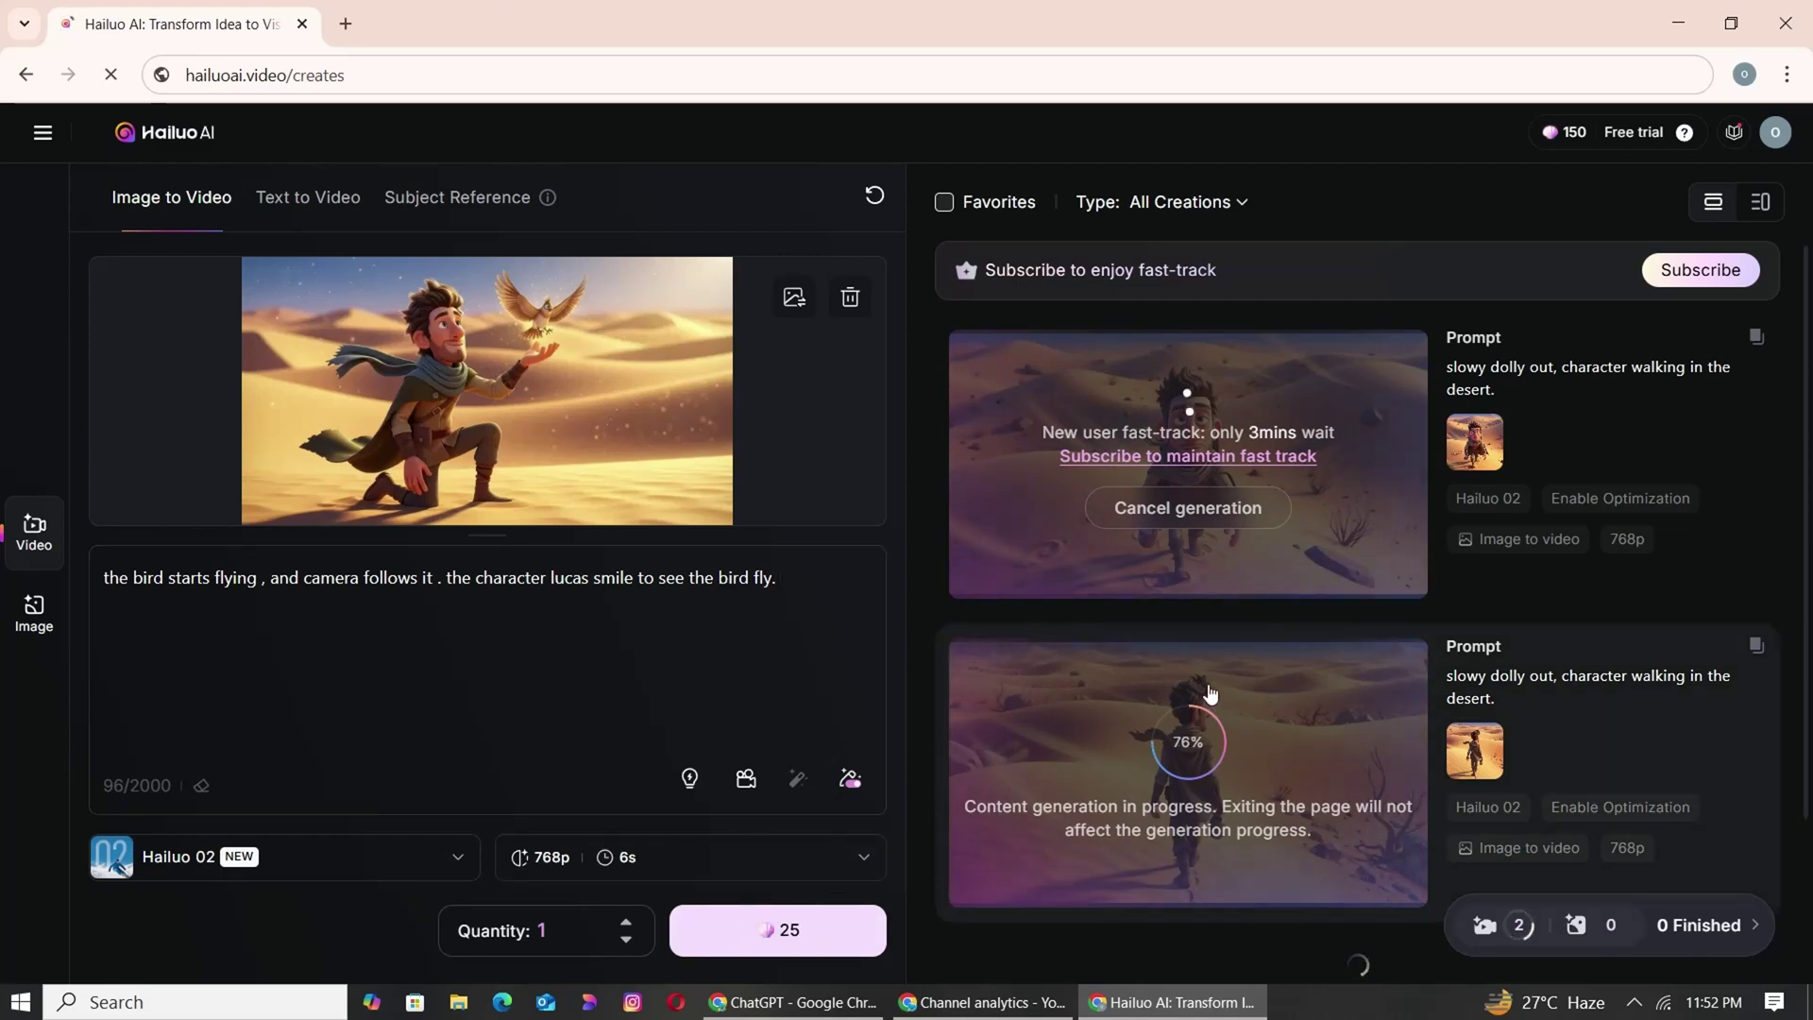
scroll(1228, 661, down, 5)
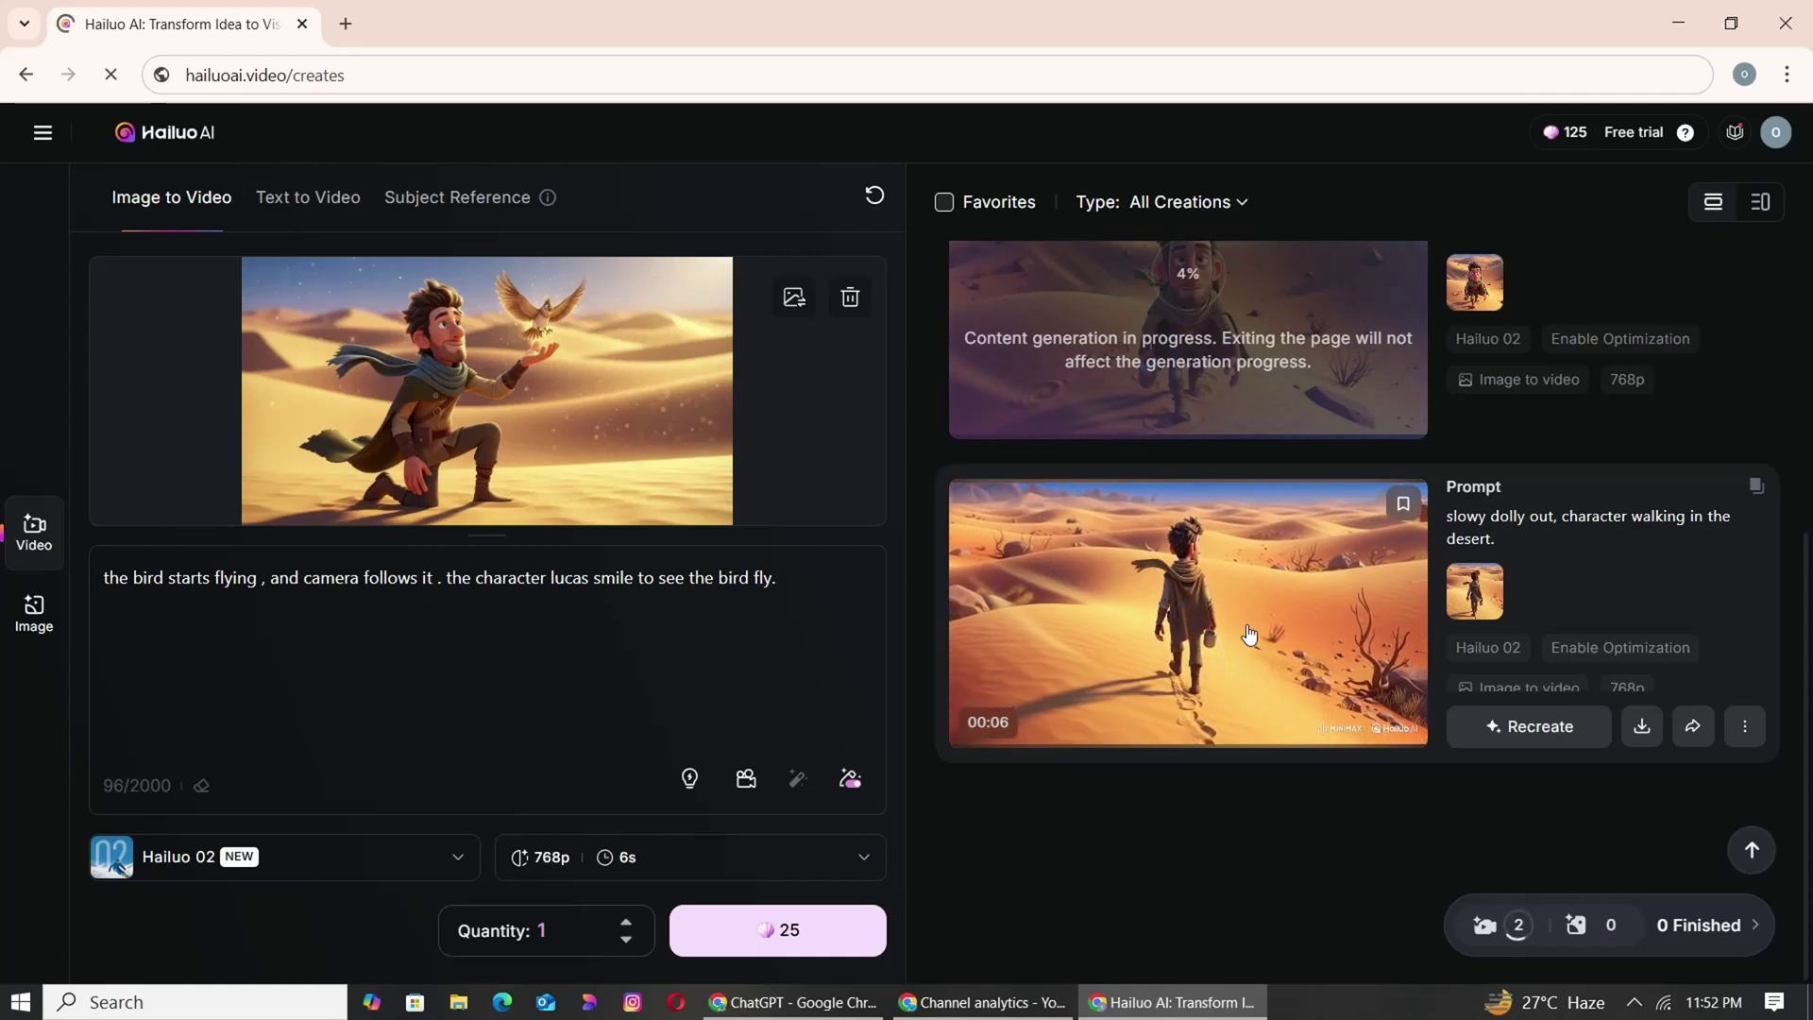
Watch the finished walking video, then generate the static-shot lip-movement clip of Lucas and the fox.
click(1249, 635)
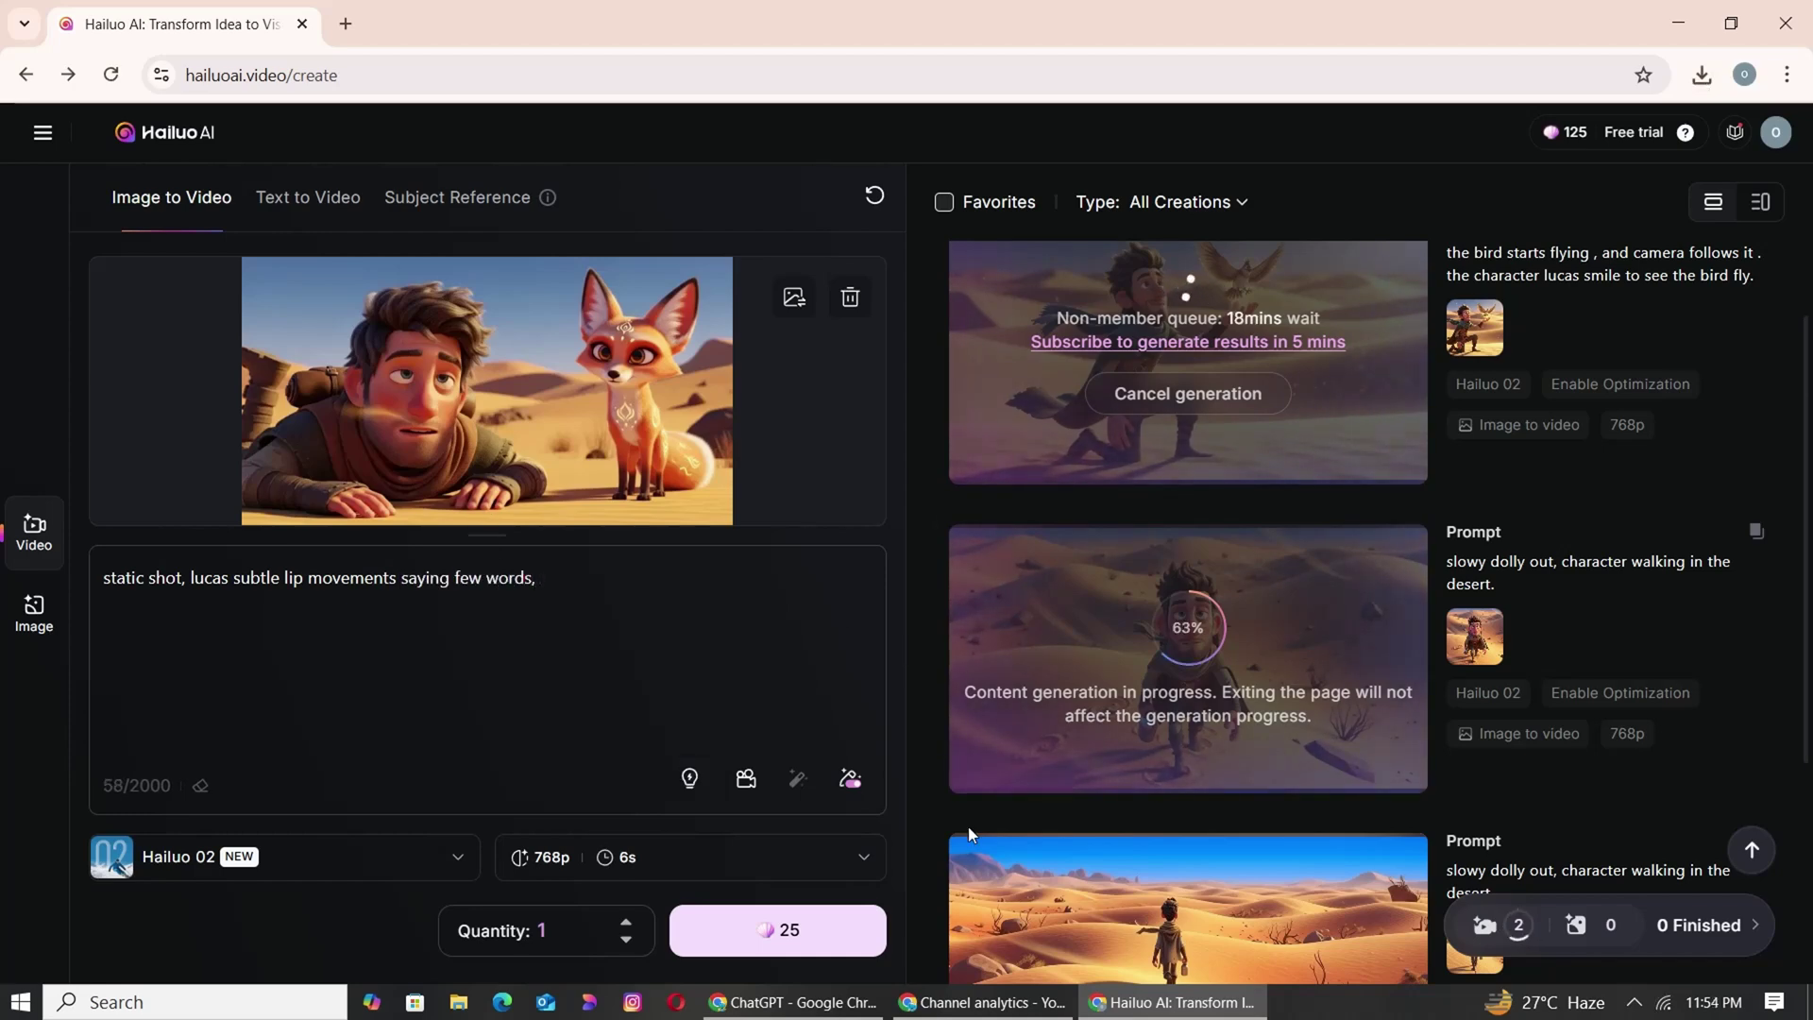
click(789, 930)
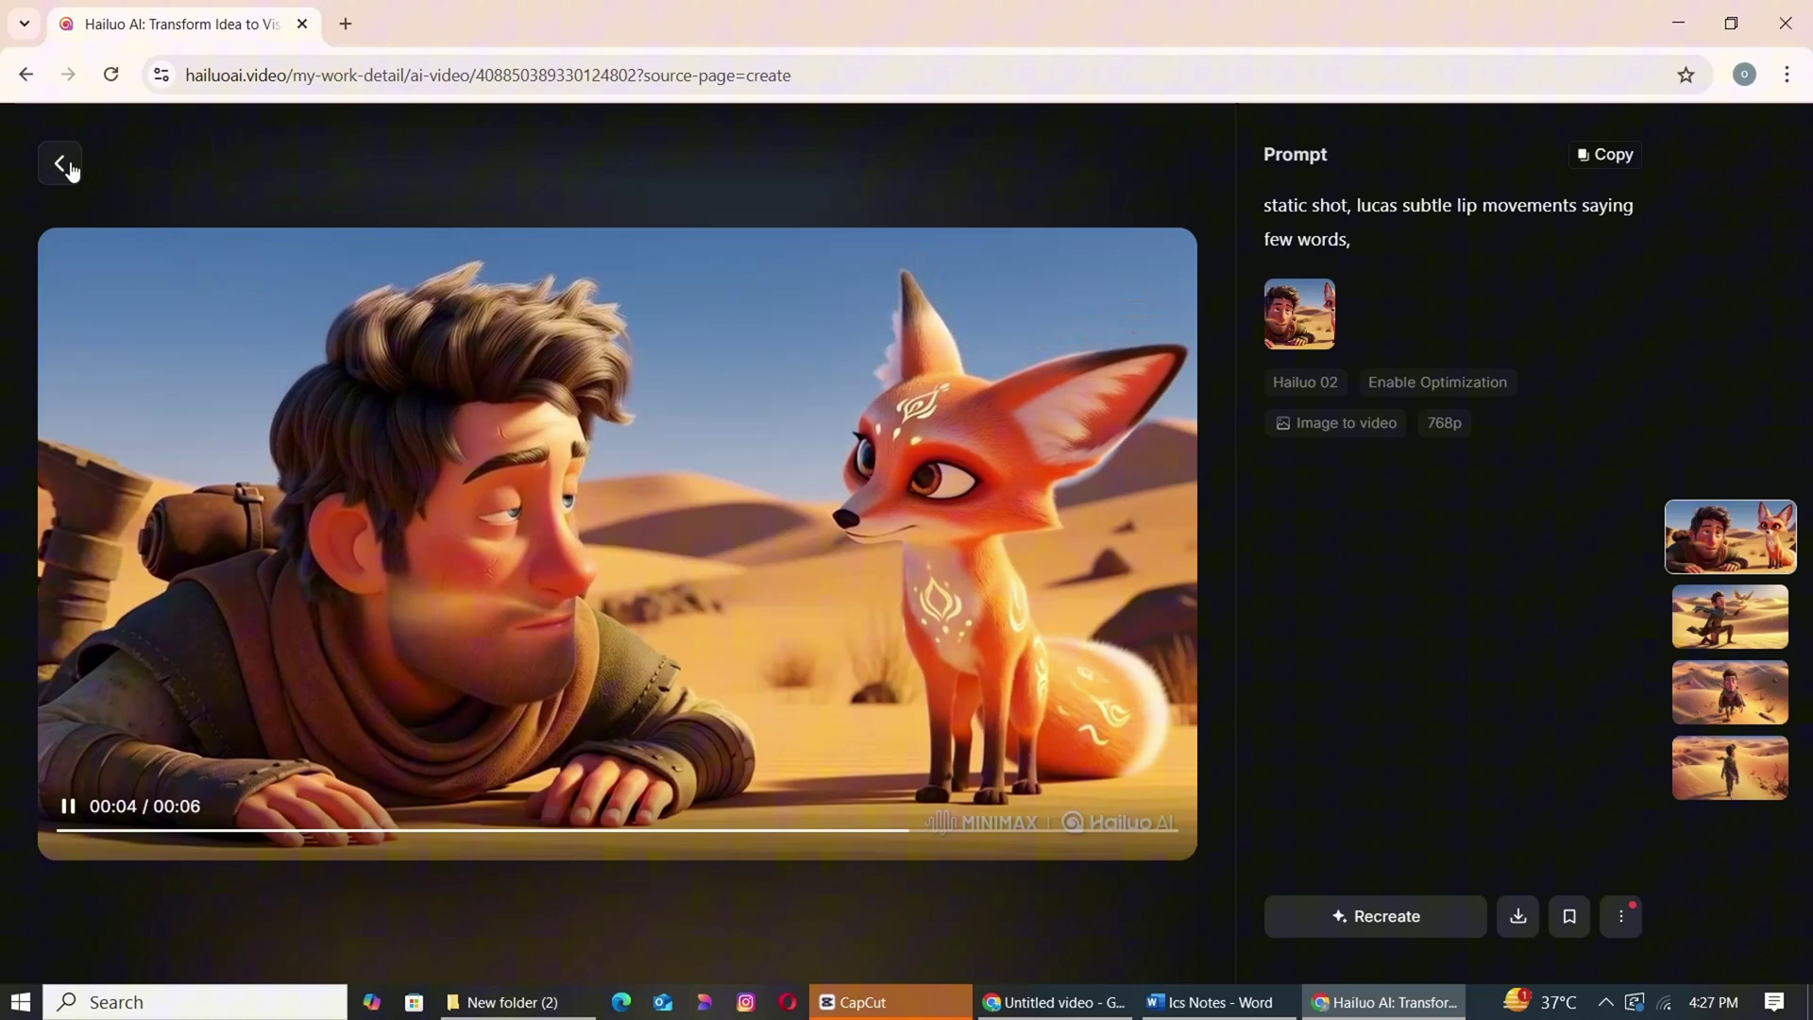
click(61, 165)
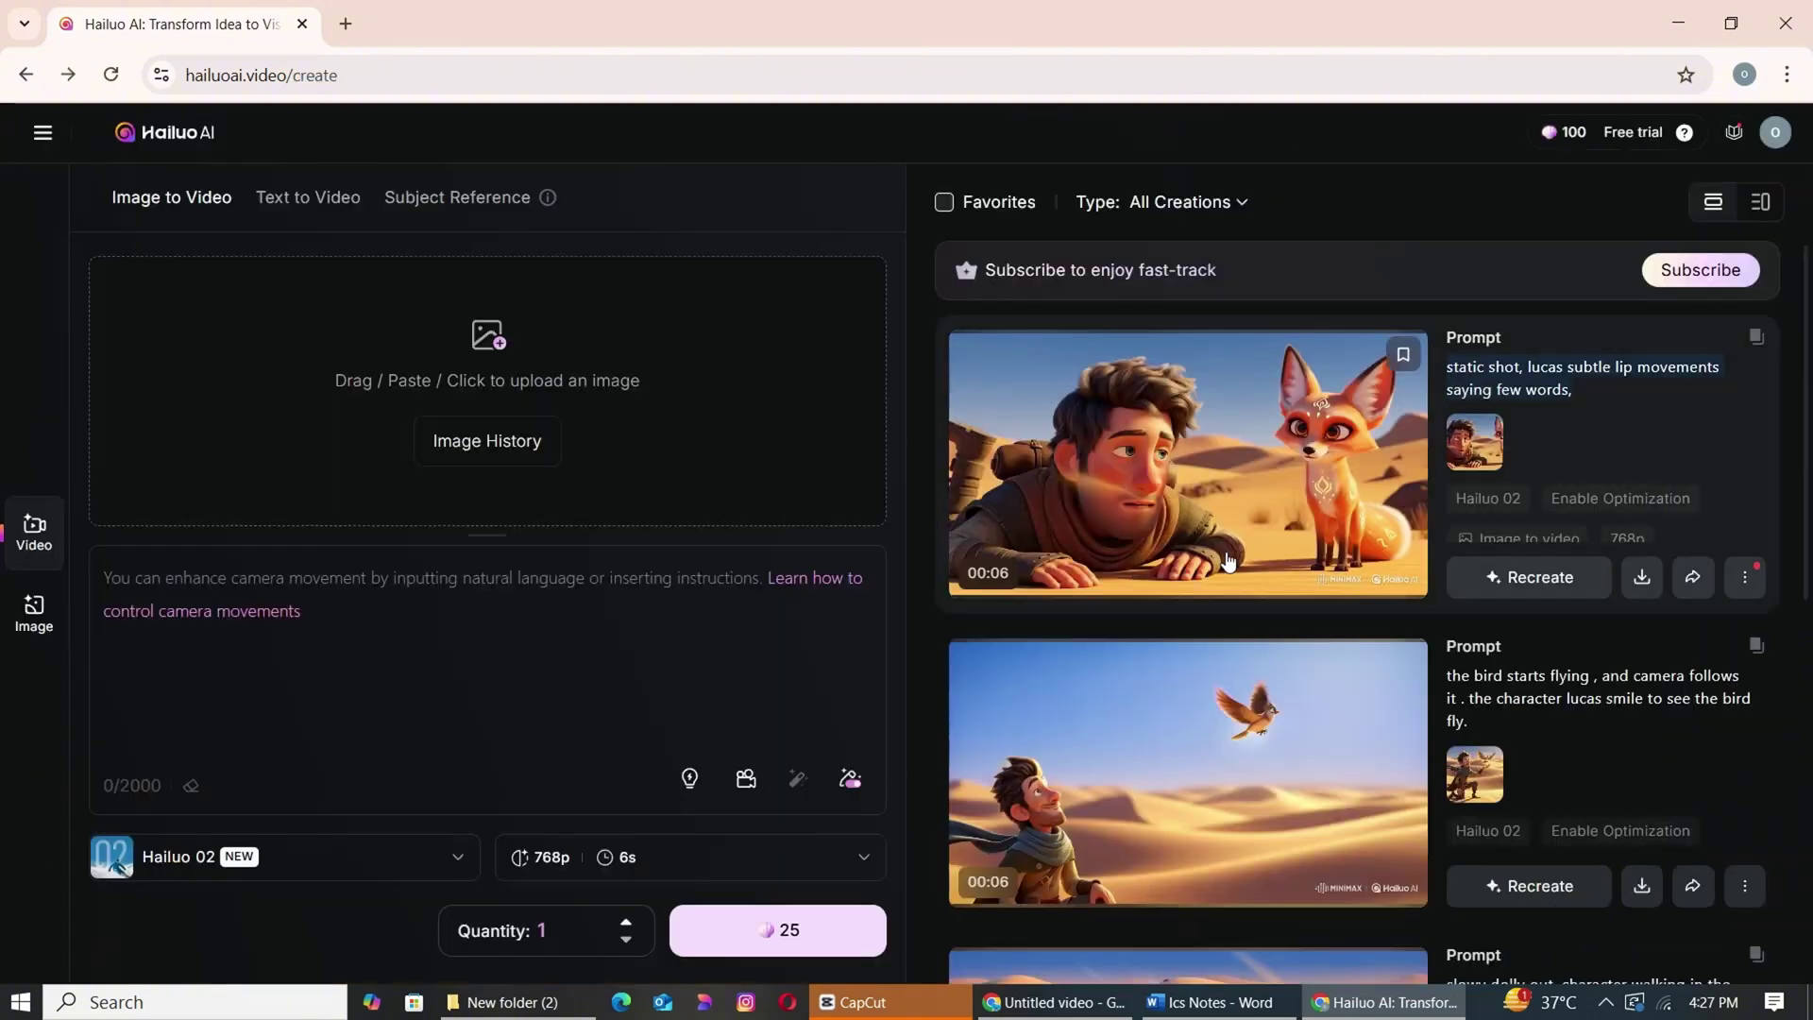
scroll(1283, 683, down, 4)
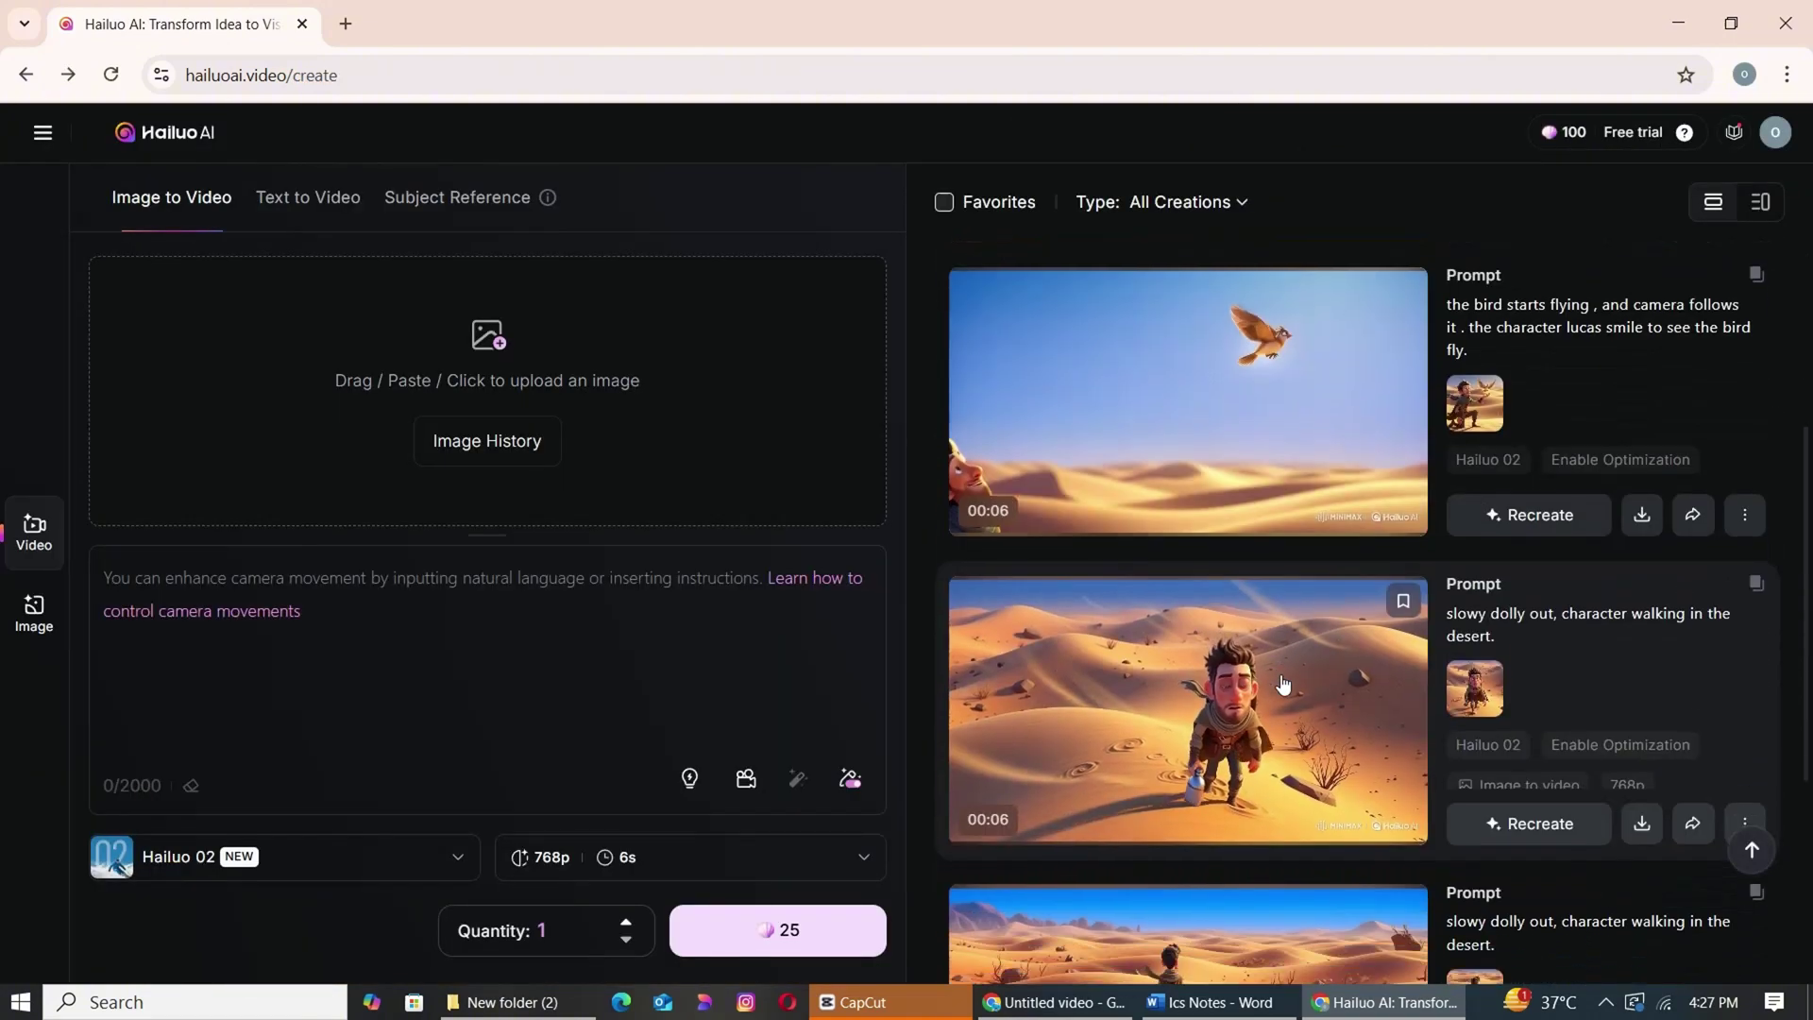
scroll(1282, 684, down, 4)
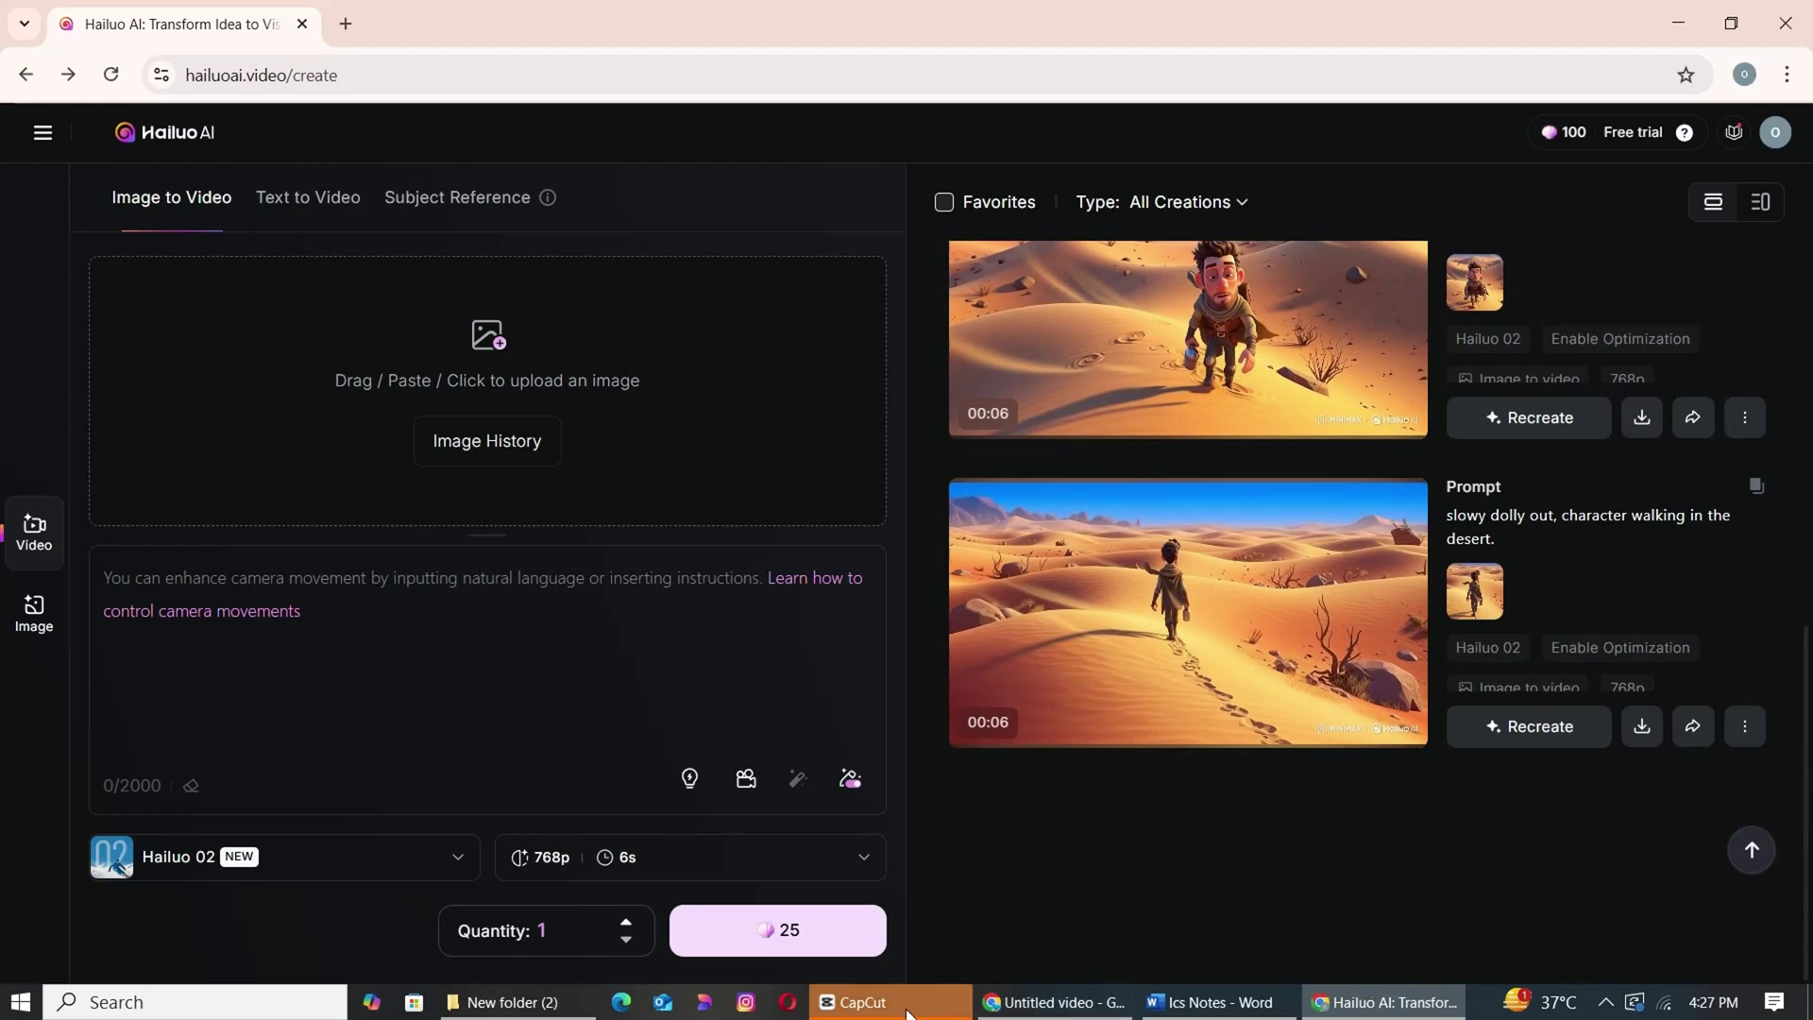
click(1606, 1003)
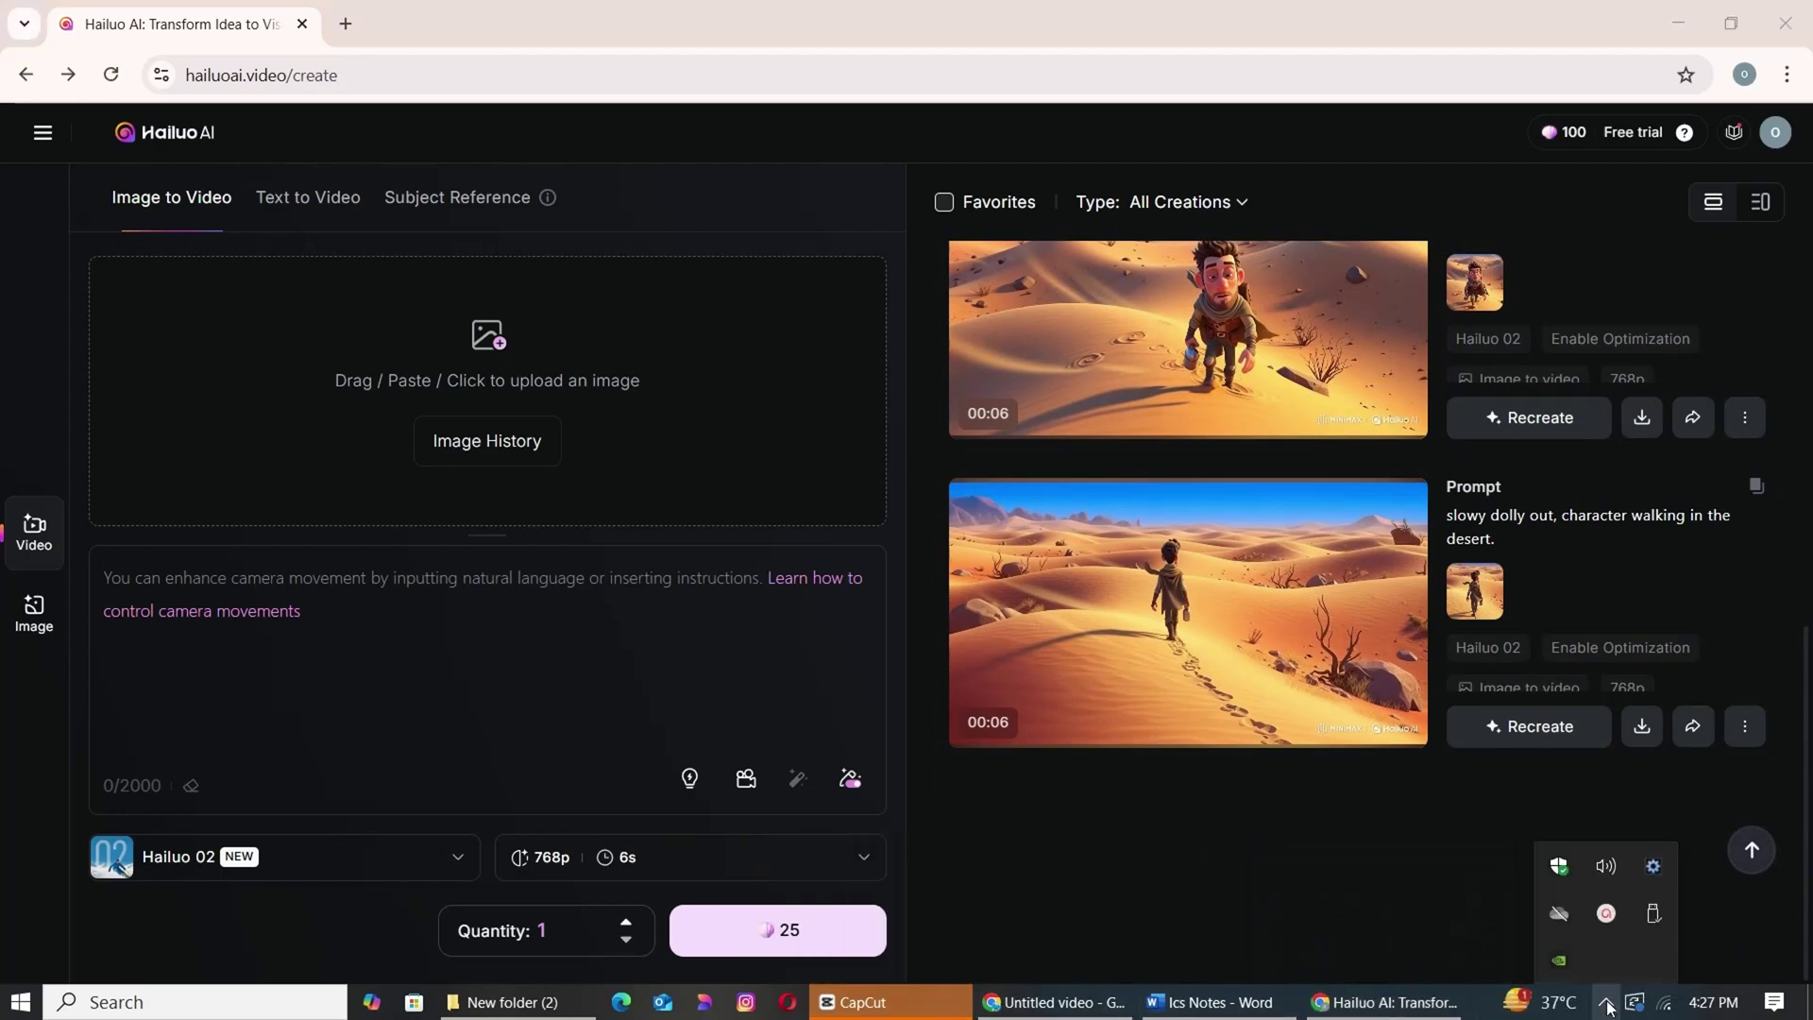
click(1608, 914)
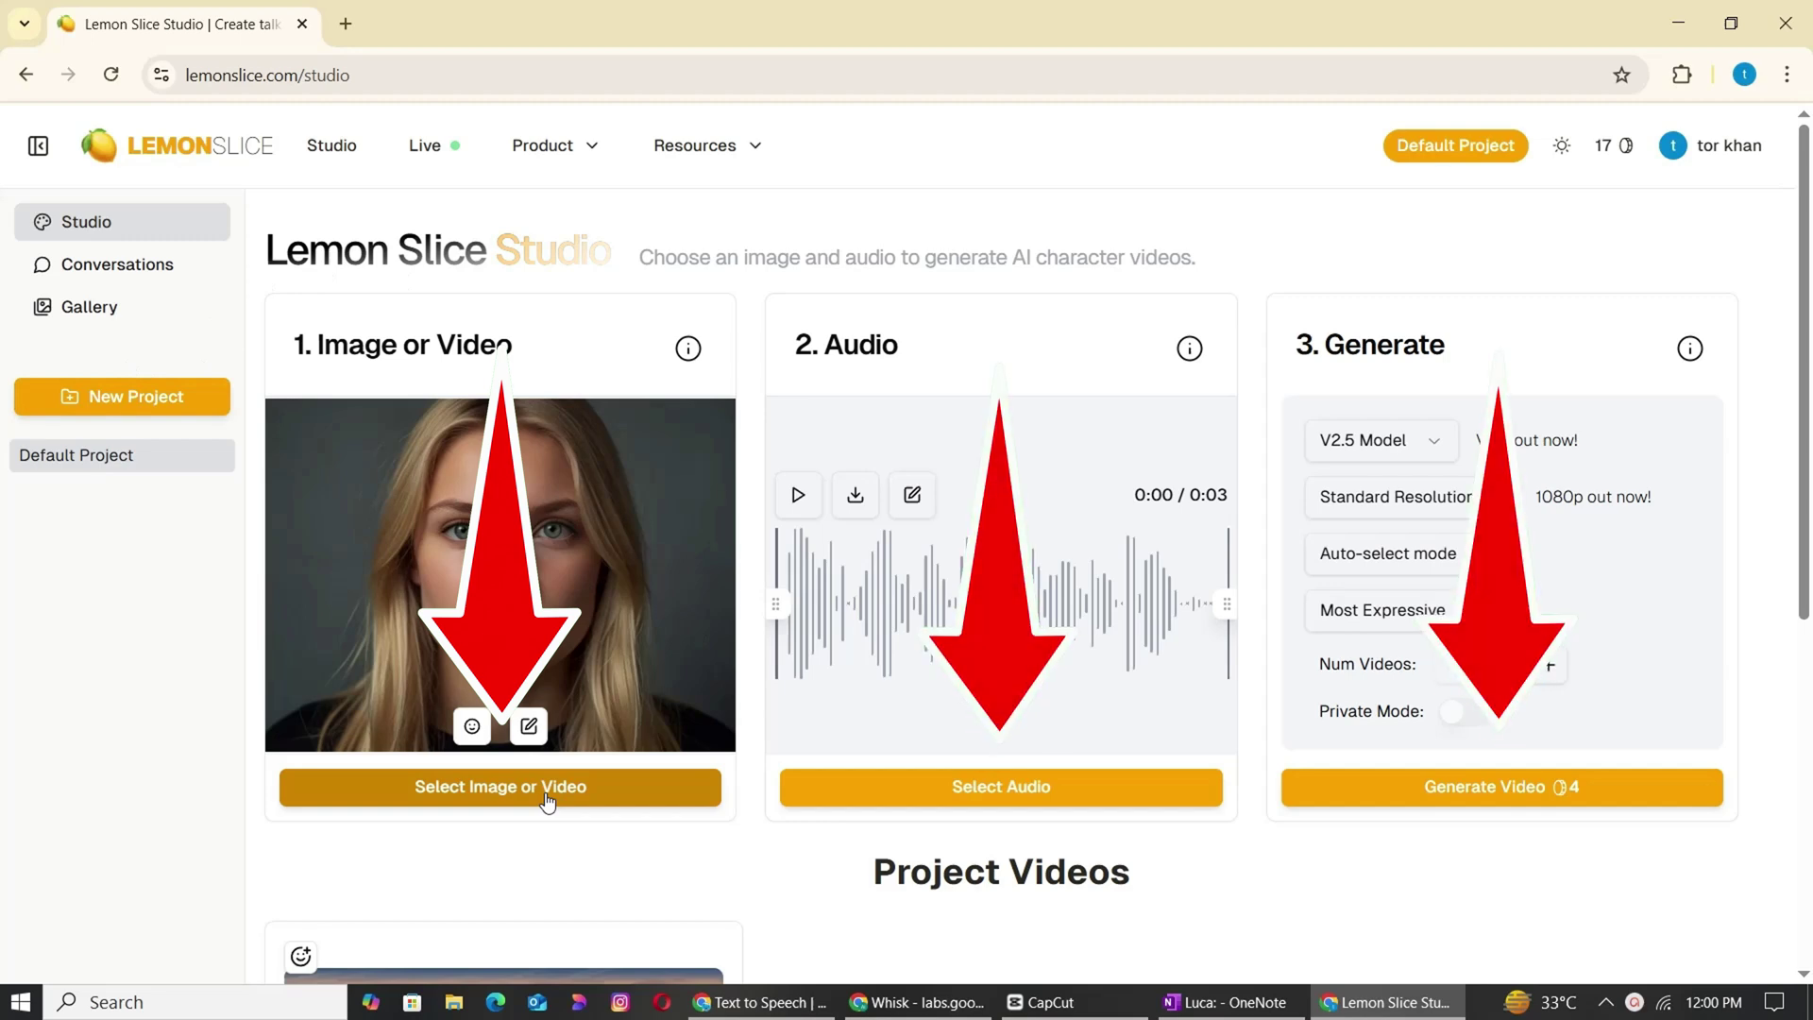
Pair the walking Lucas video with an uploaded voice clip and generate the talking video.
click(547, 801)
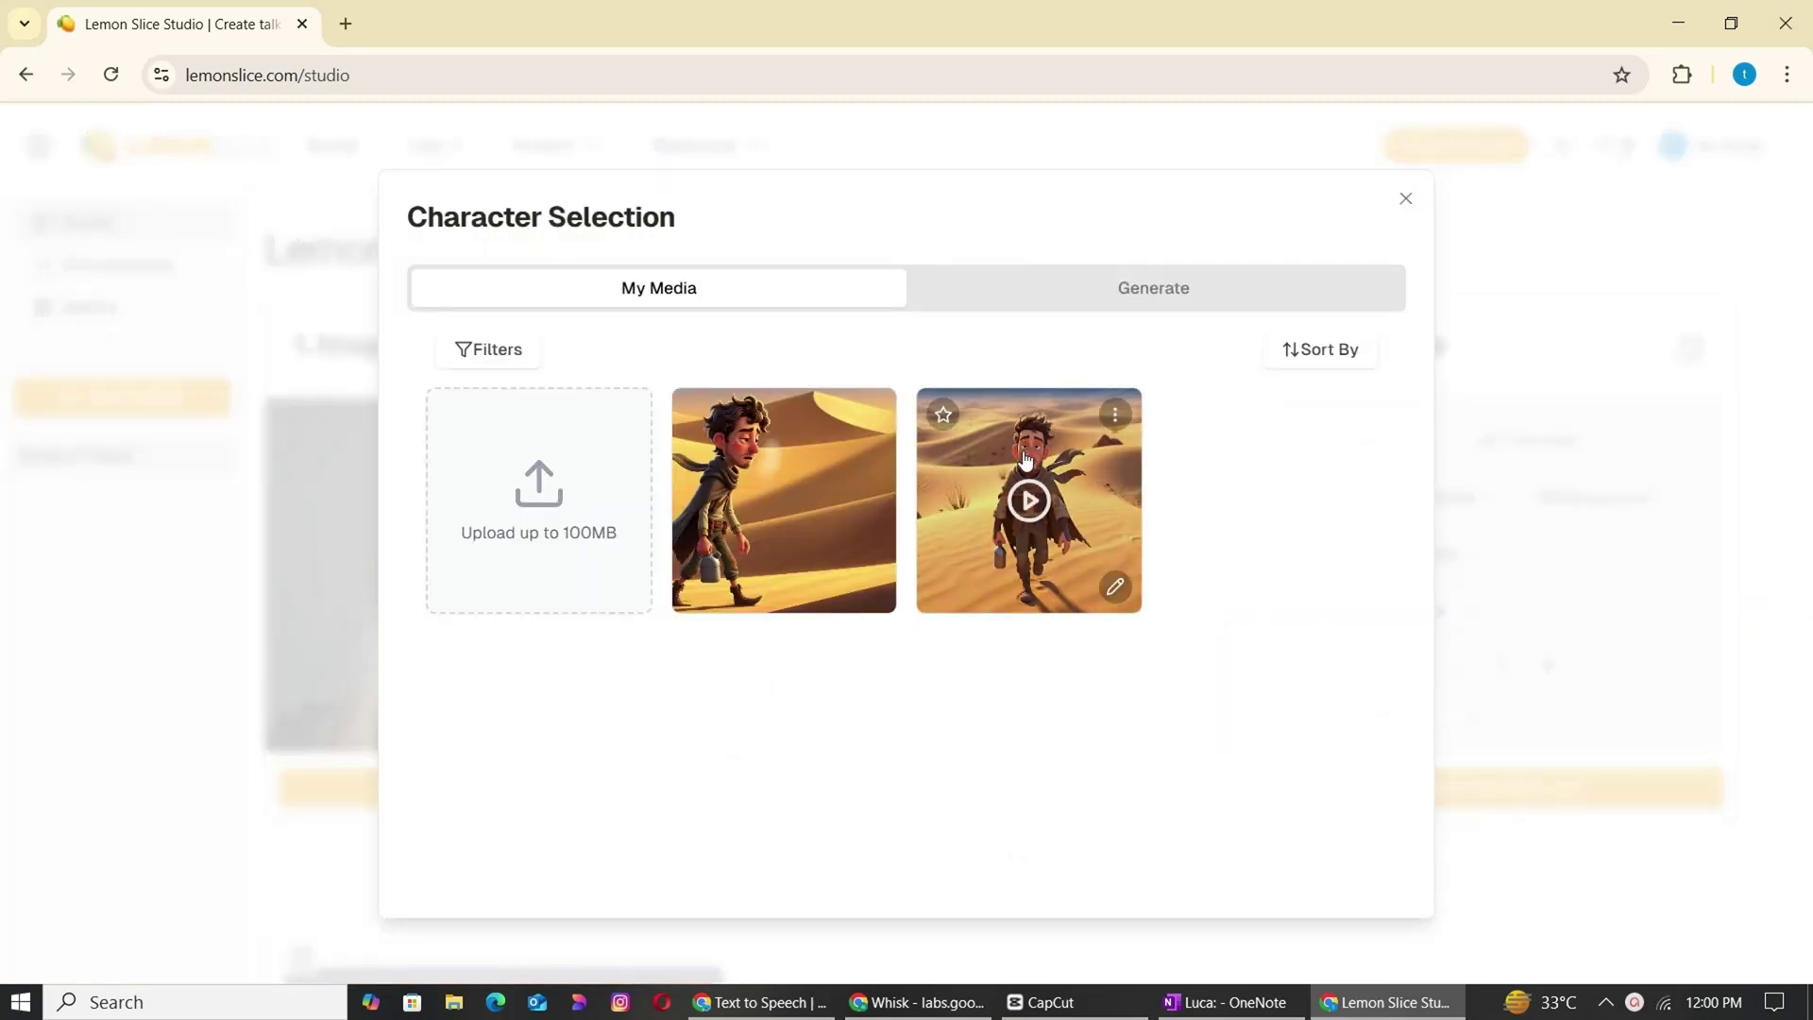
click(1027, 461)
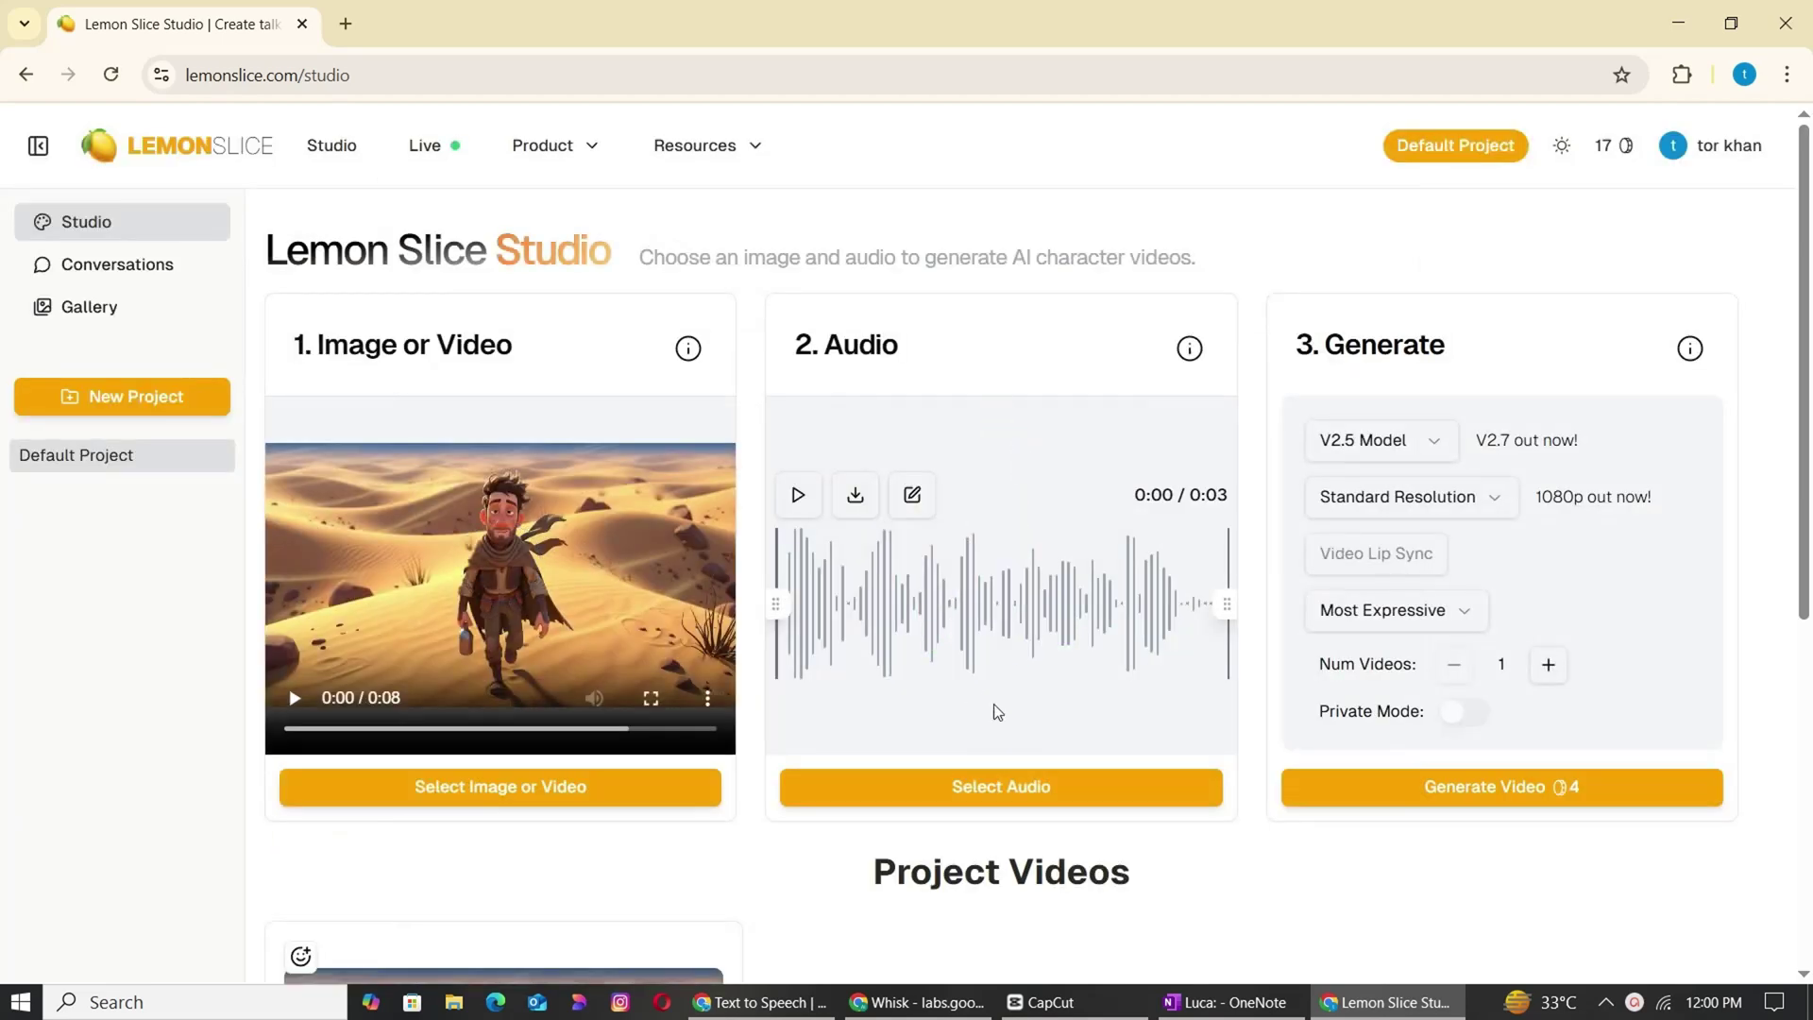
click(1046, 791)
click(541, 283)
click(1320, 318)
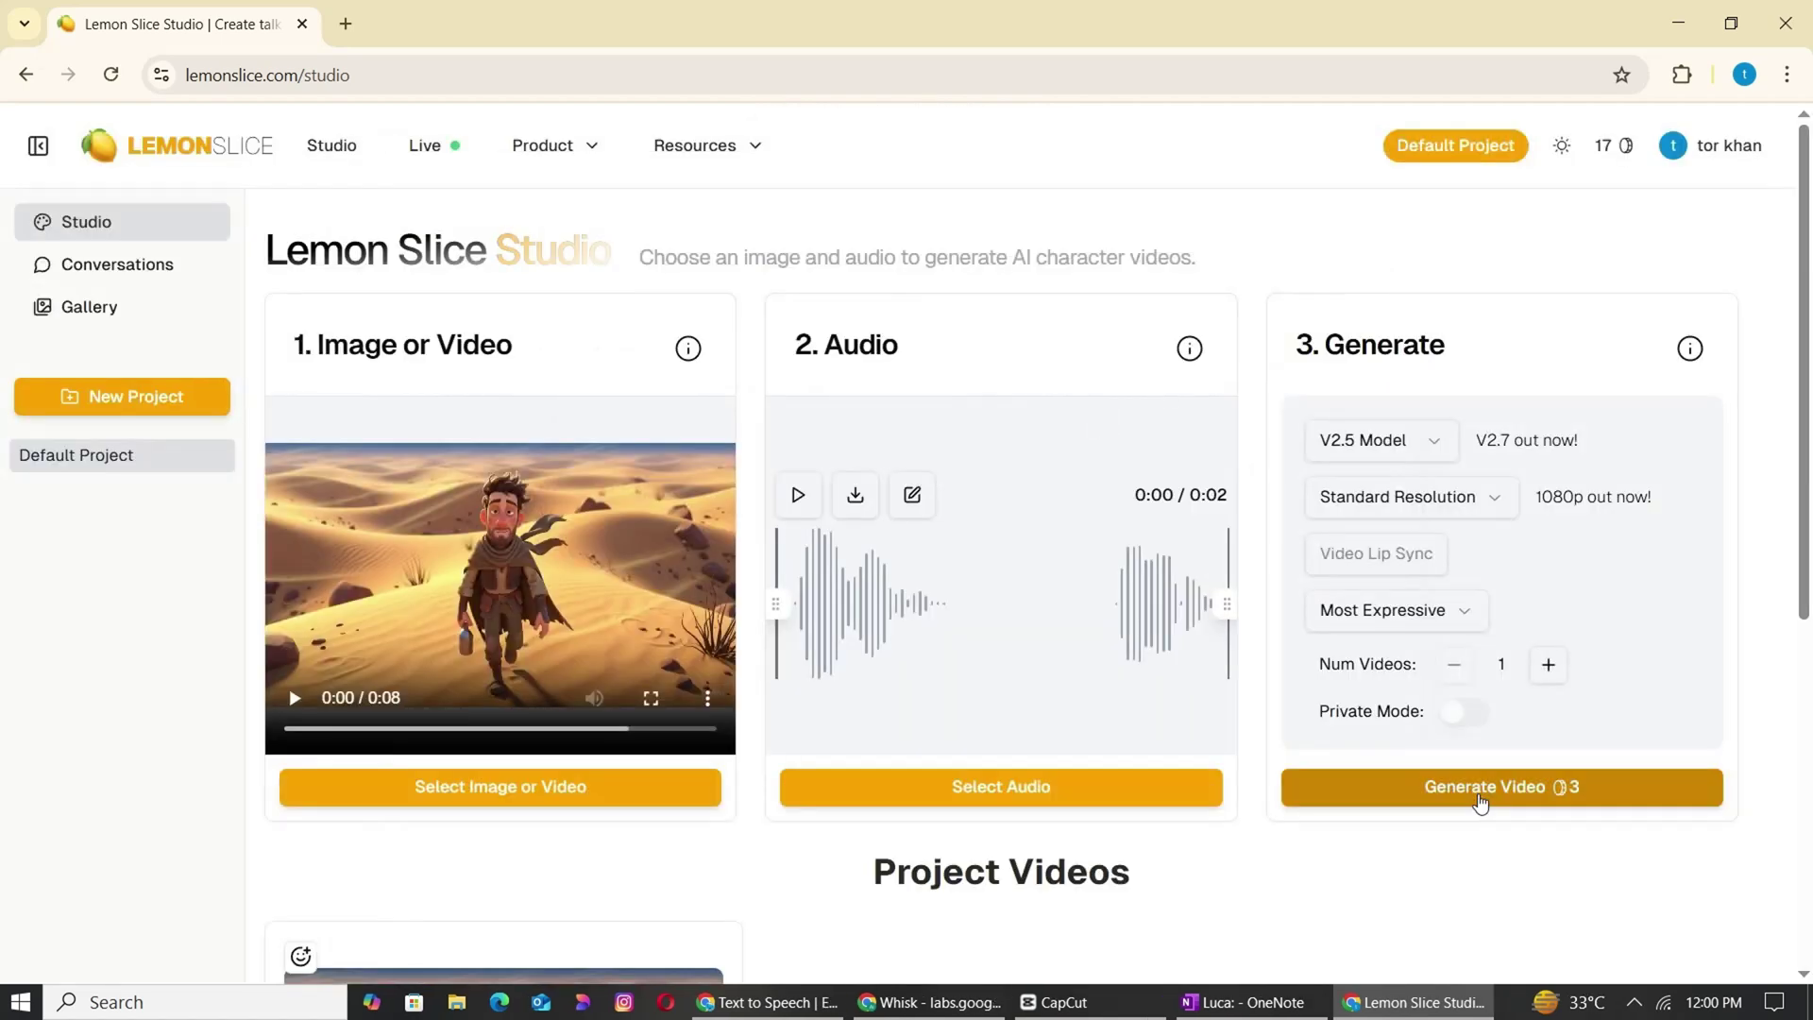
click(1477, 799)
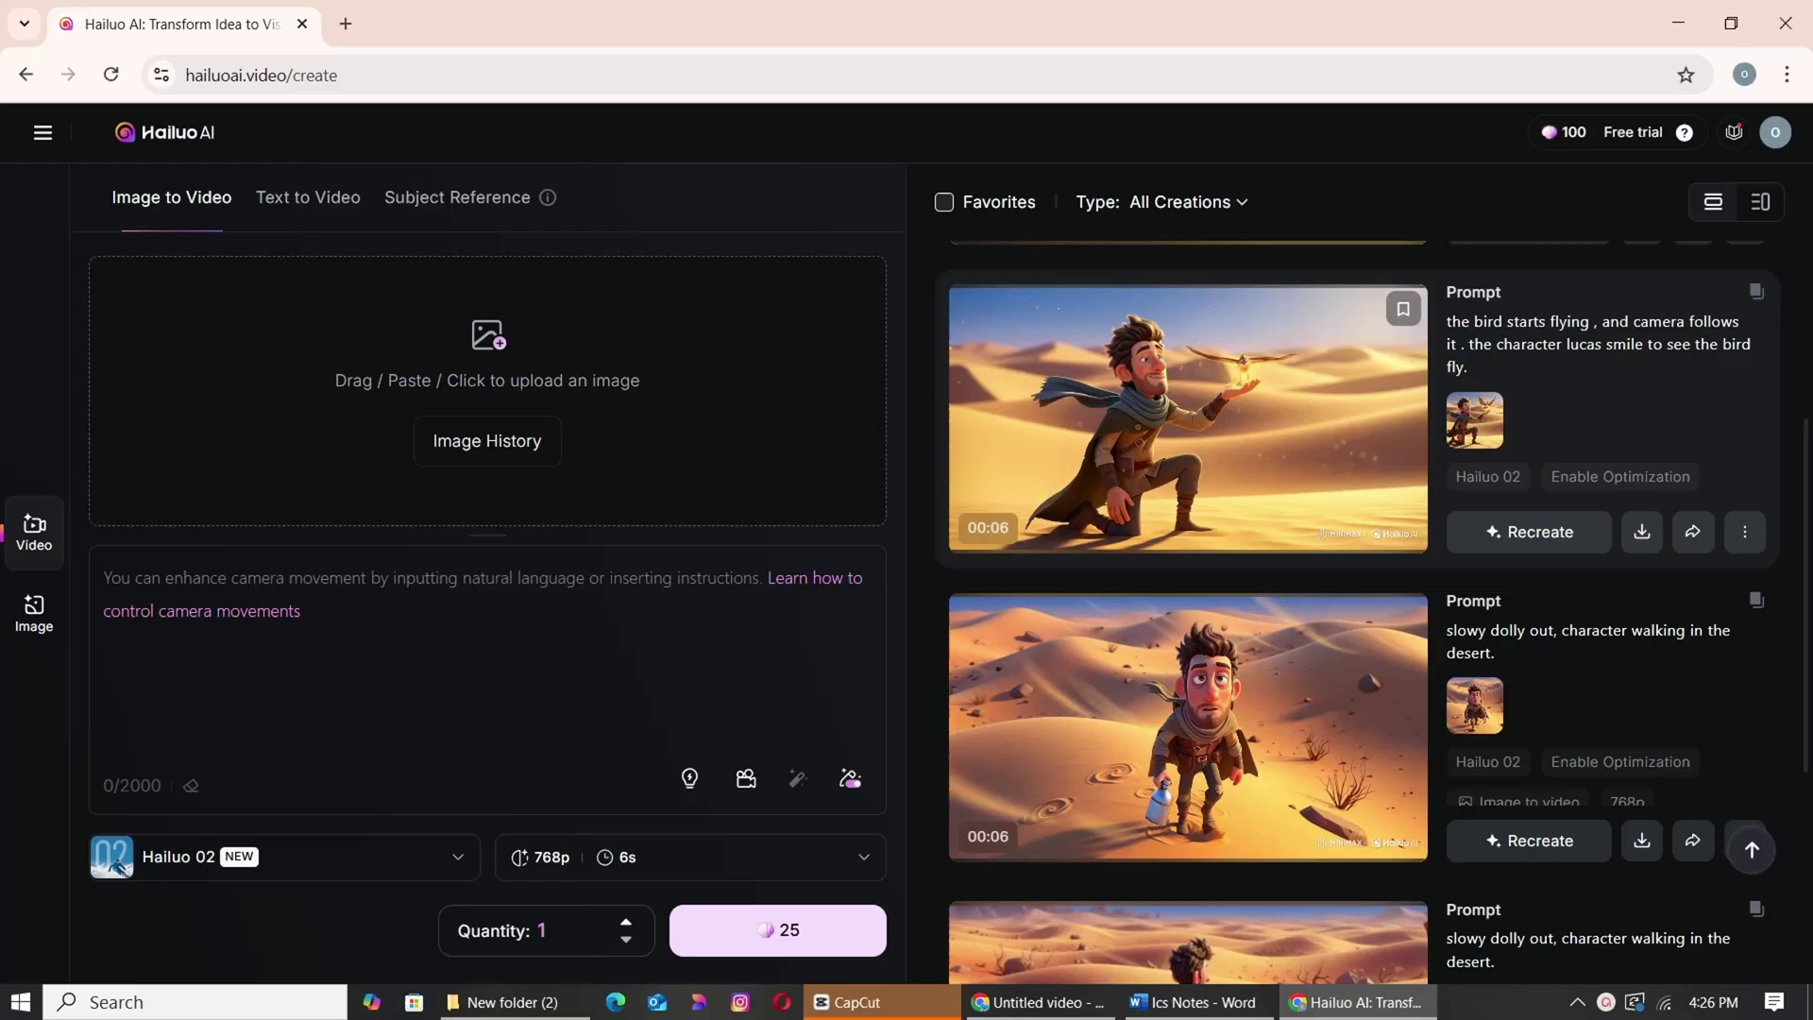
Watch the bird clip and the walking character clip from the creations list.
click(1256, 510)
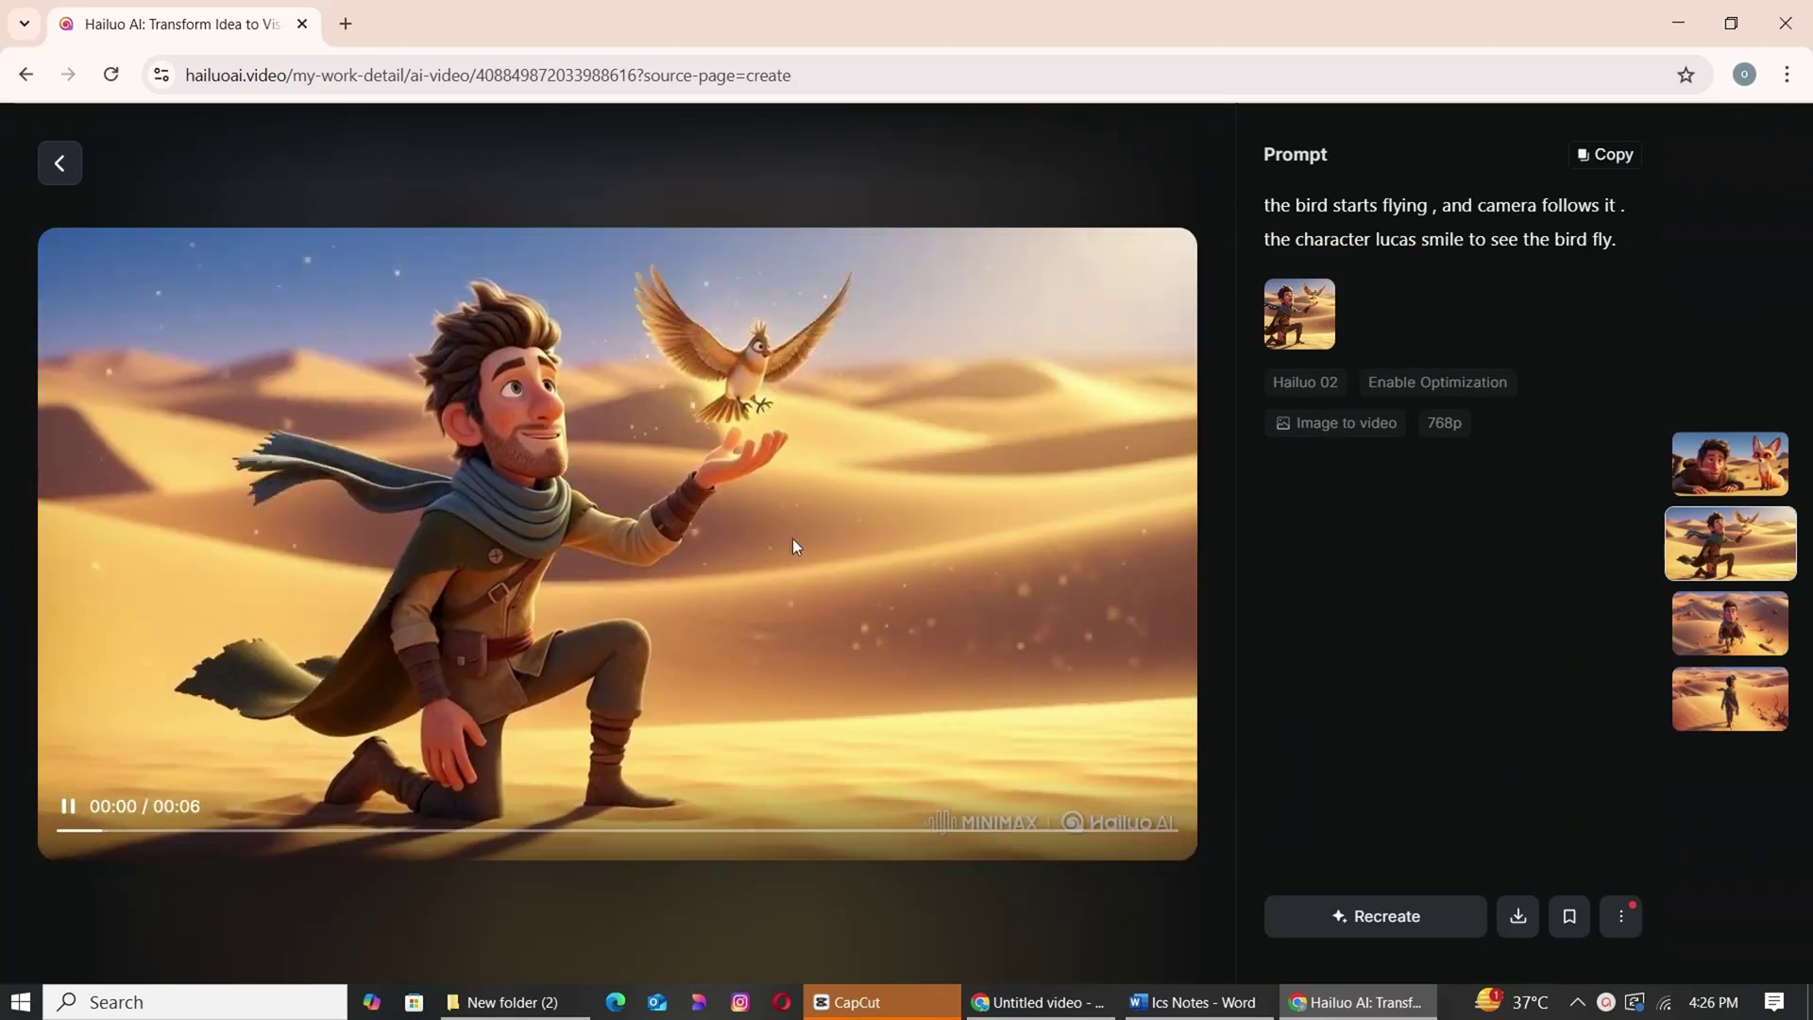
click(59, 162)
click(1174, 708)
click(62, 167)
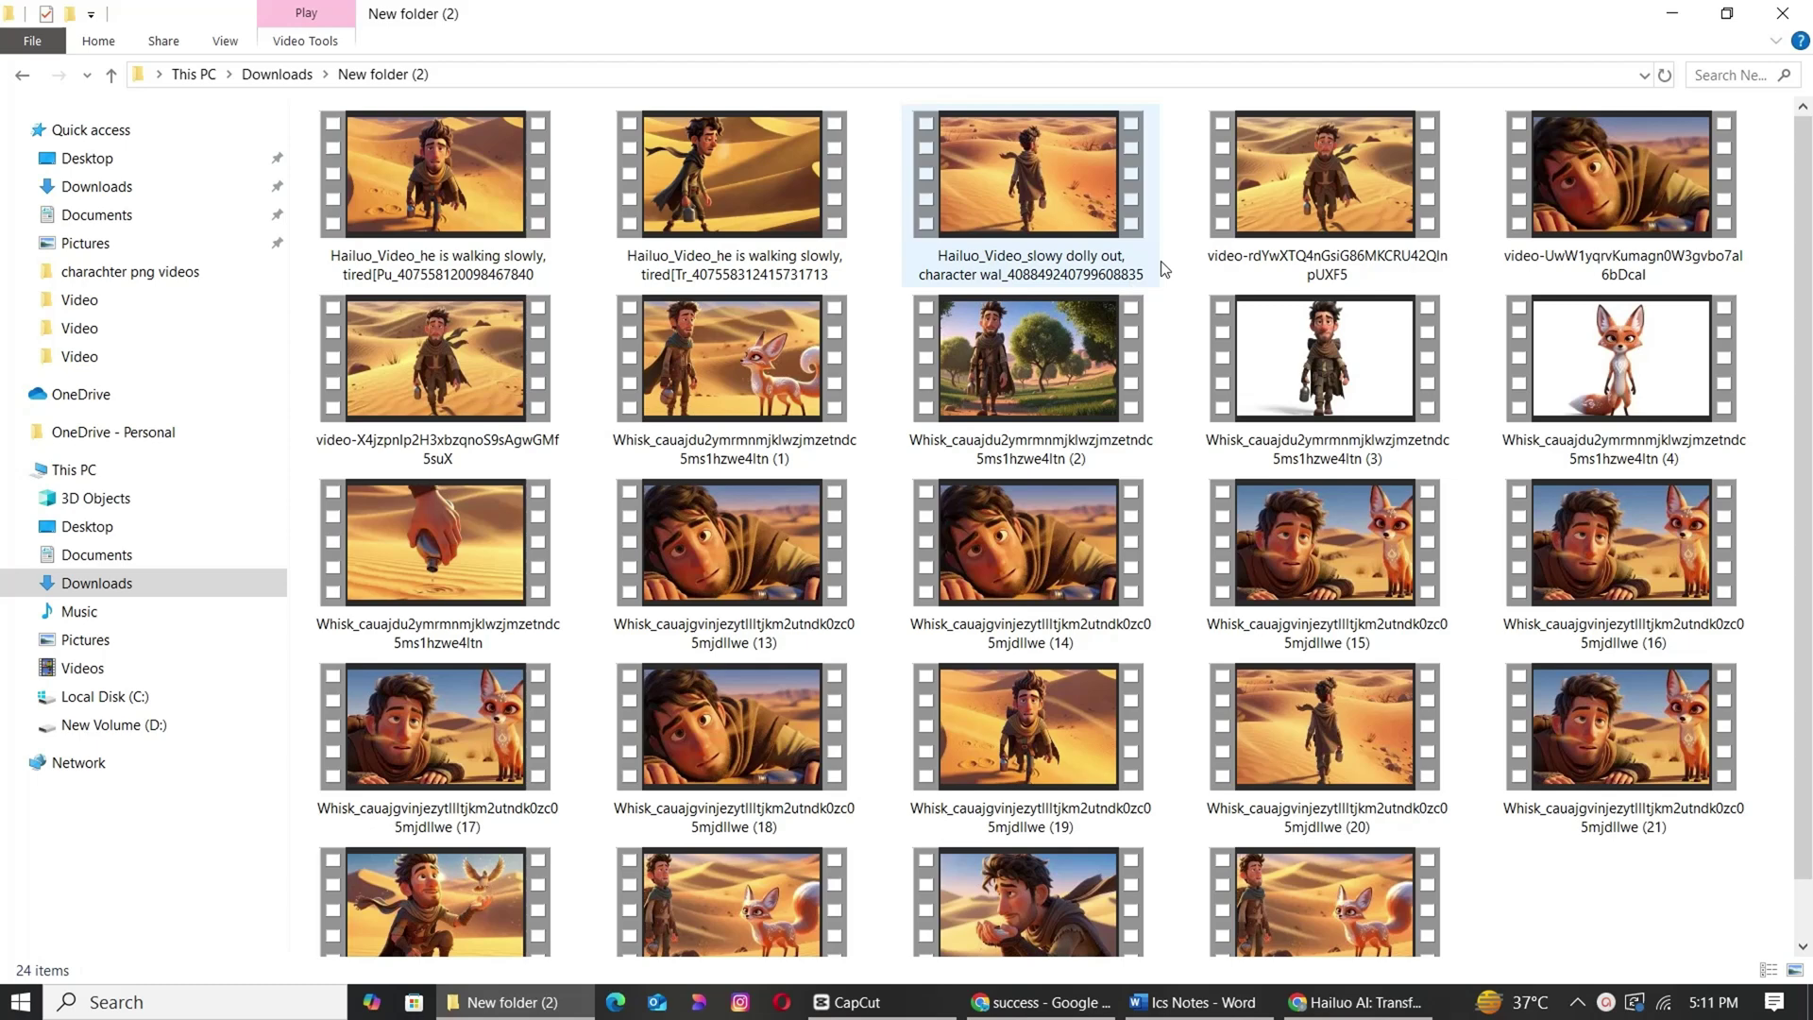
scroll(1317, 321, down, 1)
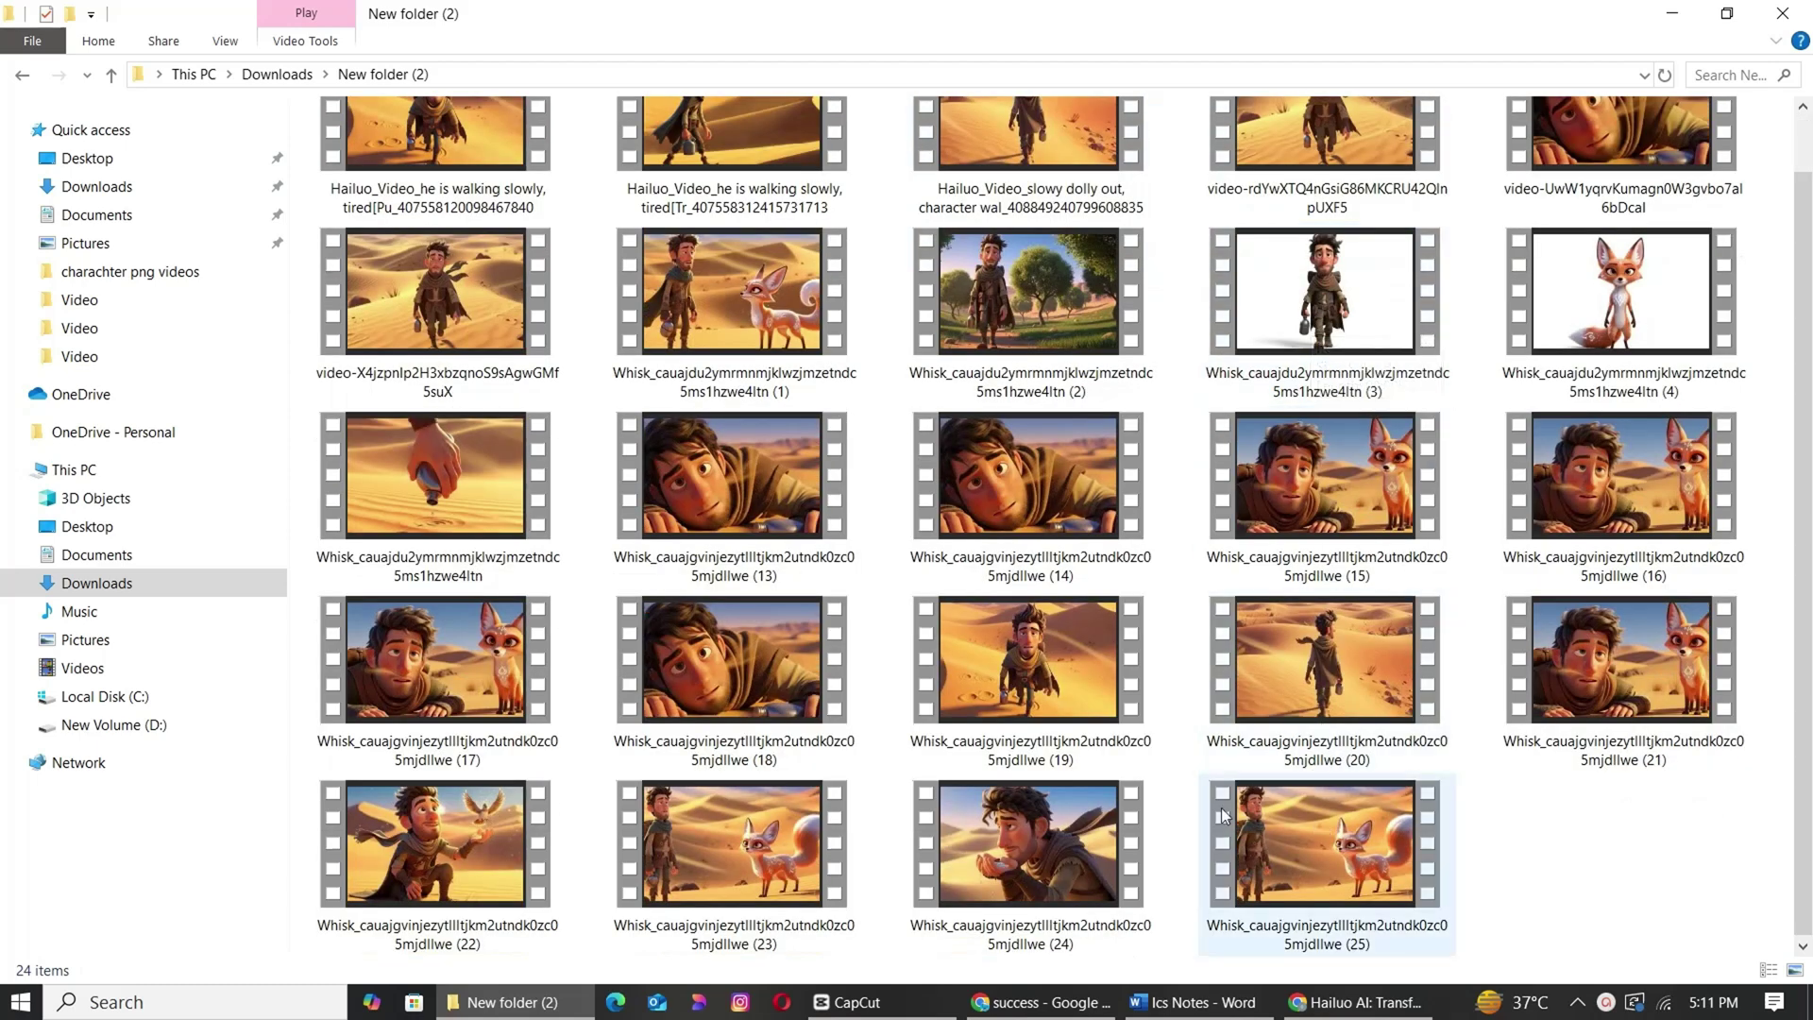
scroll(665, 706, up, 1)
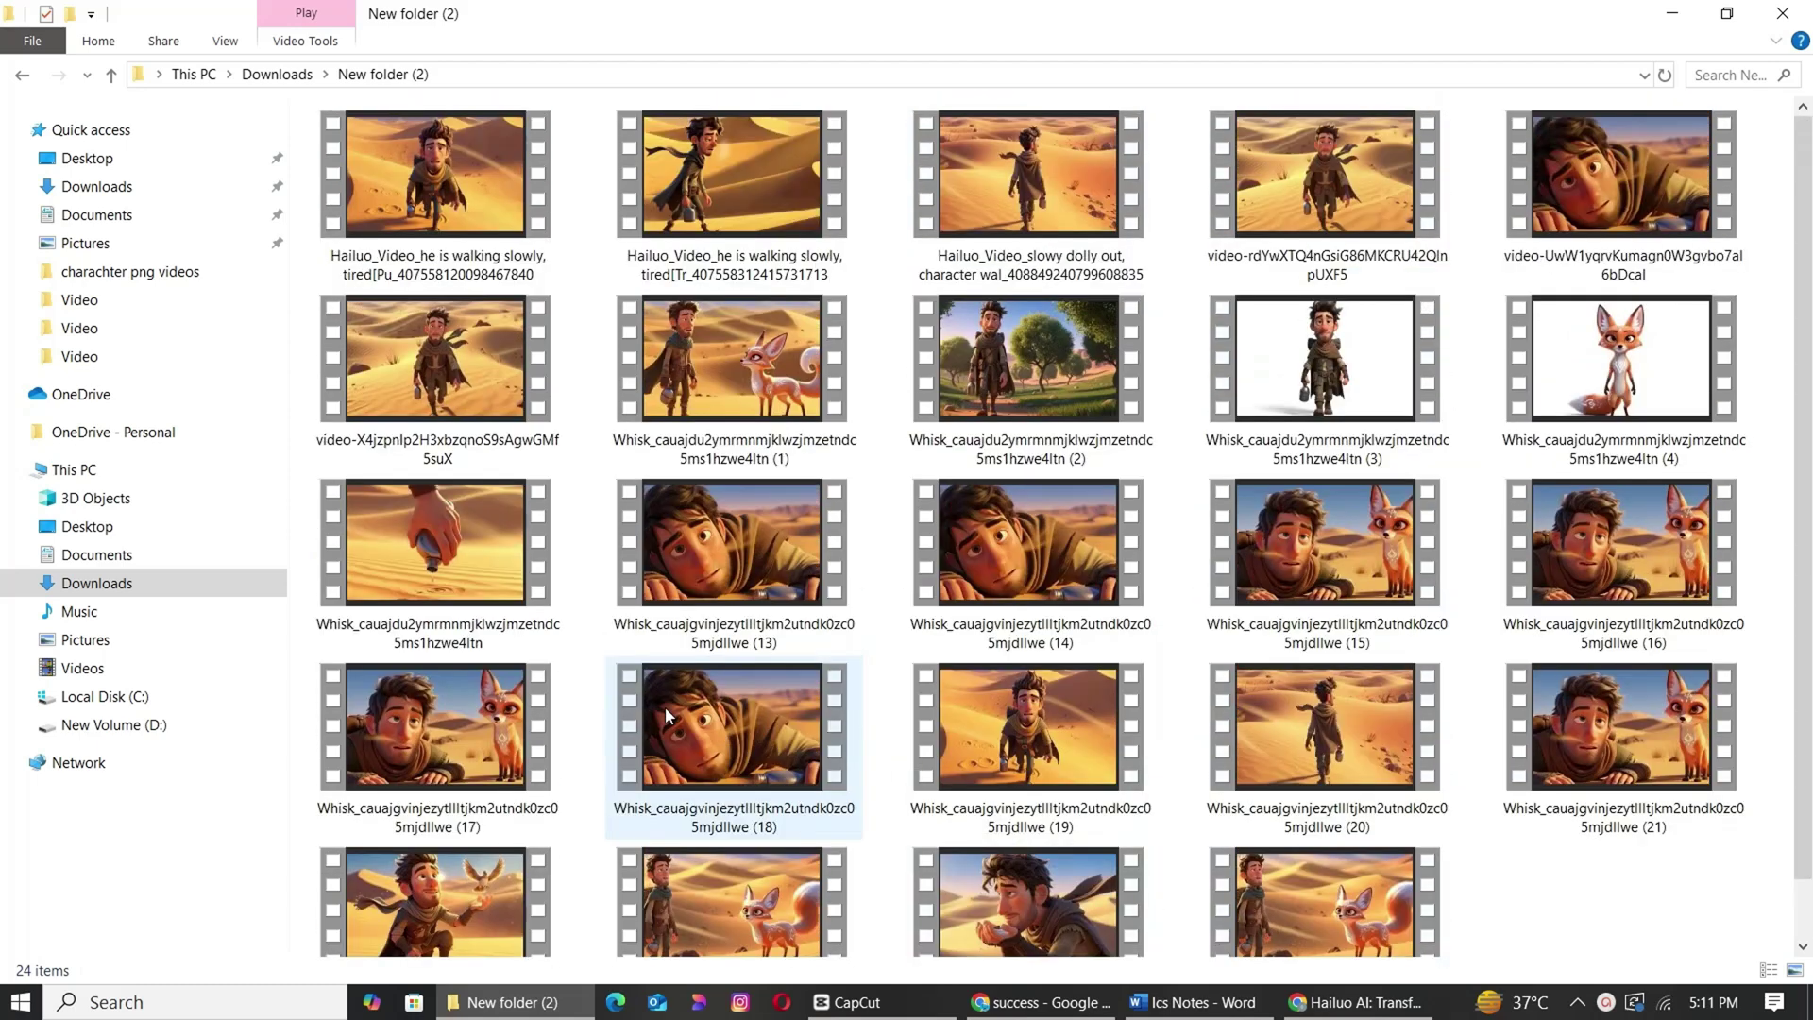
scroll(759, 601, down, 1)
scroll(1109, 652, up, 1)
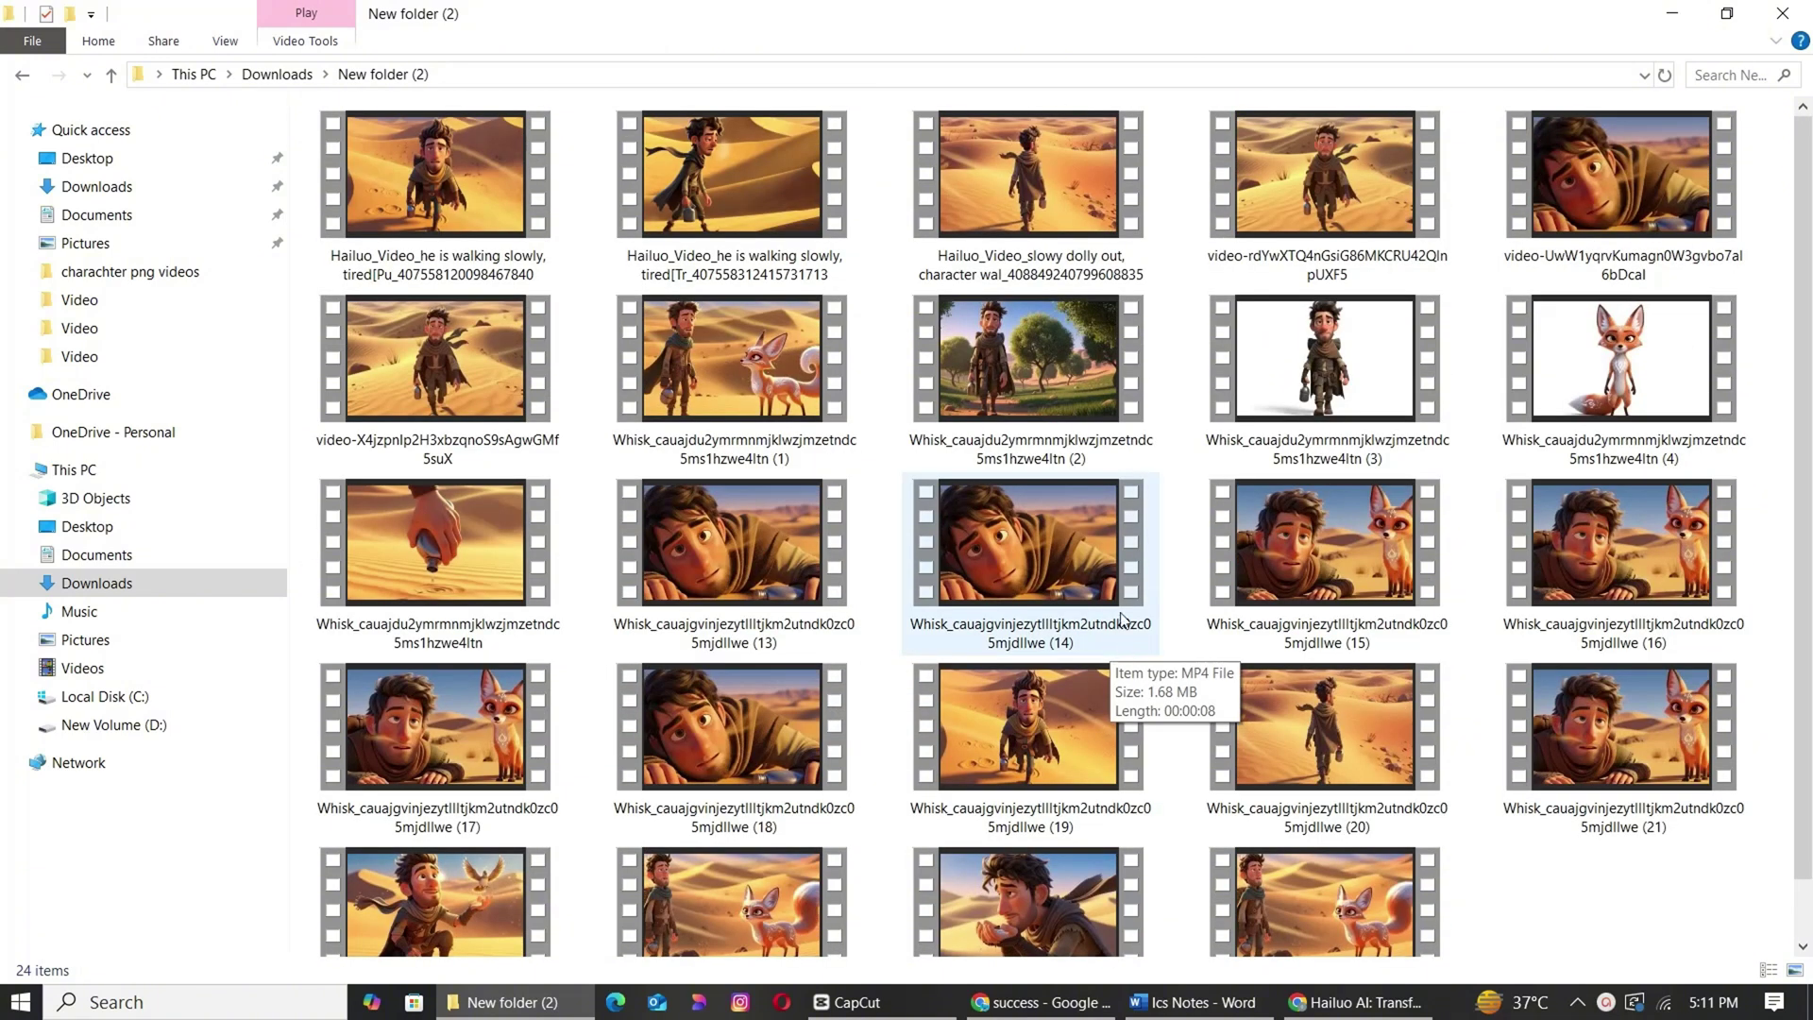
scroll(1110, 646, down, 1)
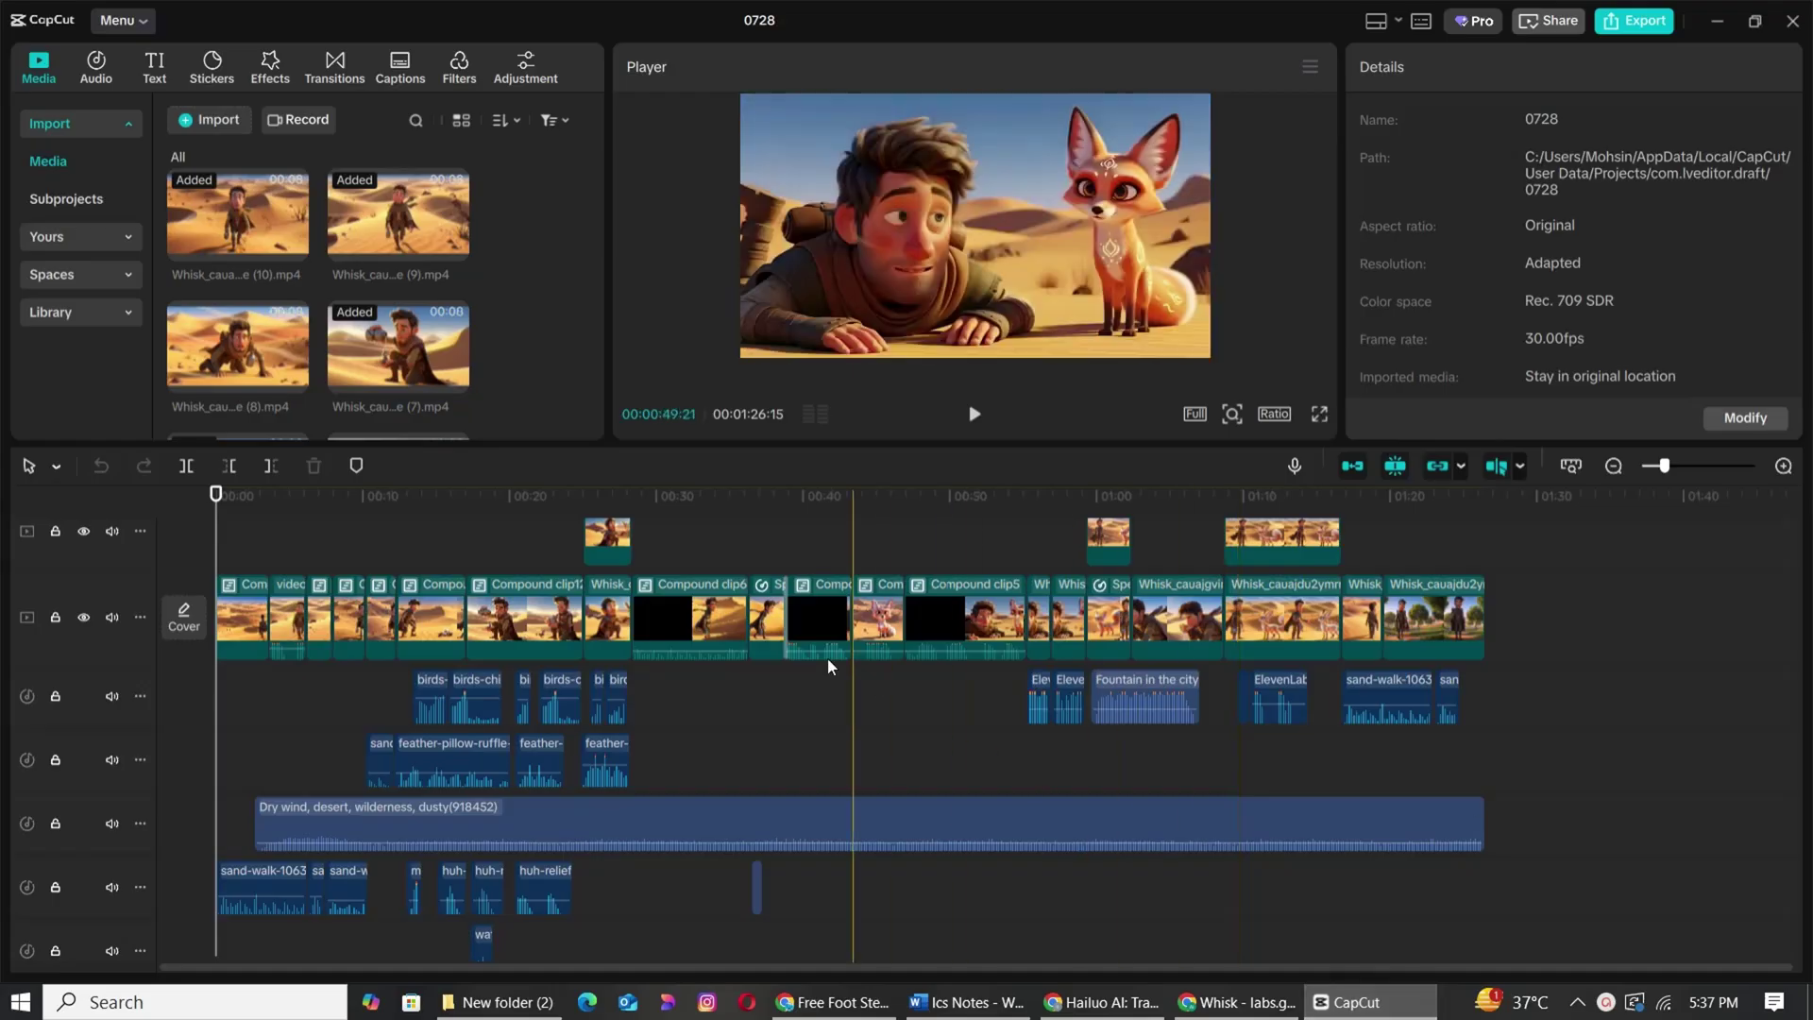
scroll(389, 317, up, 1)
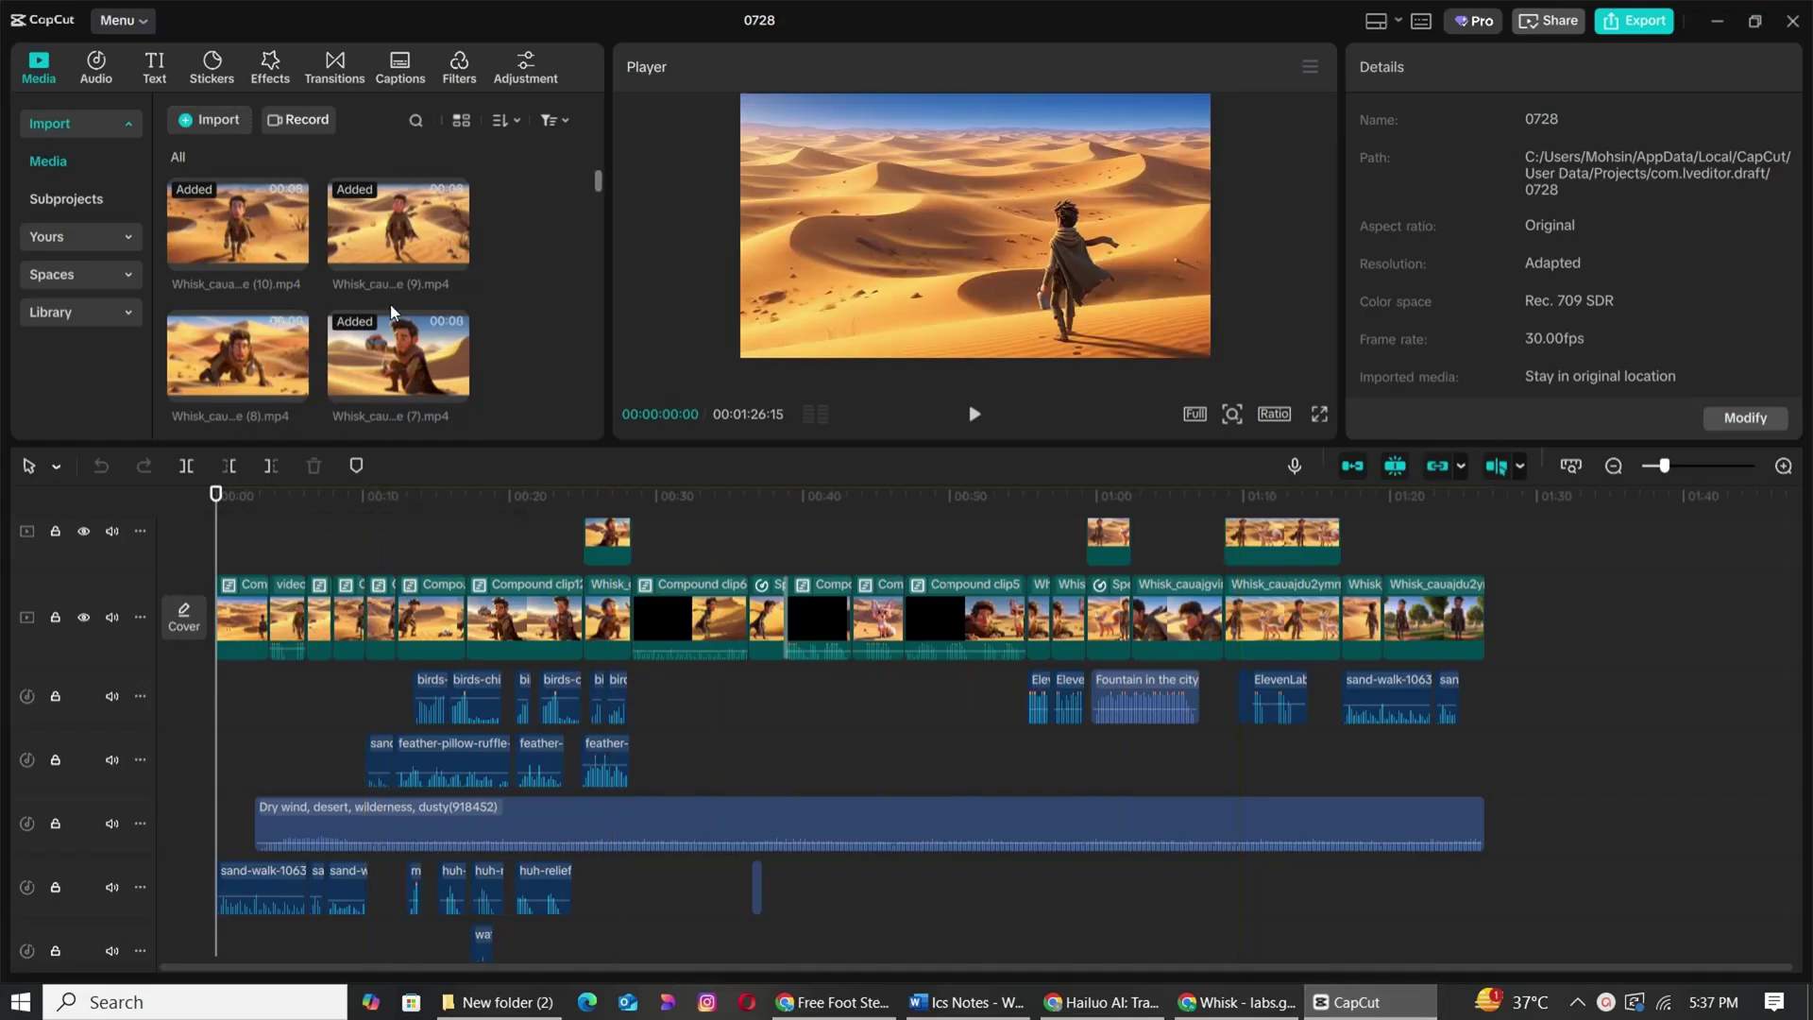
drag(498, 454, 523, 614)
scroll(314, 312, down, 3)
scroll(315, 311, down, 2)
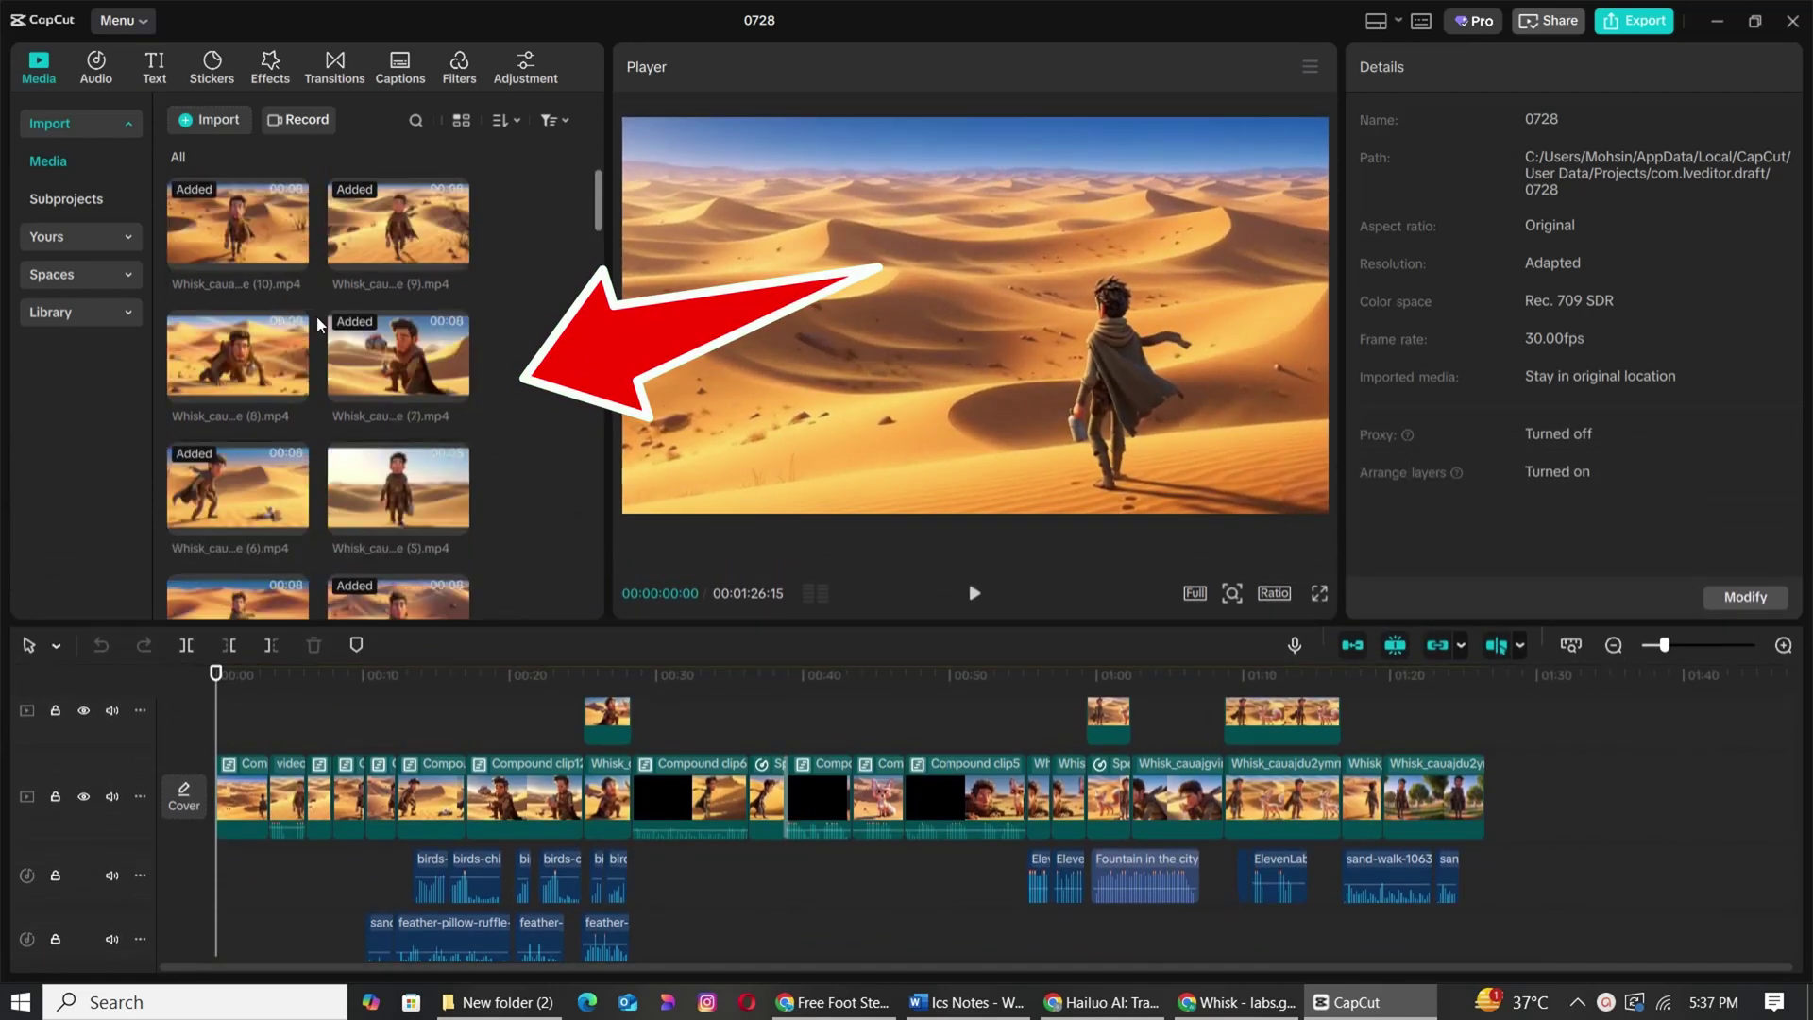
scroll(315, 304, down, 3)
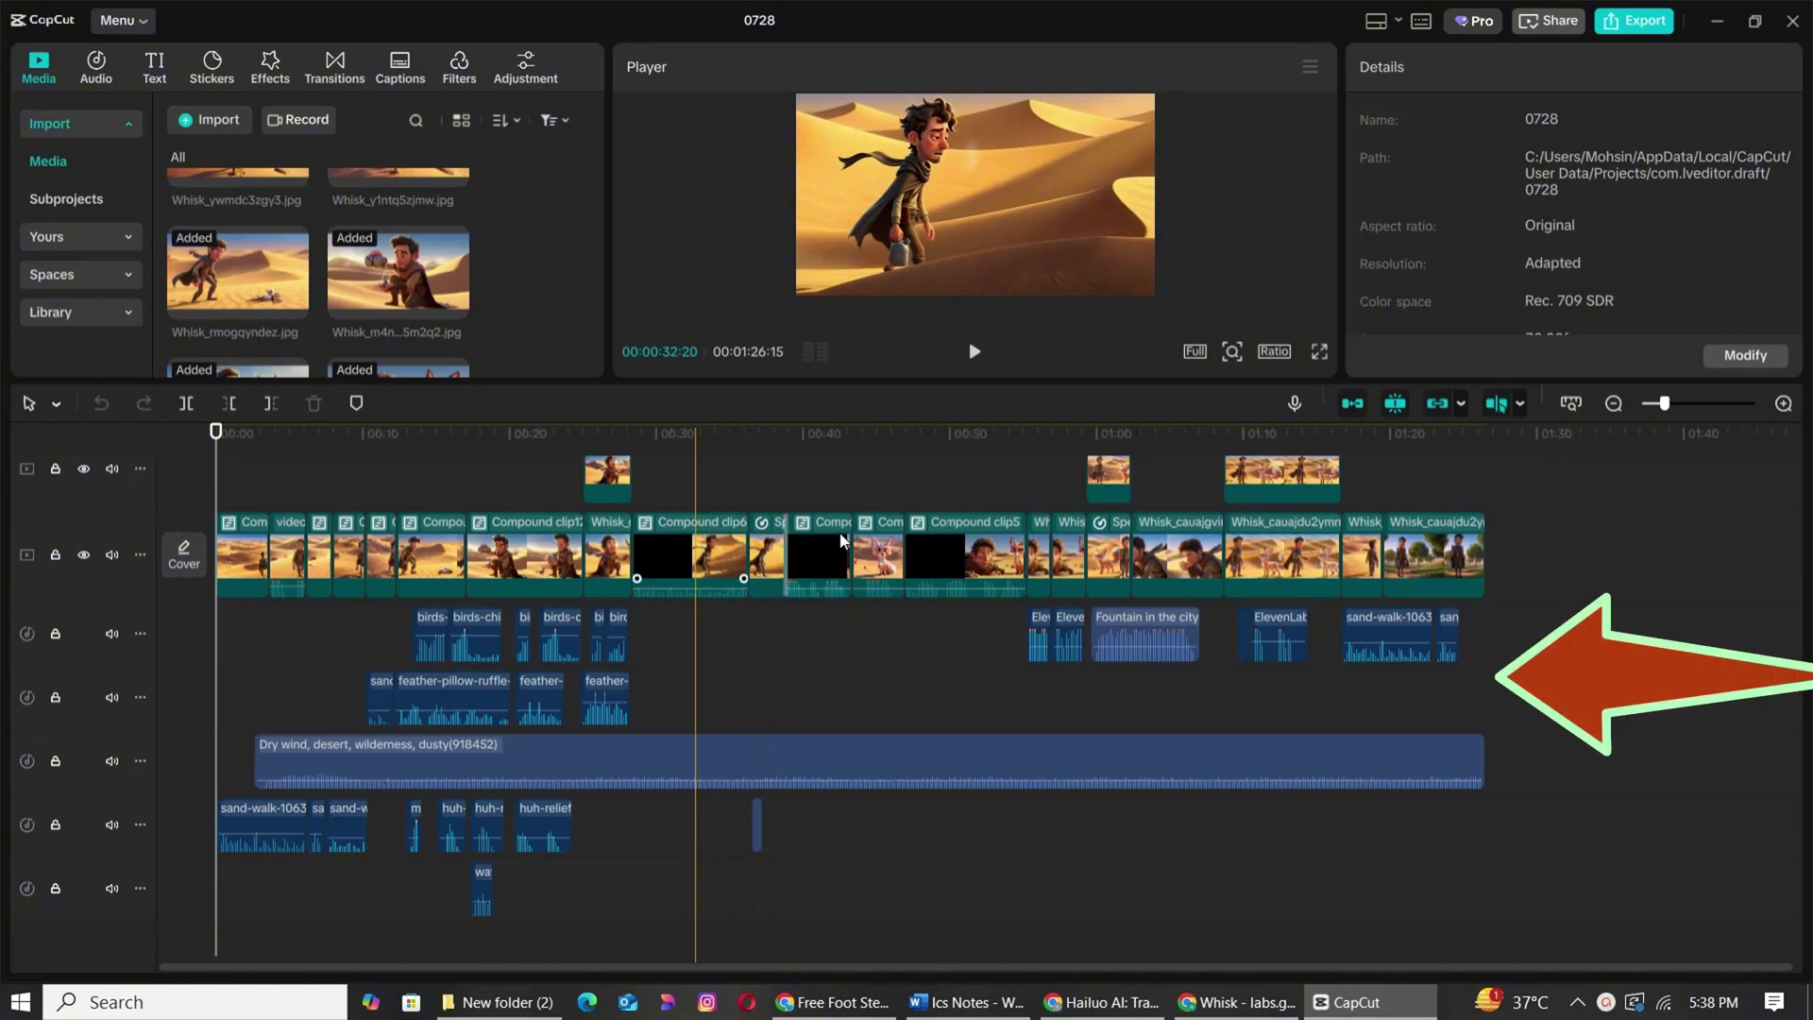
click(703, 558)
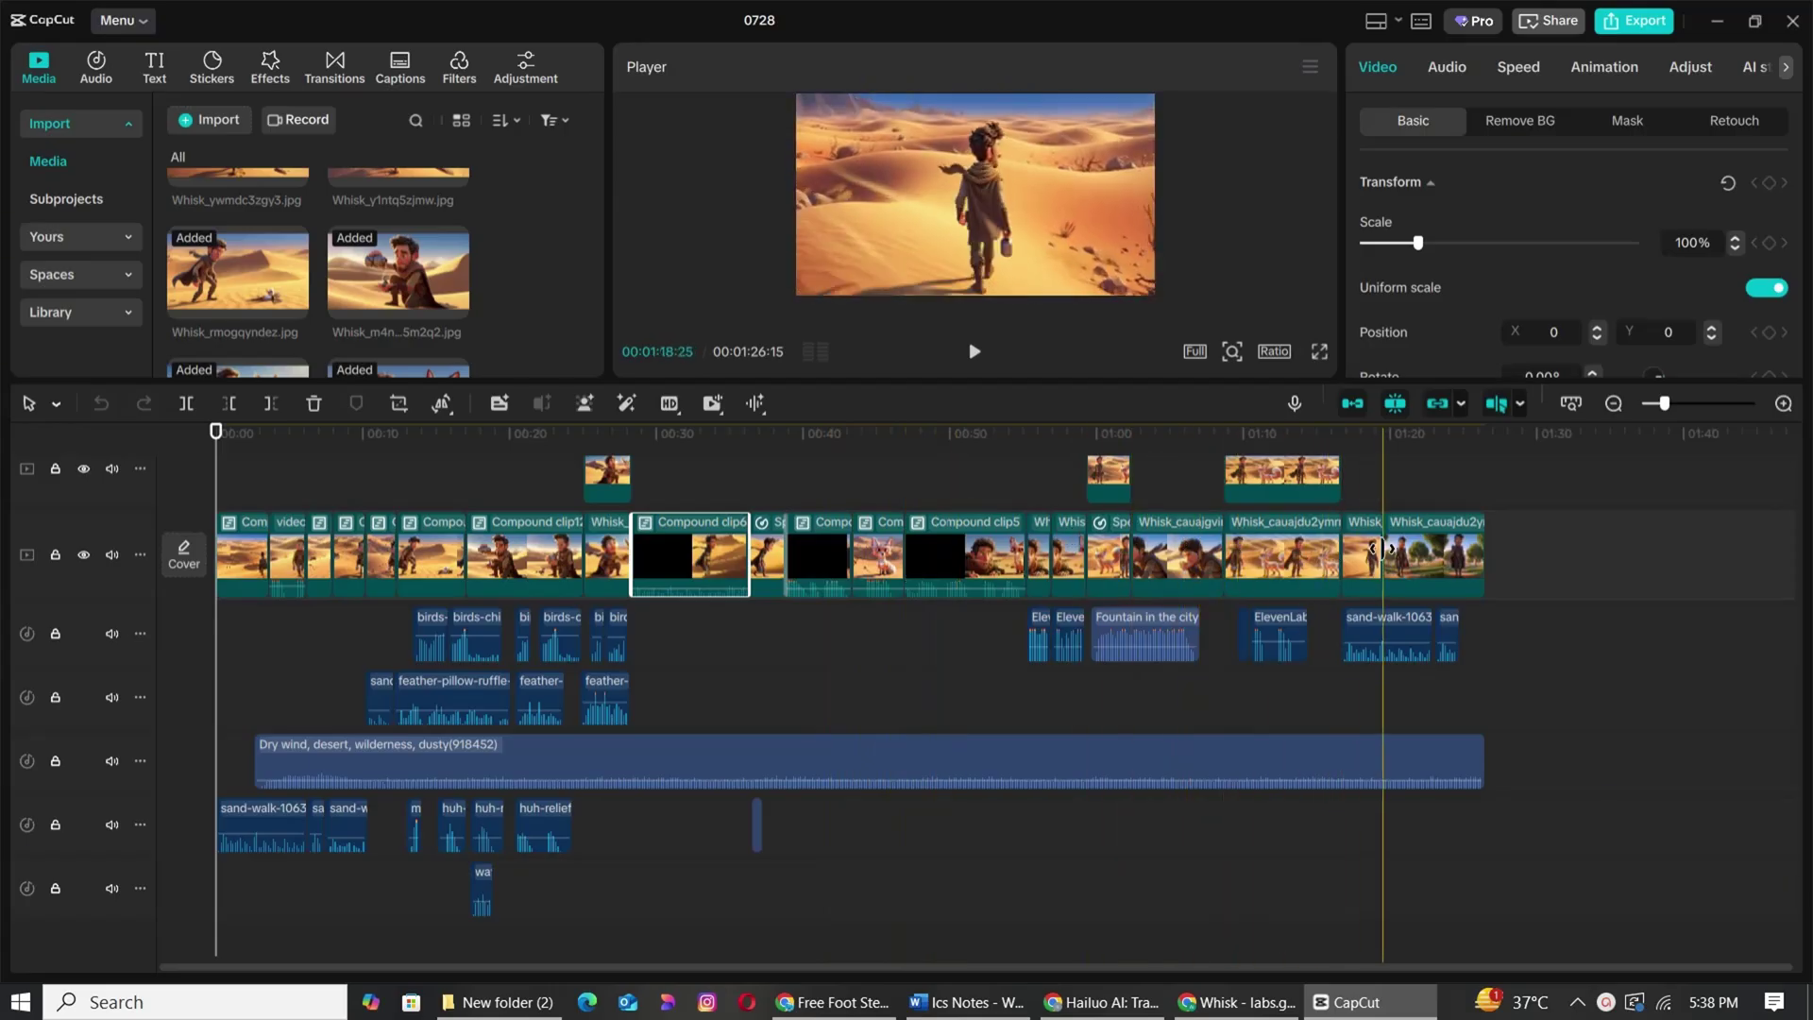
Search Pixabay for 'walk on sand' and preview Sand walk and running on sand.
click(263, 619)
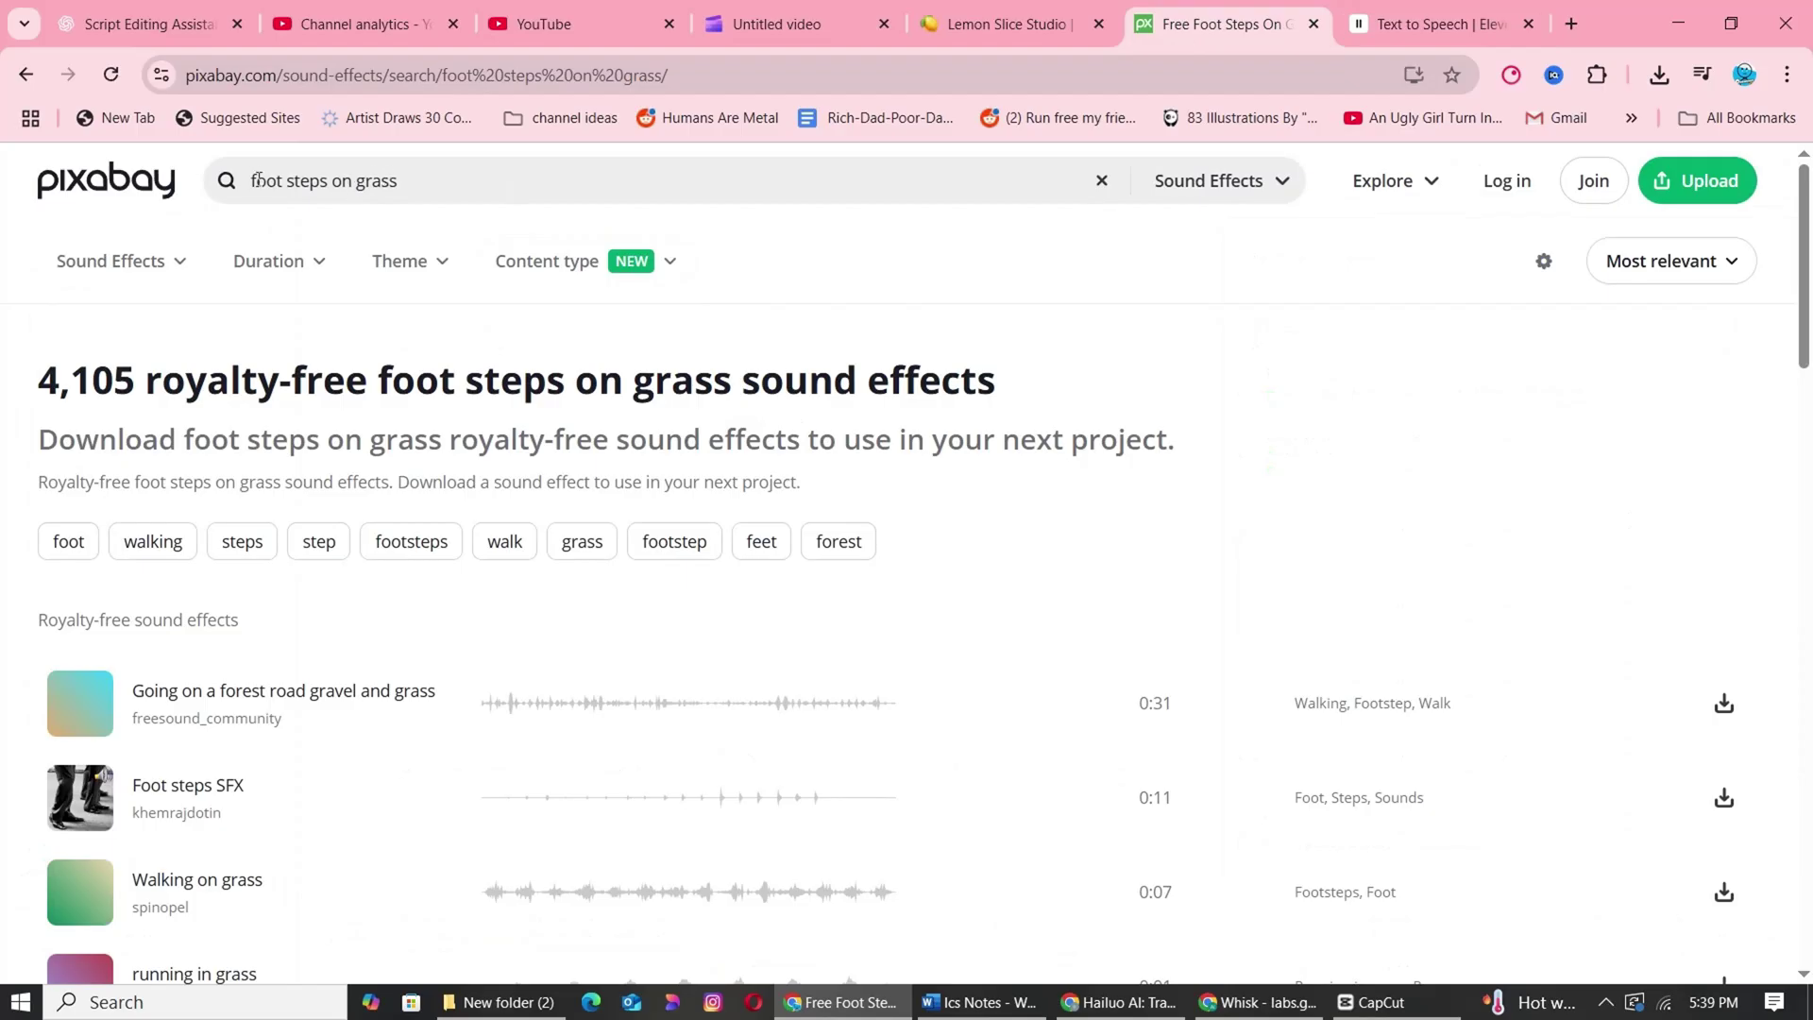
click(255, 180)
scroll(292, 669, down, 2)
click(424, 182)
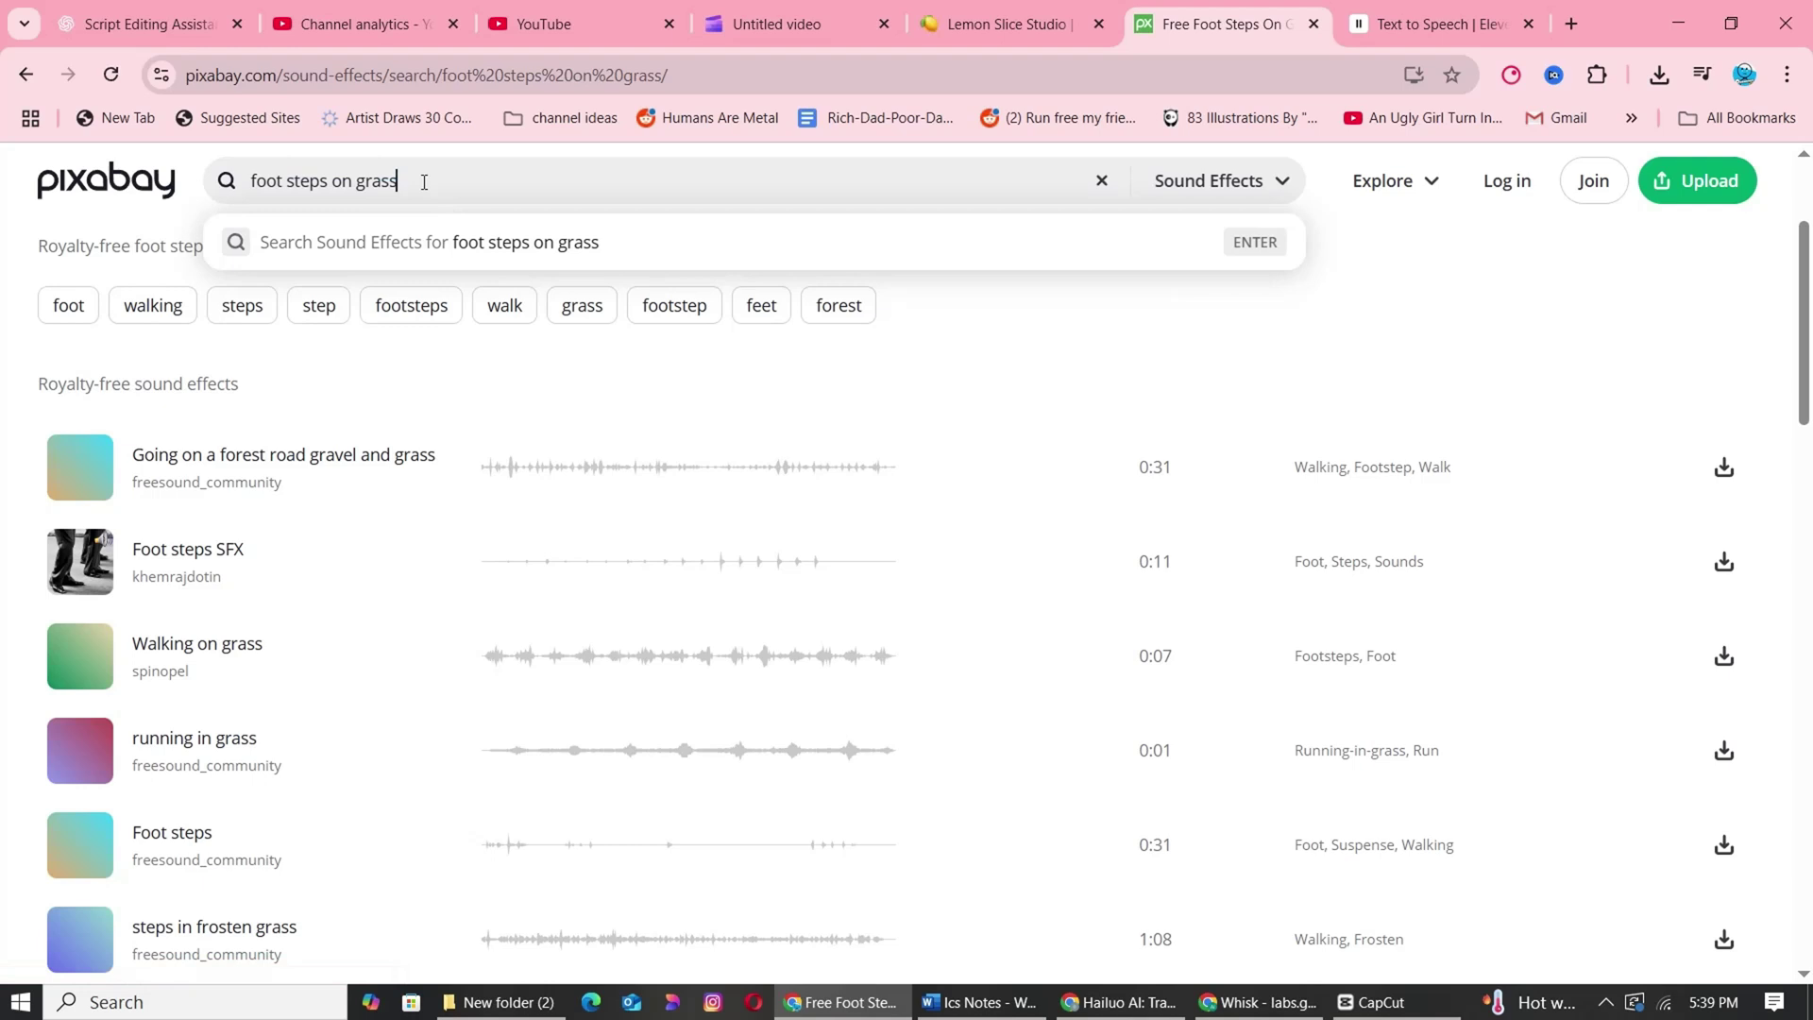
text(wal)
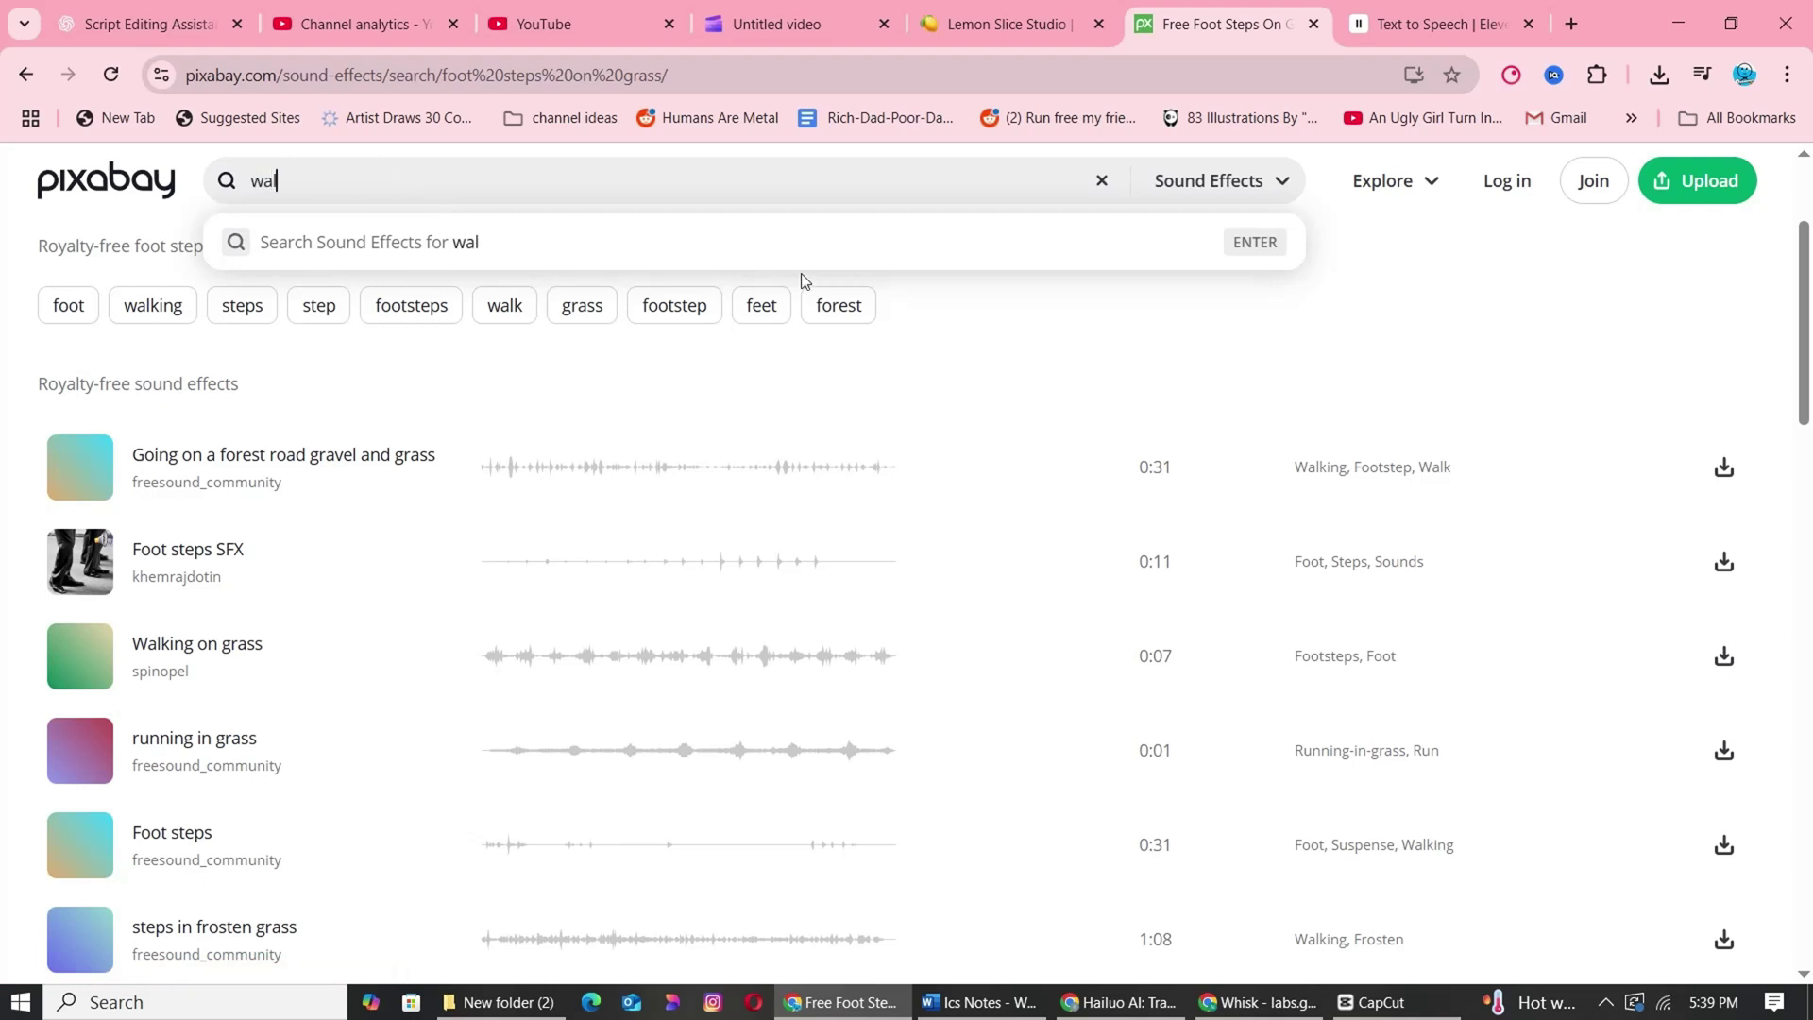
text(k on sand)
click(846, 229)
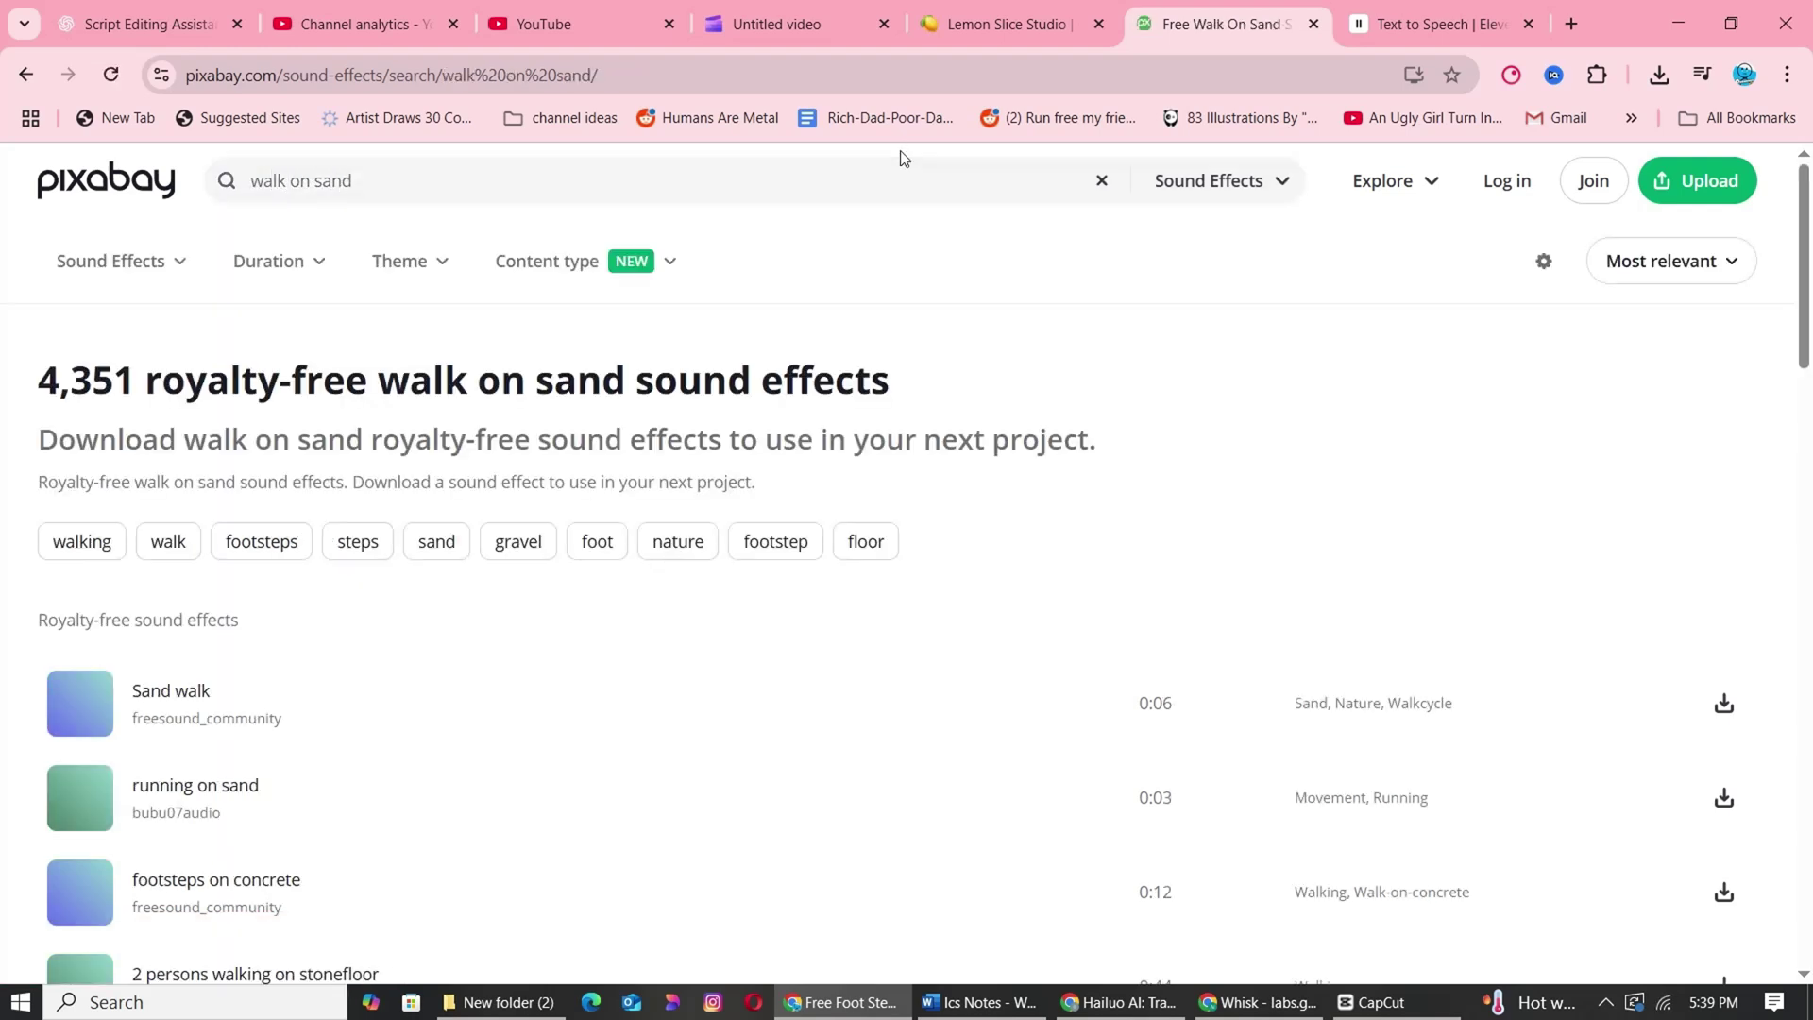
click(81, 703)
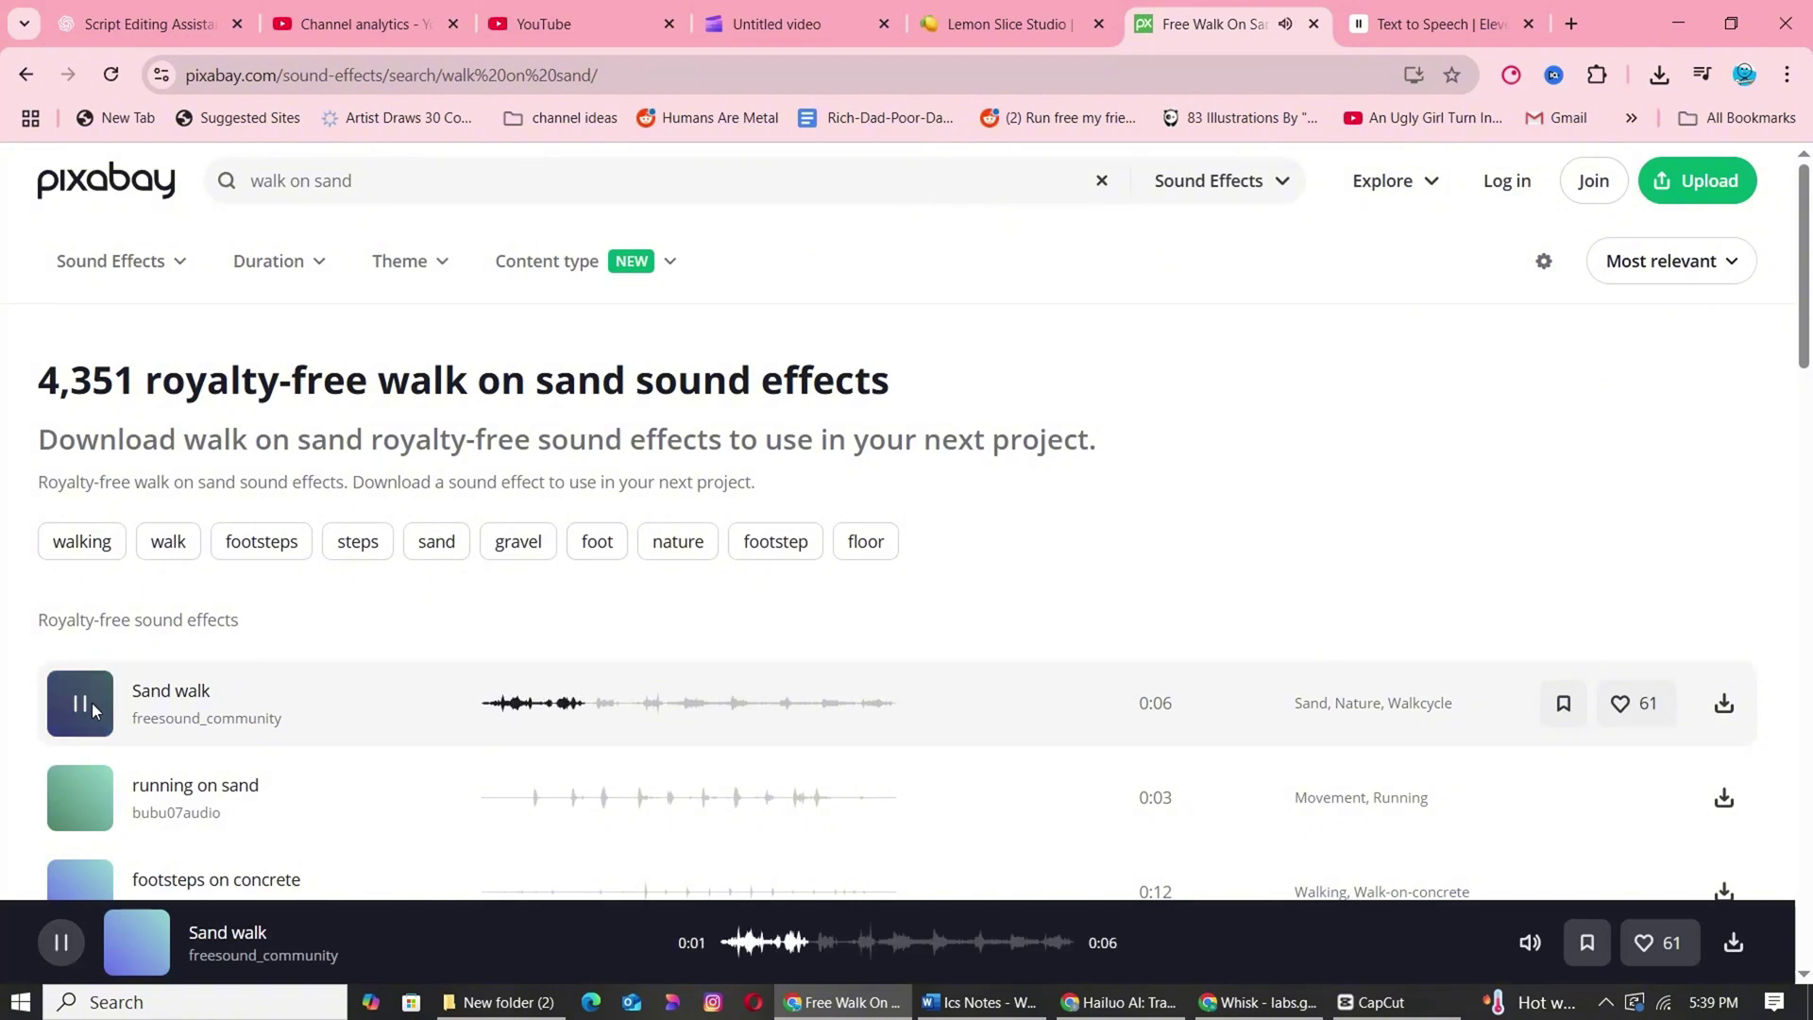
click(82, 708)
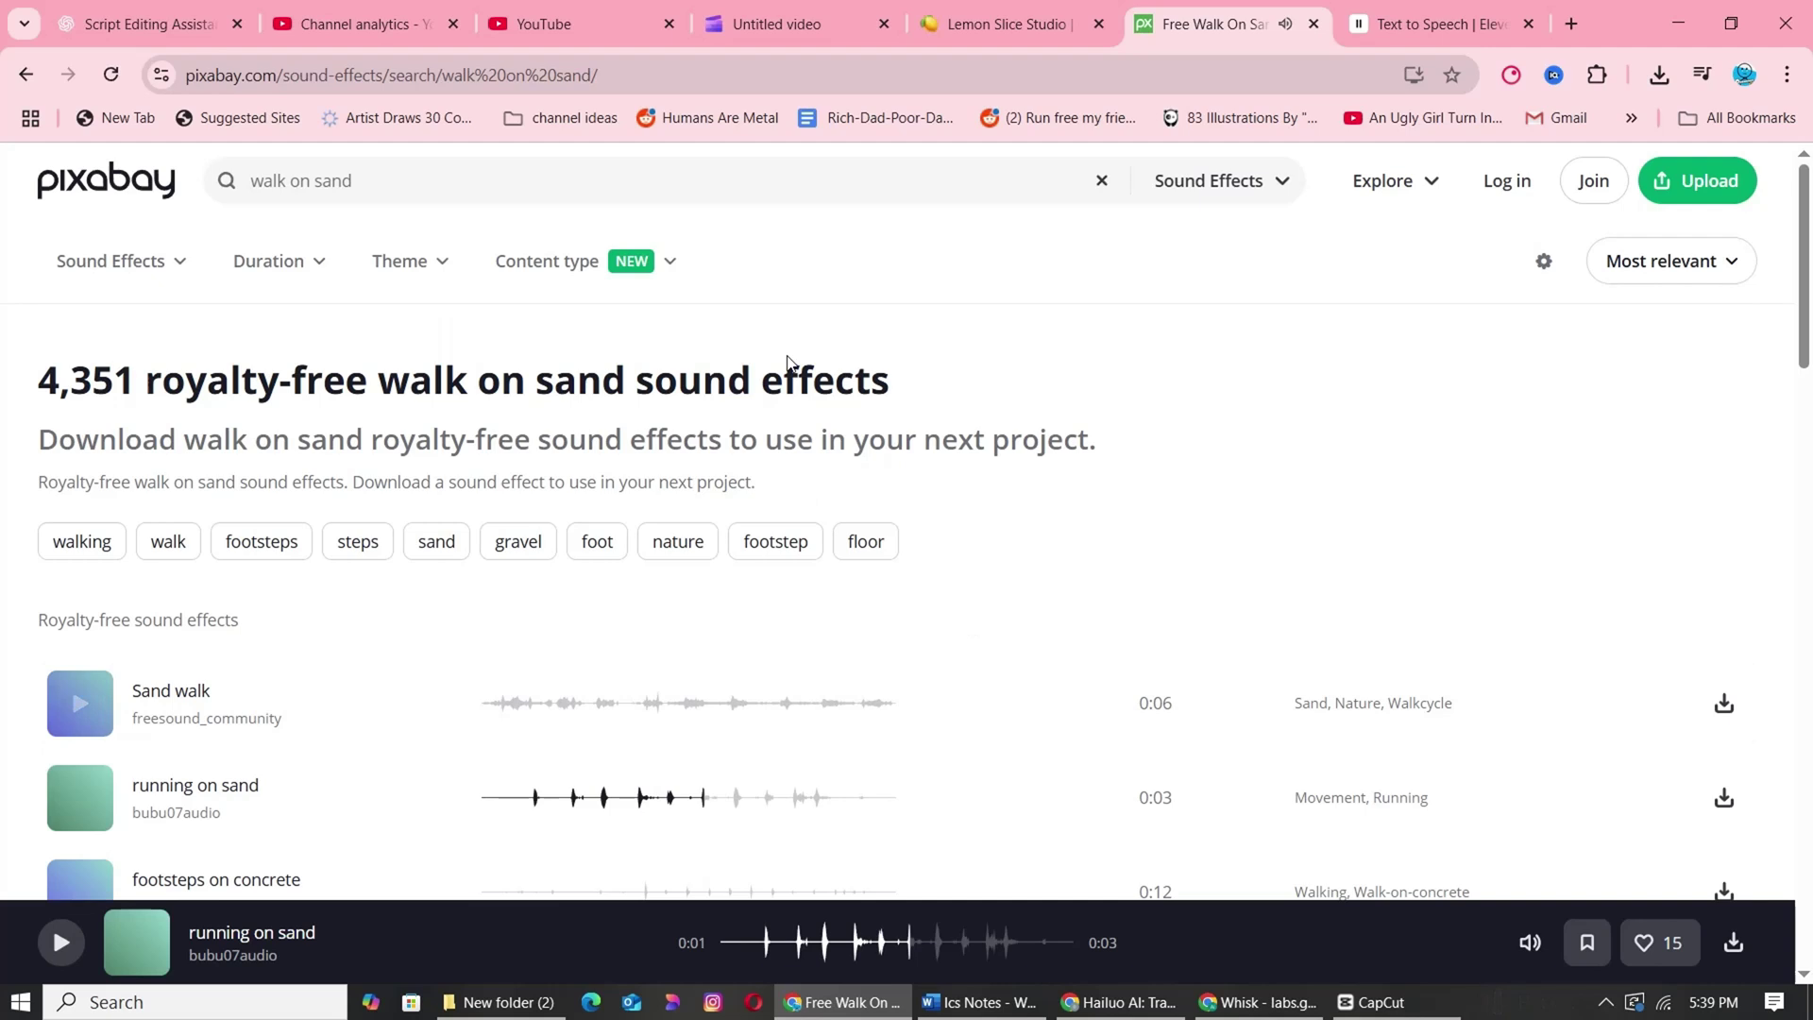
Search for 'birds chirping sound' and preview the Birds chirping effect.
click(614, 181)
text(b)
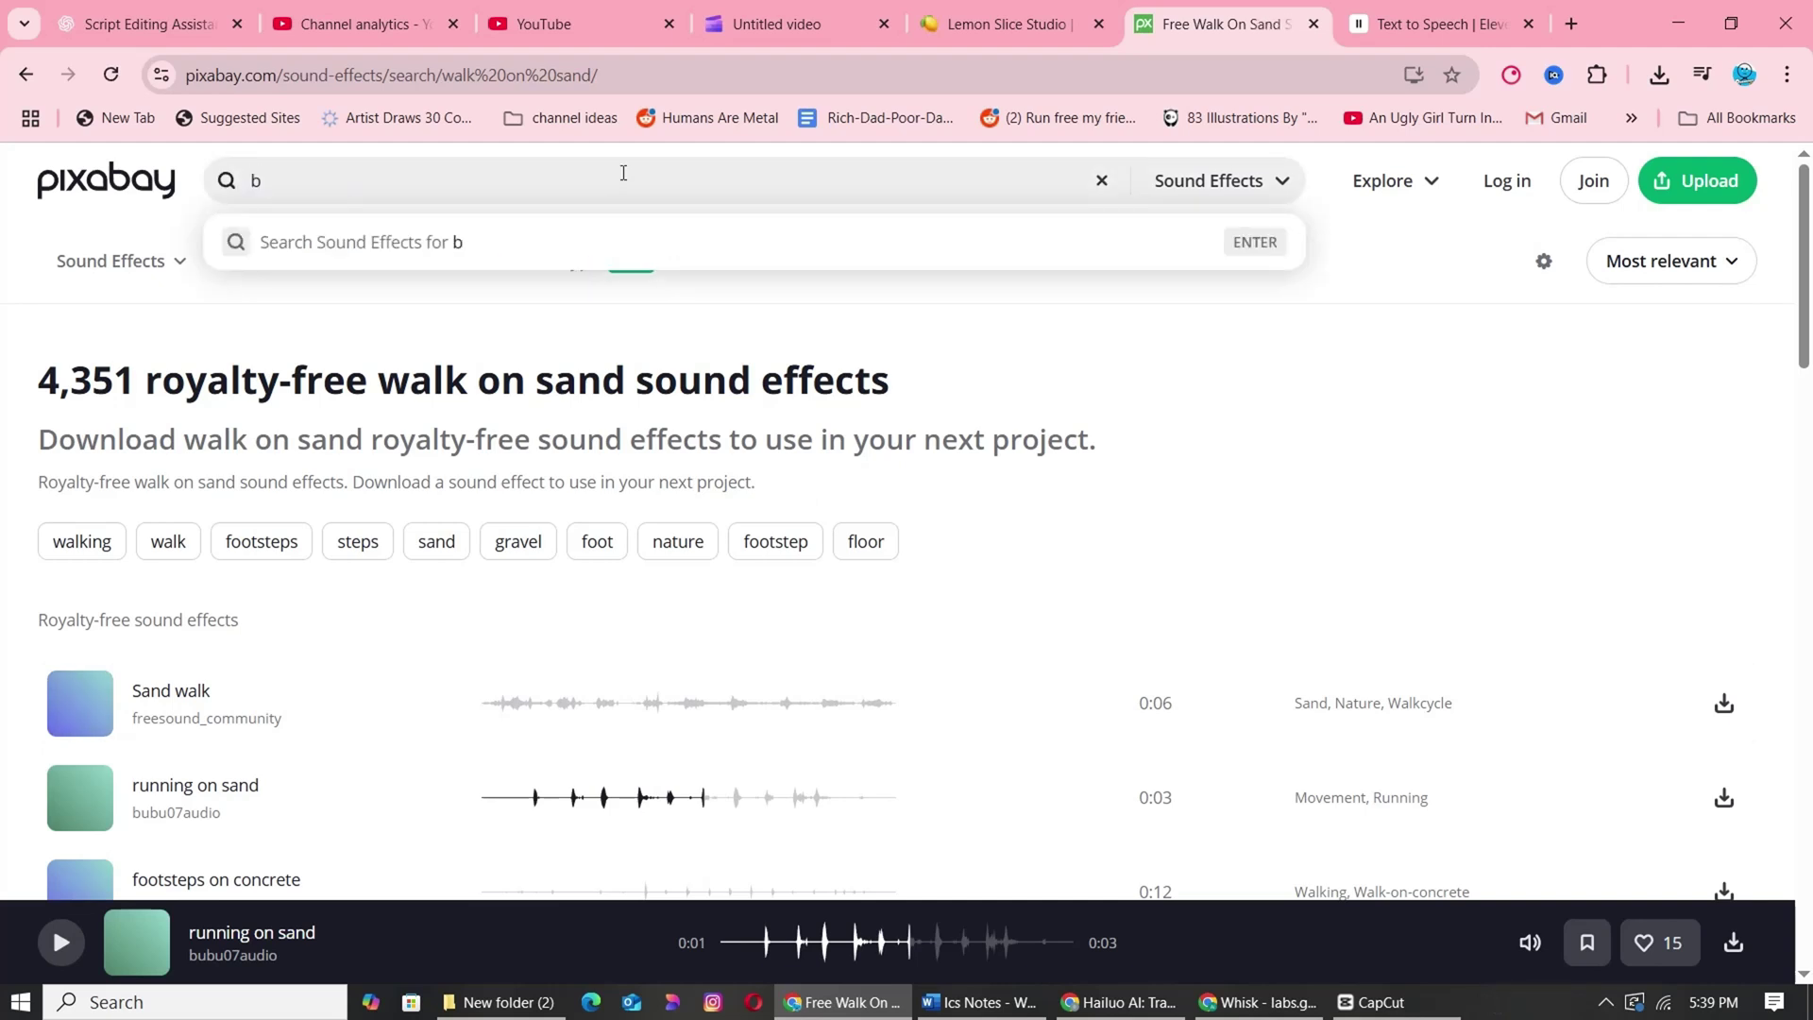
text(ird)
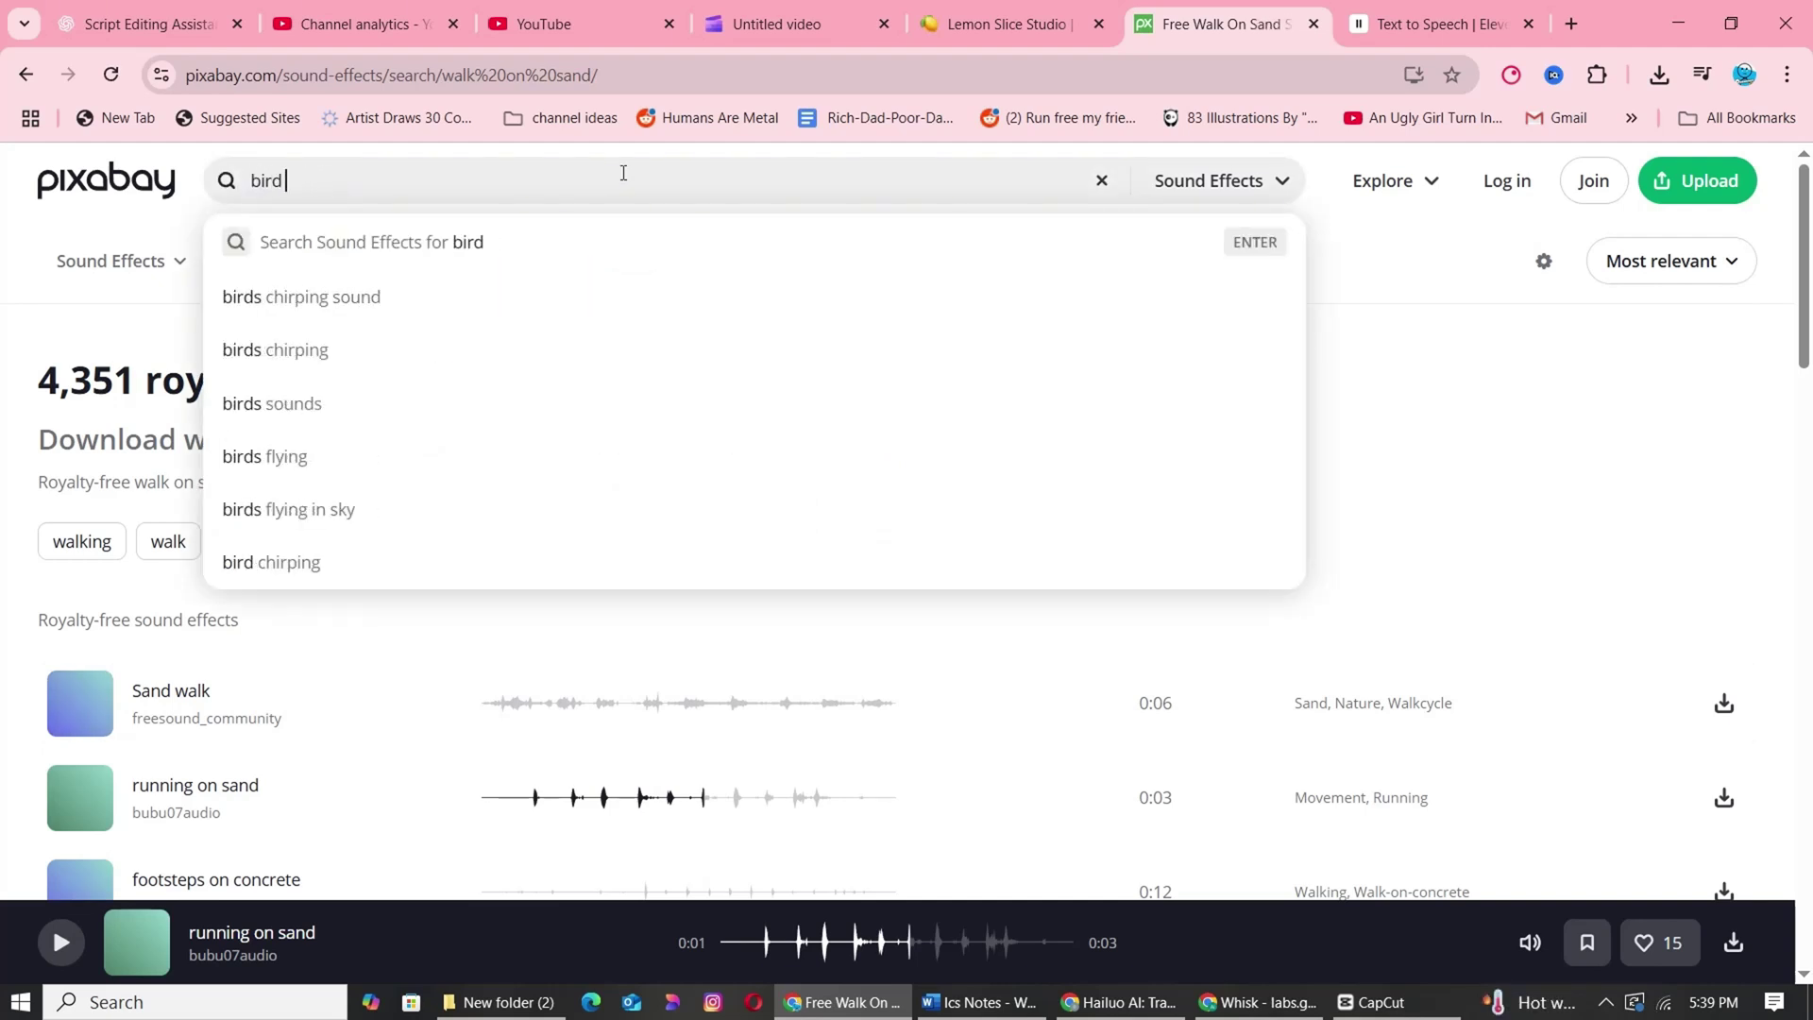
key(Down)
key(Return)
click(83, 708)
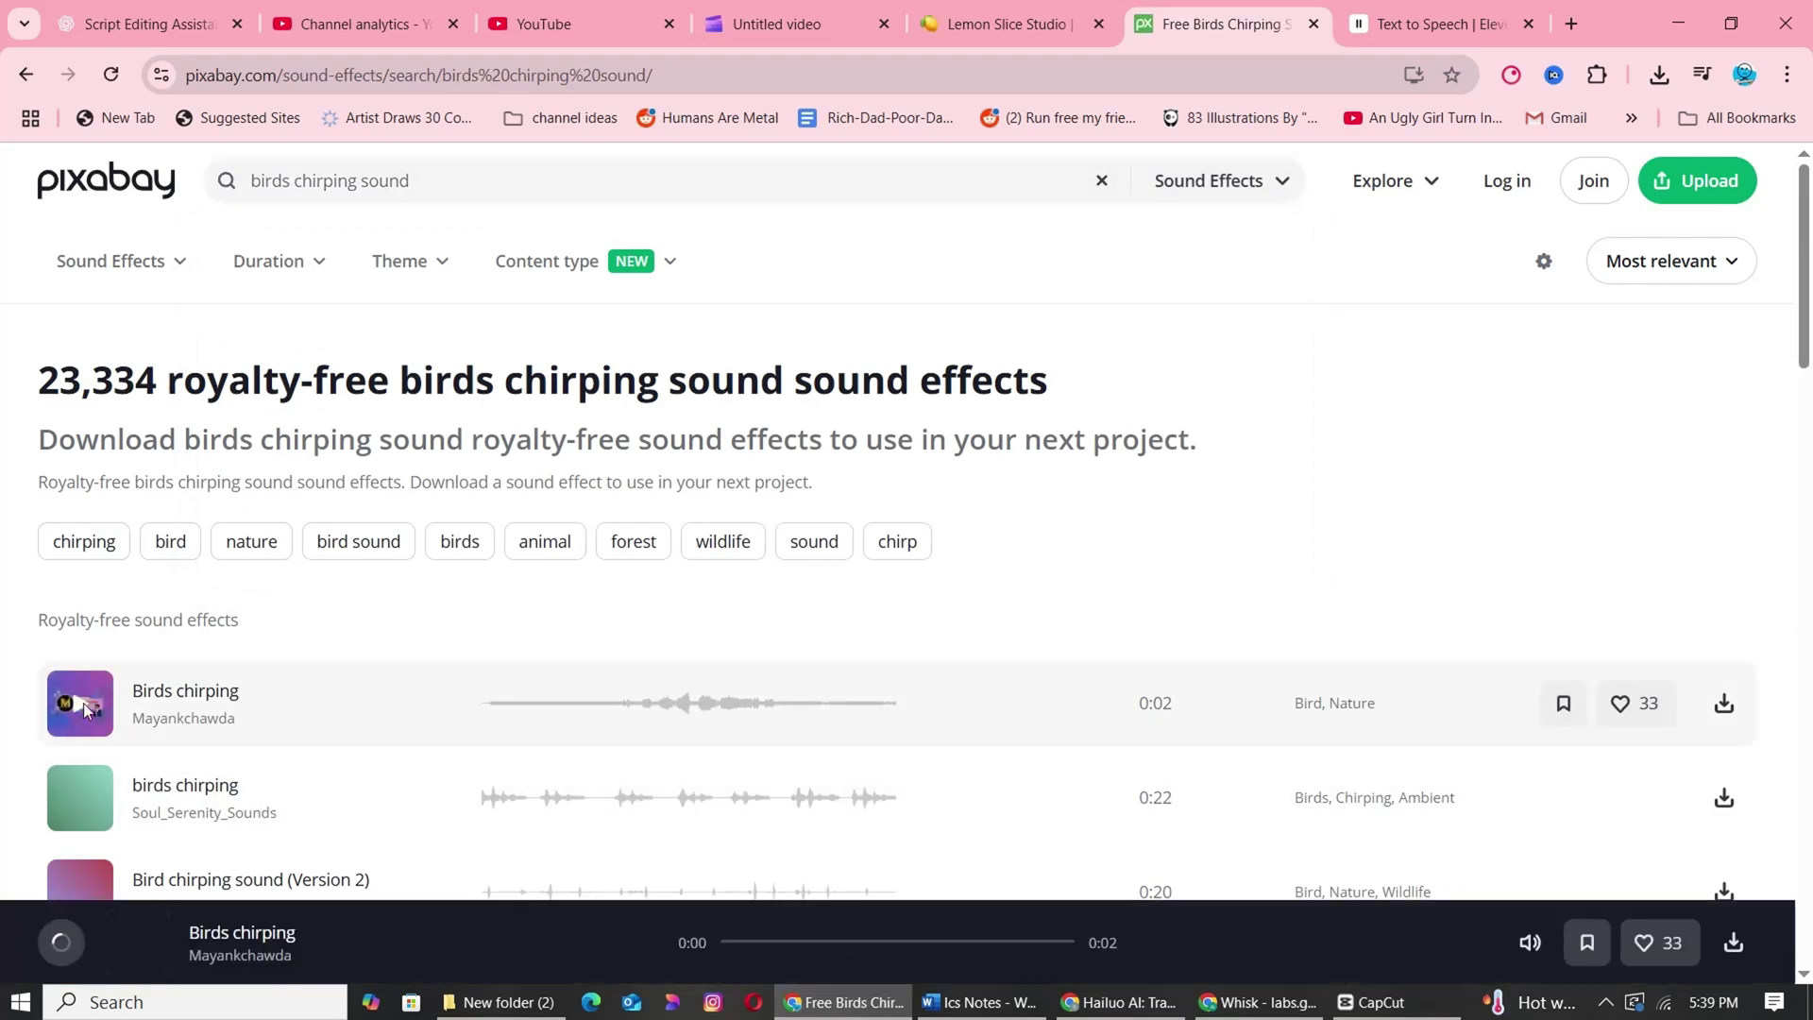
Back in CapCut, review the export settings and cancel without exporting.
click(1374, 1001)
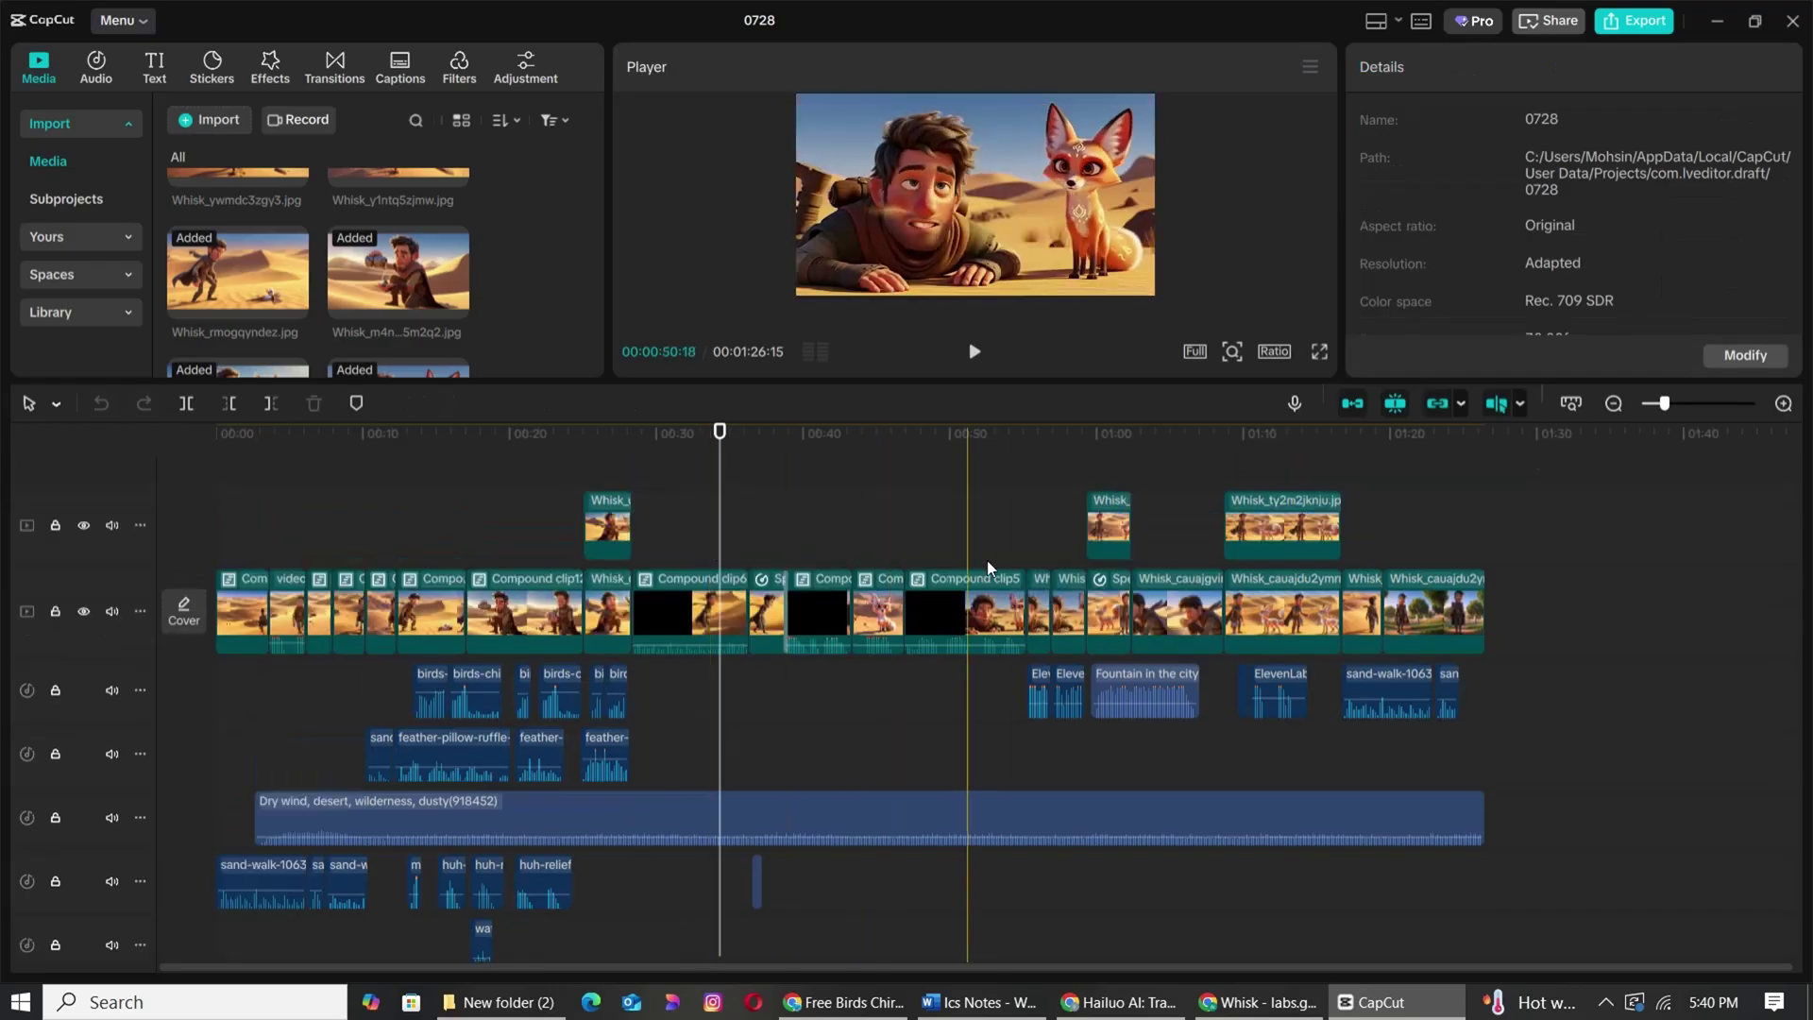
click(1617, 31)
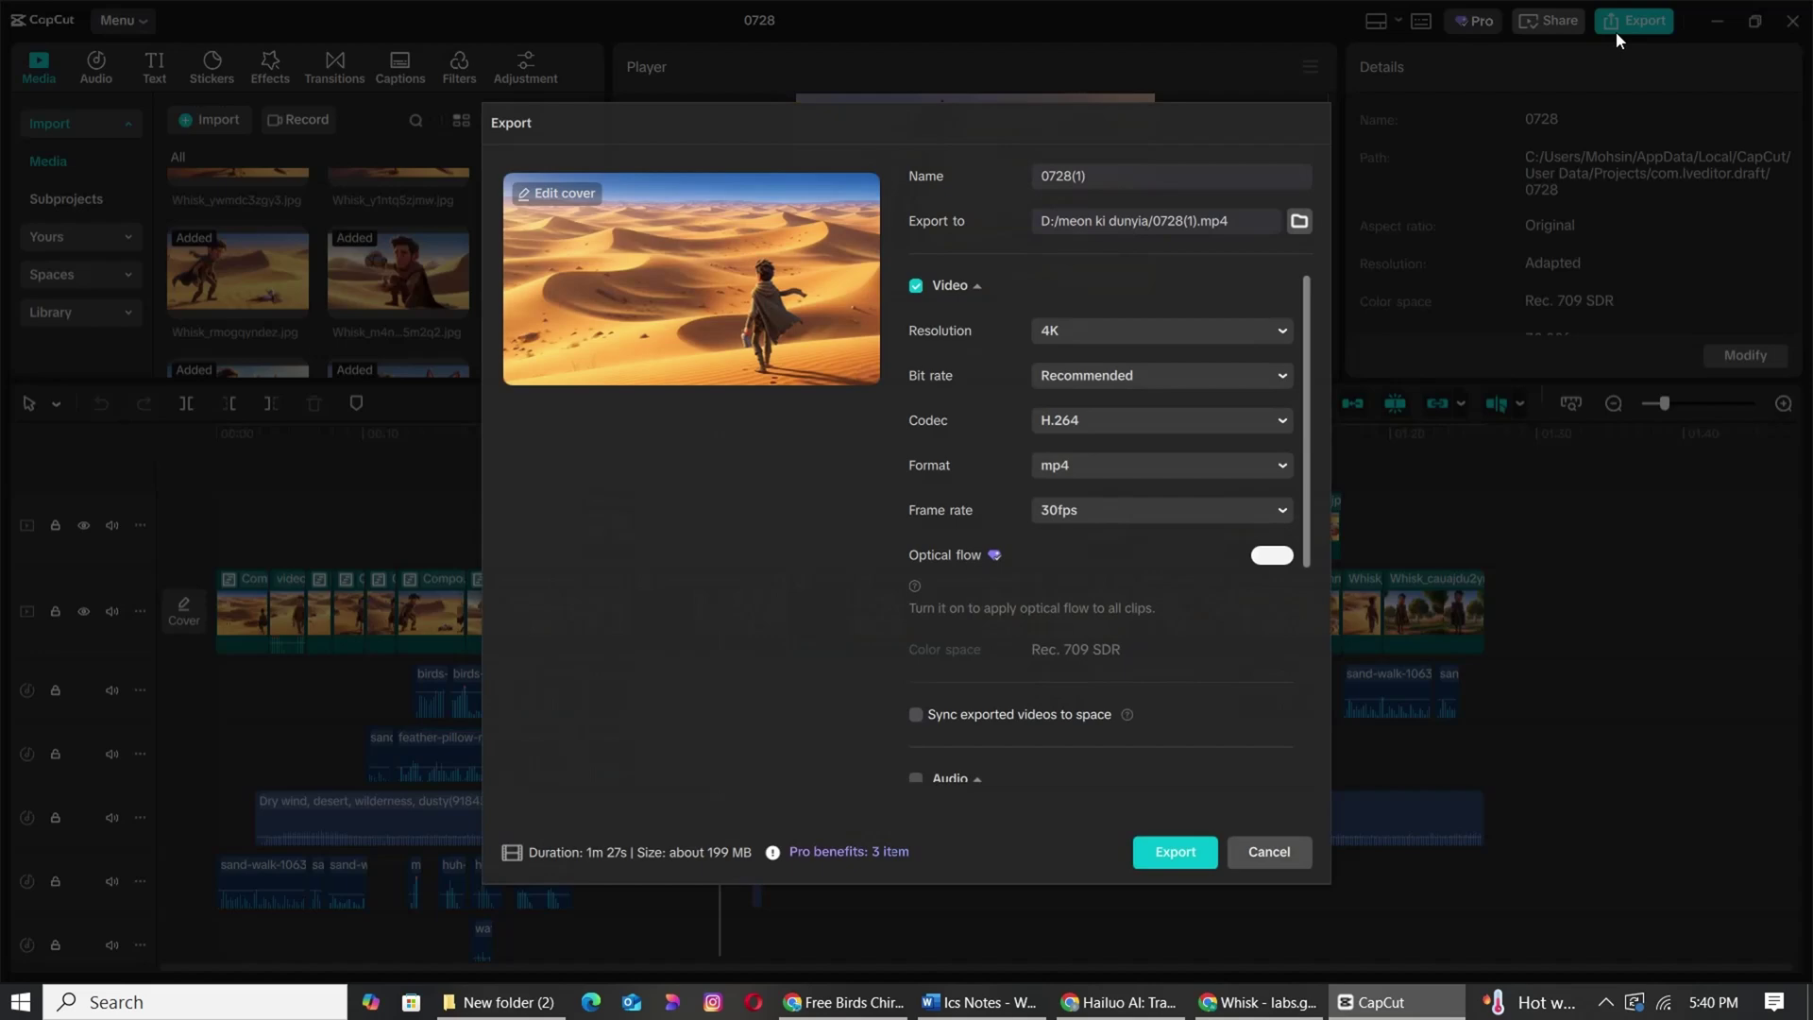
click(1268, 852)
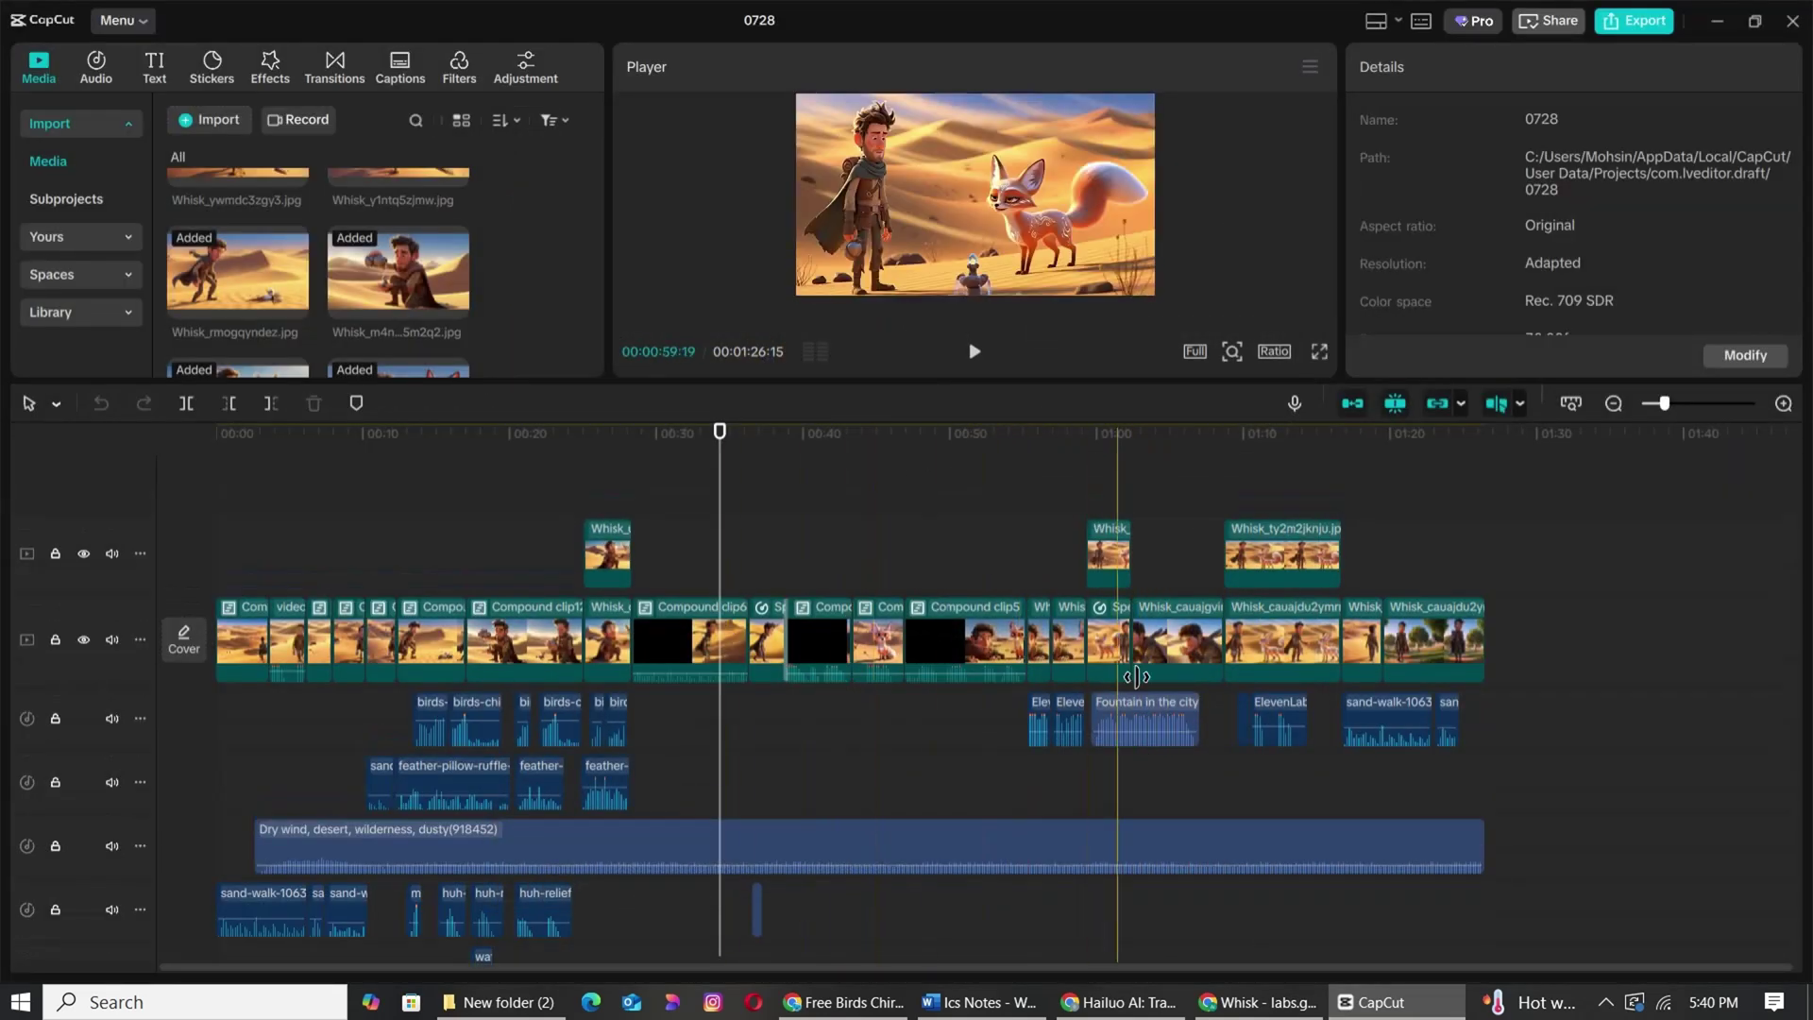
Select all the sound-effect clips, then return to the Pixabay foot steps on grass results.
drag(231, 620, 1510, 854)
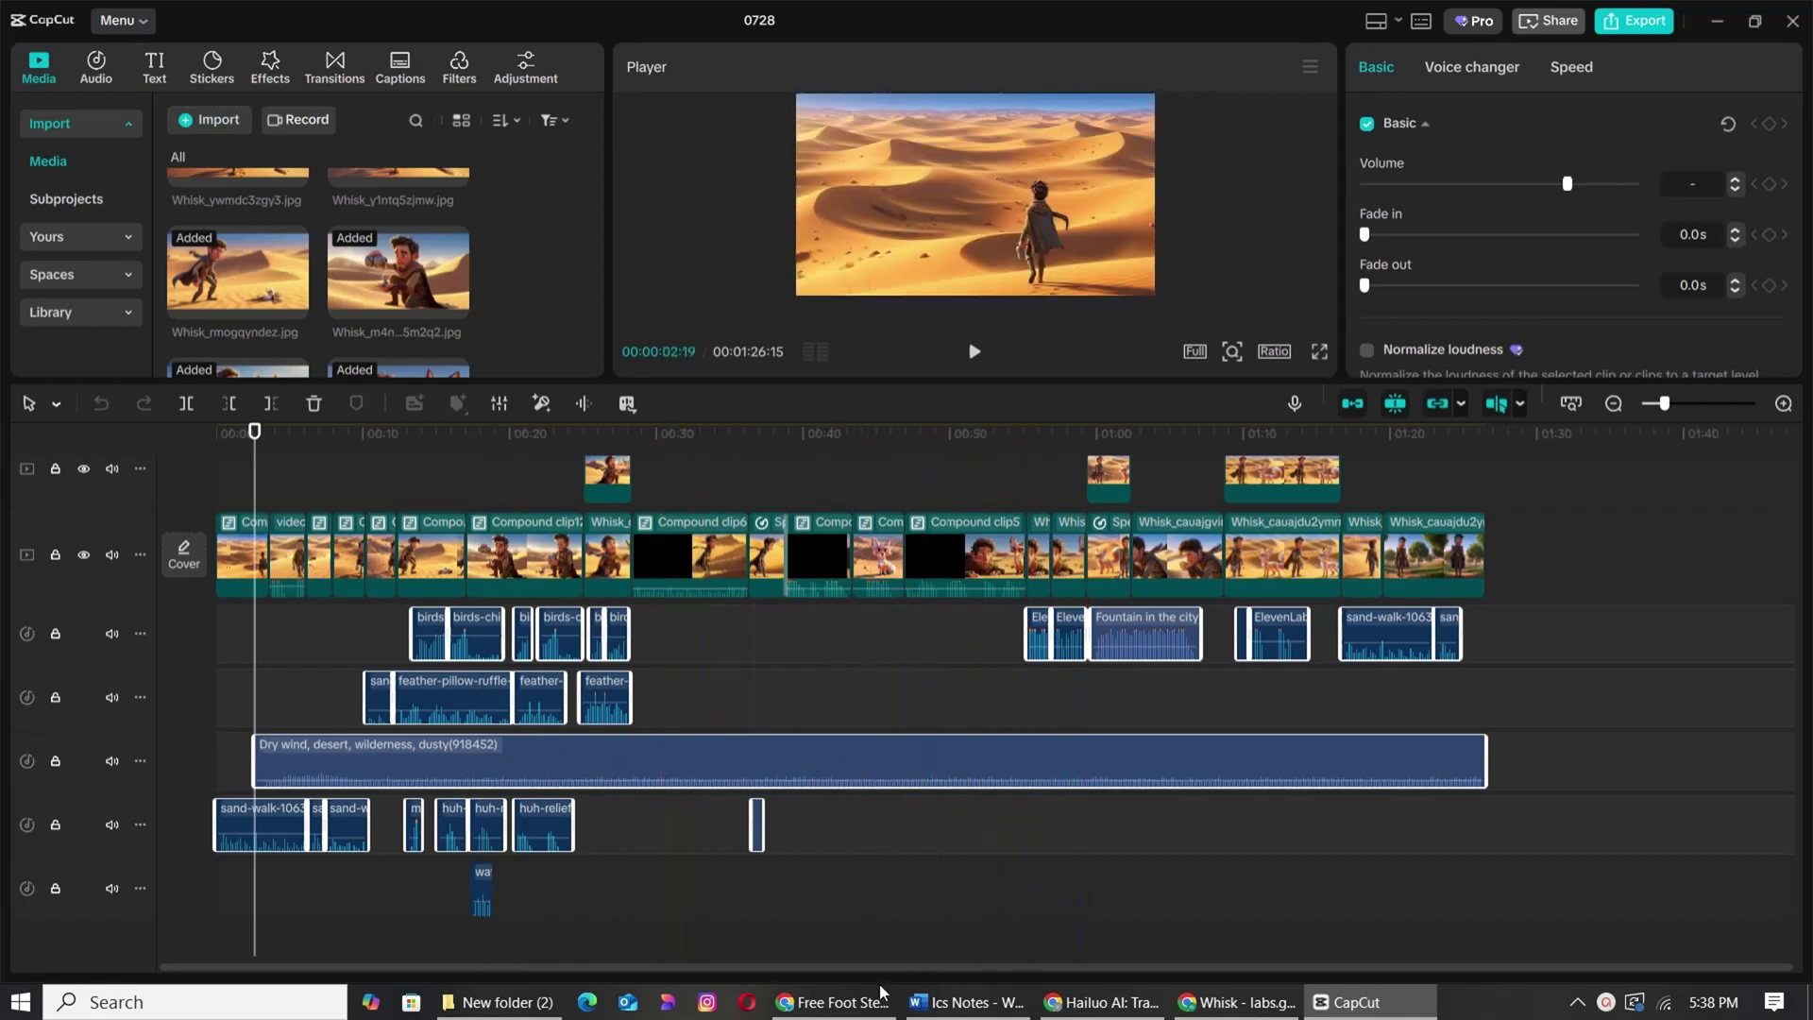
key(alt+Tab)
scroll(955, 470, up, 2)
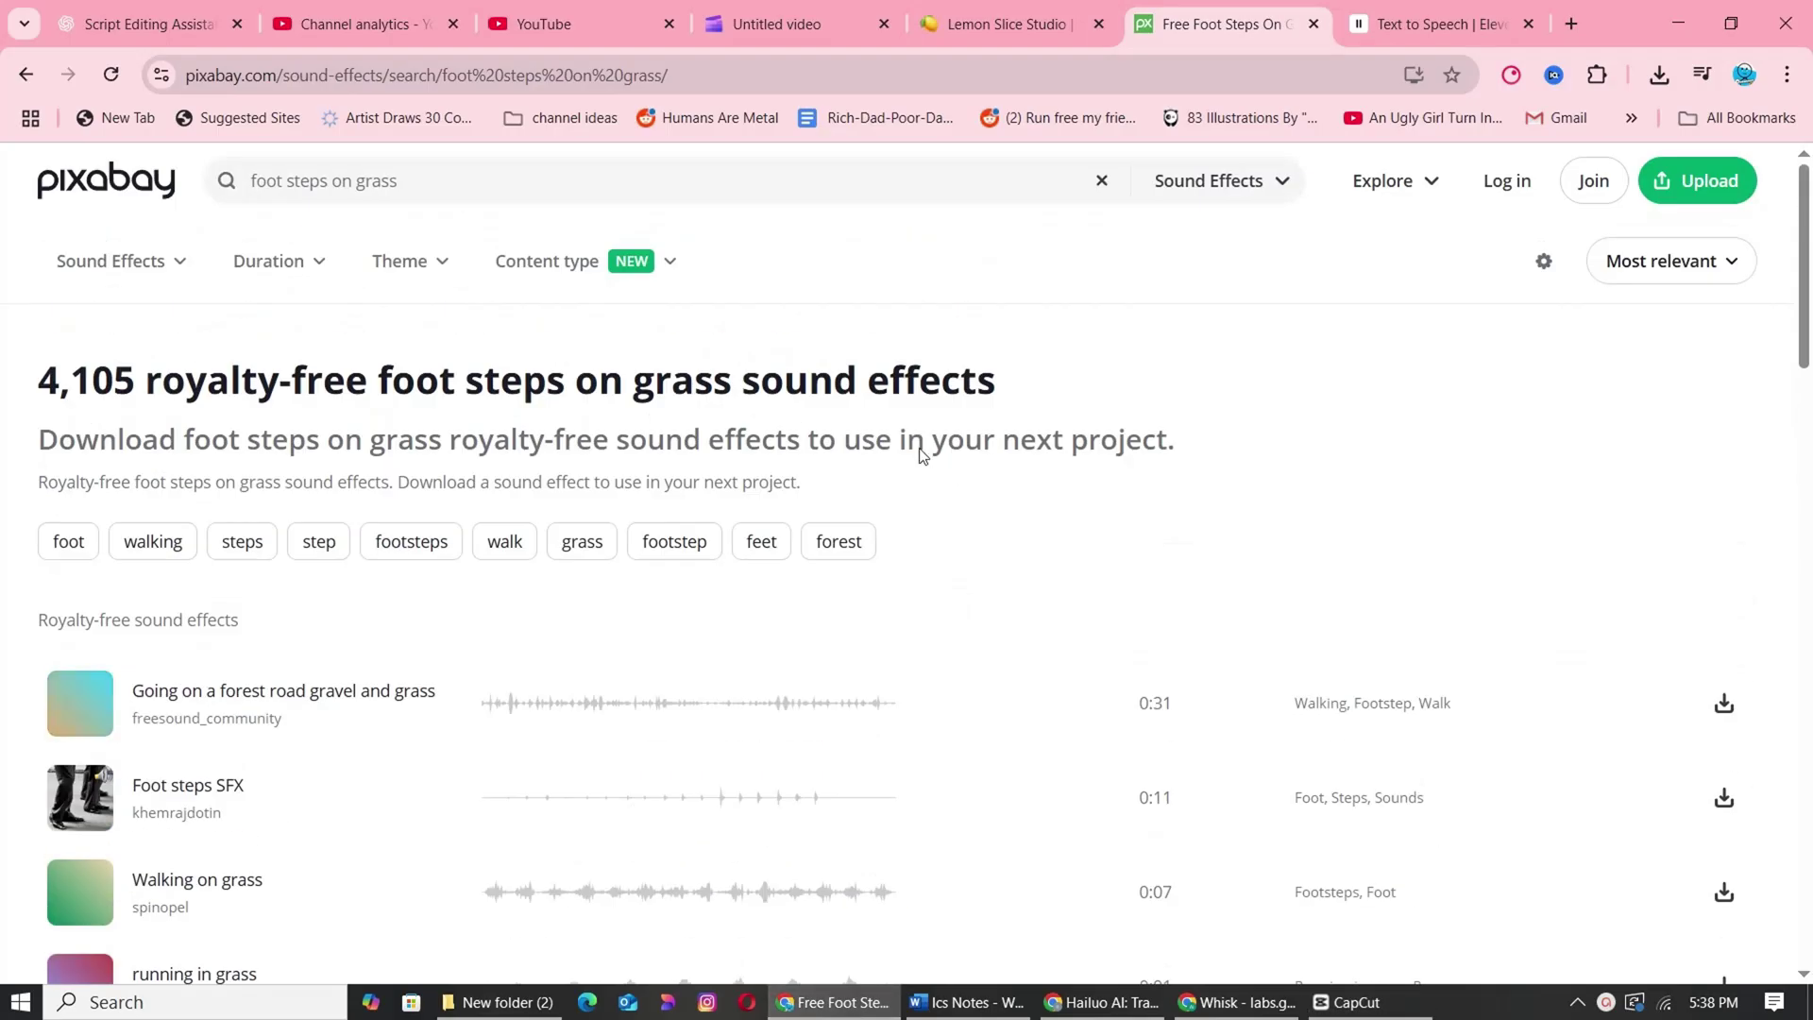